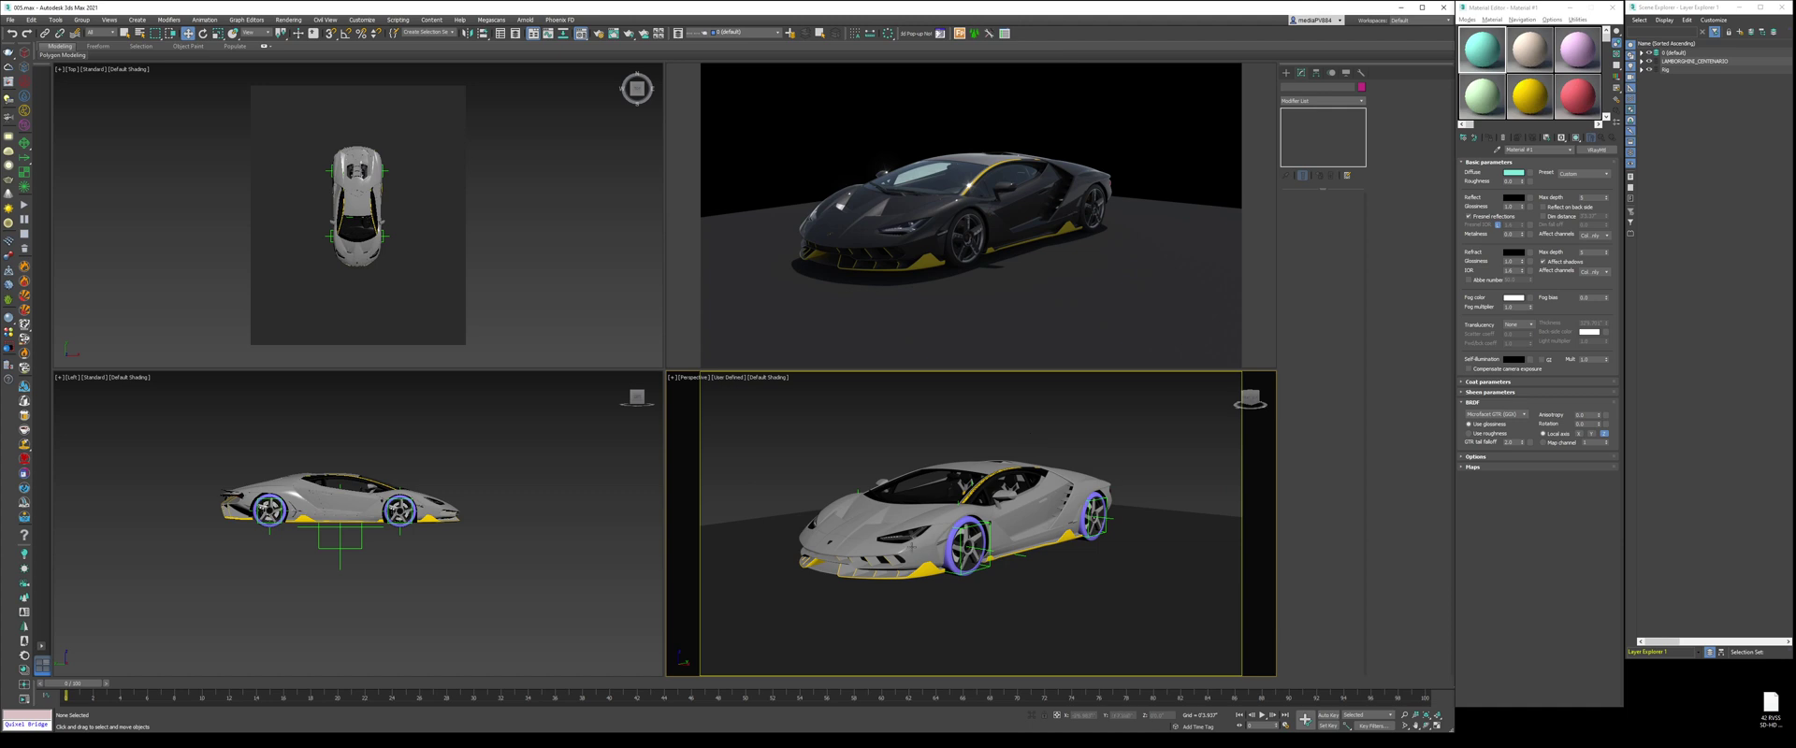
Step: Hide the front headlight's outer glass cover with edged faces shown in the perspective view
middle_click_drag(912, 547, 952, 552, "alt")
scroll(952, 552, "up", 5)
scroll(1103, 482, "up", 2)
key("F4")
left_click(1086, 498)
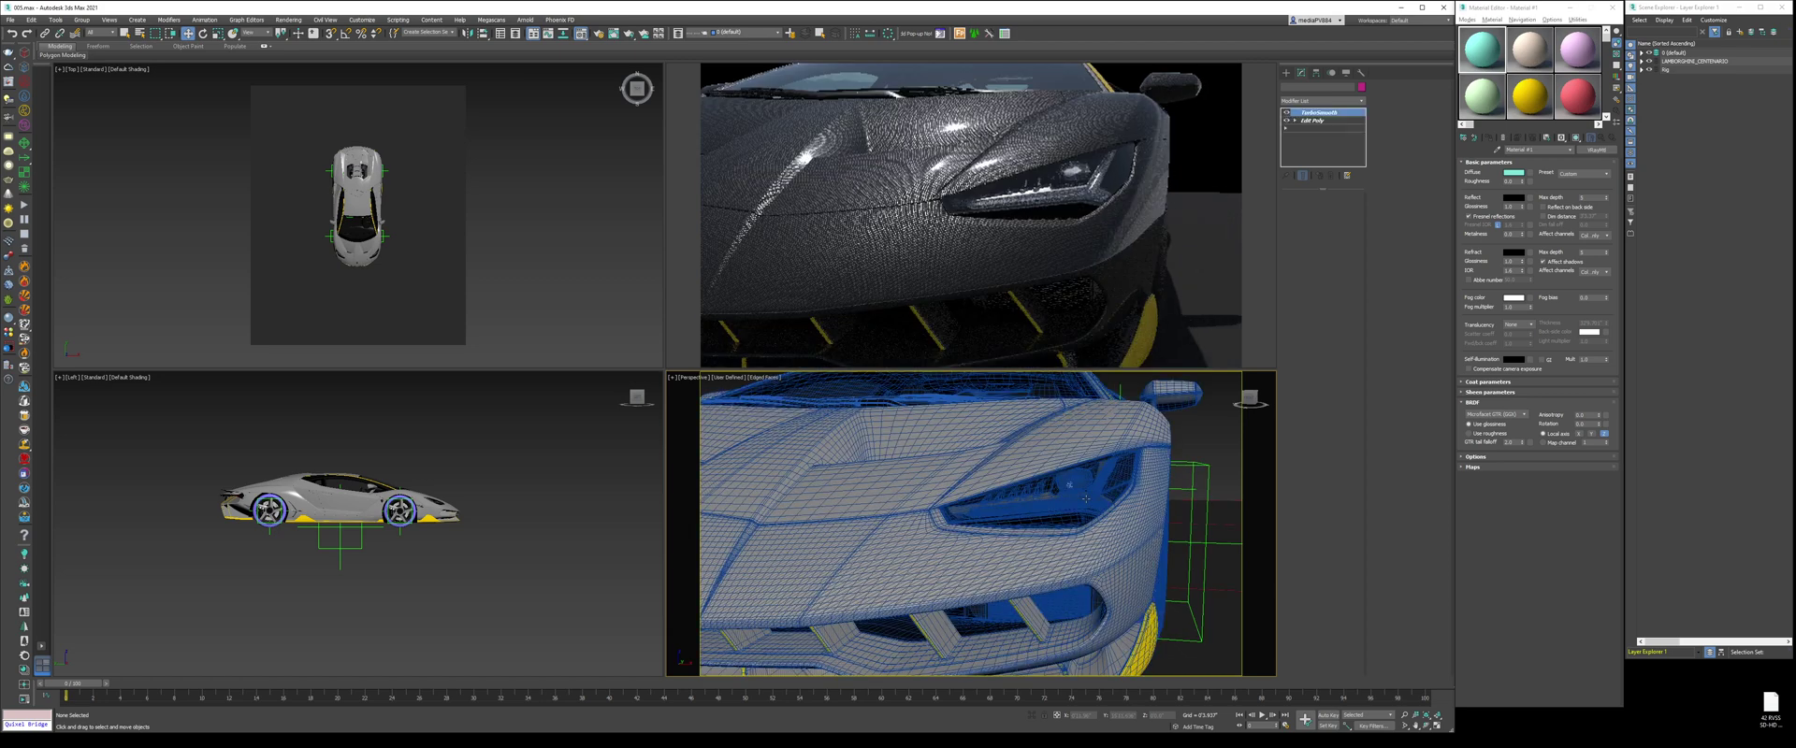
right_click(1123, 473)
left_click(1137, 439)
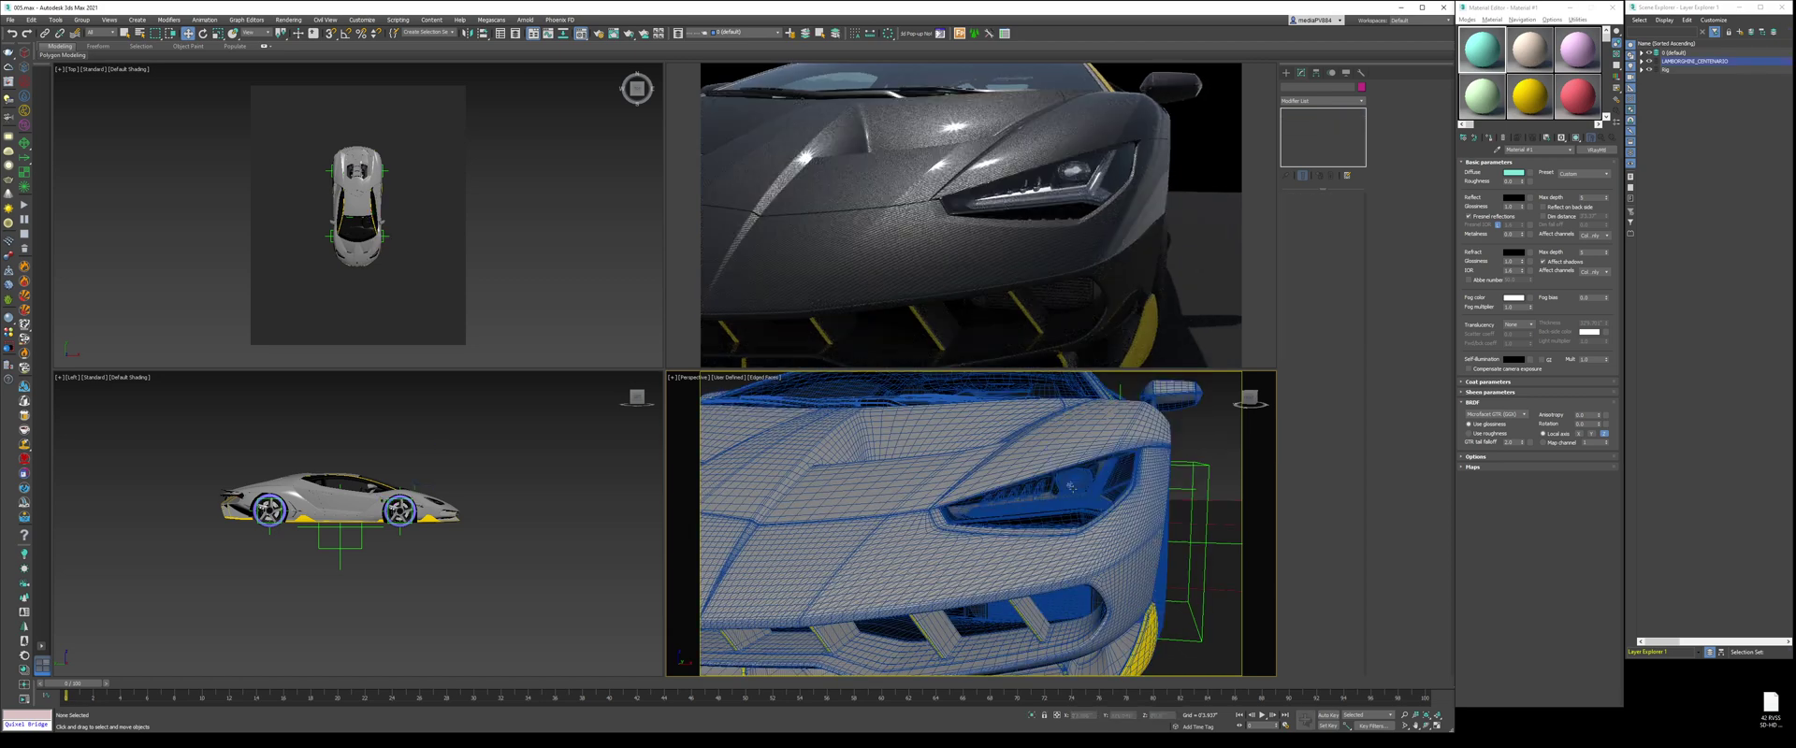
Step: Select the Y-shaped daytime running light element inside the exposed headlight
scroll(1043, 510, "up", 10)
scroll(1044, 510, "down", 8)
left_click(1056, 551)
middle_click_drag(1066, 549, 1036, 552)
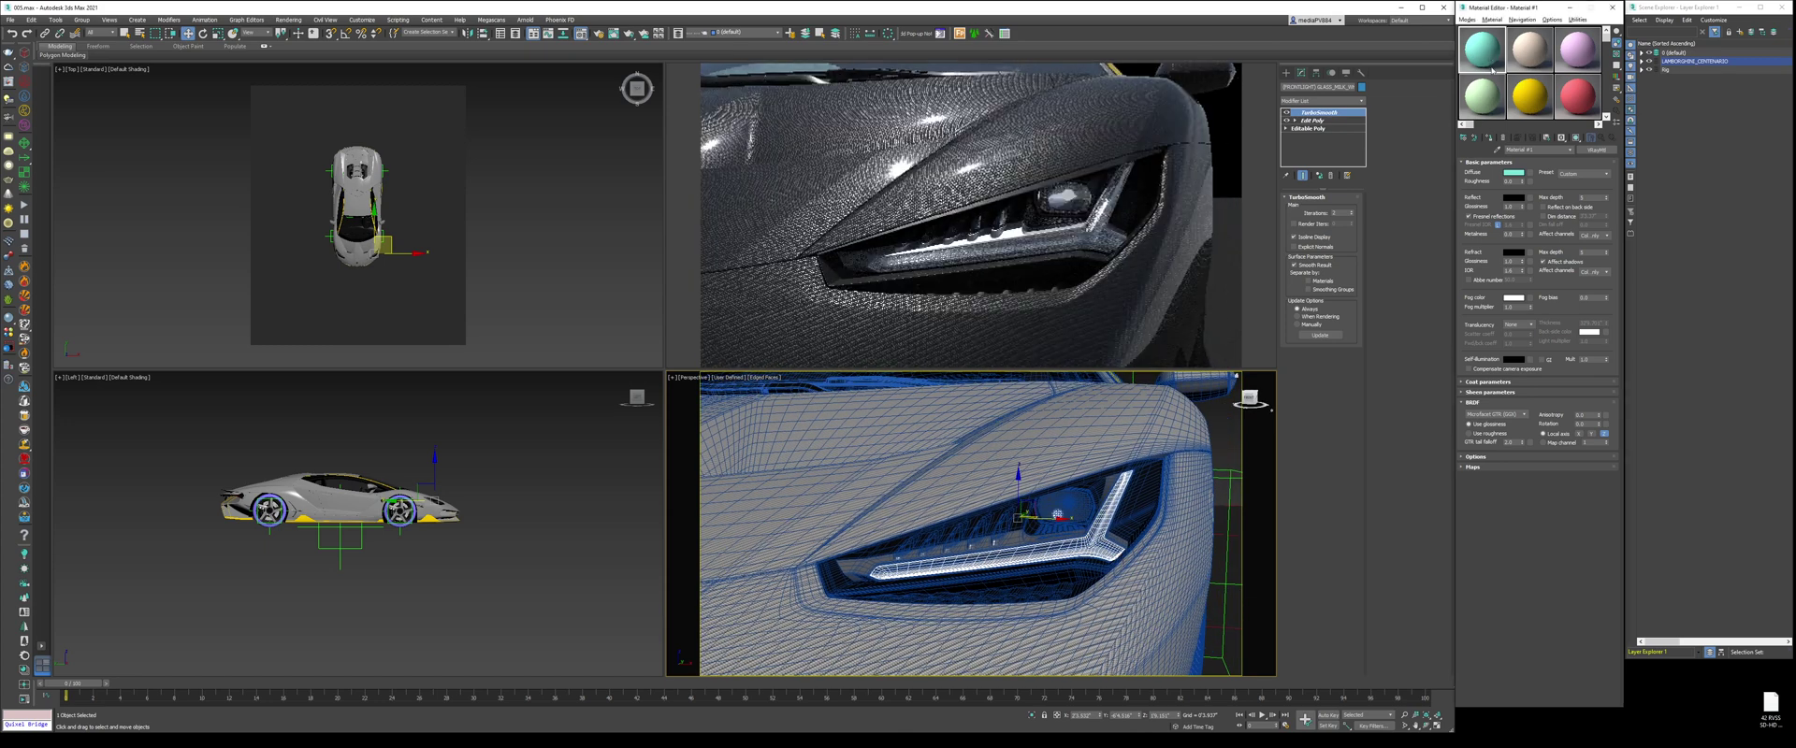
key("q")
left_click(1056, 559)
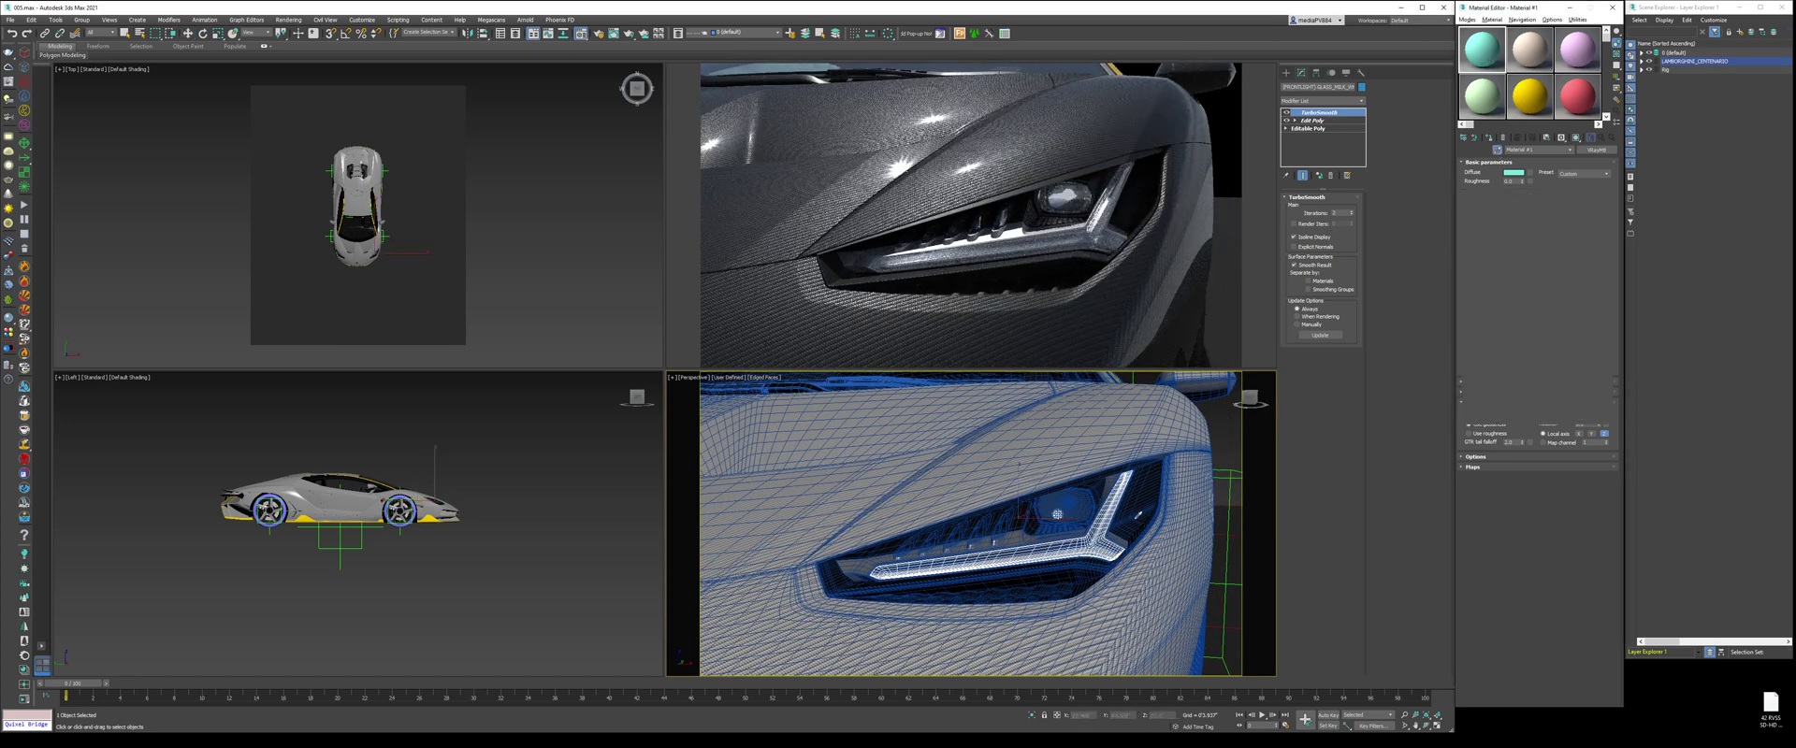
Step: Name the light strip's new material LED_DRL_Headlight and convert it to a Corona Layered material, discarding the old one
left_click(1488, 99)
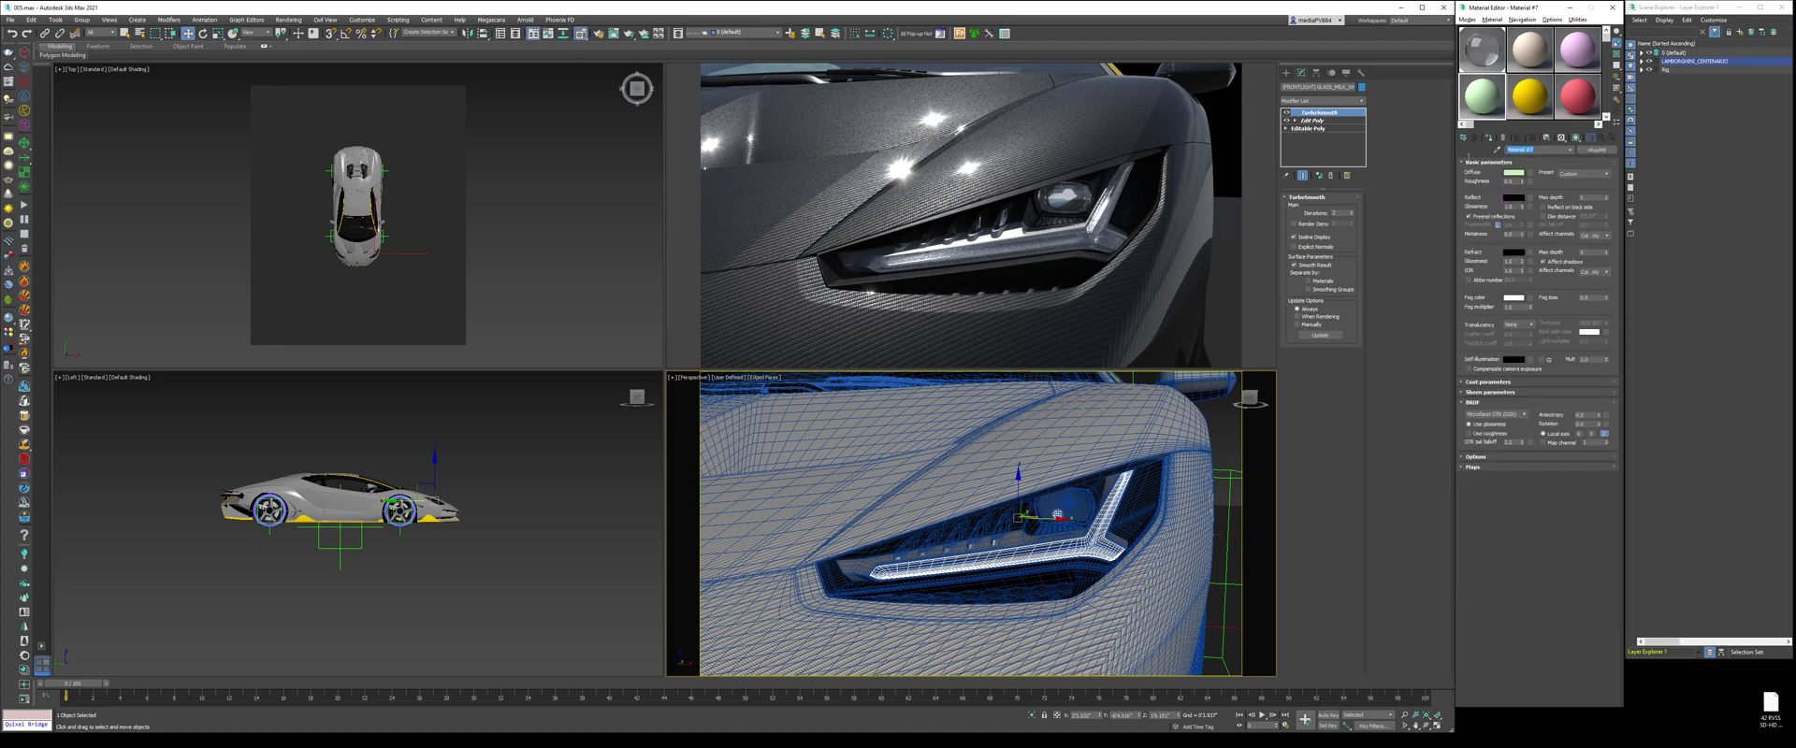
type("light")
left_click(1597, 150)
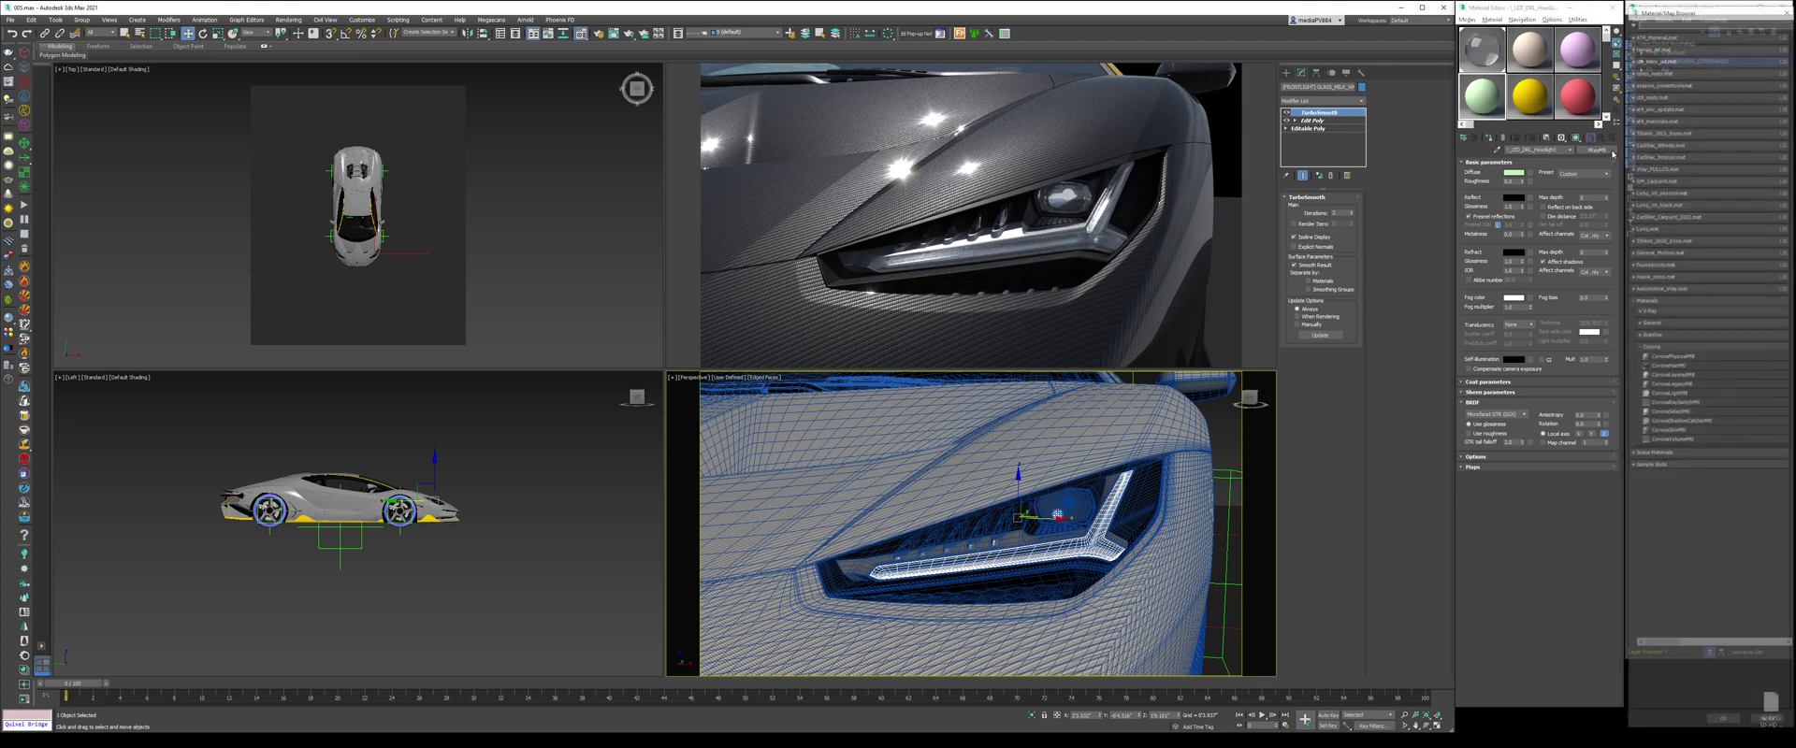
double_click(1692, 376)
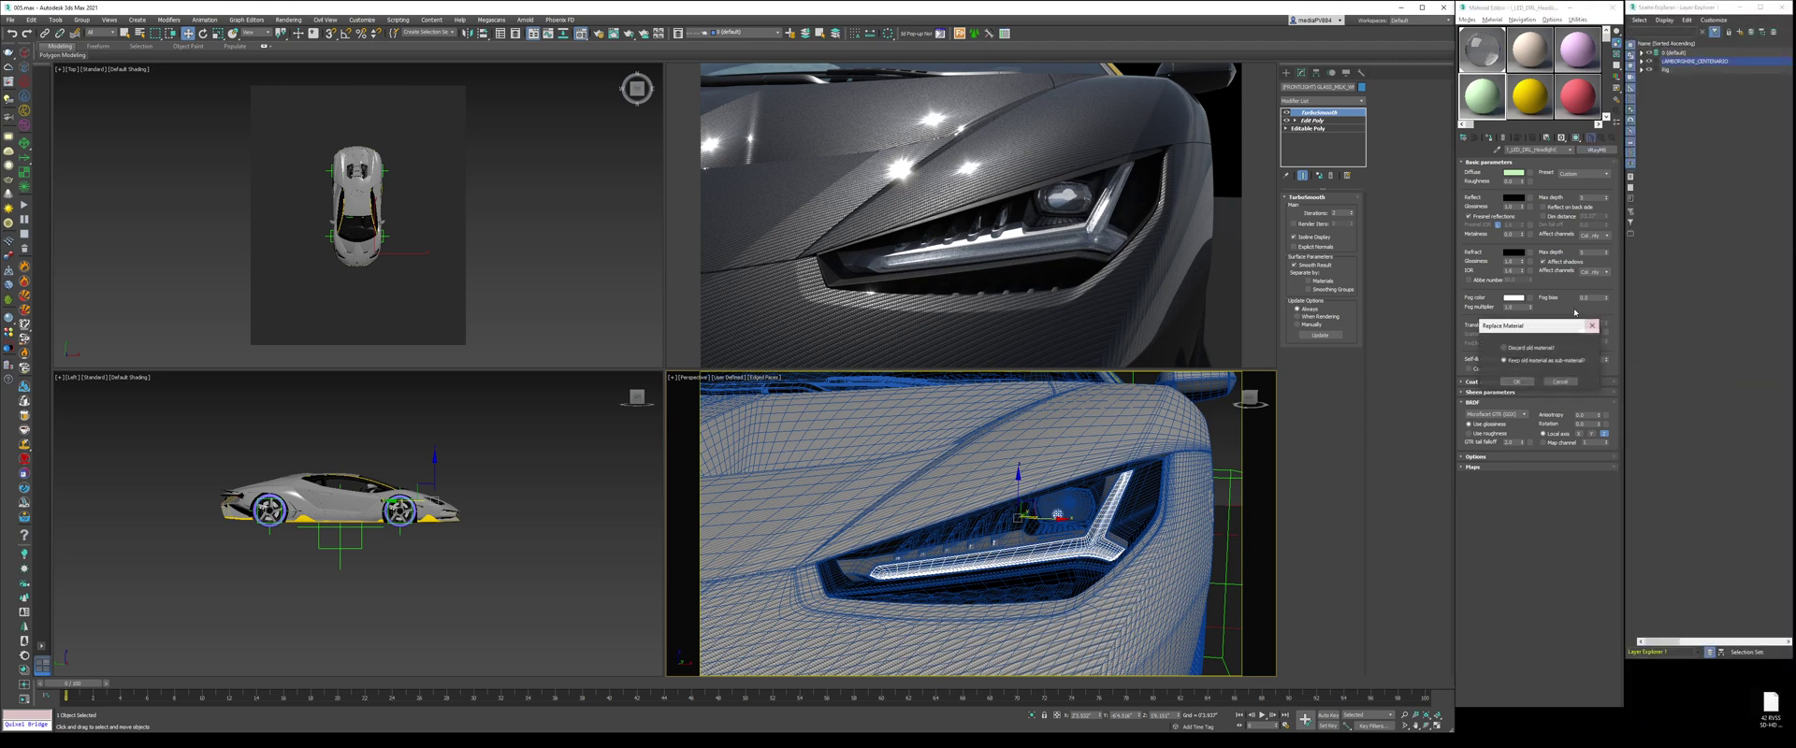
left_click(1516, 381)
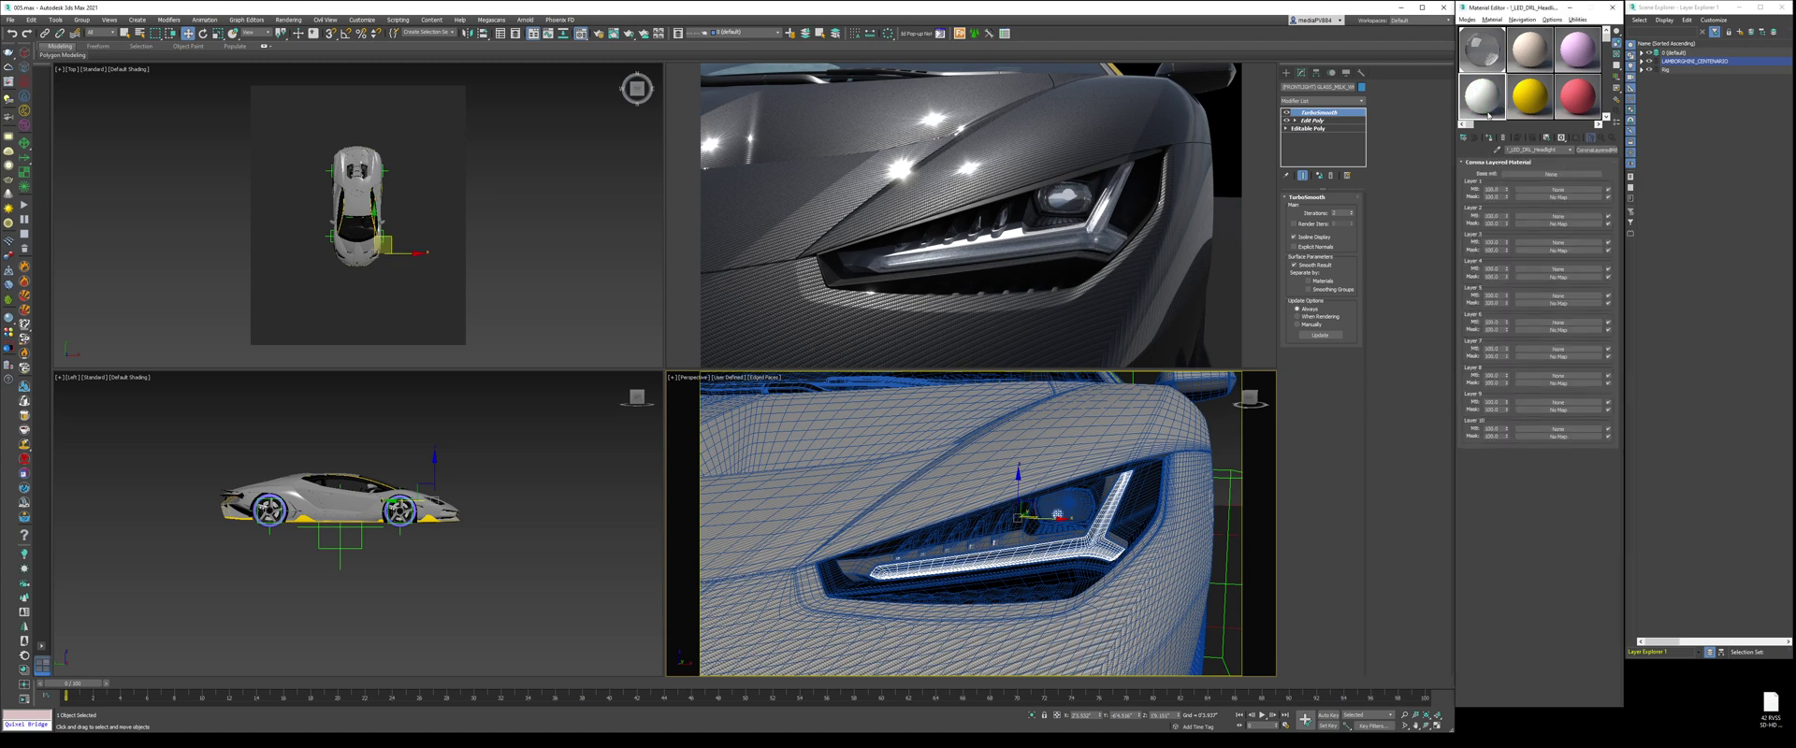
Step: Instance the glass material into the layered material's base and add a Corona Light material as layer 1
left_click_drag(1487, 46, 1548, 175)
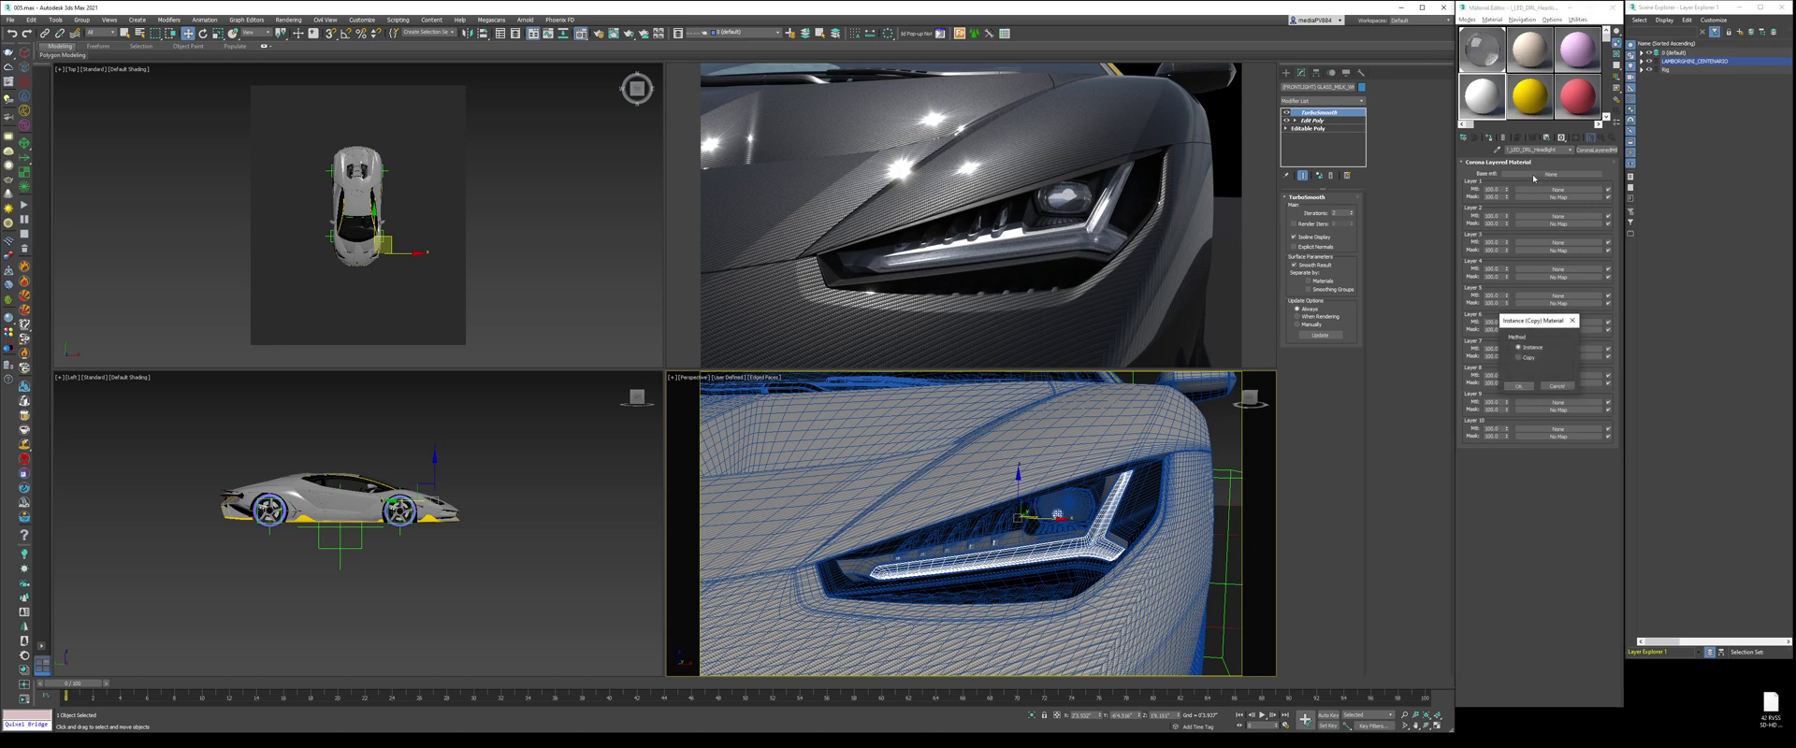
left_click(1519, 386)
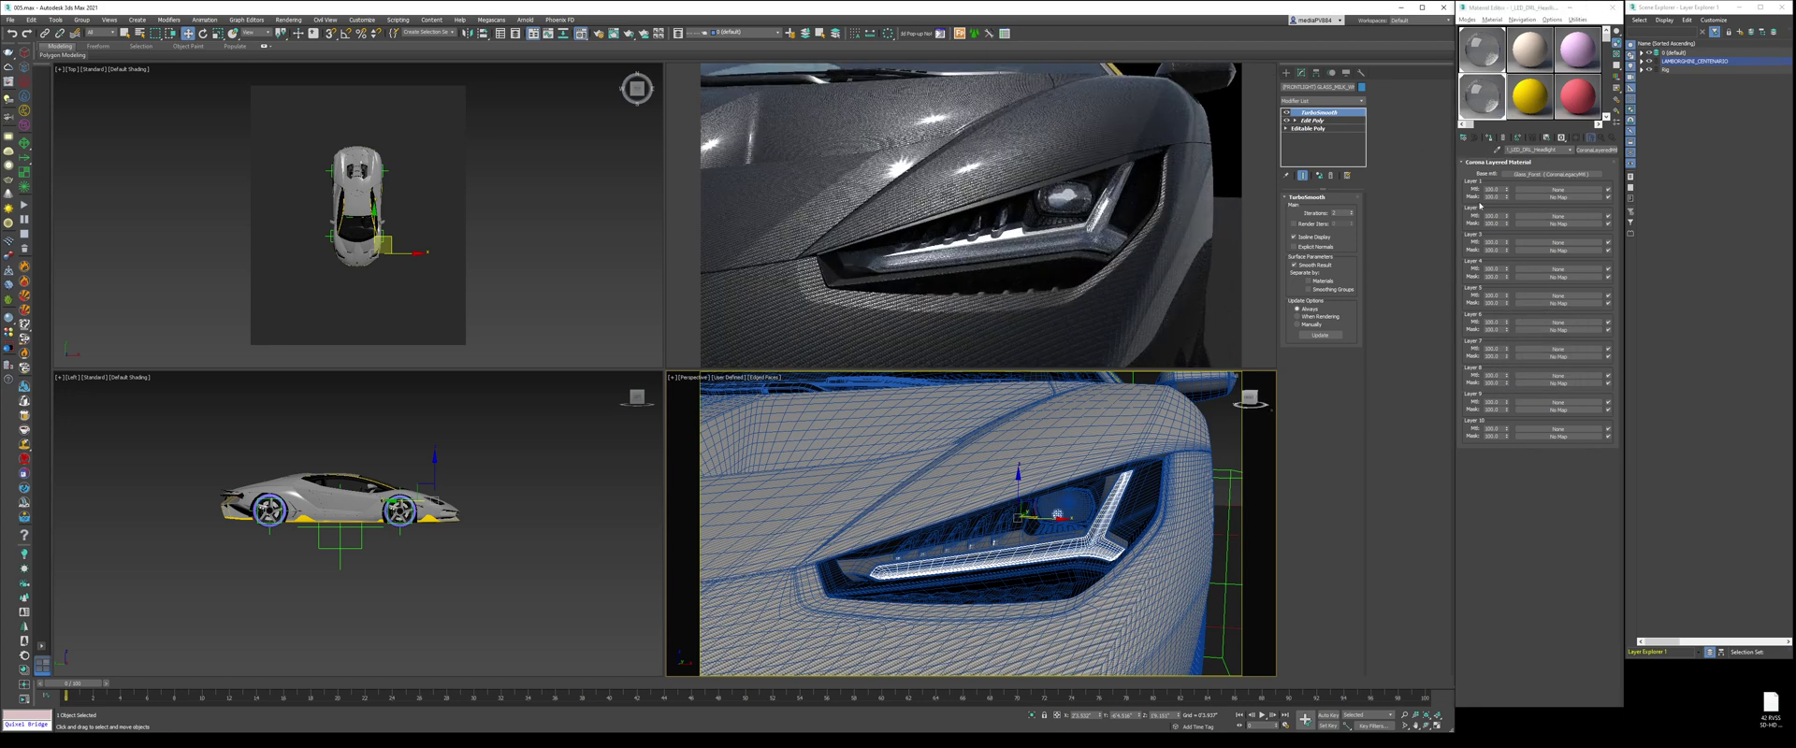
left_click(1539, 190)
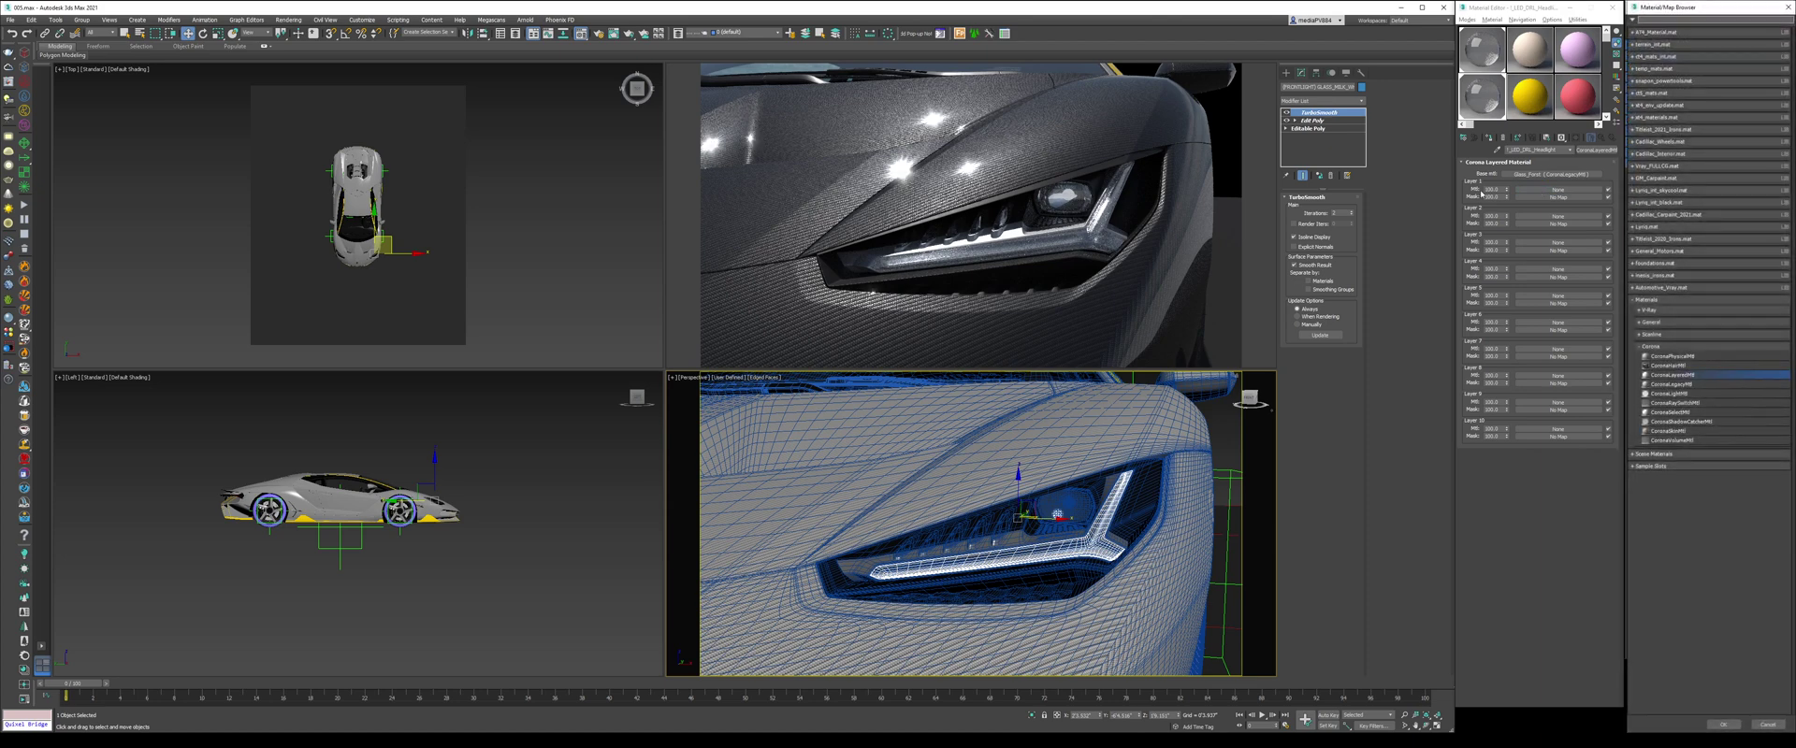
double_click(1680, 394)
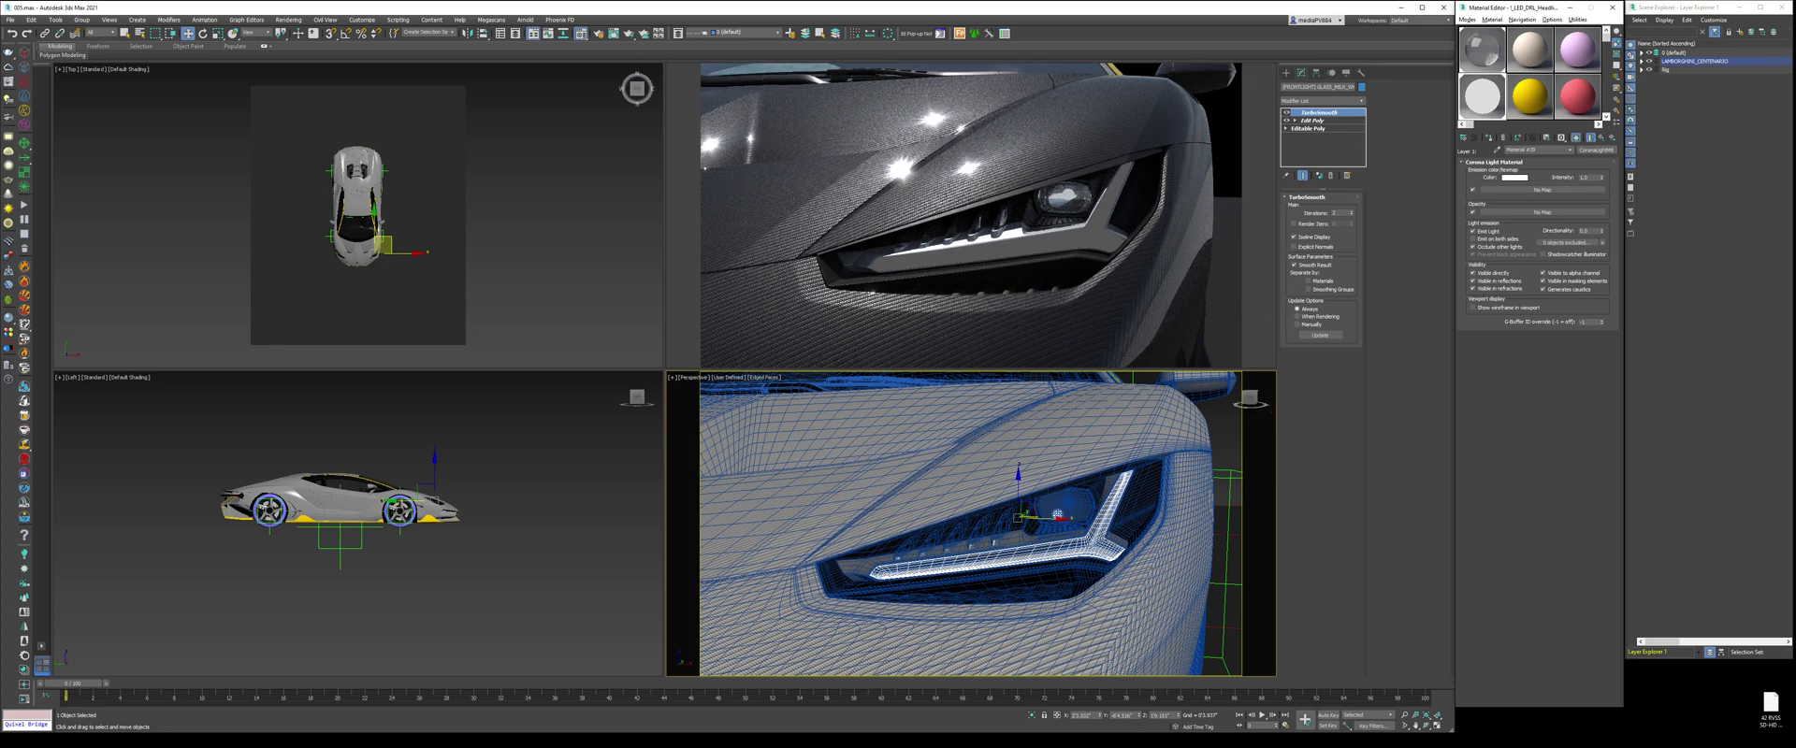
Step: Turn off occluding other lights in the light material and set directionality to 0.2 and intensity to 10
left_click(1499, 248)
left_click(1584, 231)
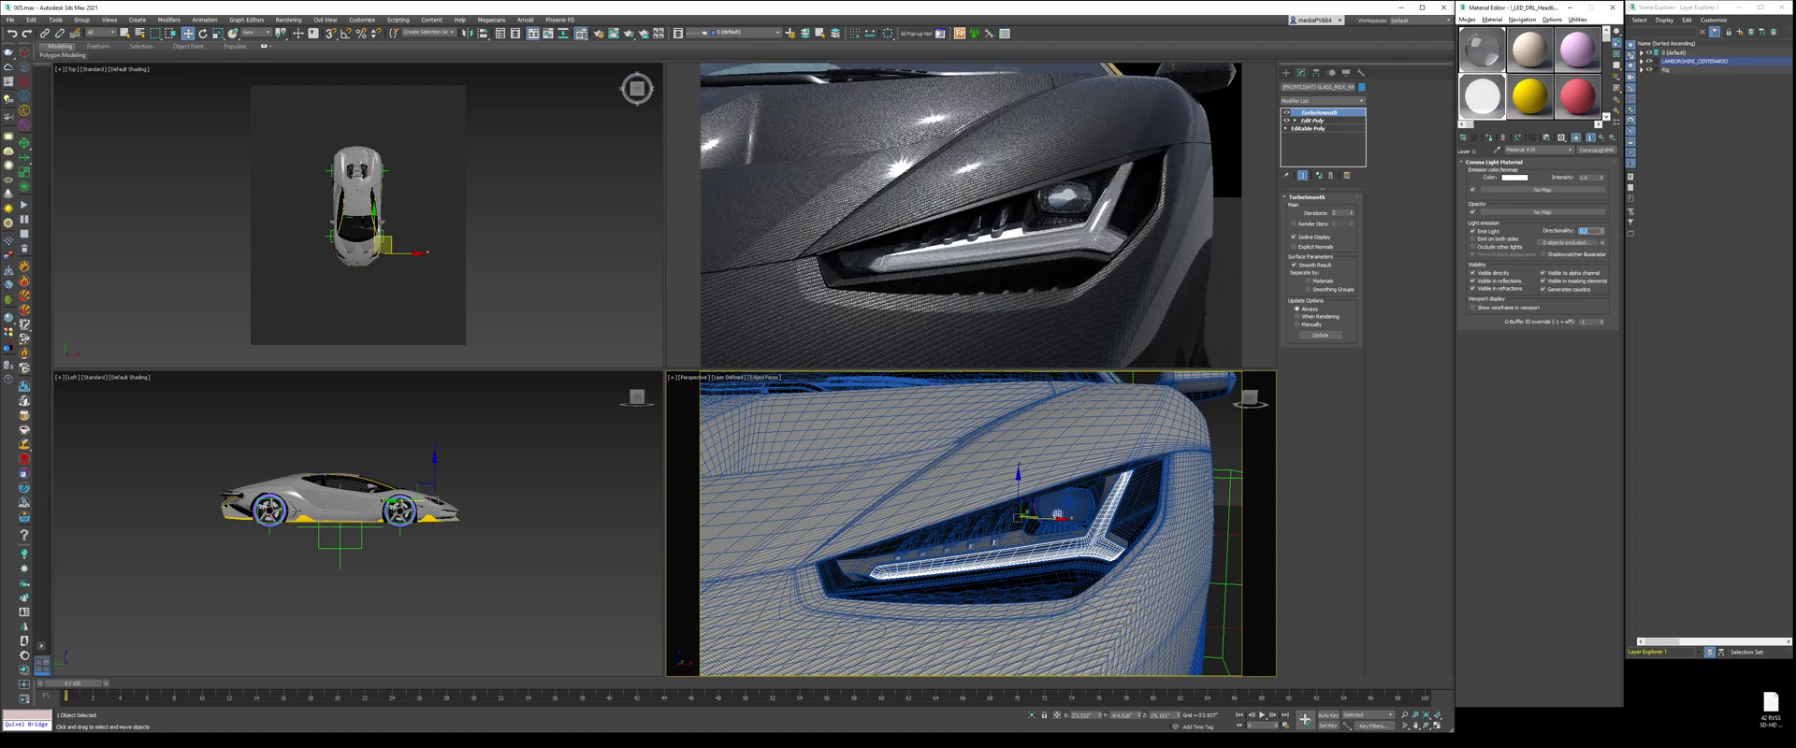
type("0.2")
key("Return")
type("10")
key("Return")
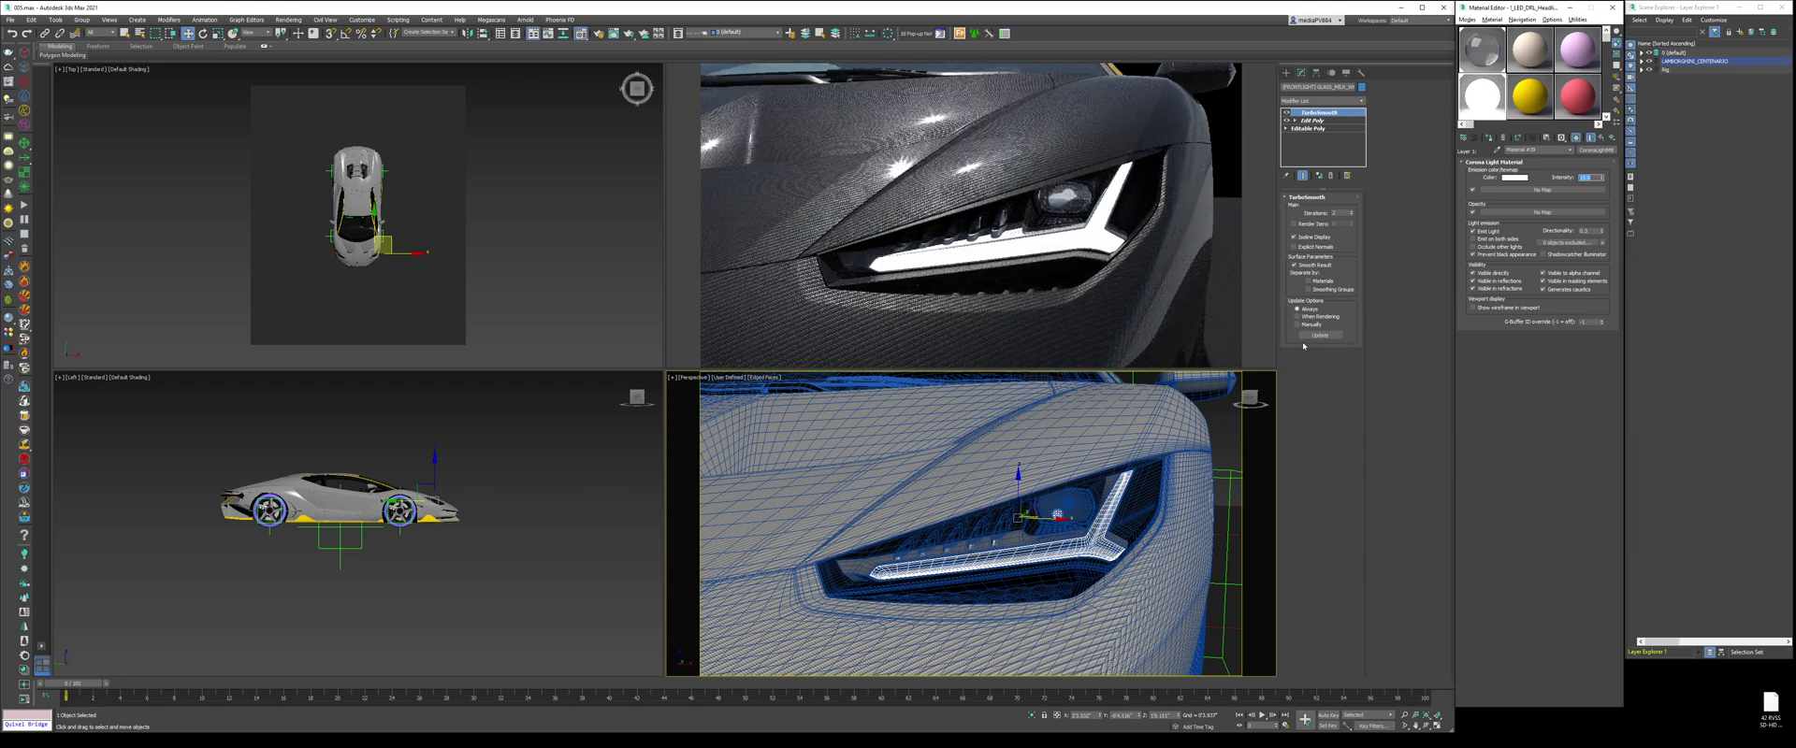
Step: Set the light material's directionality to 0.5 and its intensity to 5
key("Tab")
type("0.5")
key("Return")
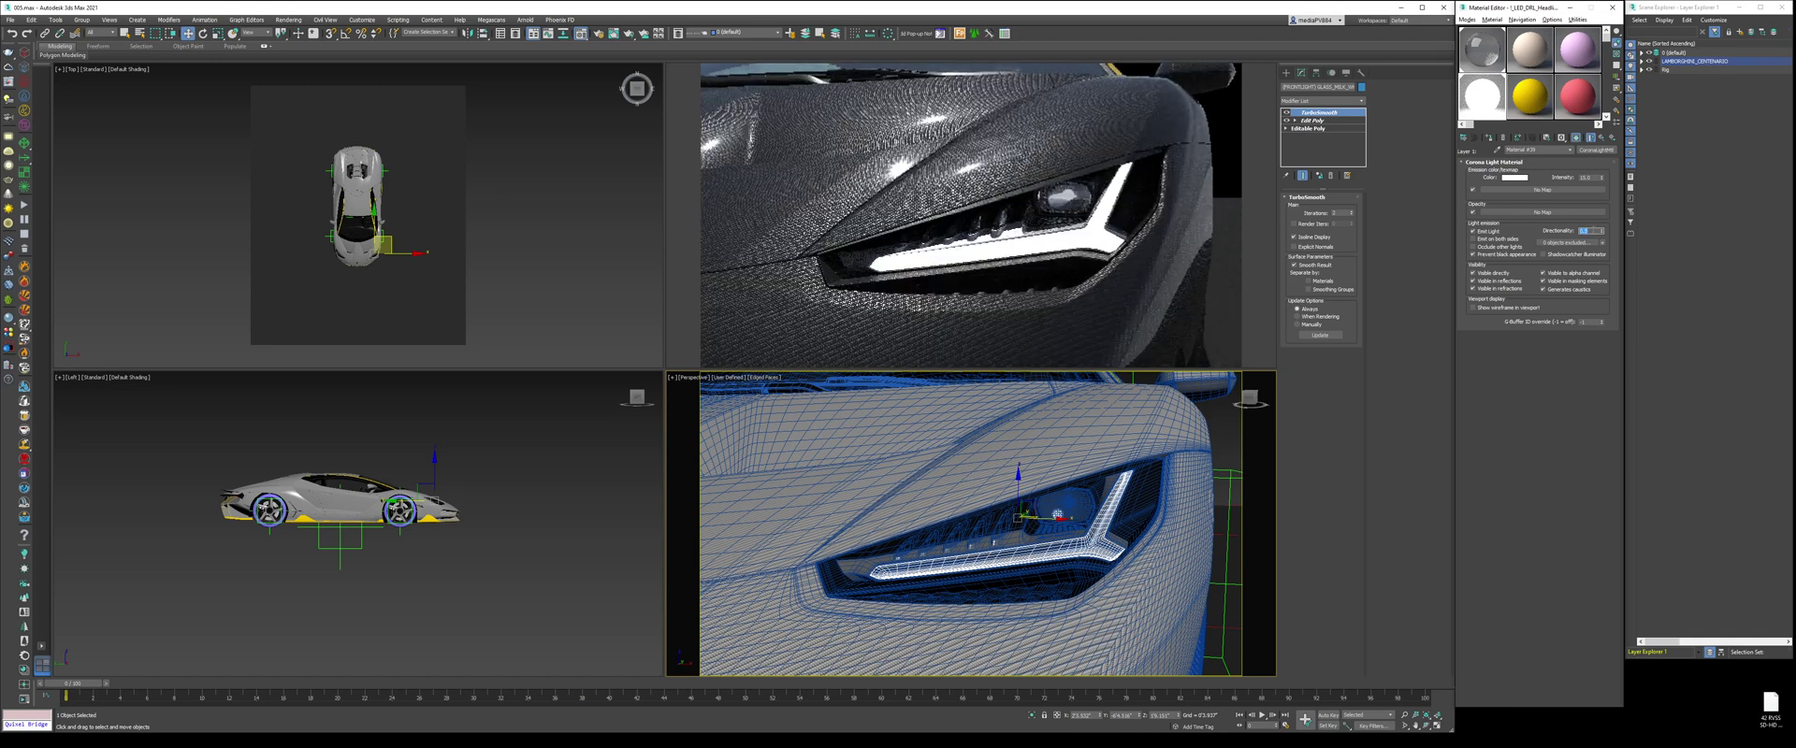
double_click(1584, 177)
type("5")
key("Tab")
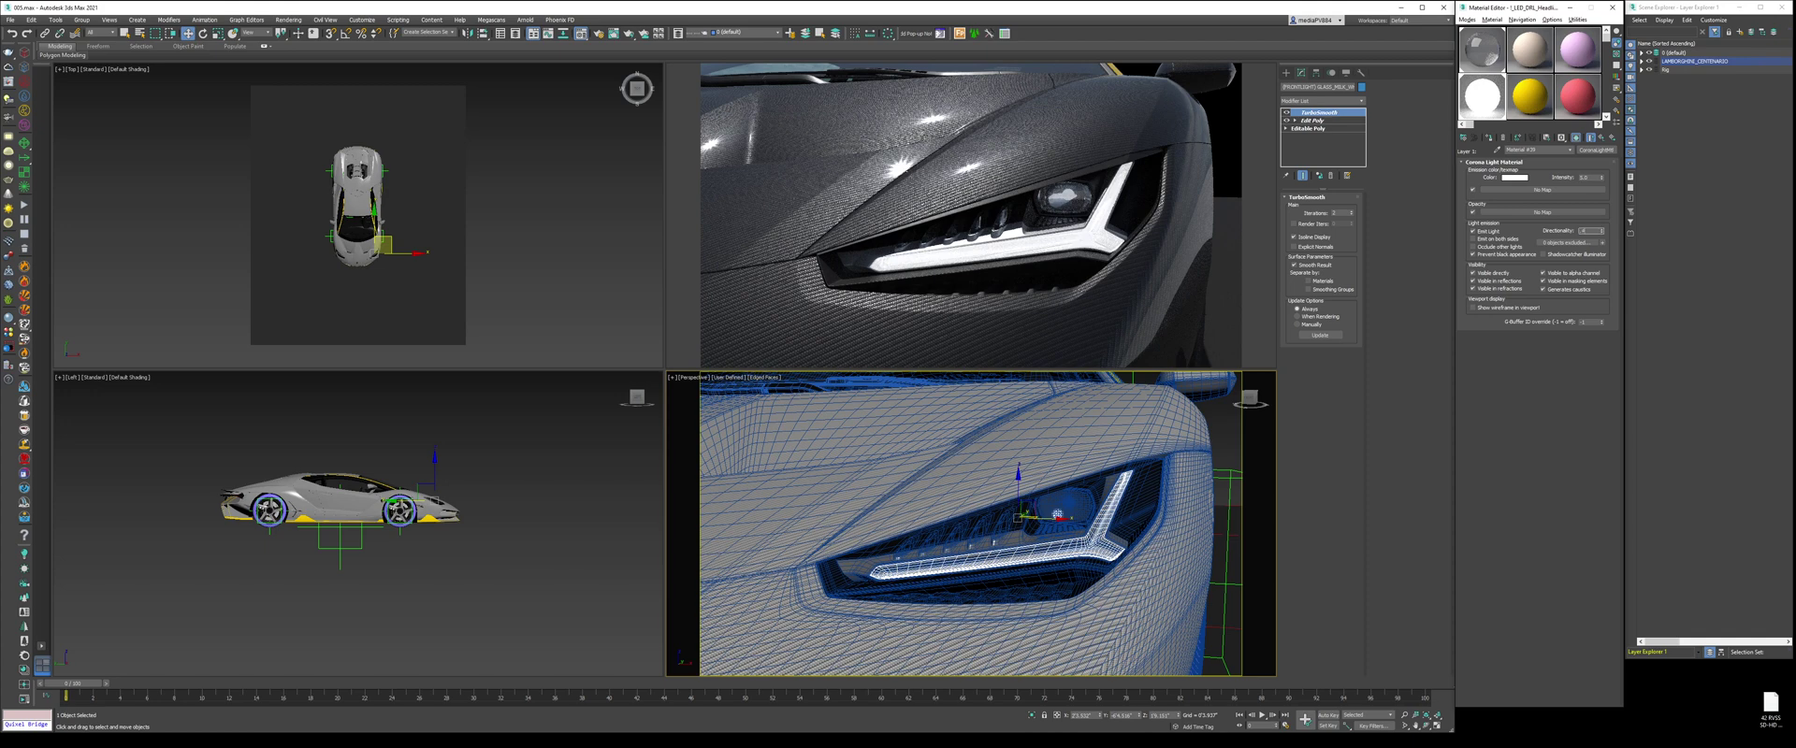
Step: Unhide all objects, turn off edged faces in the perspective view and clear the selection
scroll(1066, 505, "down", 10)
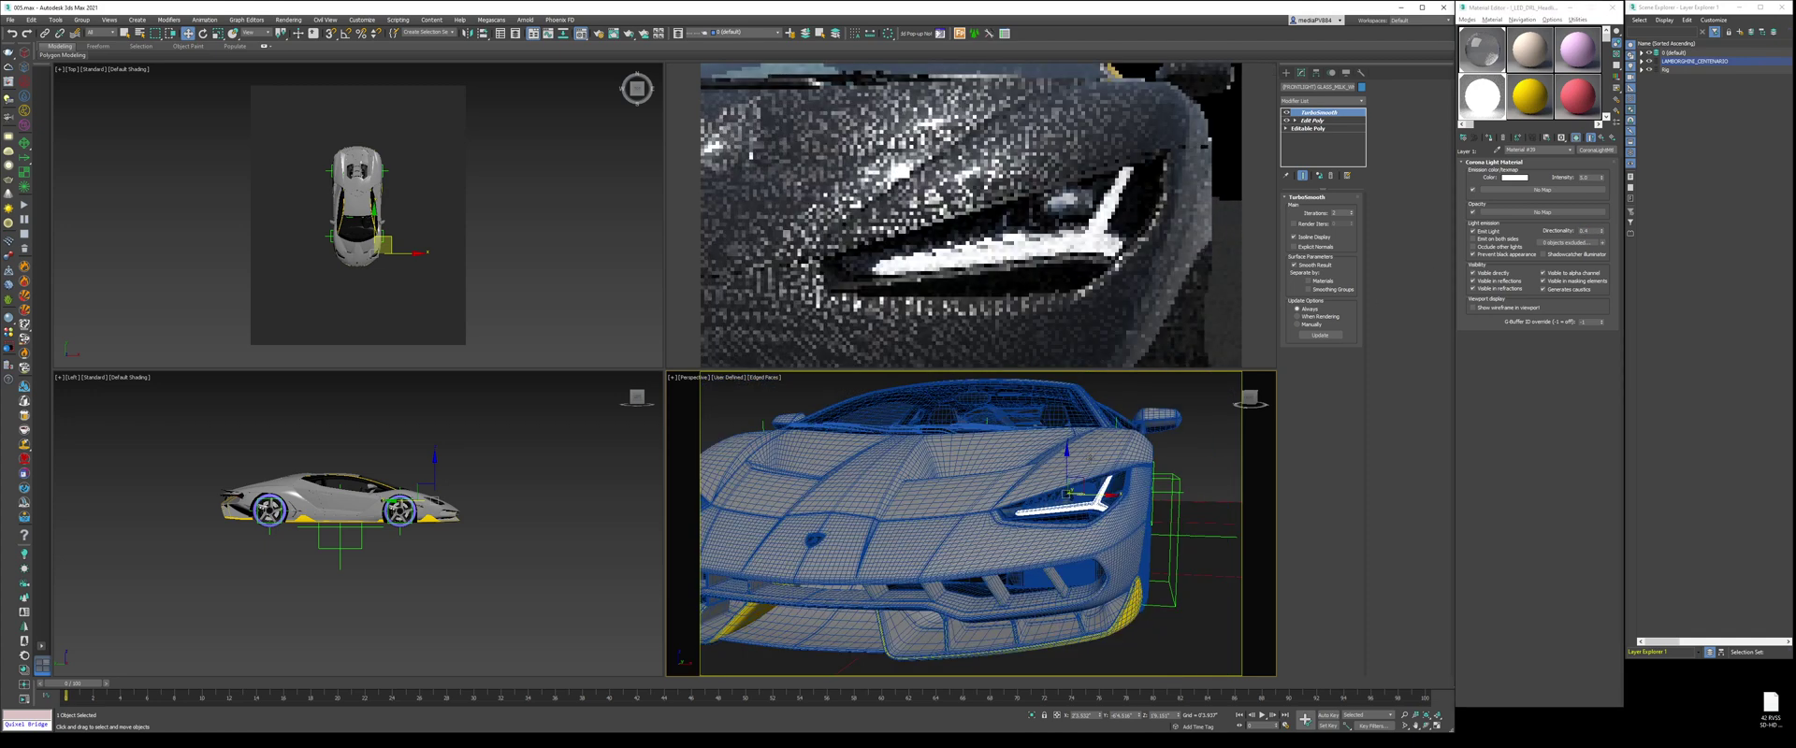
right_click(1159, 458)
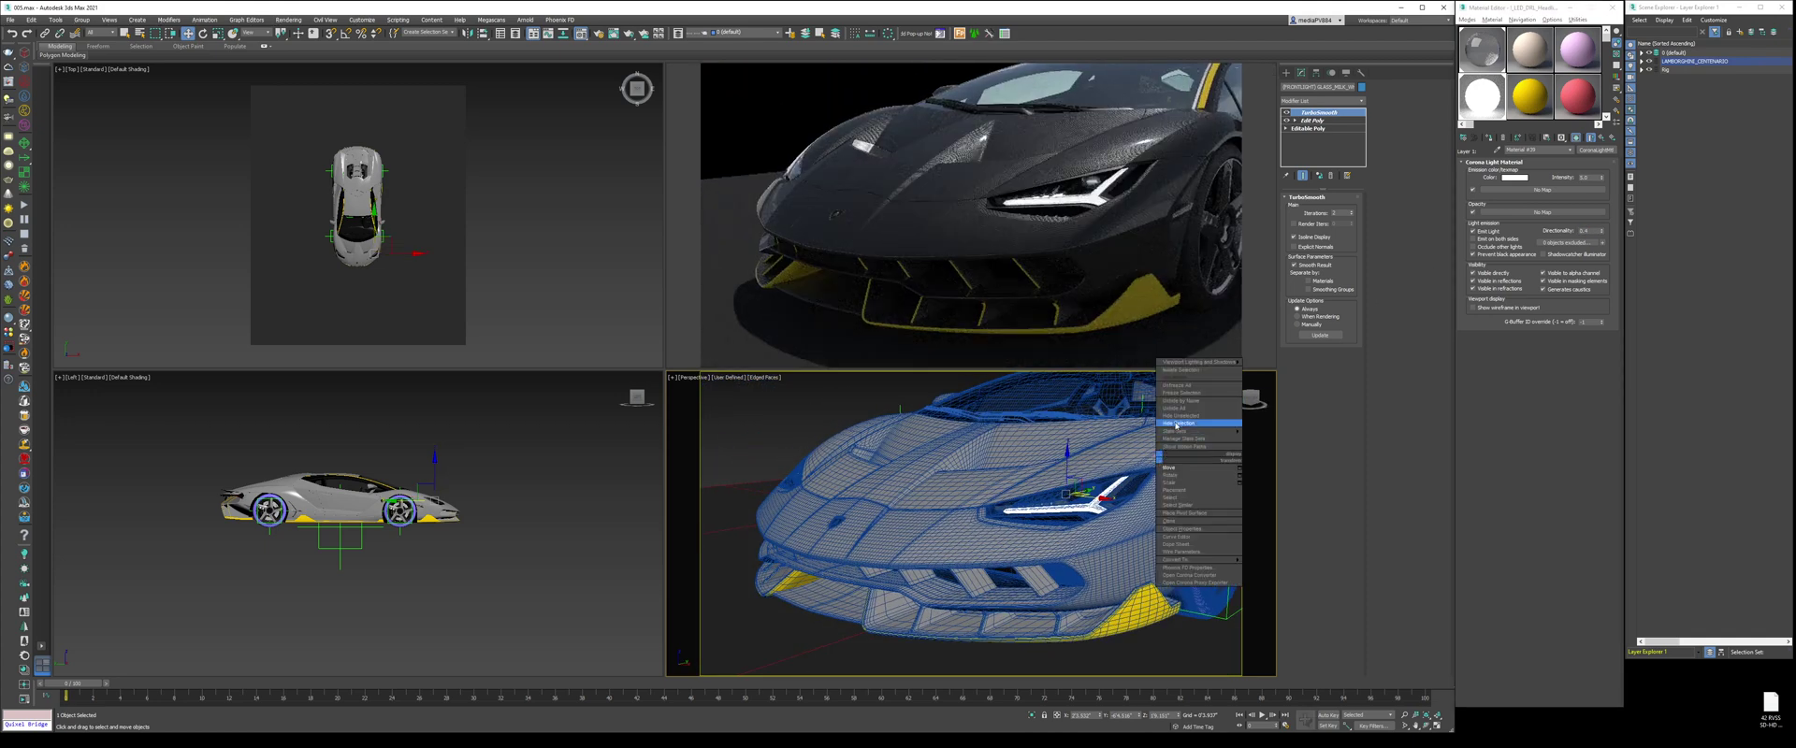
left_click(1183, 409)
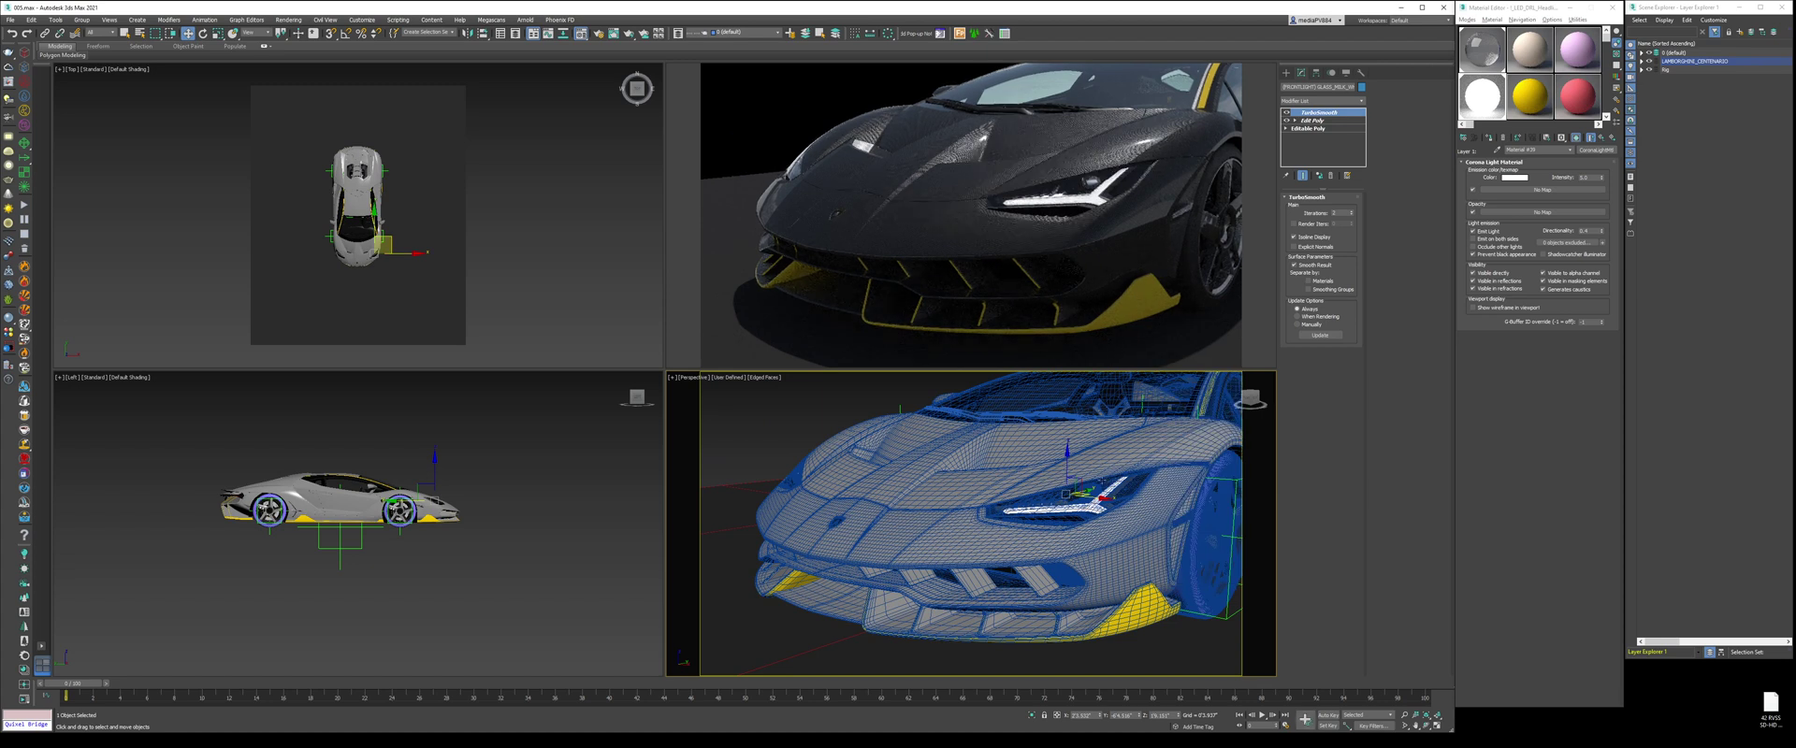
key("F4")
left_click(832, 432)
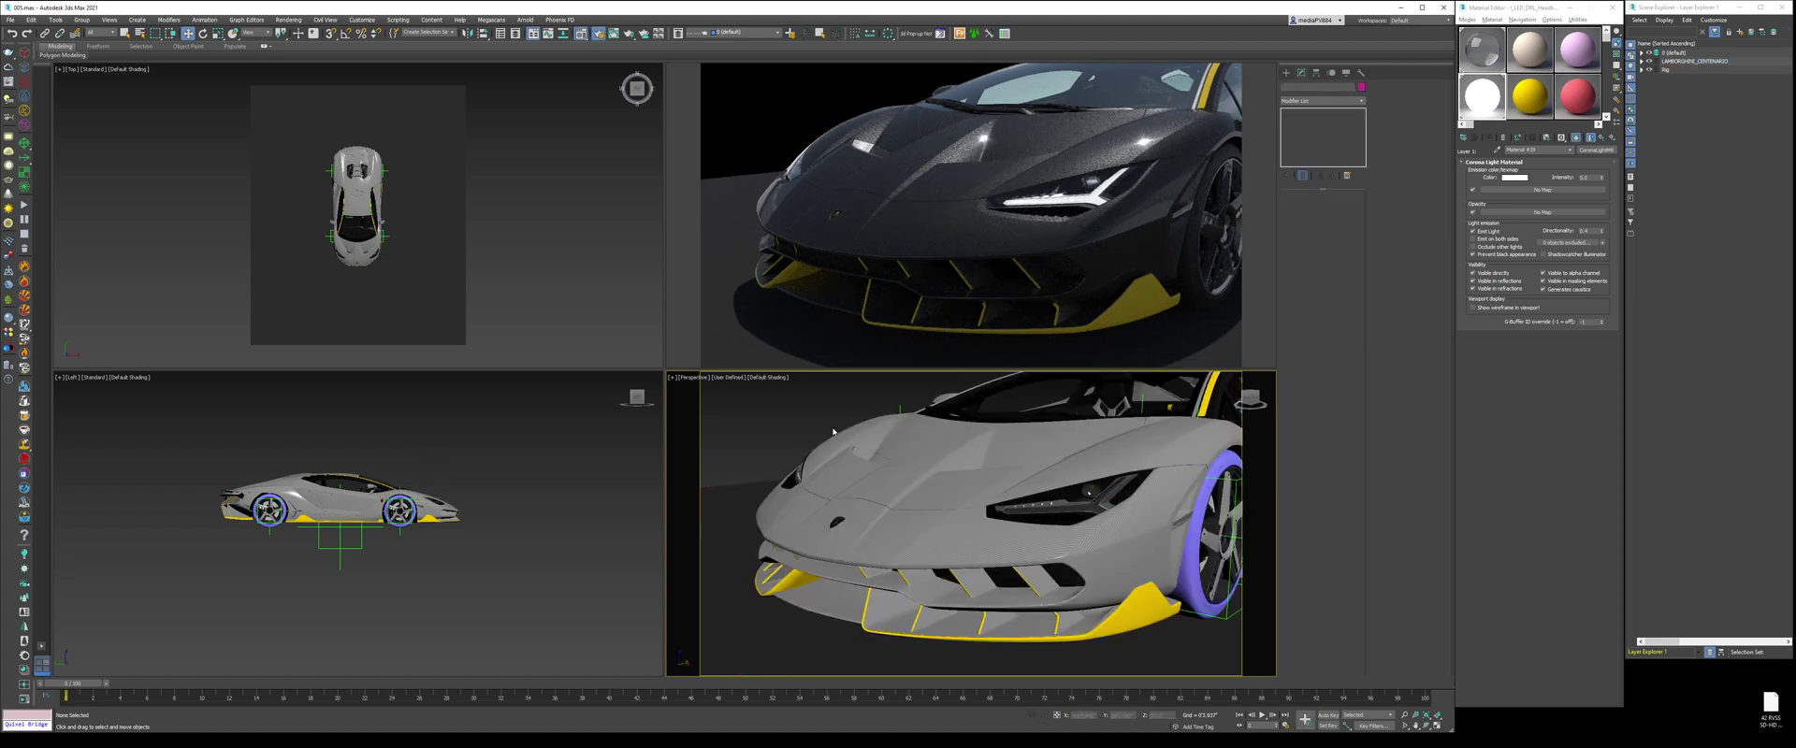
Step: Switch the Corona scene environment from the single map to the 3ds Max environment settings and close the render setup
key("F10")
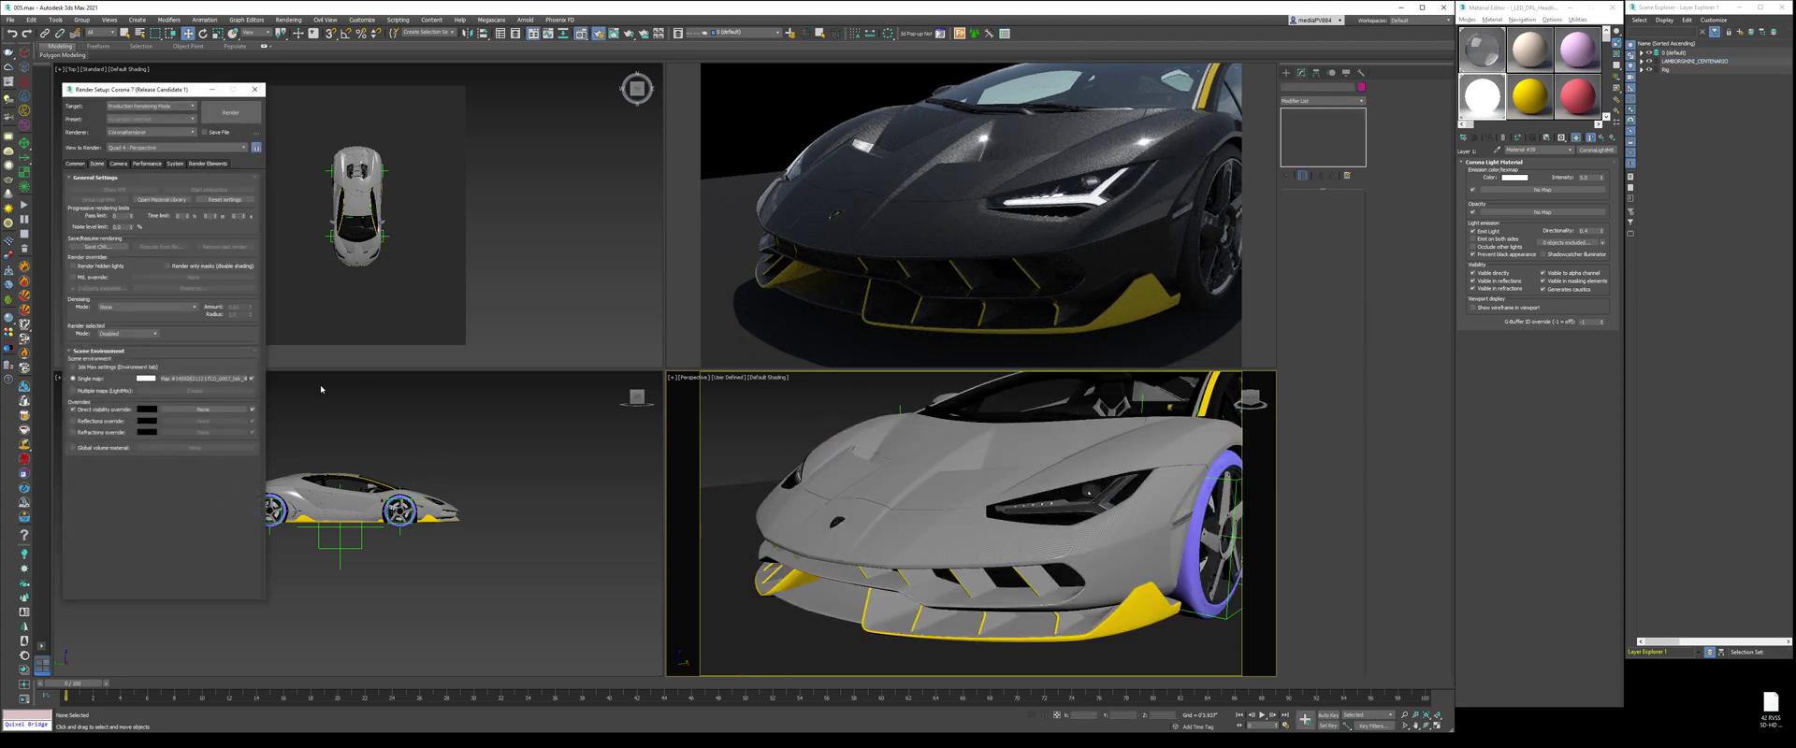
left_click(74, 366)
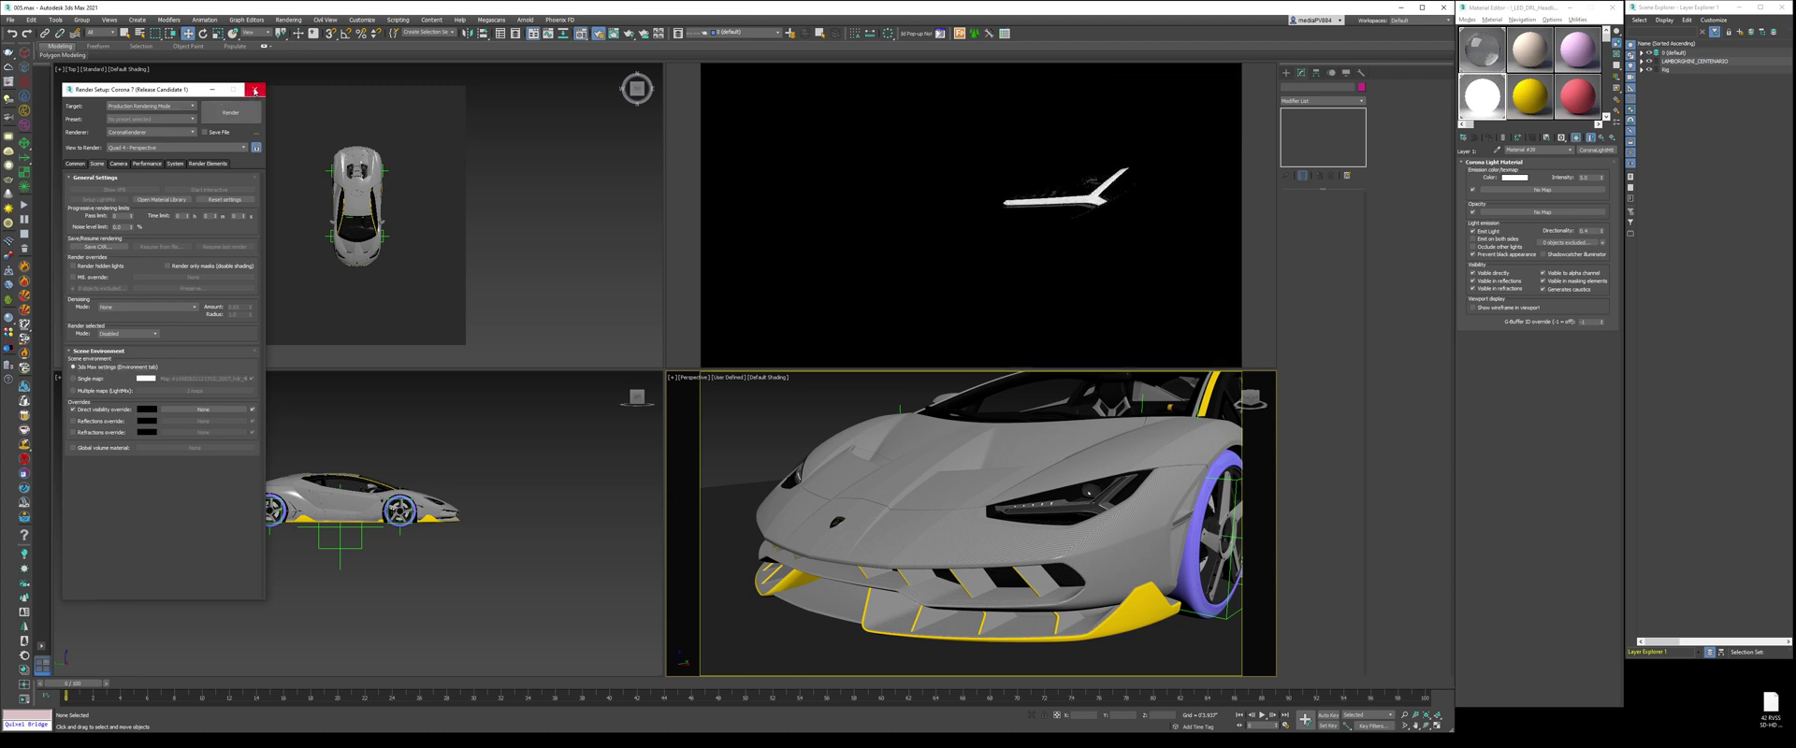
left_click(255, 89)
middle_click_drag(950, 482, 948, 545, "alt")
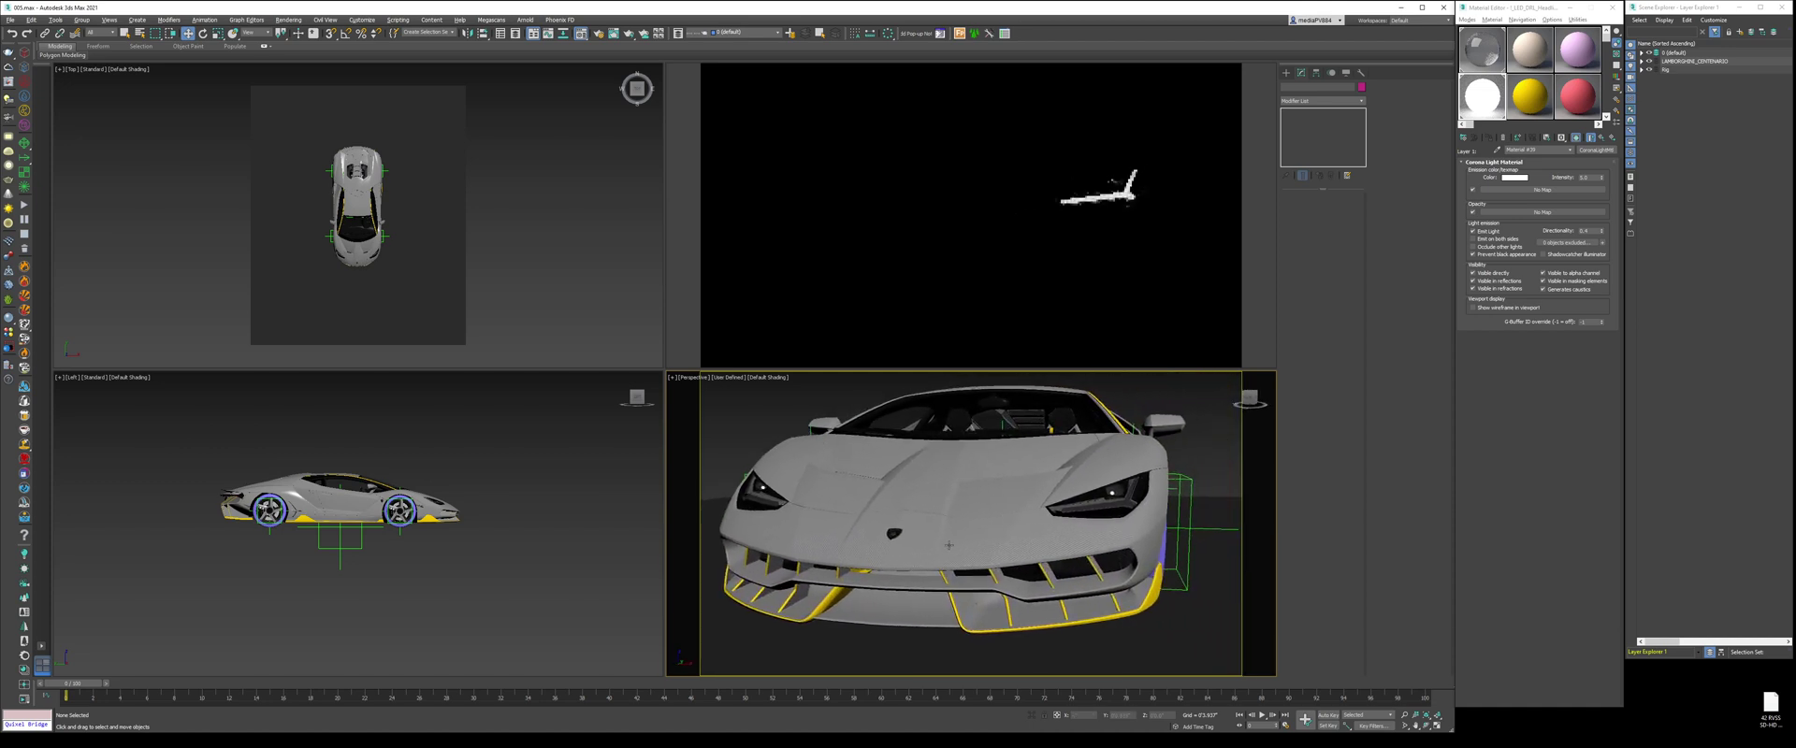
Step: Set layer 1's mix amount and mask amount to 0 in the layered headlight material
left_click(1600, 138)
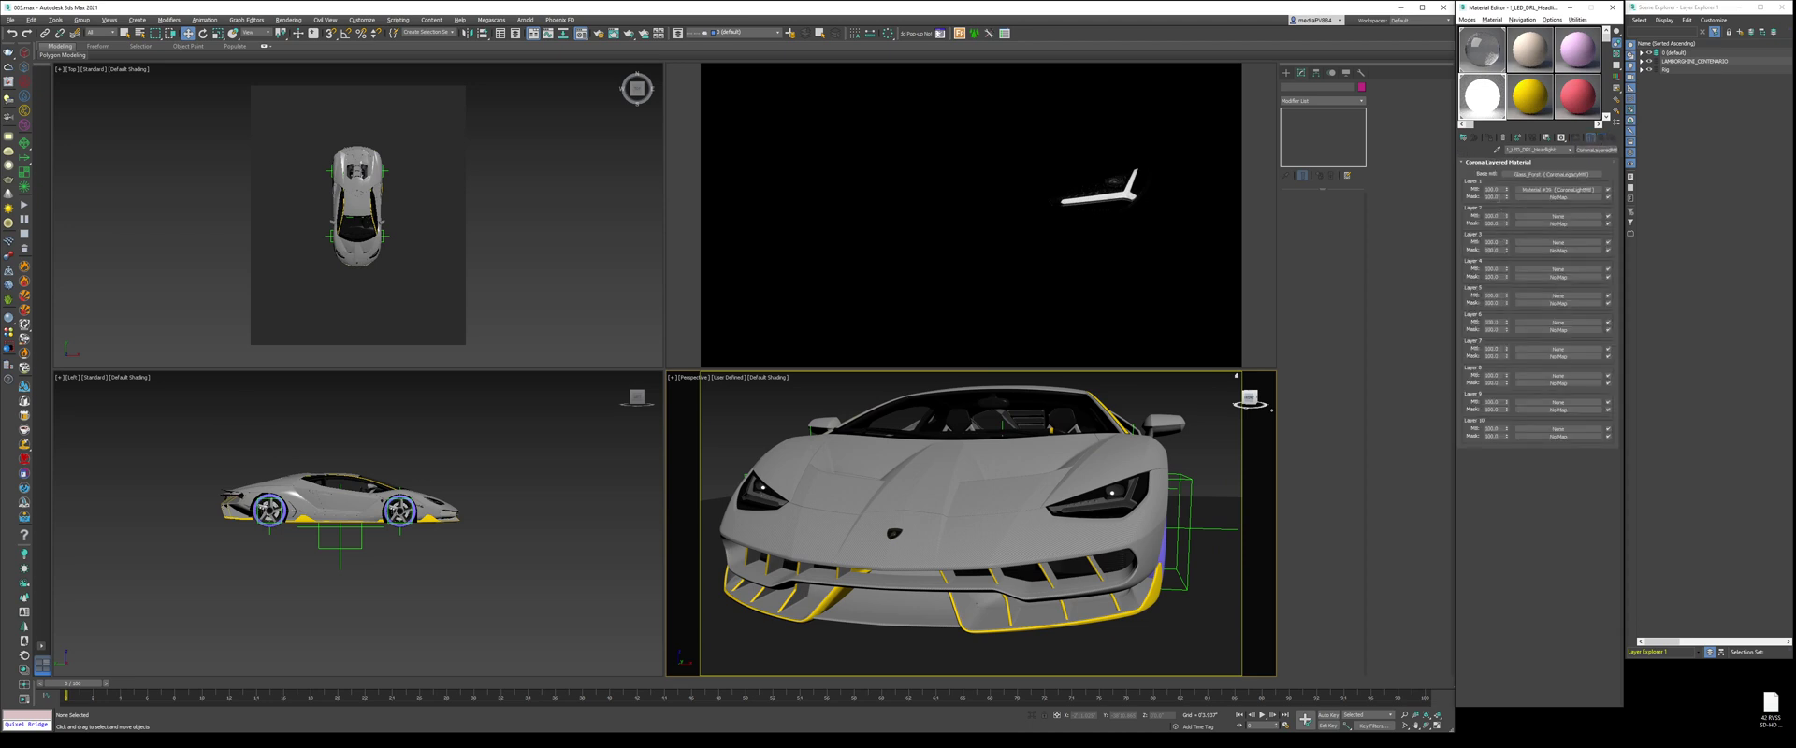
right_click(1507, 197)
right_click(1507, 190)
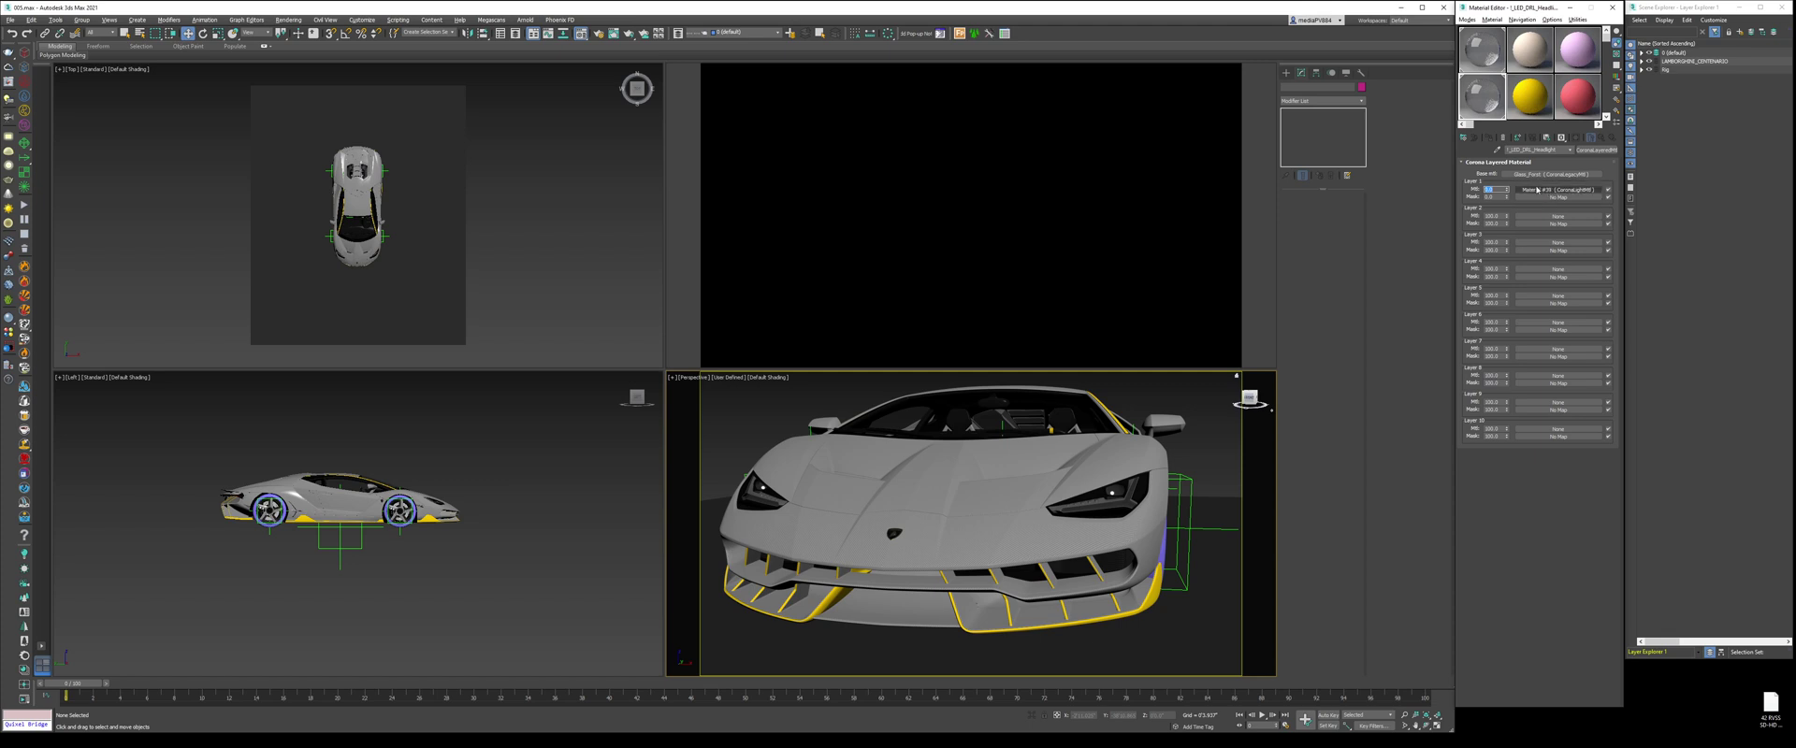
Step: Rename the layer 1 light material LED and return to the layered material
left_click(1544, 192)
type("LED")
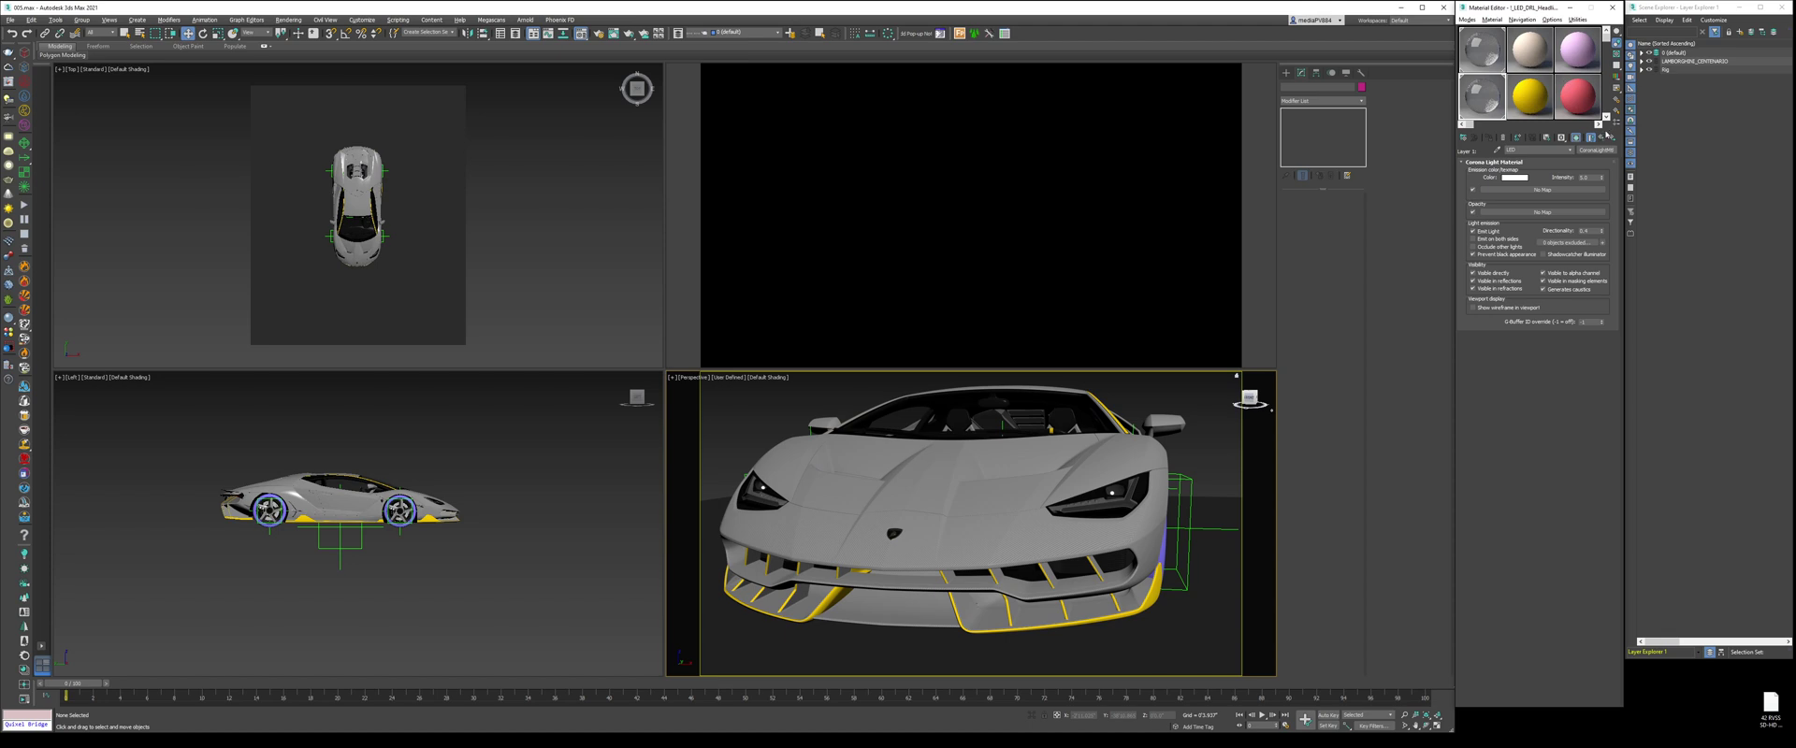
left_click(1606, 137)
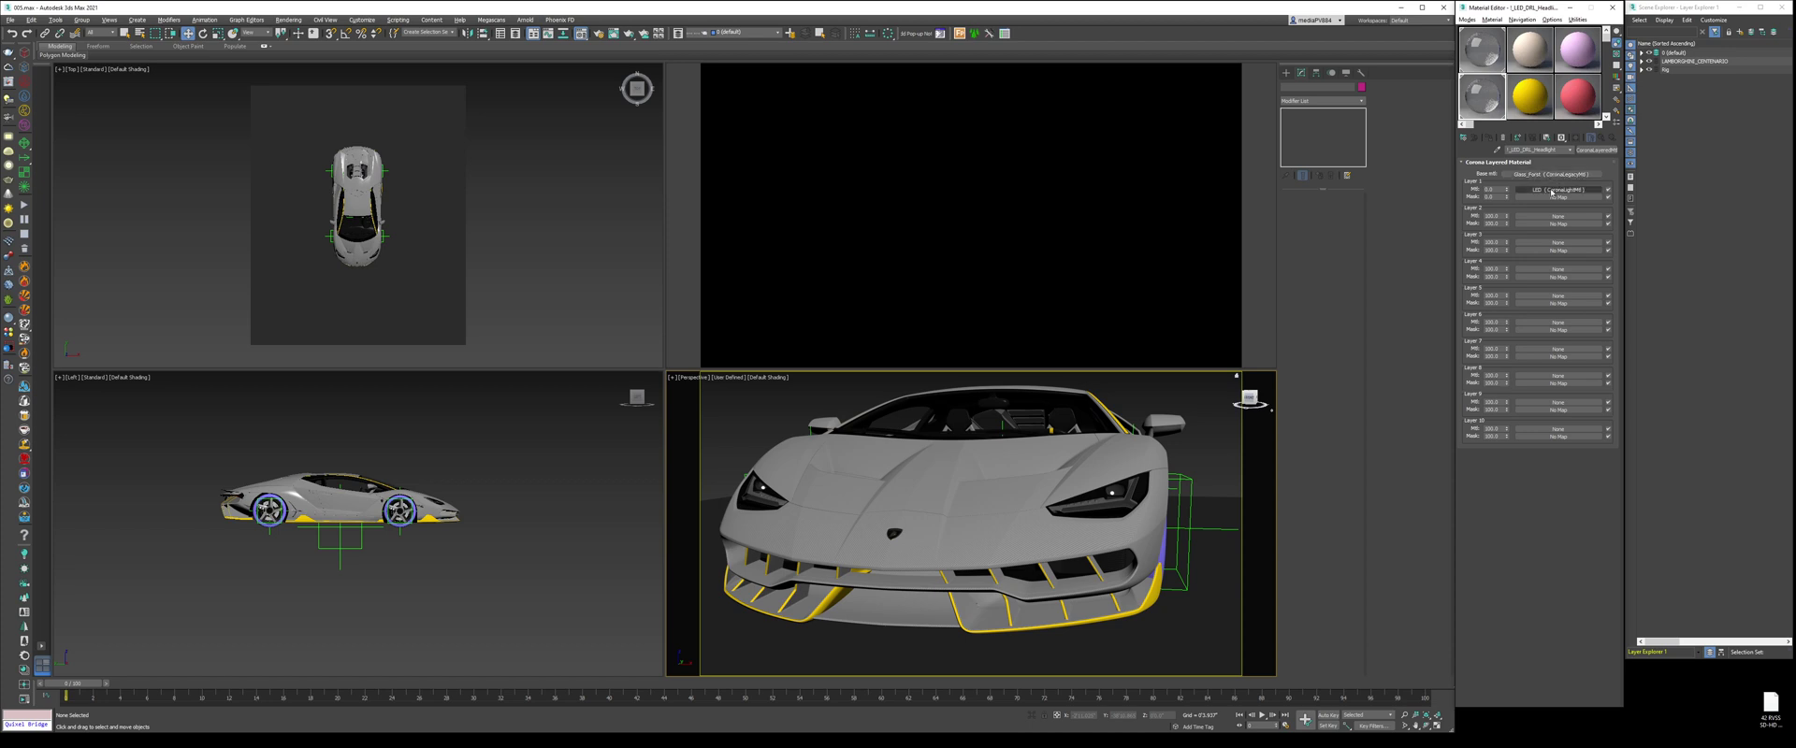
Step: Swap the base glass material with the LED light material in layer 1 and inspect the headlight up close
left_click_drag(1559, 177, 1558, 323)
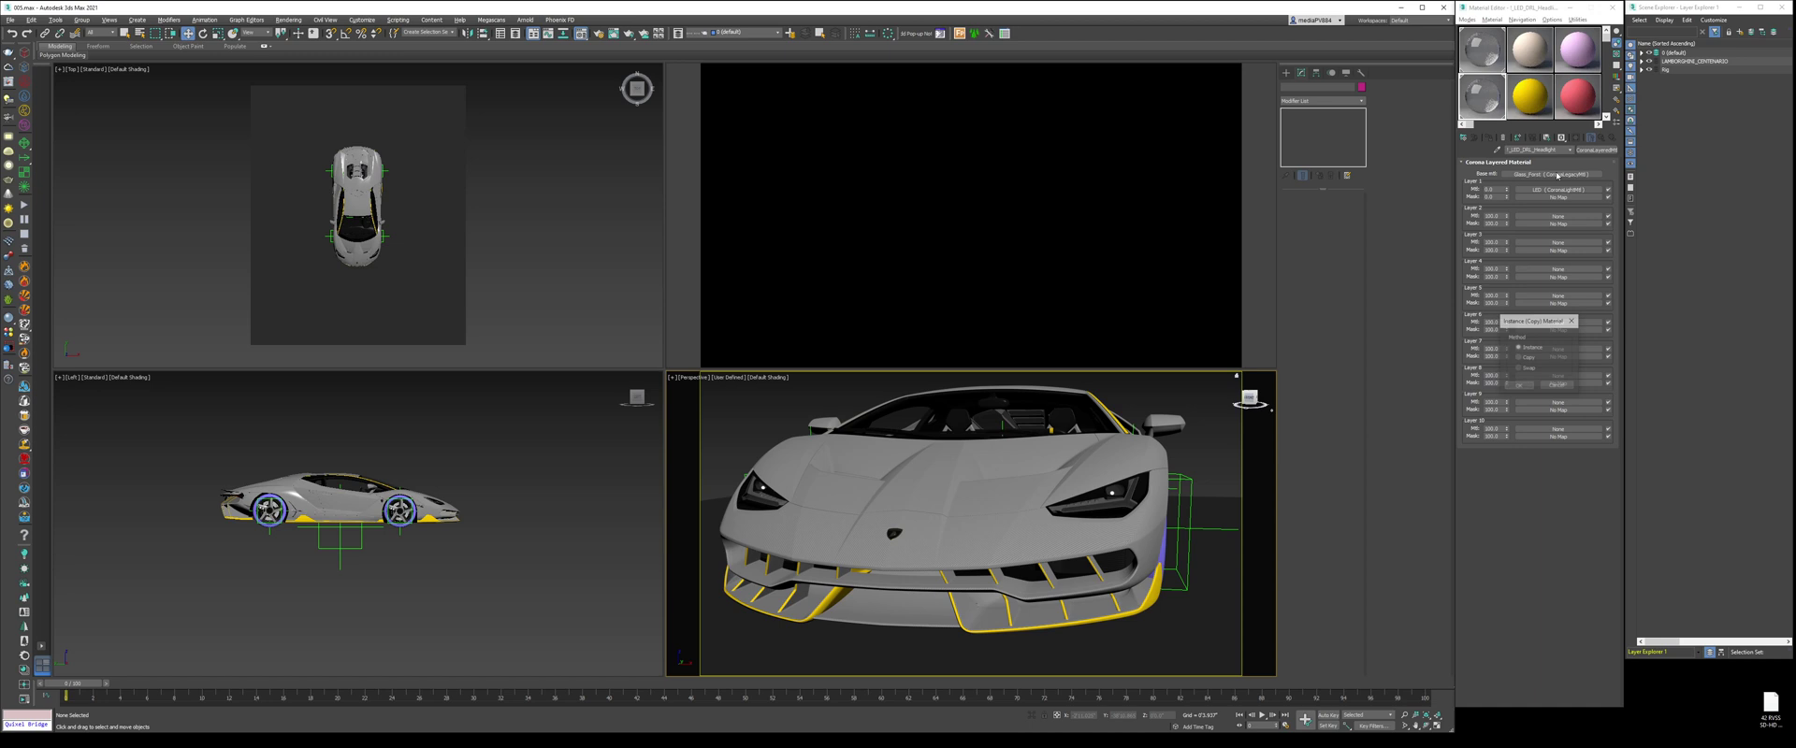
left_click(1526, 384)
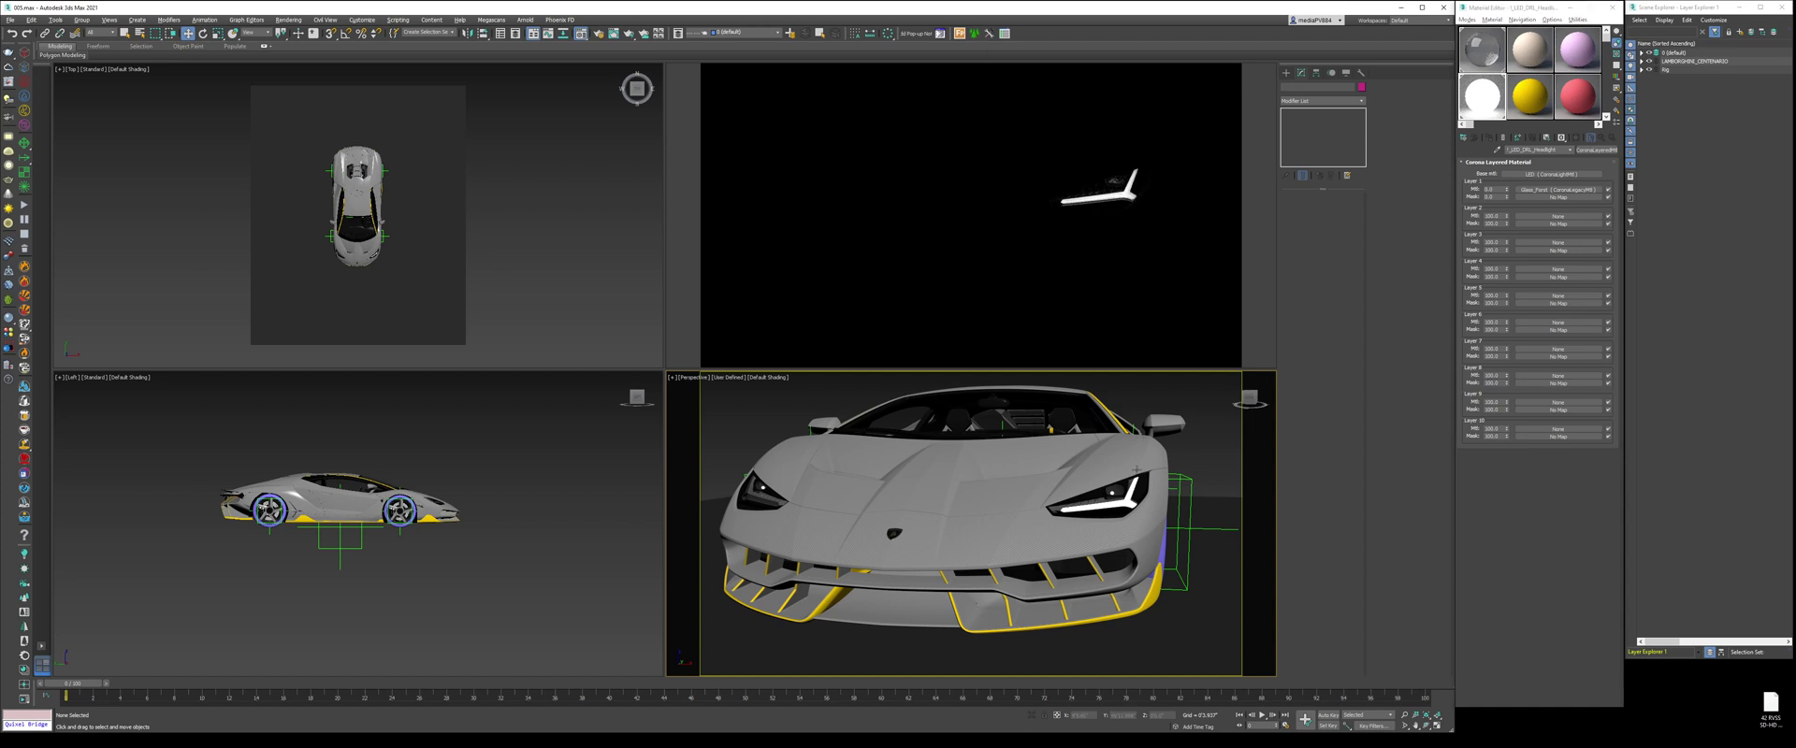
scroll(1107, 505, "up", 5)
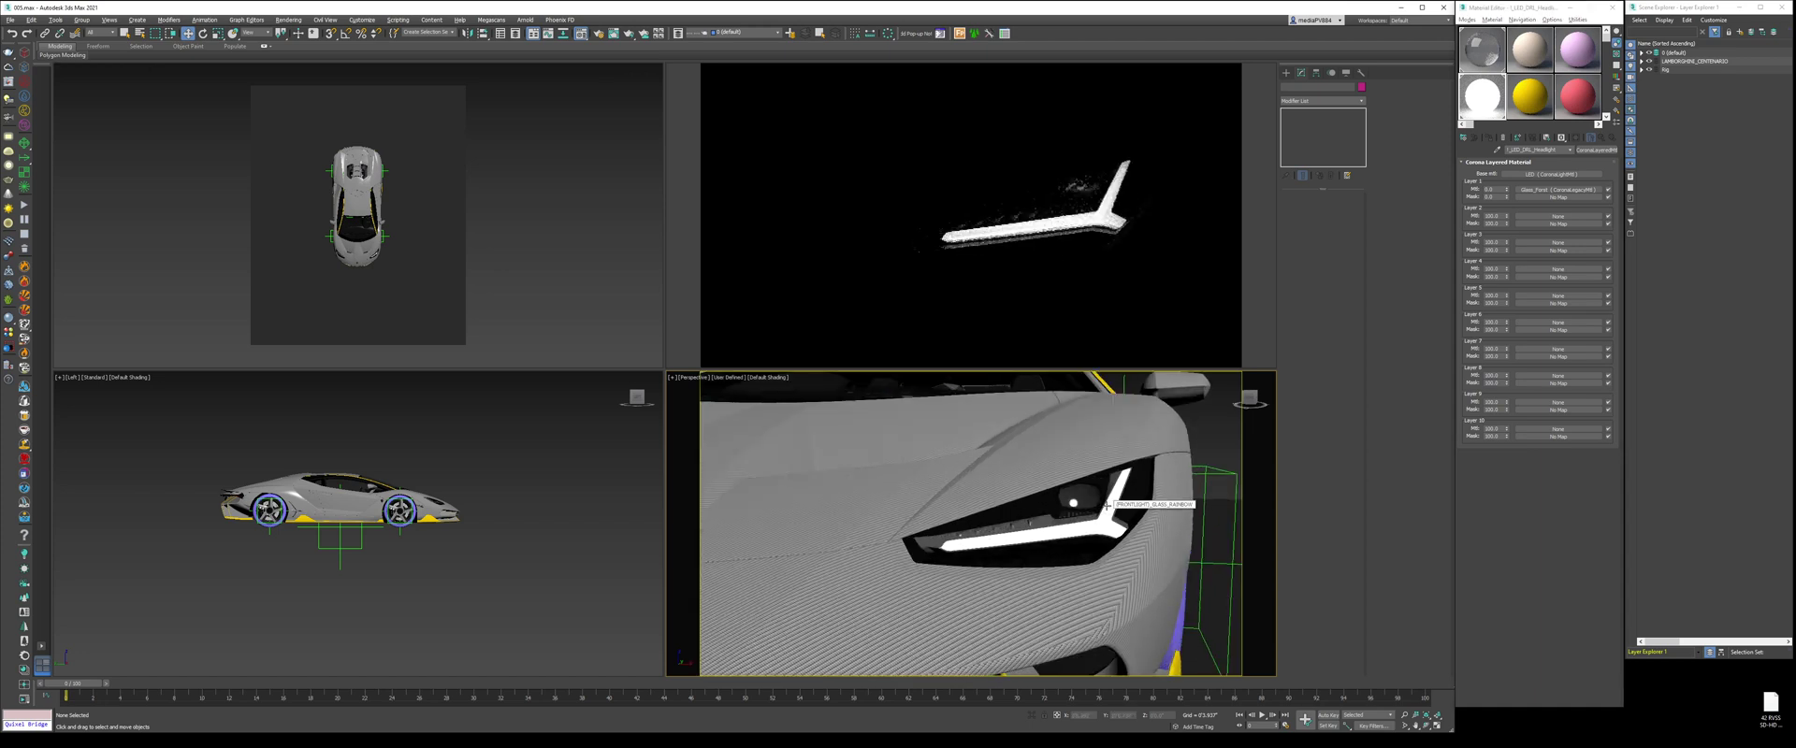
Step: Readjust the LED light material's directionality and check the rendered headlight from several angles
left_click(1582, 175)
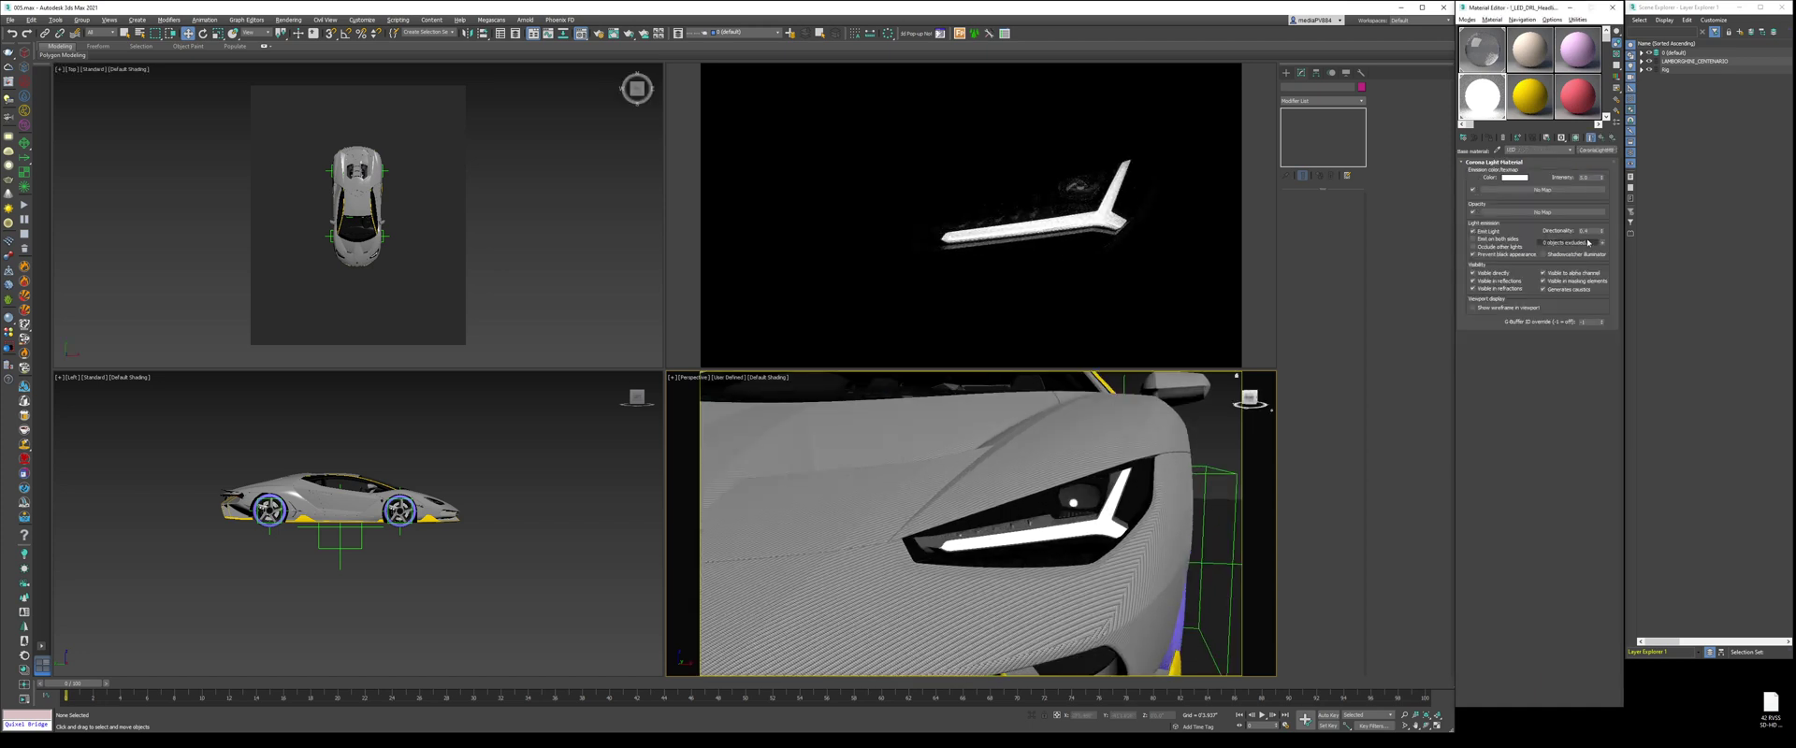
left_click(1588, 230)
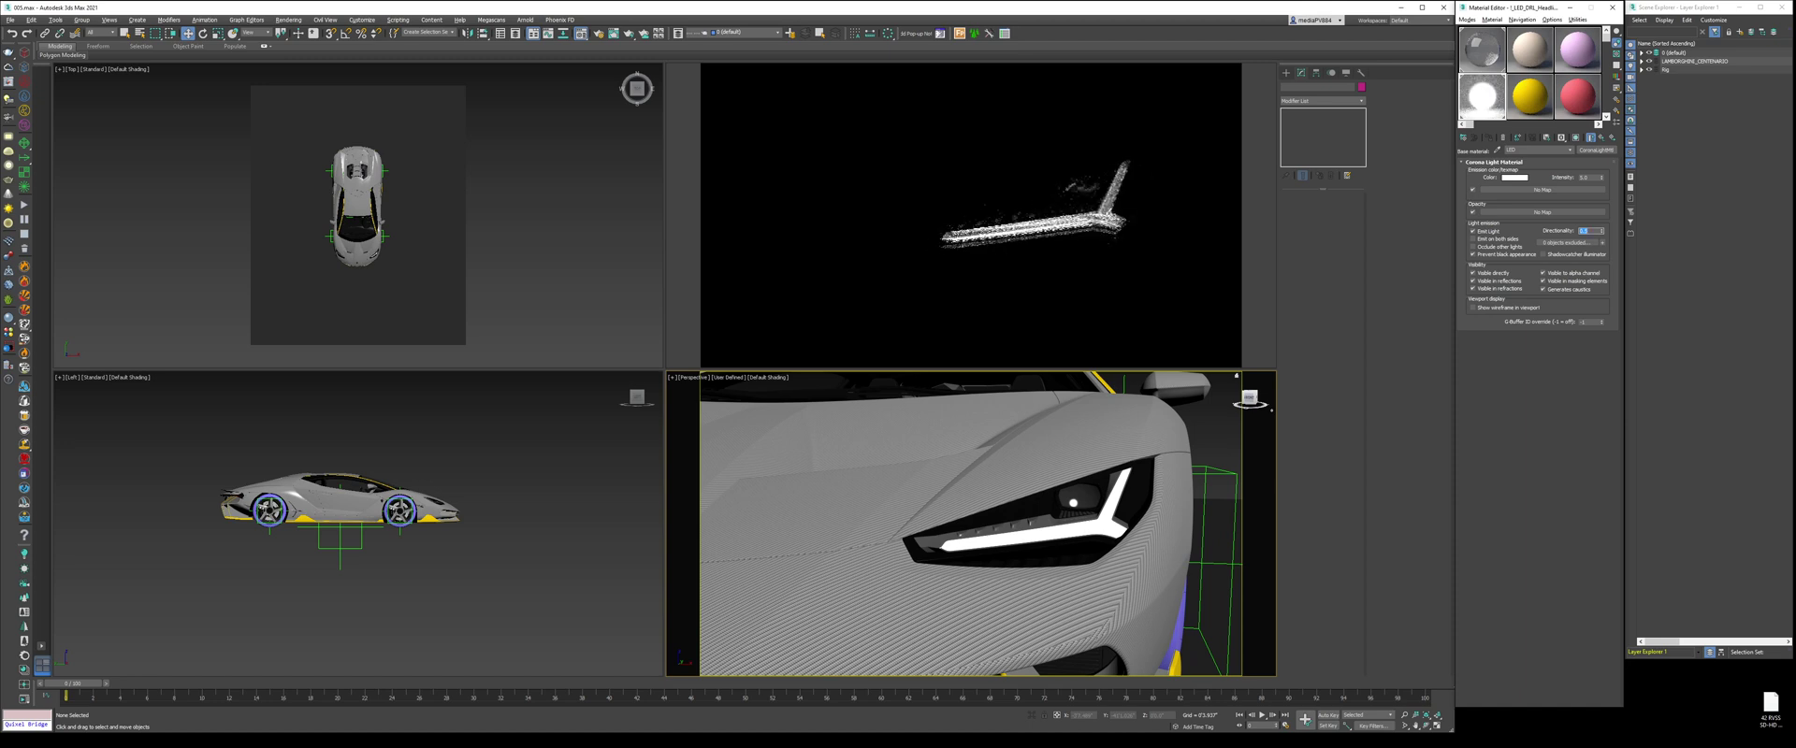
key("BackSpace")
key("Return")
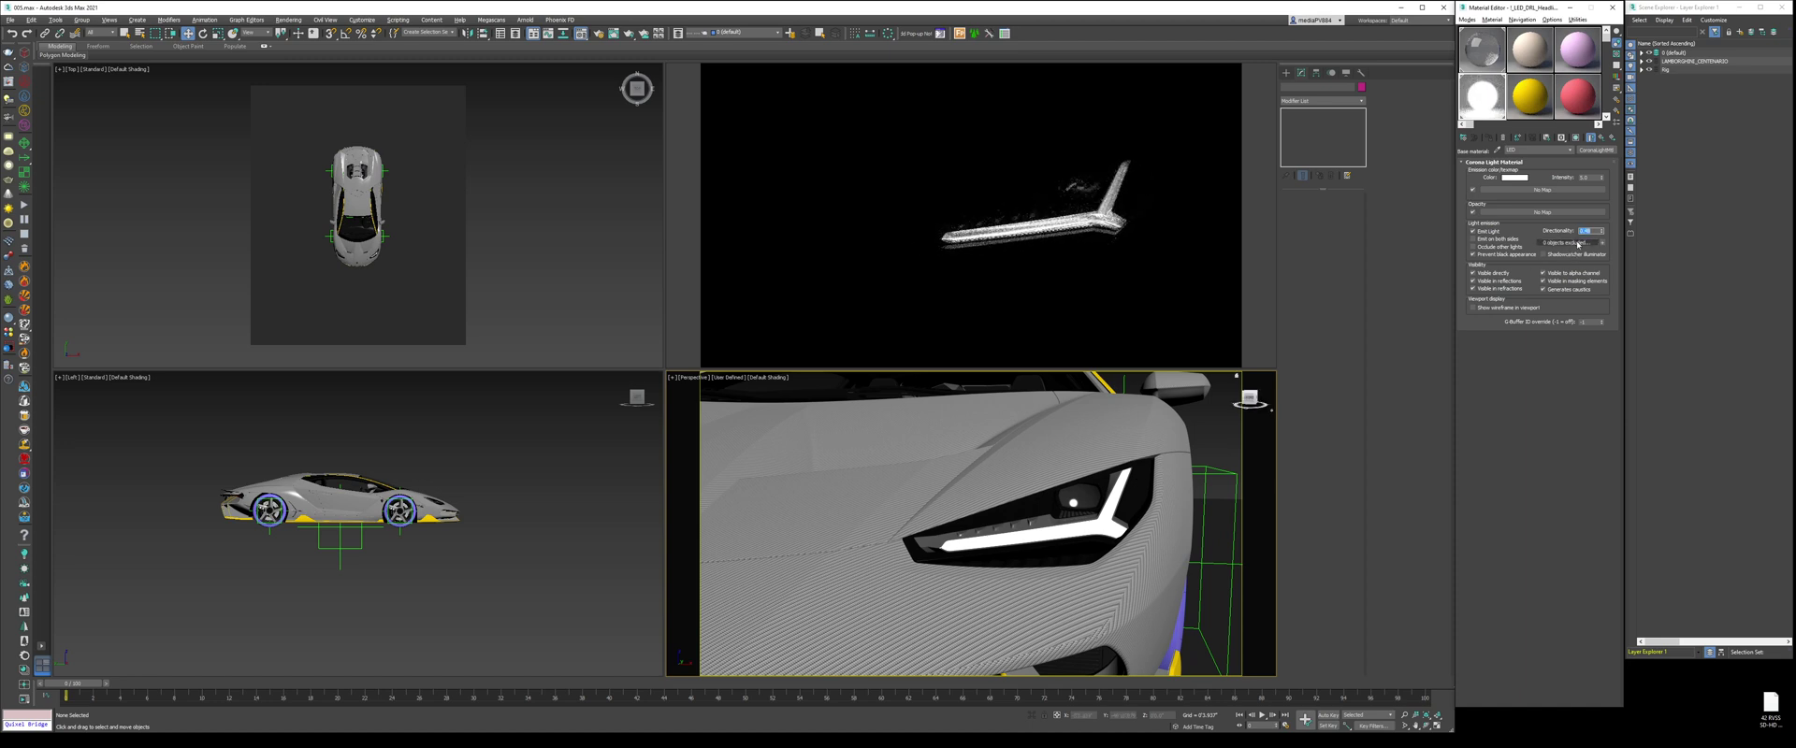
middle_click_drag(1085, 494, 1086, 410, "alt")
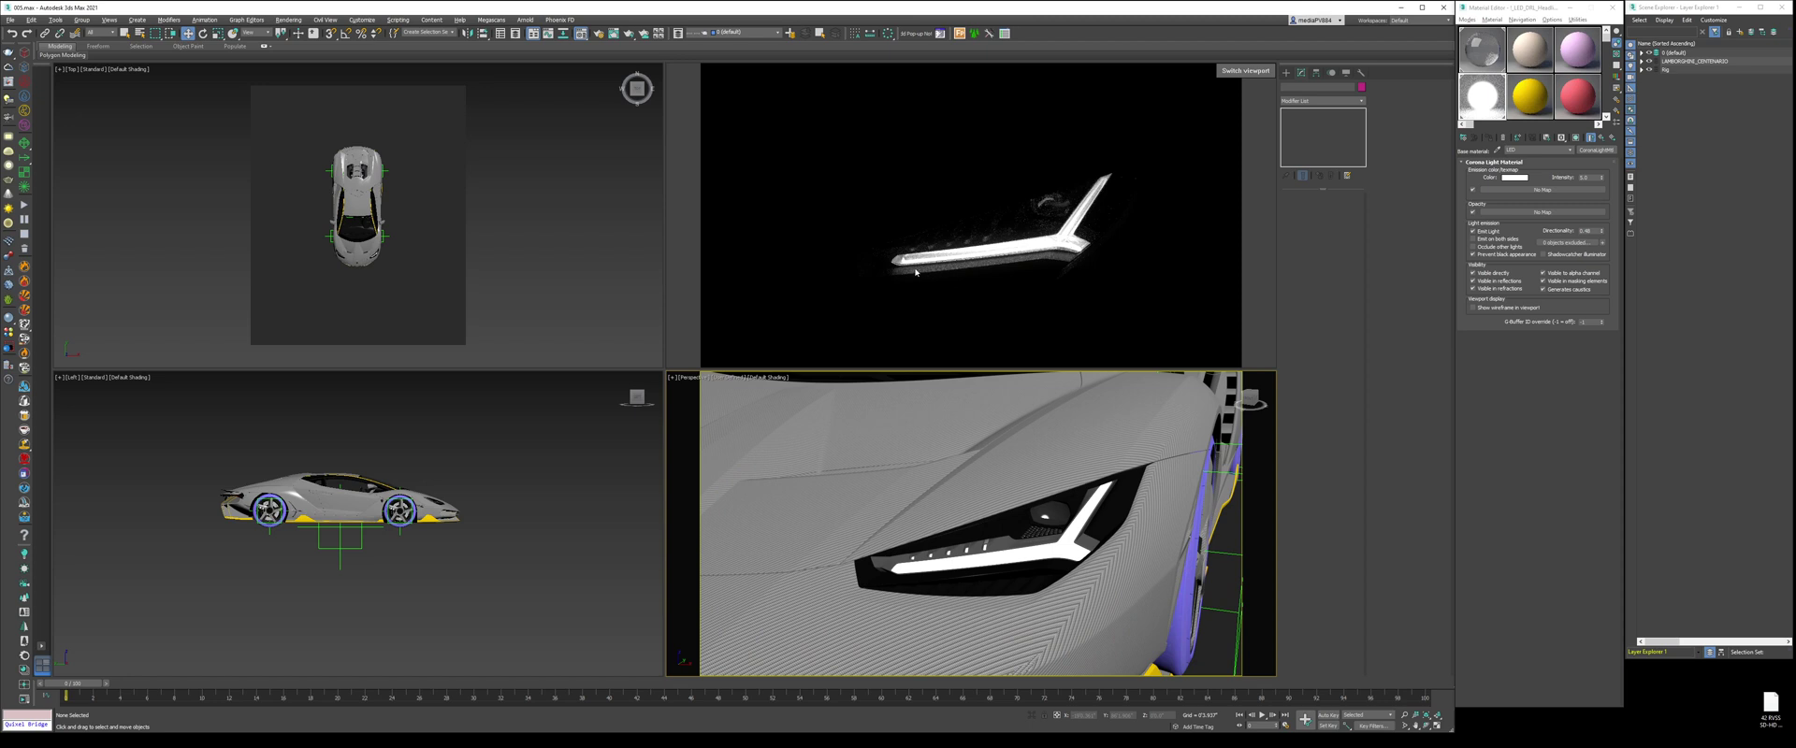
scroll(1017, 524, "down", 8)
middle_click_drag(1006, 524, 1066, 520, "alt")
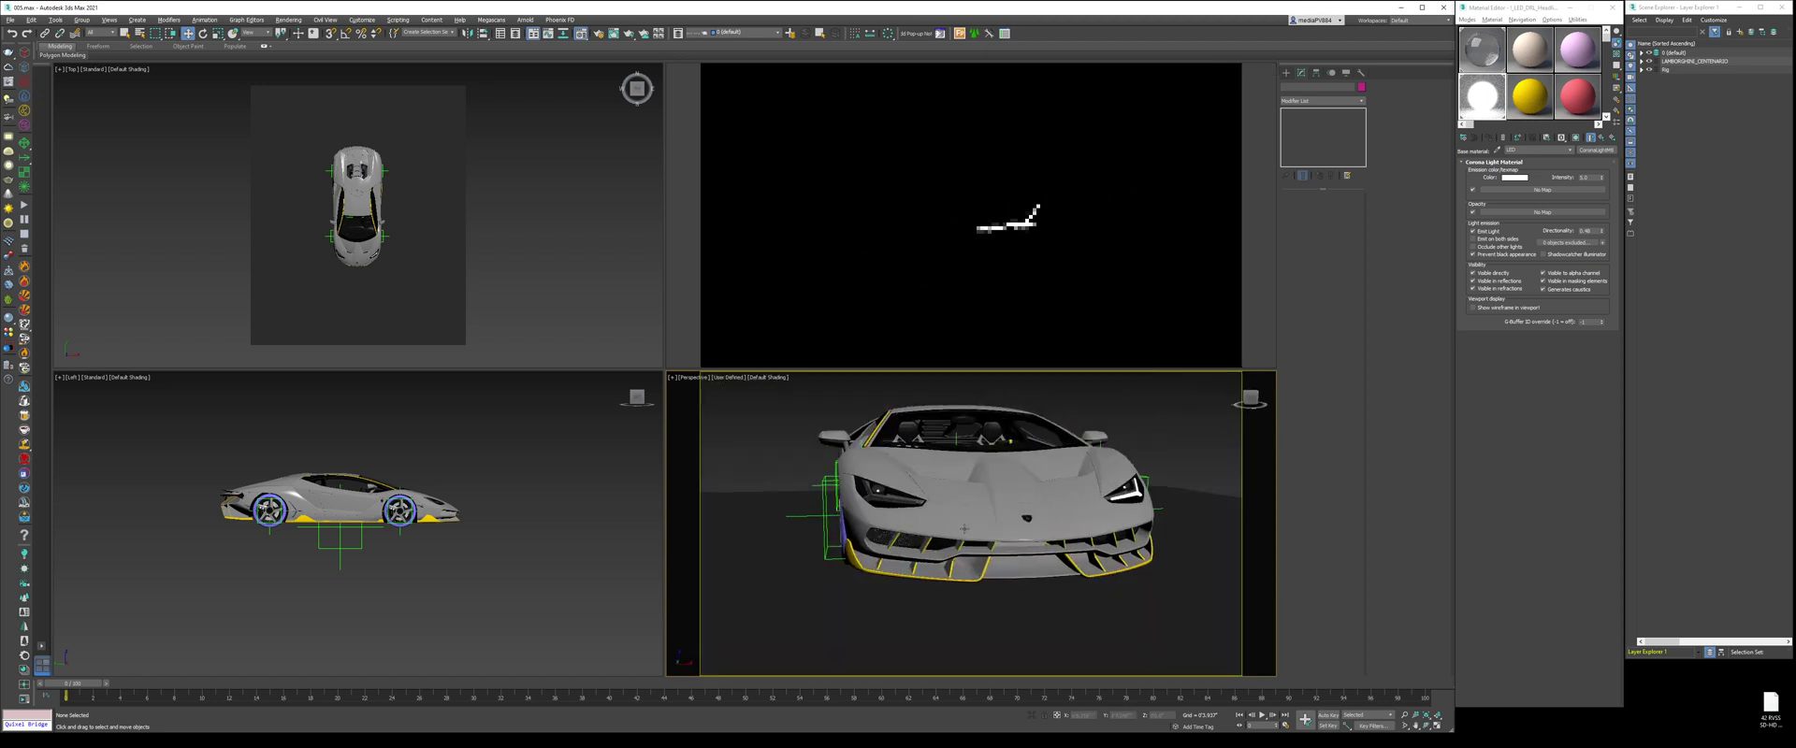
Step: Inspect the rendered LED strips close up at one headlight and from the front of the car
scroll(887, 496, "up", 4)
scroll(878, 506, "up", 5)
left_click(878, 506)
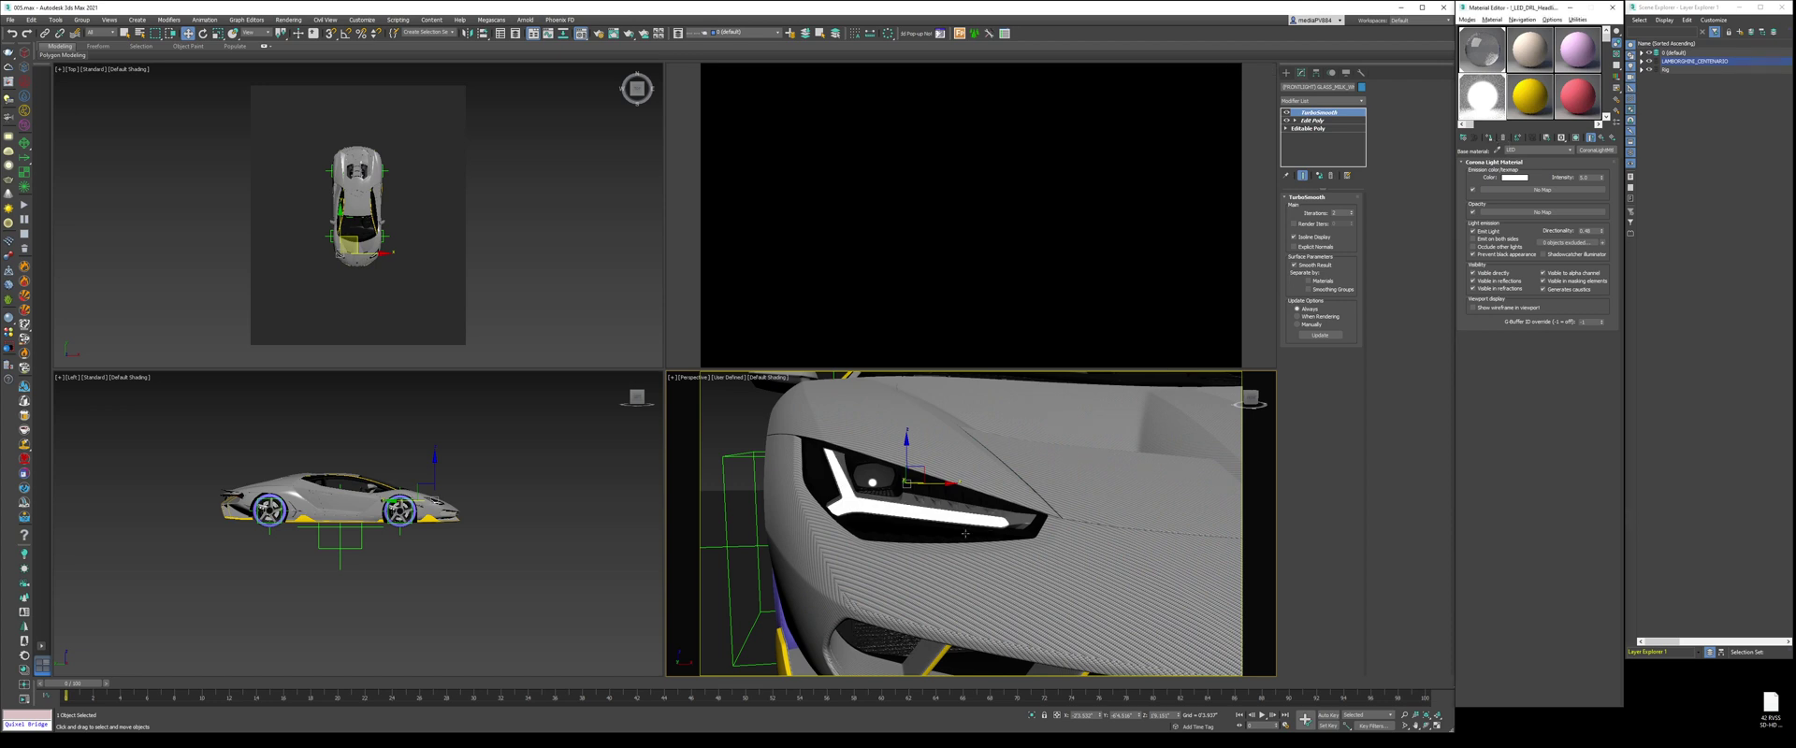
scroll(981, 516, "down", 5)
middle_click_drag(981, 516, 906, 513, "alt")
left_click(1116, 405)
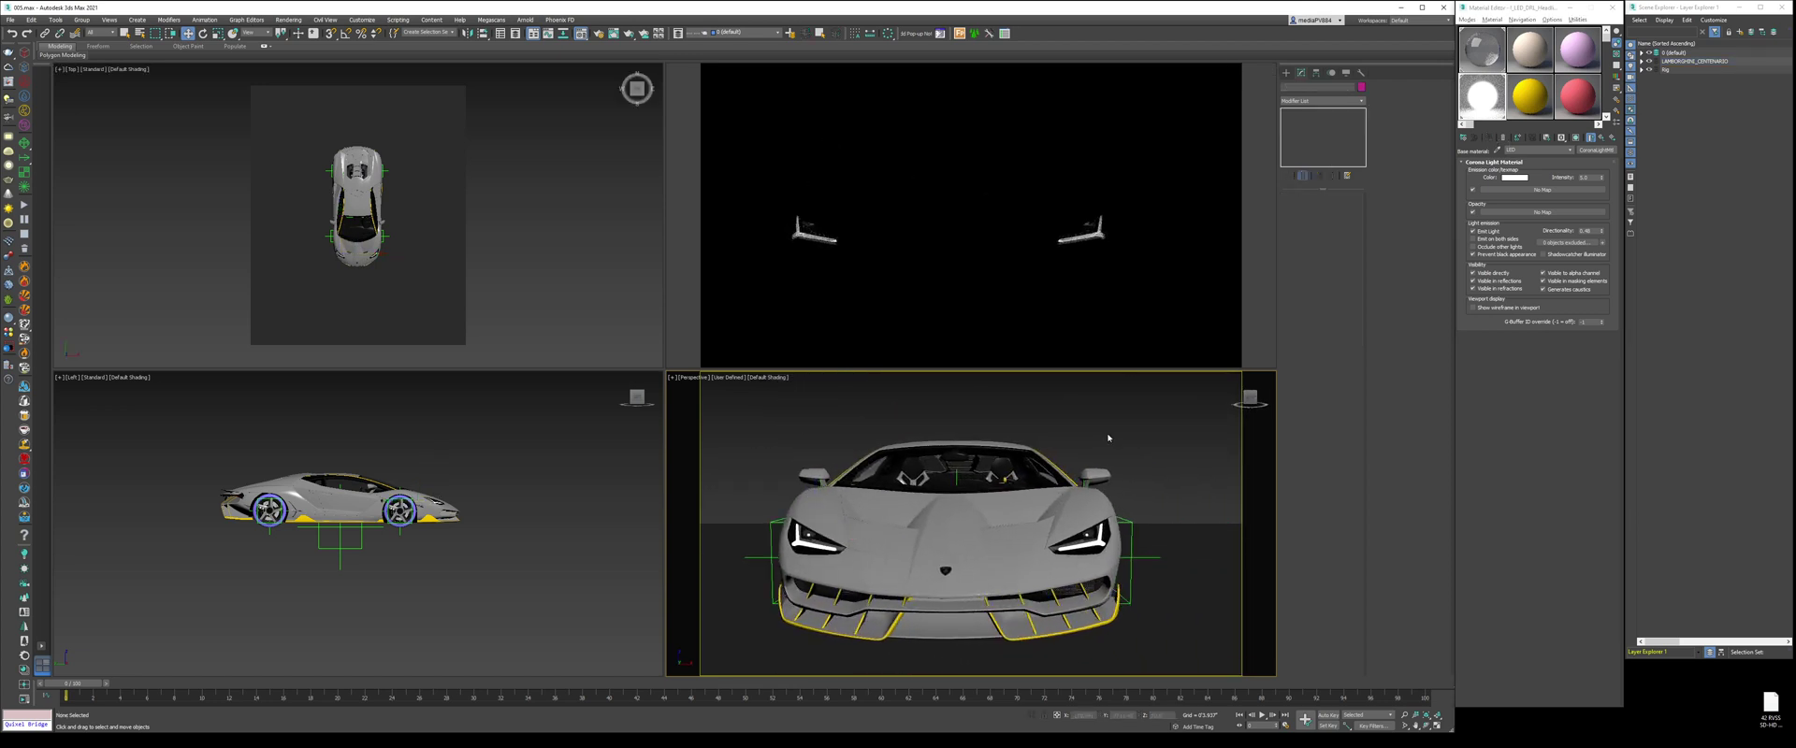
Step: Return to the layered DRL headlight material and copy it into the yellow sample slot
left_click(1598, 137)
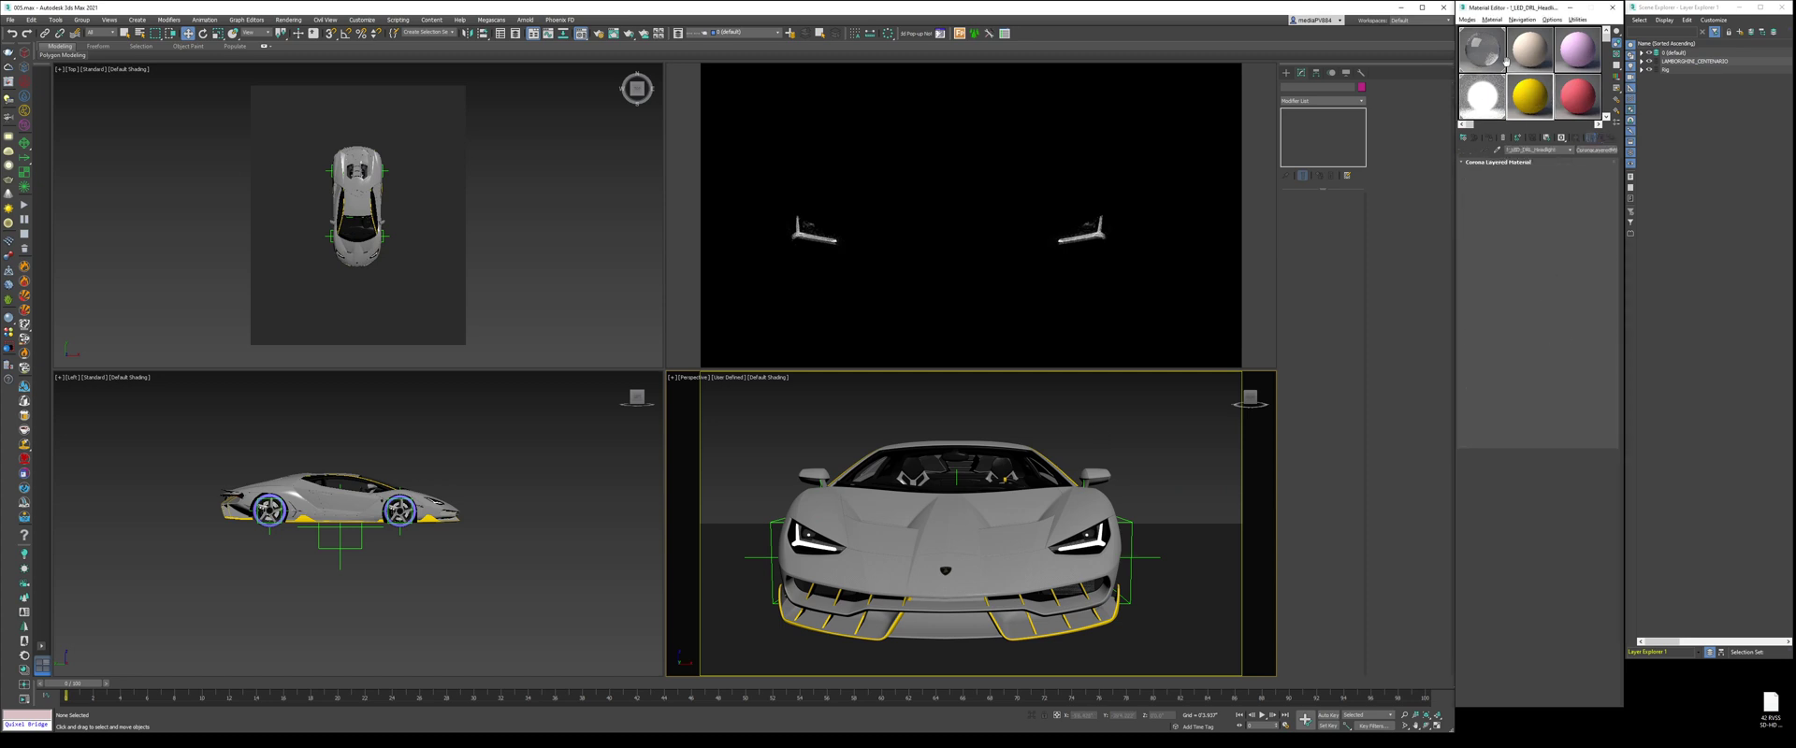
left_click_drag(1488, 50, 1543, 195)
left_click(1555, 386)
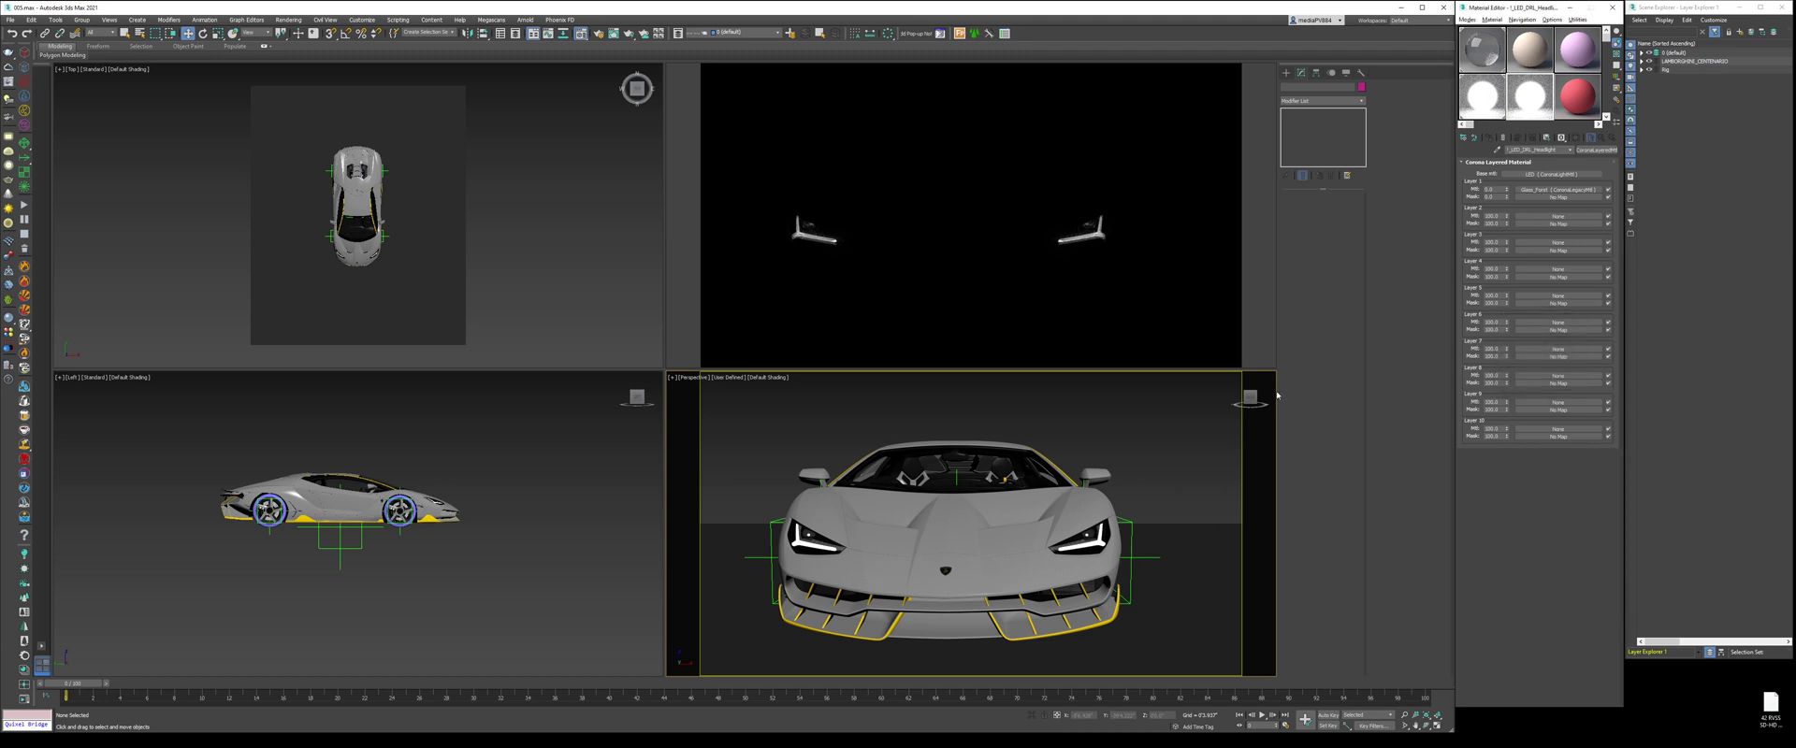
Step: Hide the glass cover of one headlight and select the row of small lamps behind it
middle_click_drag(1018, 522, 945, 526, "alt")
scroll(963, 543, "up", 5)
key("F4")
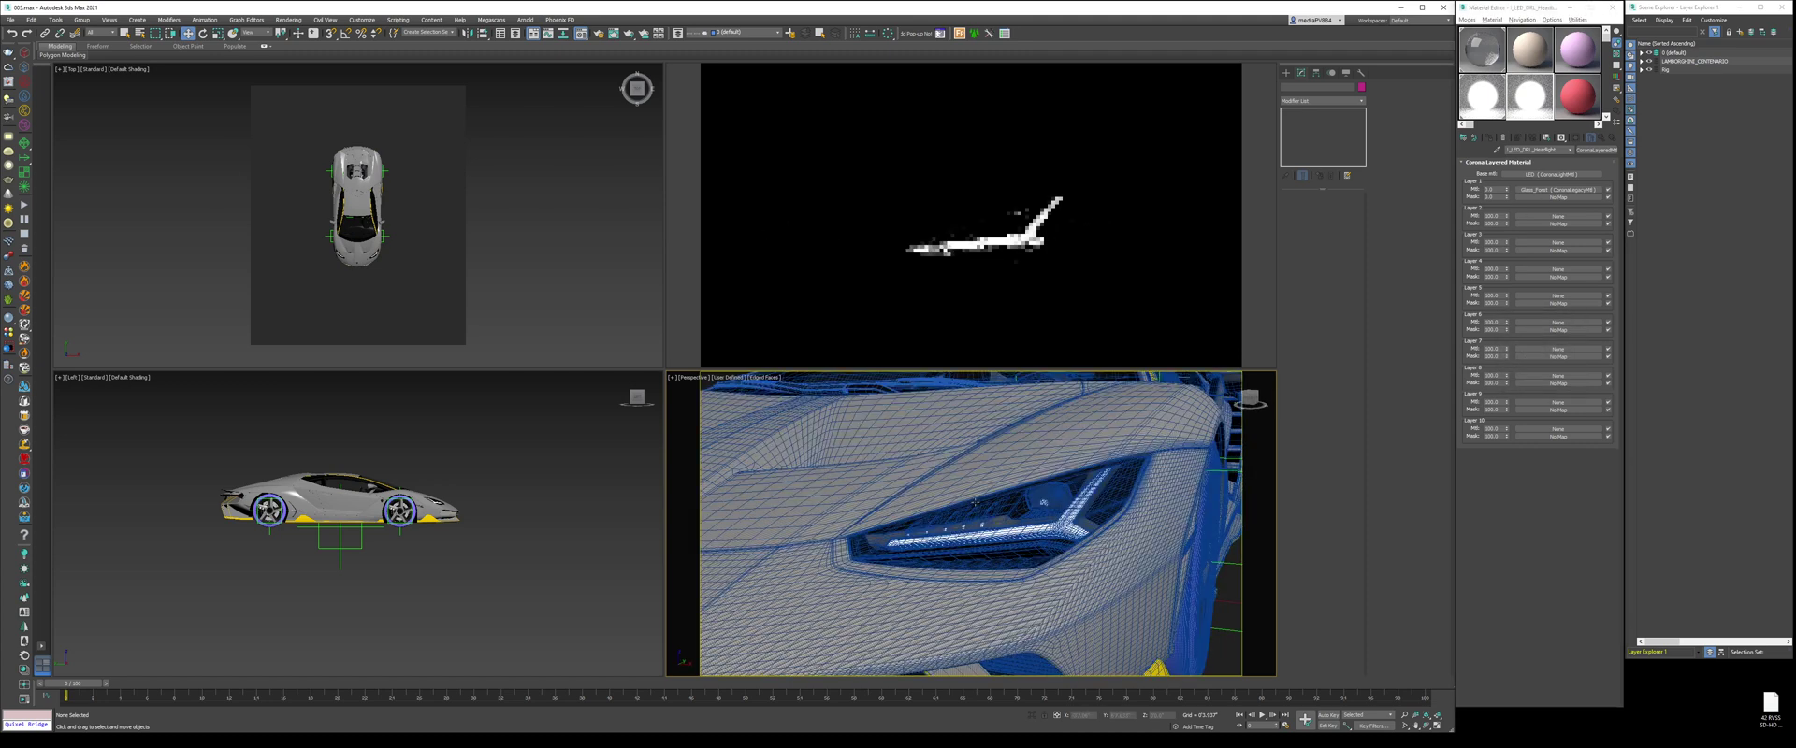
left_click(975, 508)
right_click(975, 502)
left_click(1003, 466)
left_click(989, 513)
Step: Sample the small lamps' glass material into an unused slot and place it in layer 1 of the copied layered material
left_click(1530, 51)
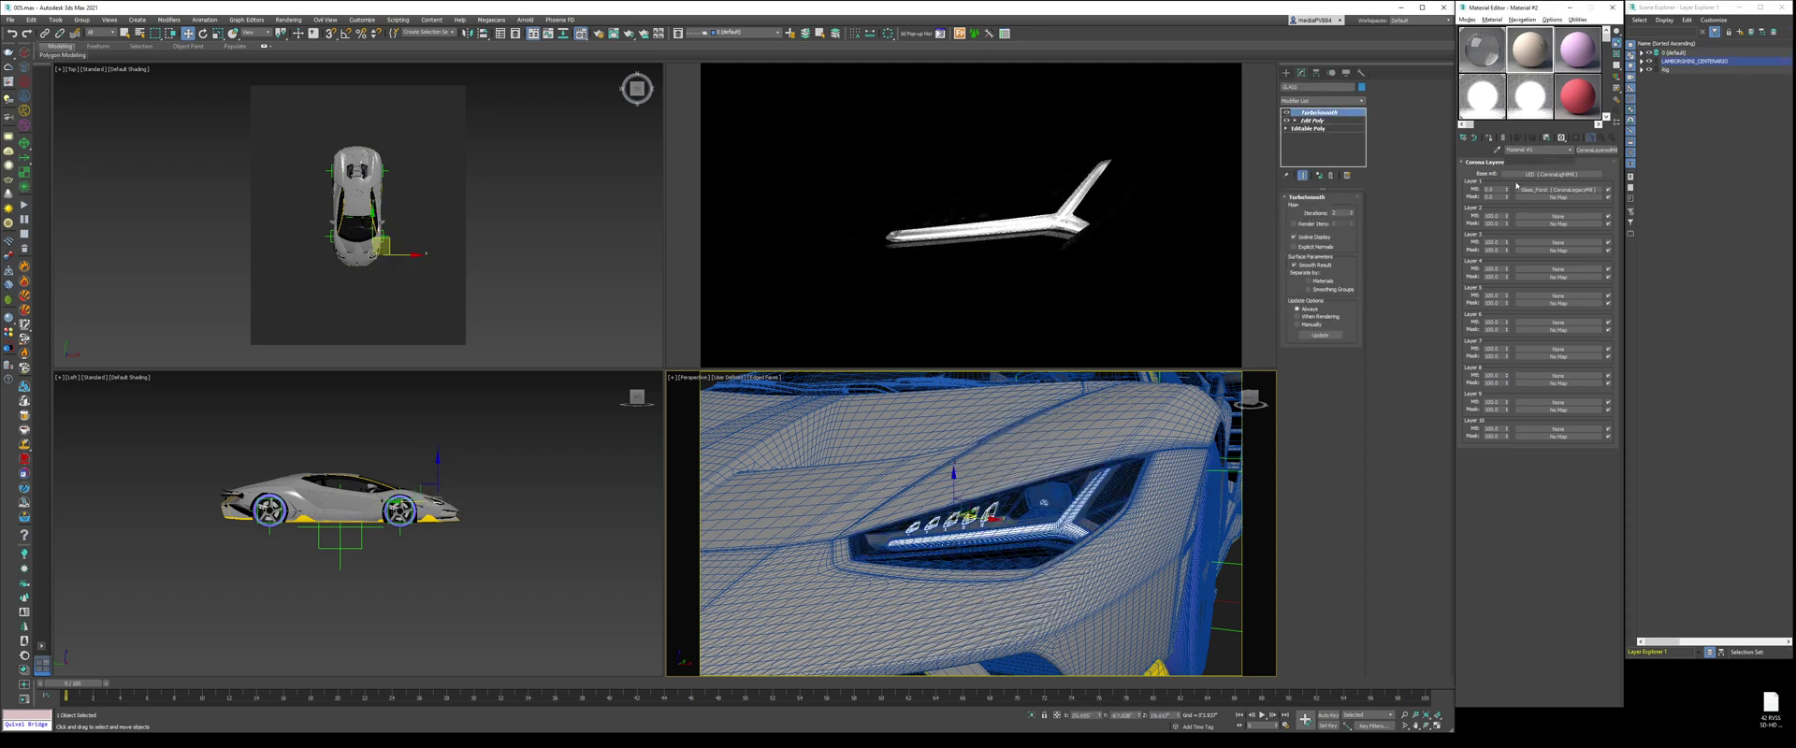
left_click(1496, 151)
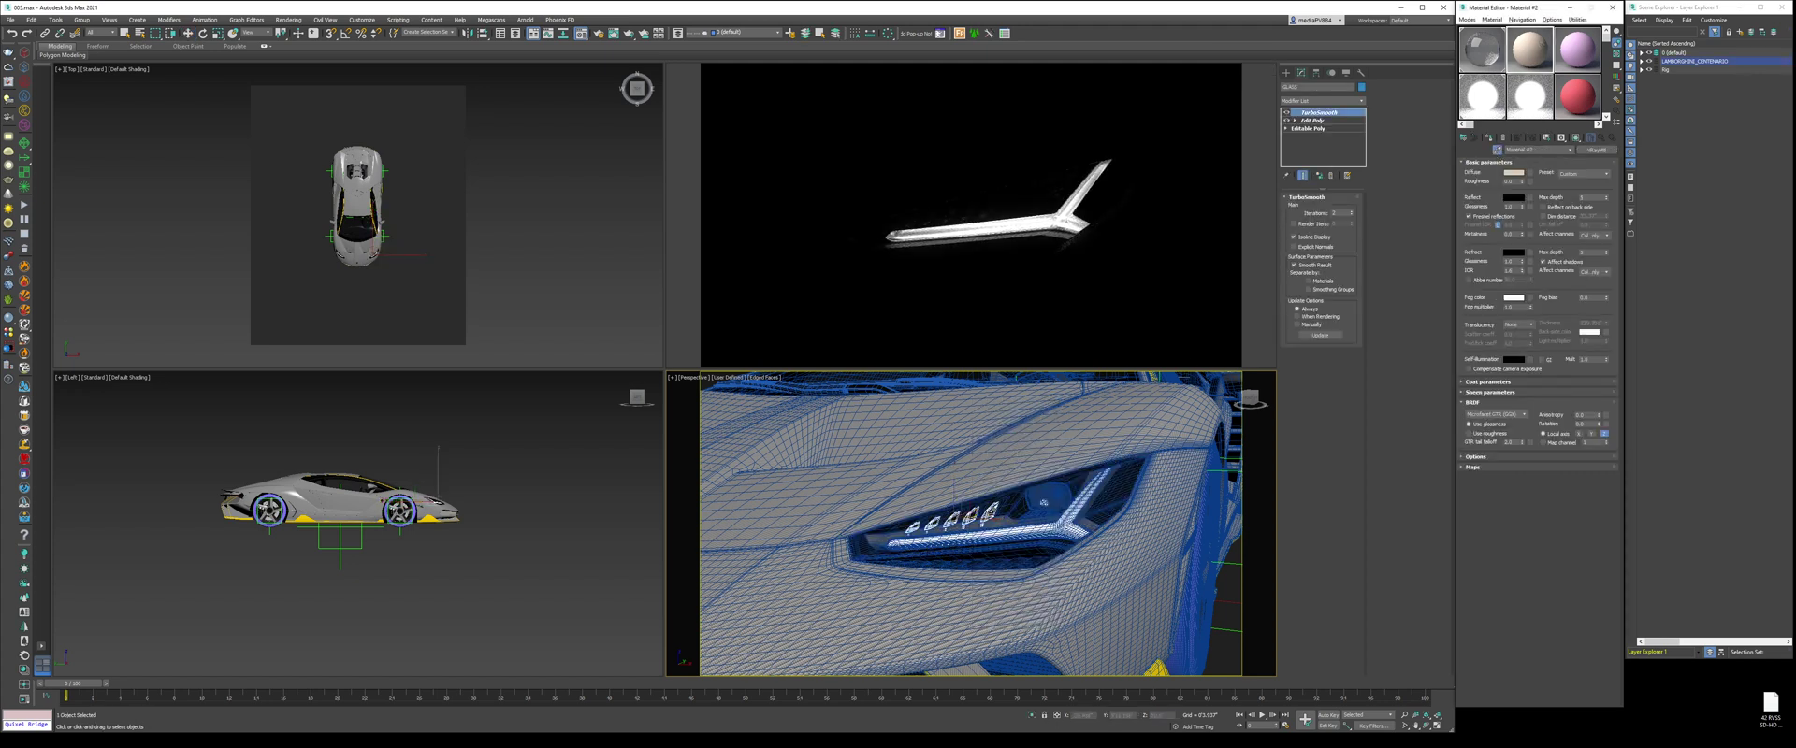
left_click(989, 513)
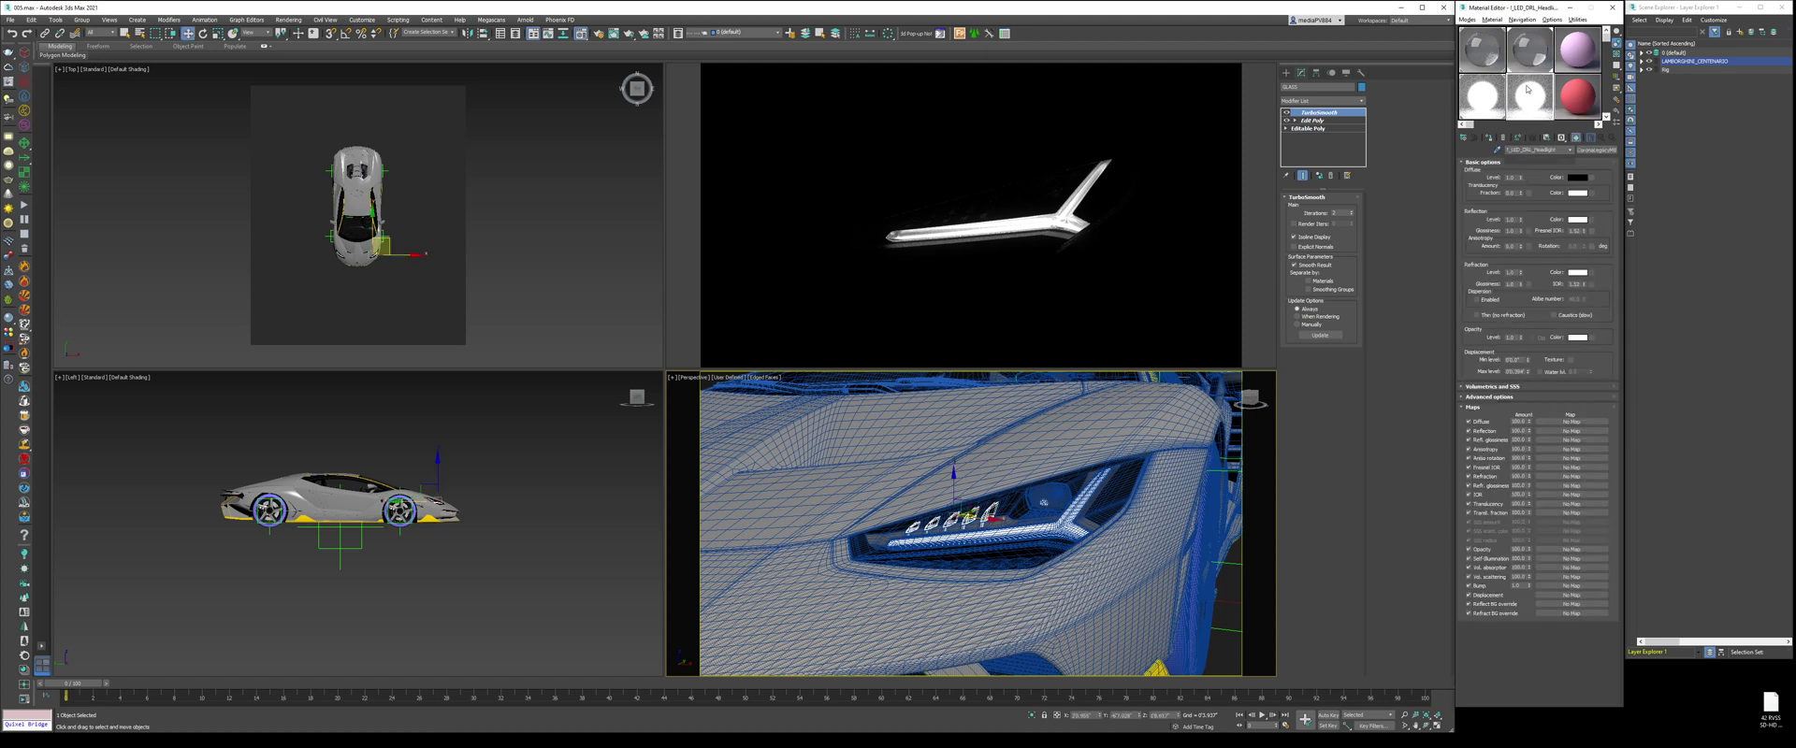
left_click(1527, 116)
left_click_drag(1560, 190, 1560, 190)
left_click(1519, 388)
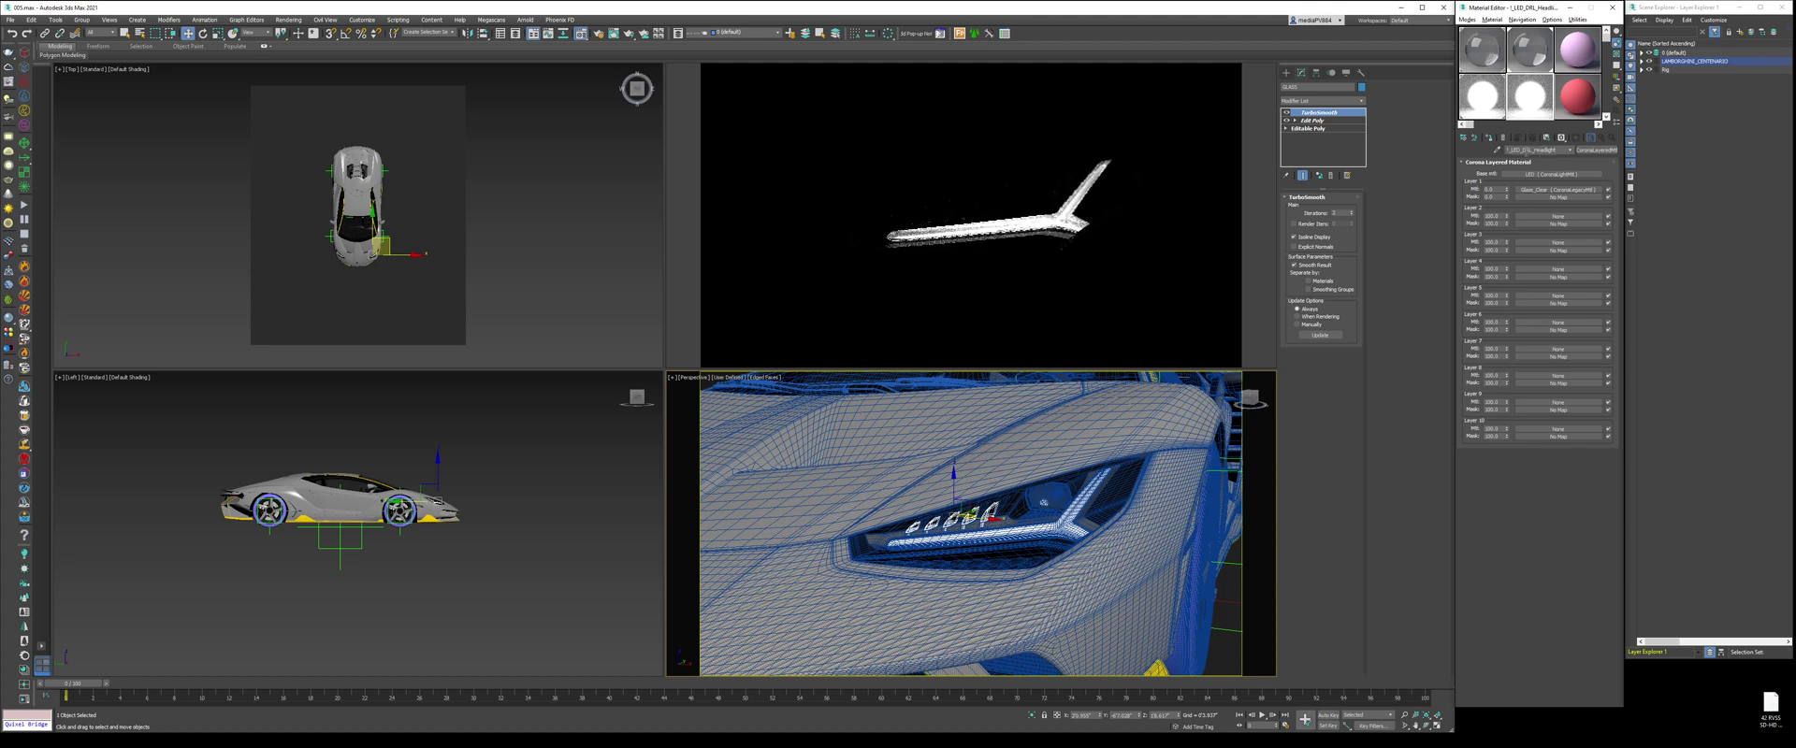
Step: Rename the copied layered material with Top in place of DRL and assign it to the selected small lamps
key("BackSpace")
key("Return")
type("Top")
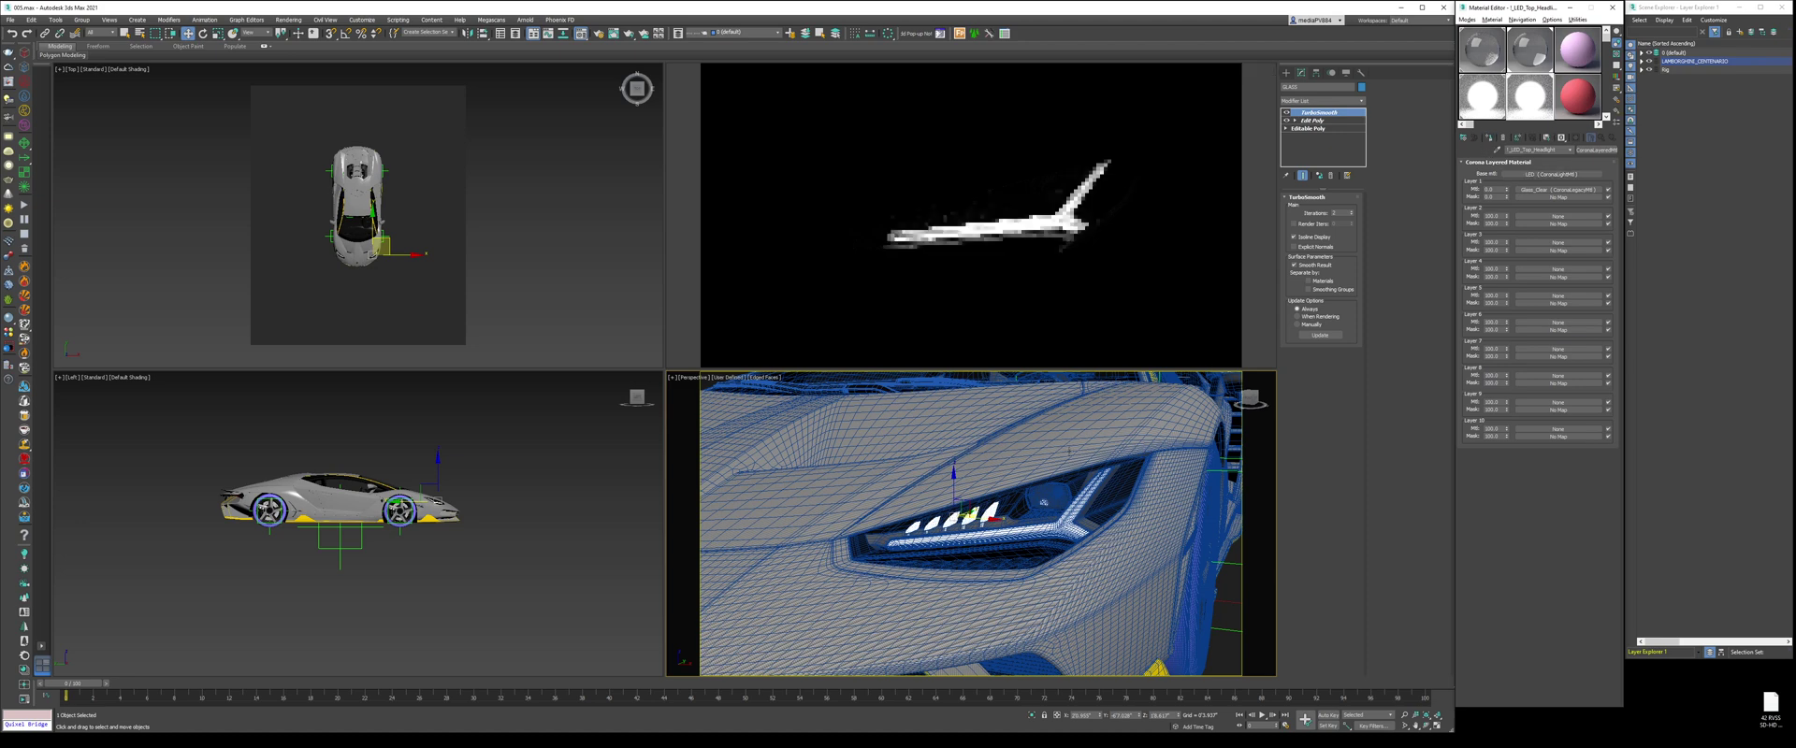
Step: Hide the opposite headlight's glass cover and assign the Top headlight material to its row of small lamps
scroll(1043, 504, "down", 5)
middle_click_drag(1043, 503, 1122, 507, "alt")
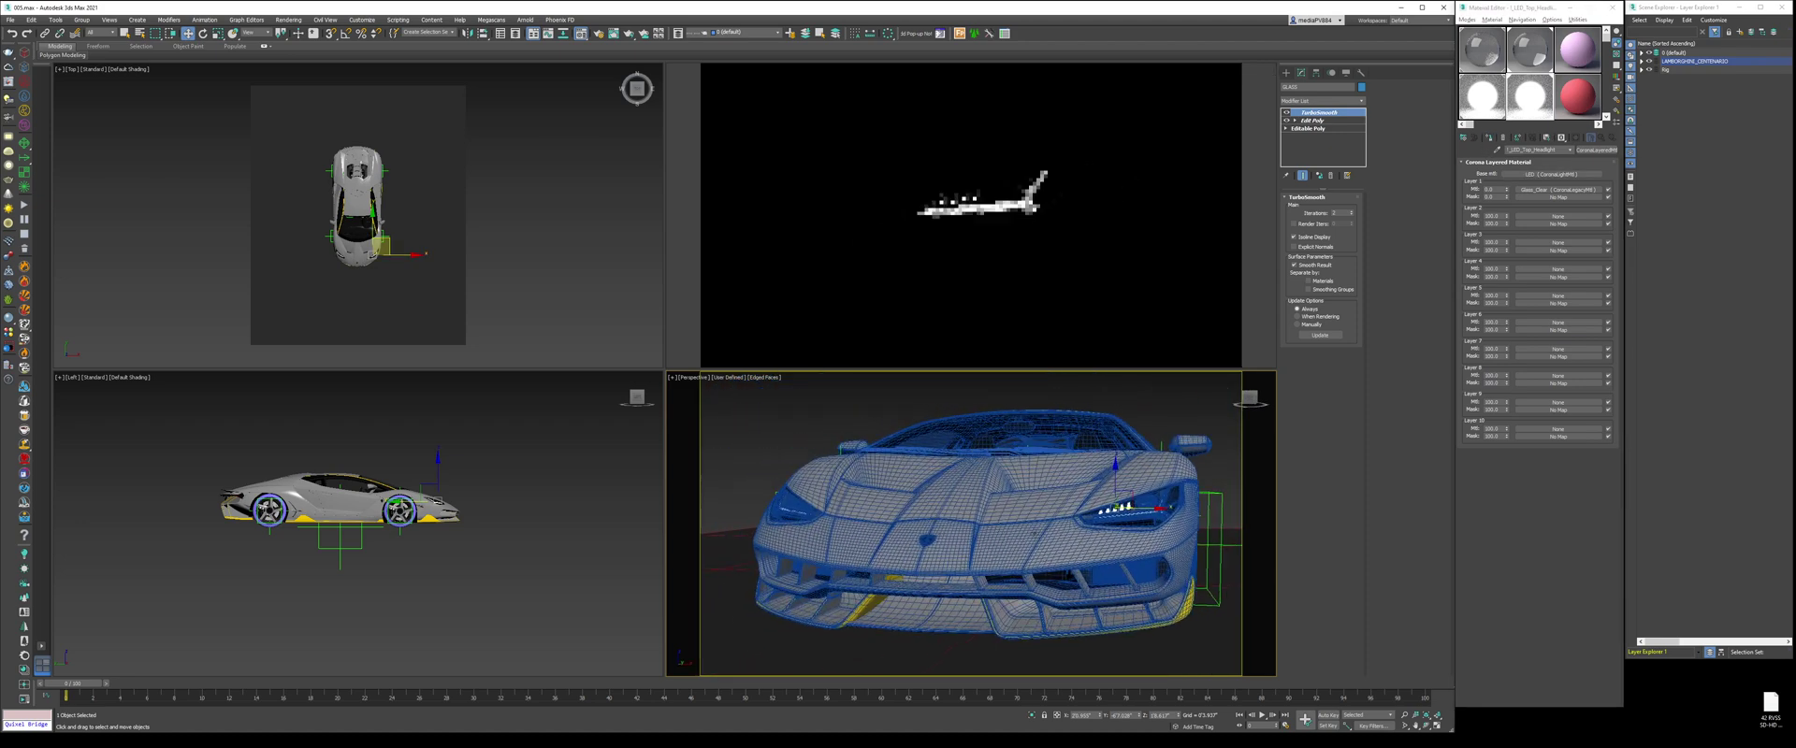
scroll(769, 509, "up", 4)
left_click(767, 510)
right_click(767, 509)
left_click(793, 478)
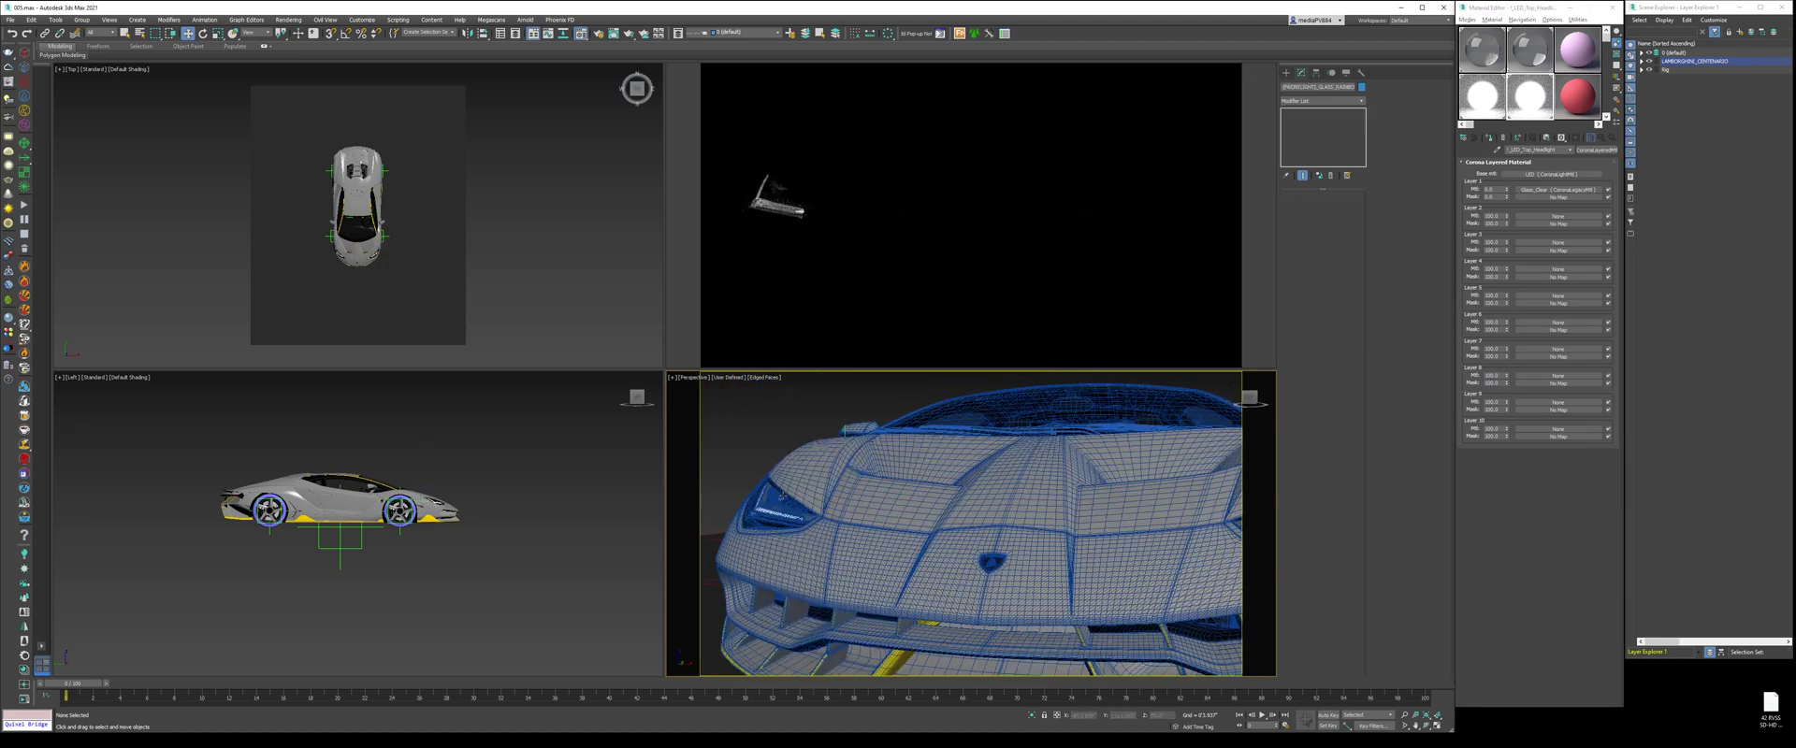
scroll(778, 503, "up", 4)
left_click(804, 503)
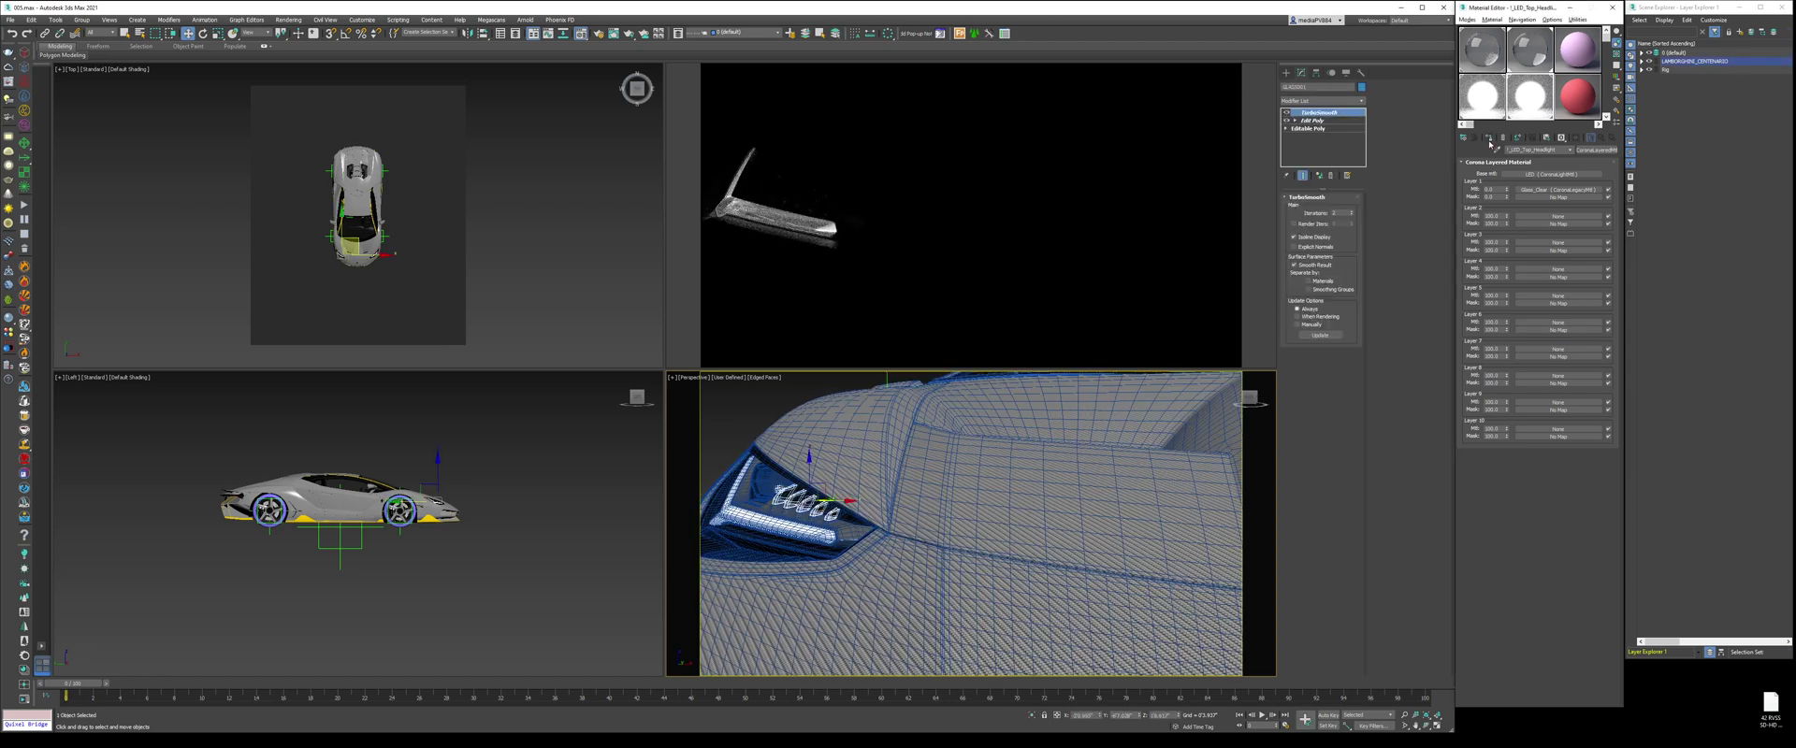
Step: In the Top headlight's LED light material, raise the intensity, enable emission on both sides and set the directionality to 0.48
scroll(813, 509, "down", 4)
middle_click_drag(1055, 480, 827, 383, "alt")
scroll(823, 477, "up", 3)
left_click(827, 383)
scroll(1051, 522, "up", 4)
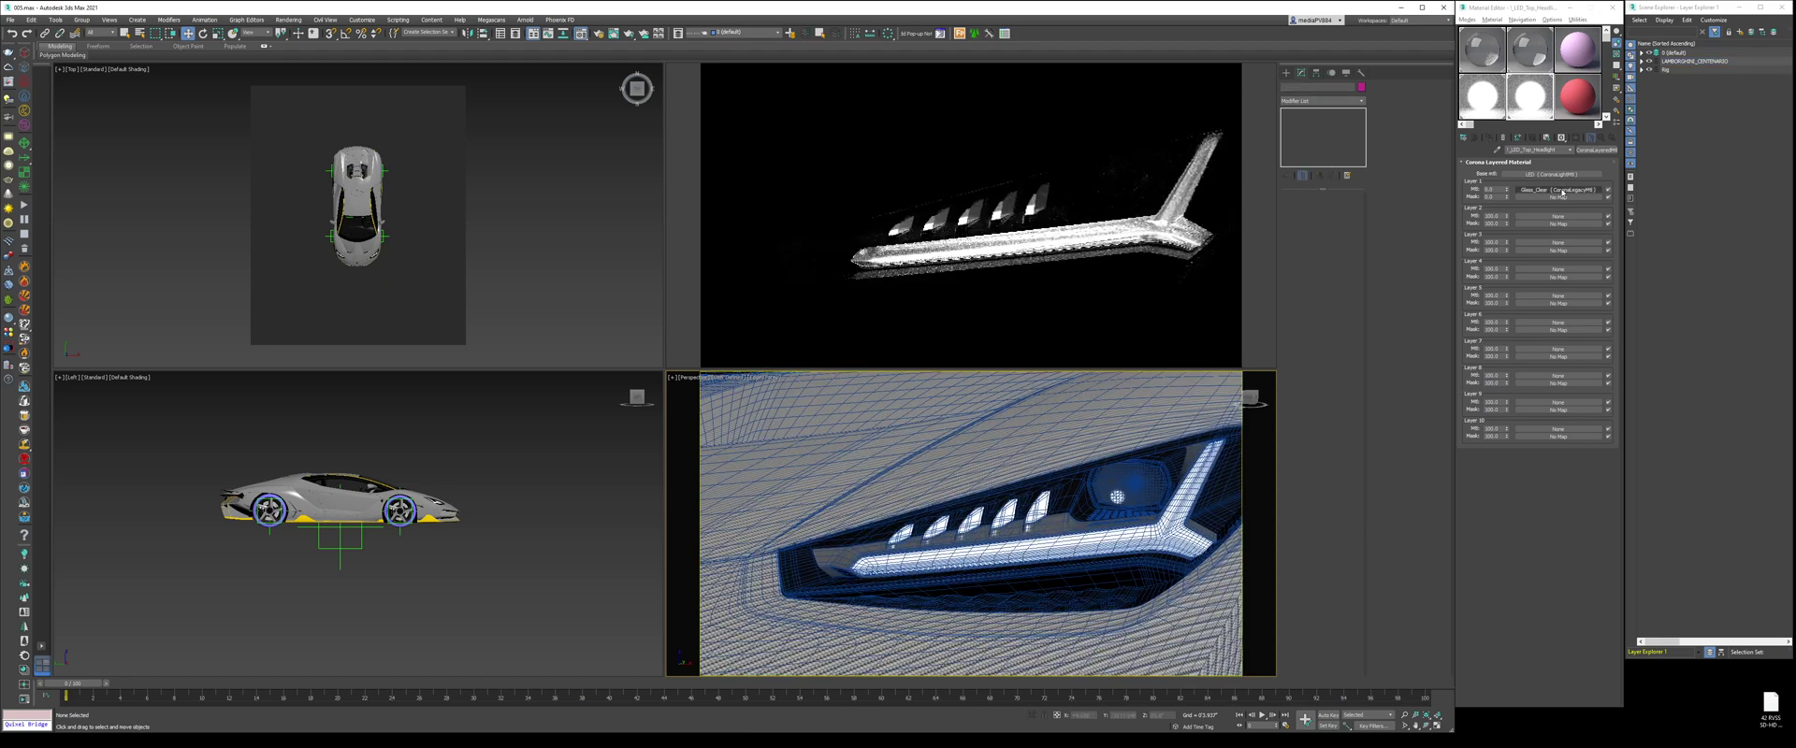
left_click(1557, 174)
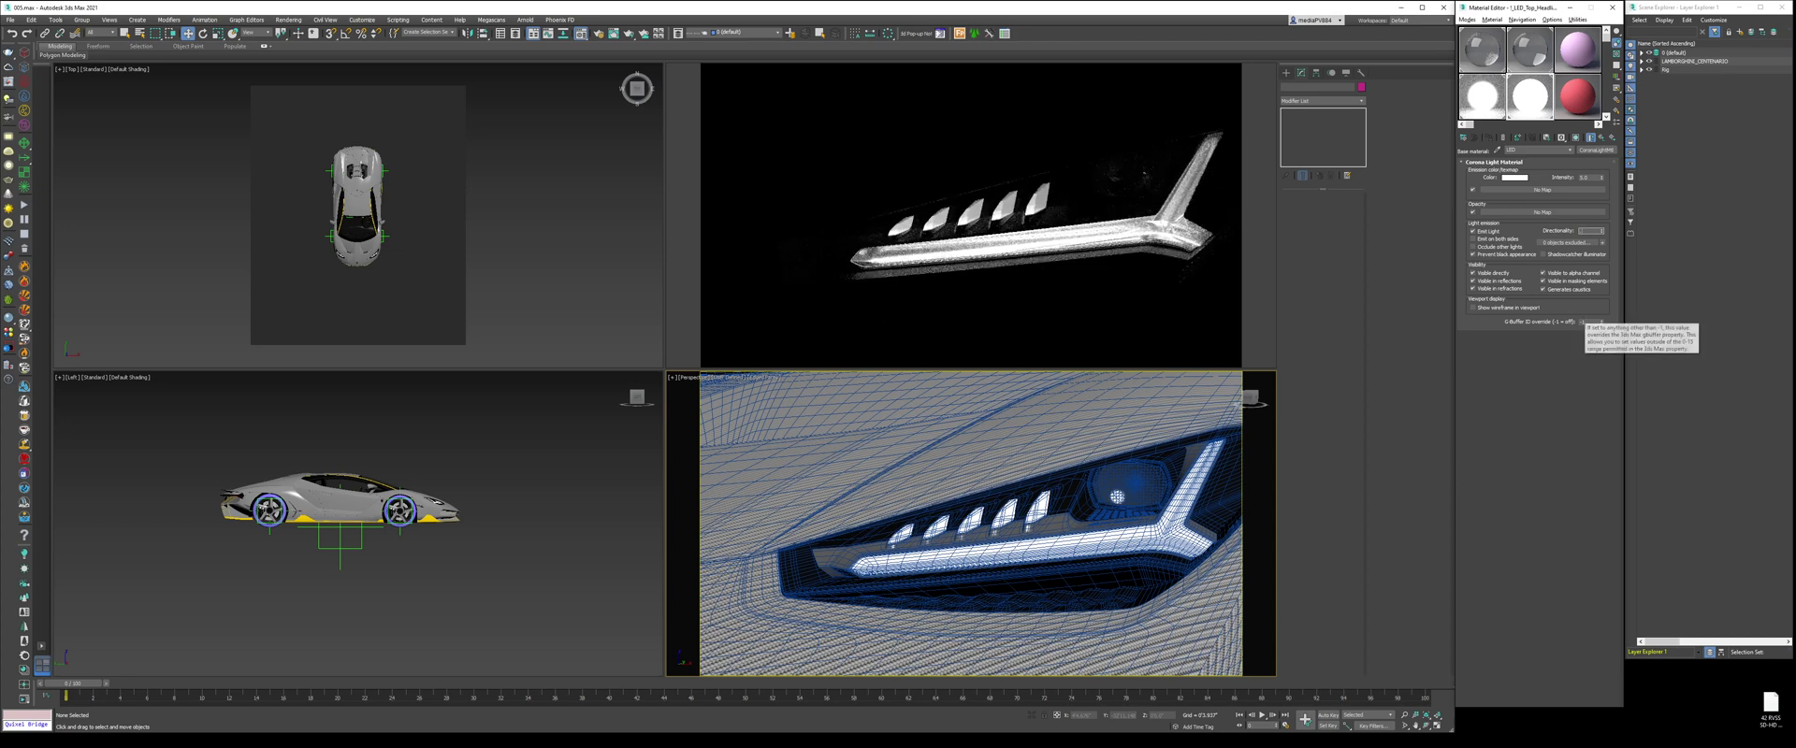
key("Return")
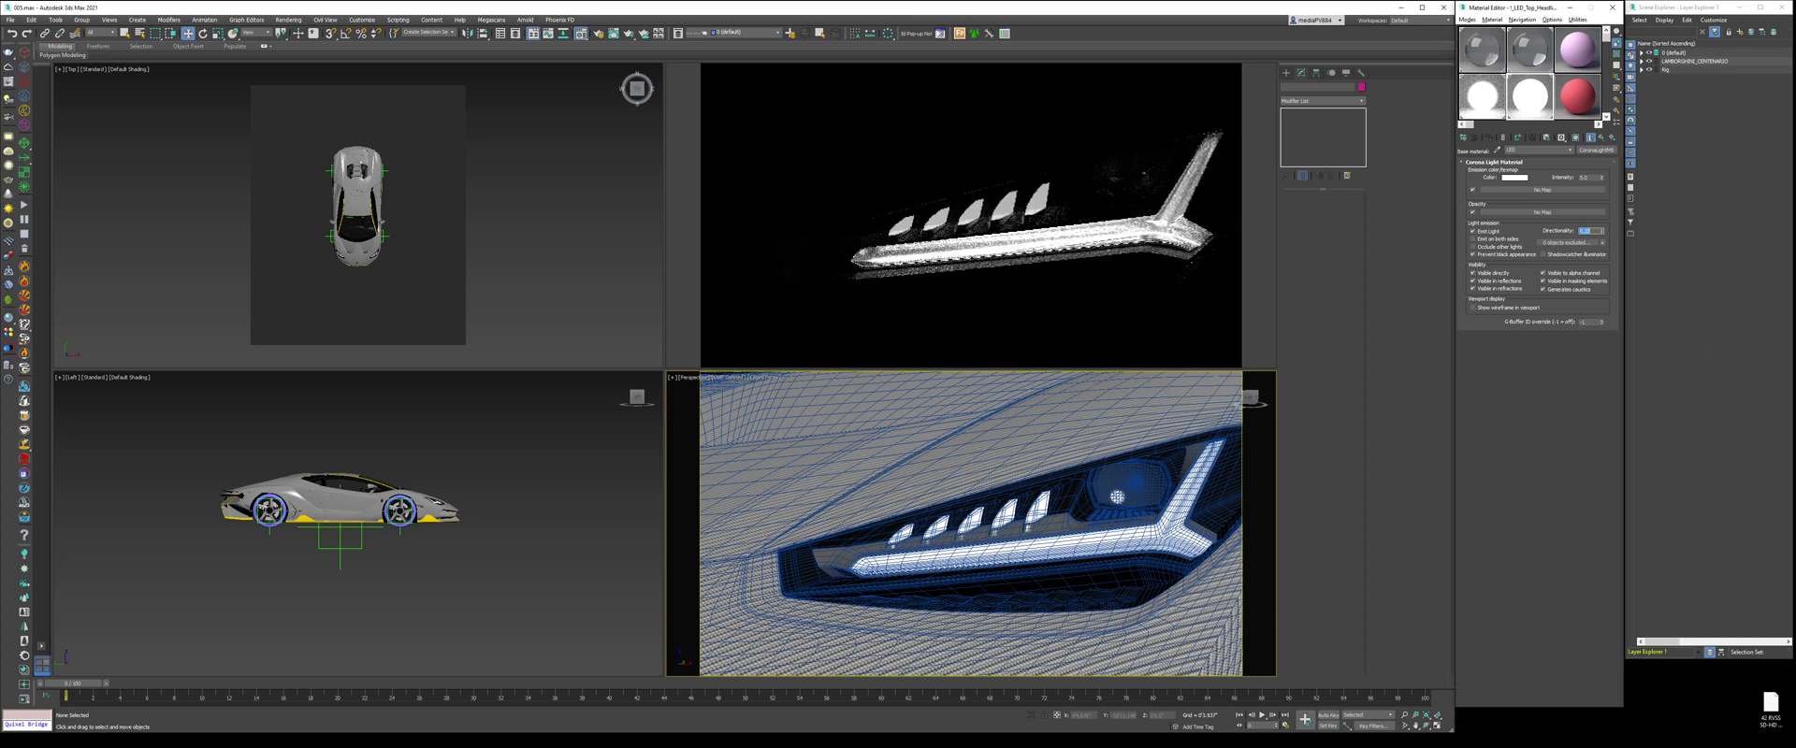
left_click(1595, 177)
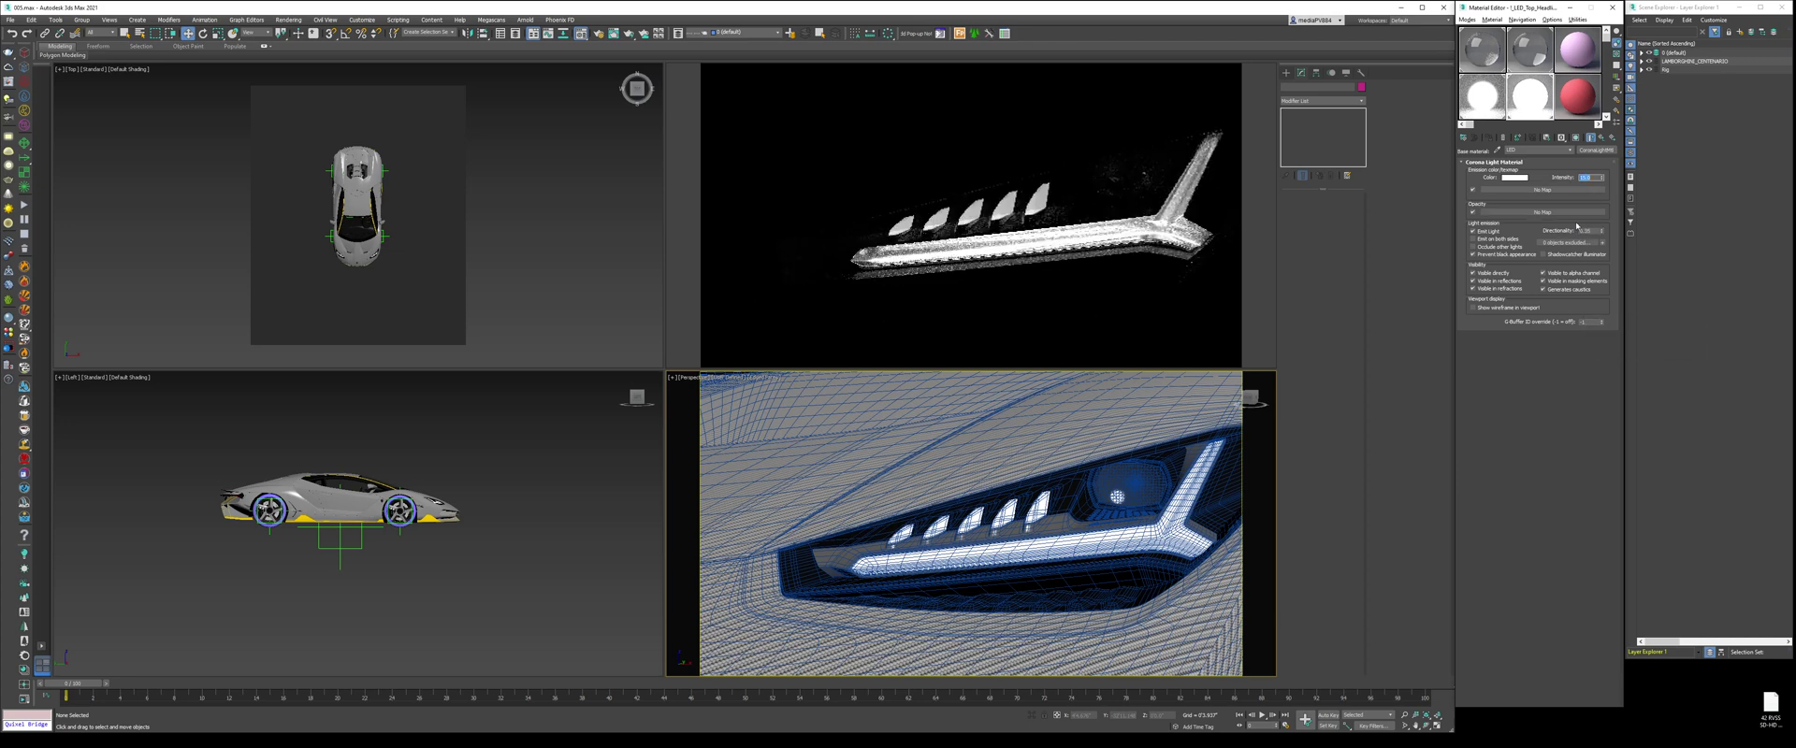
left_click(1507, 240)
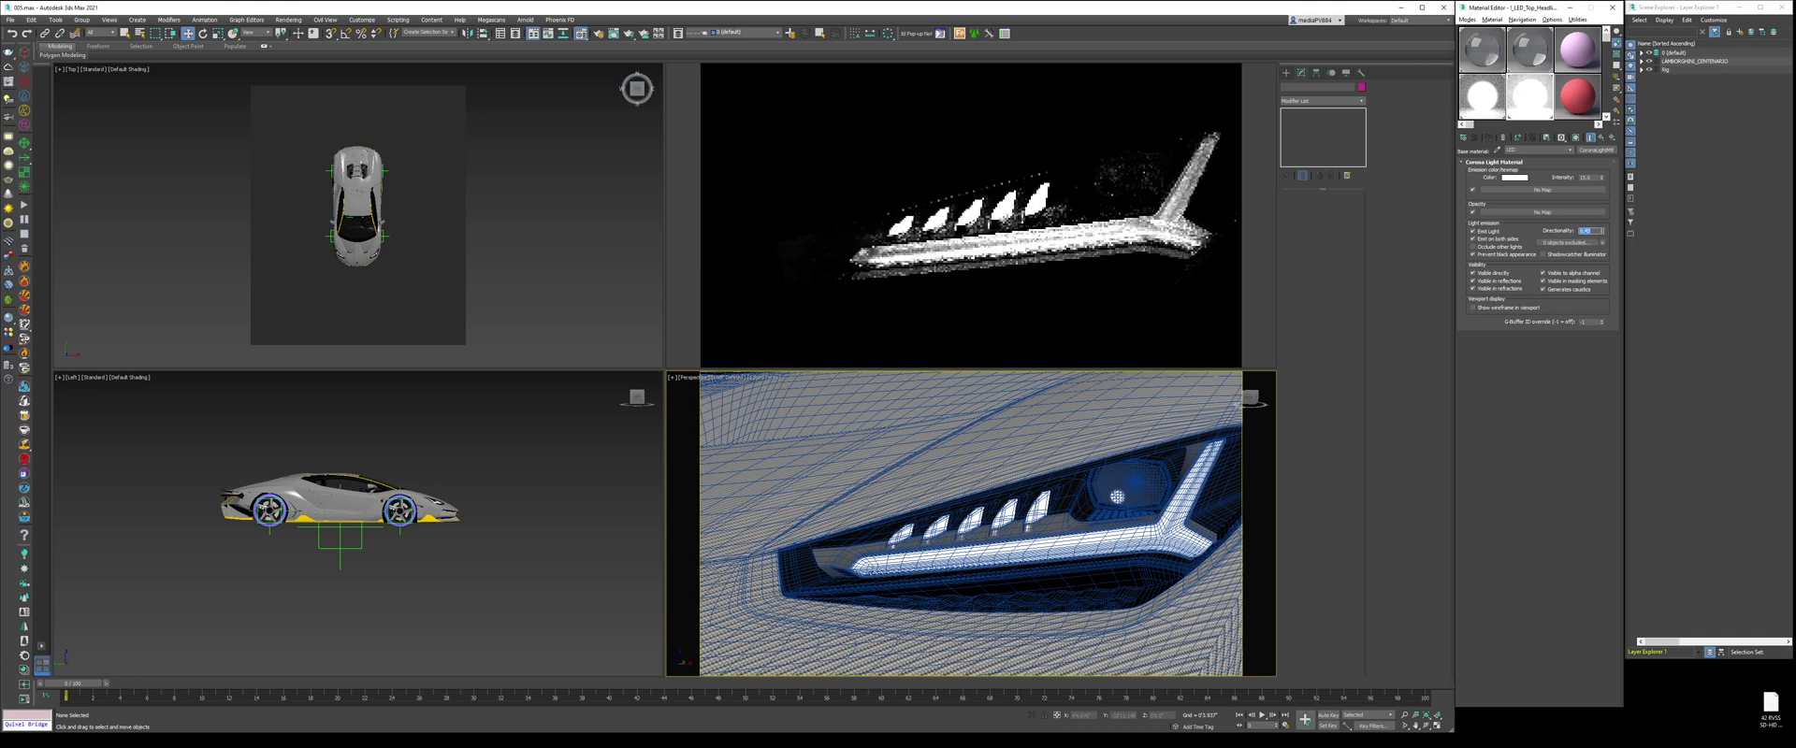
type(".48")
key("Return")
Step: Unhide the headlight covers and check both lit headlights from the front with edged faces turned off
scroll(1062, 525, "down", 5)
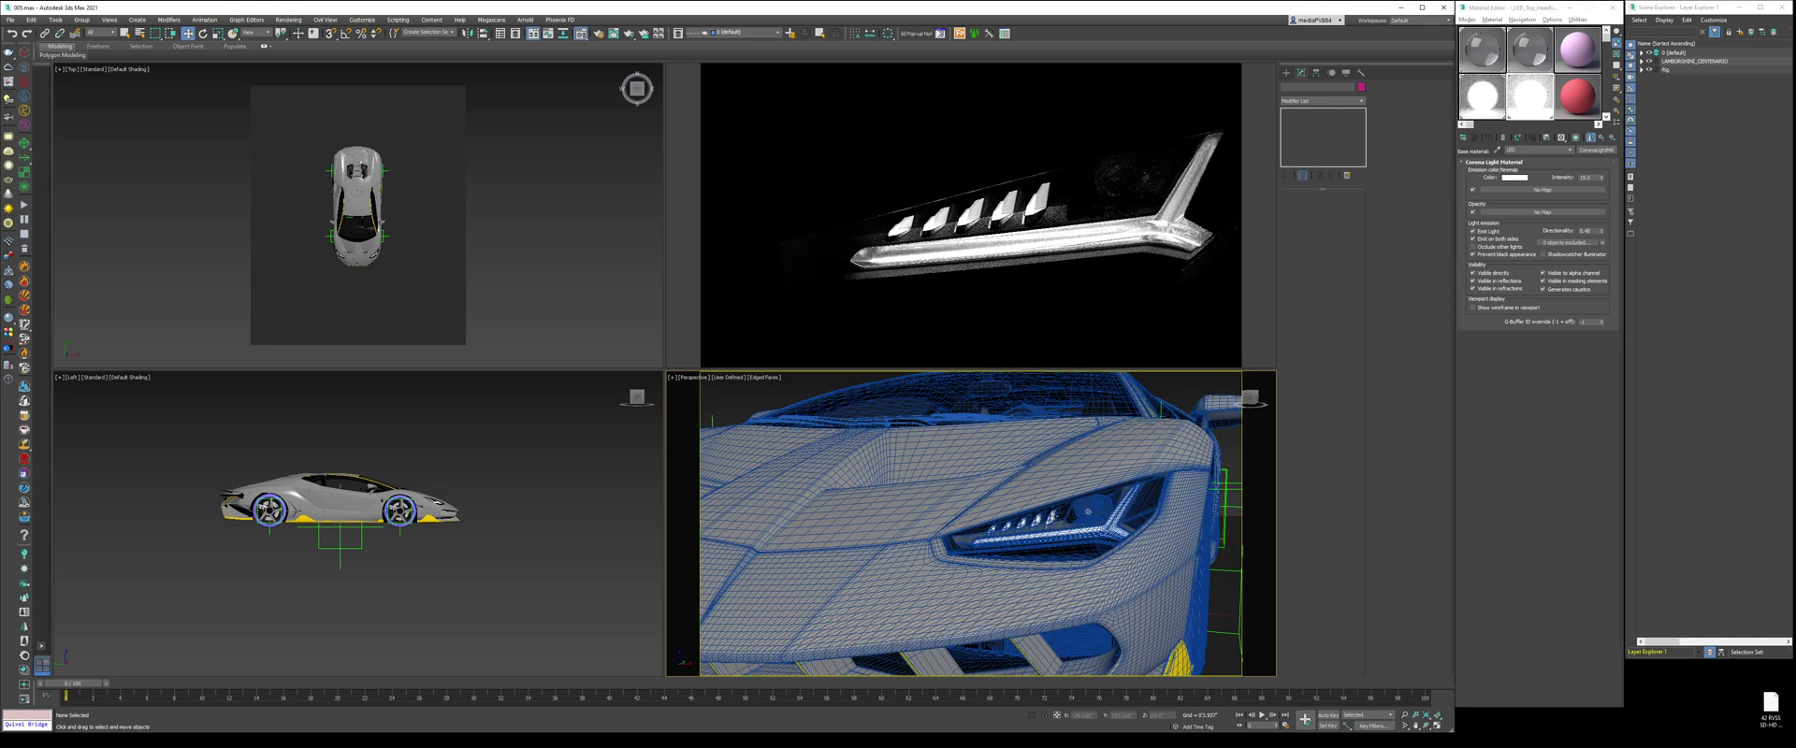
scroll(1061, 525, "down", 5)
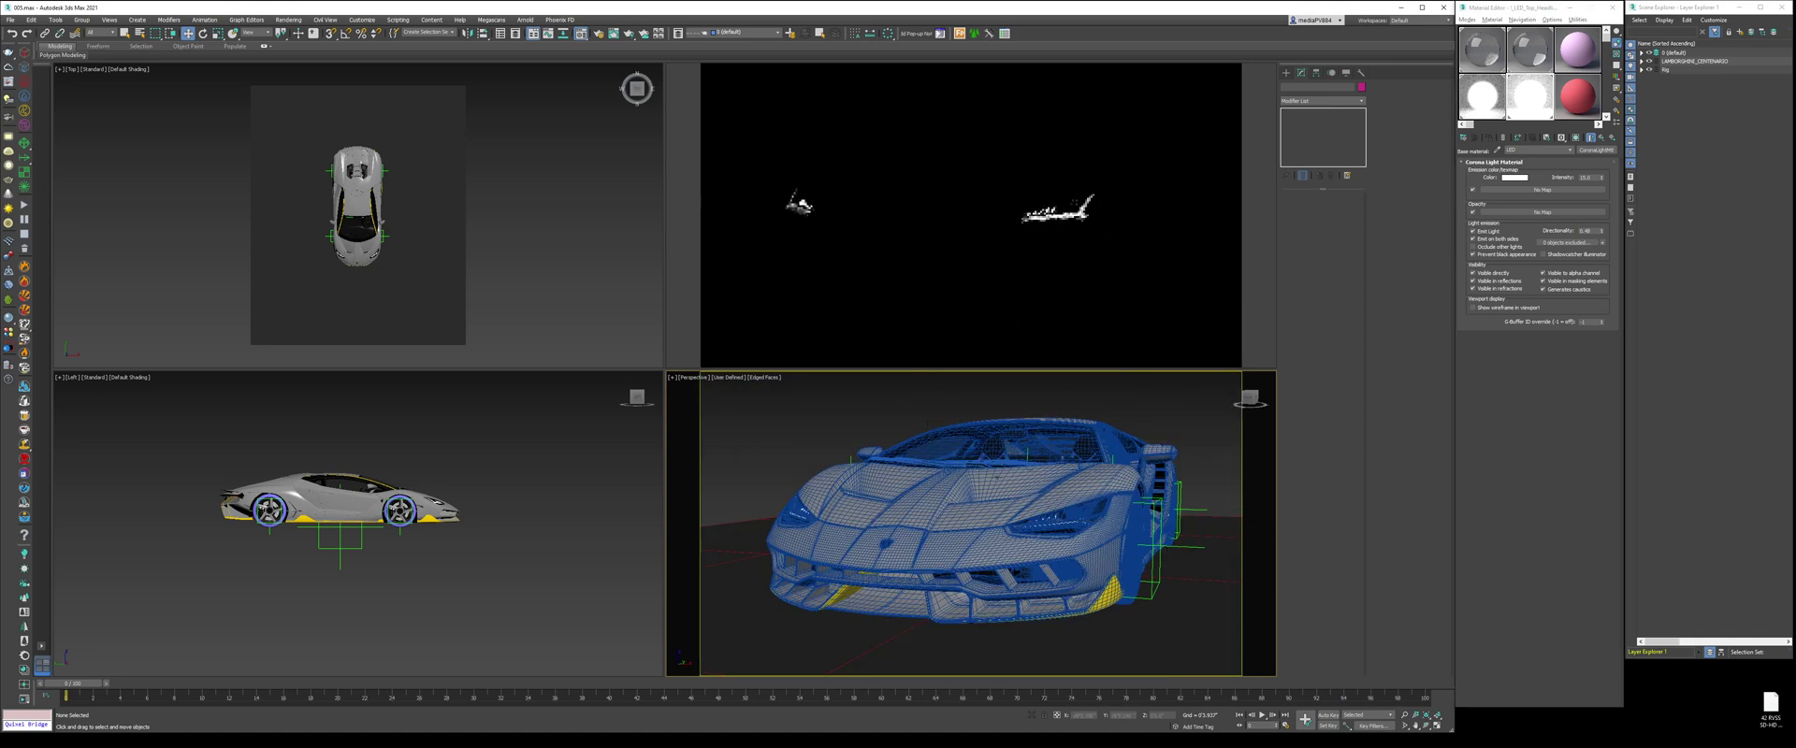
key("shift+z")
key("F4")
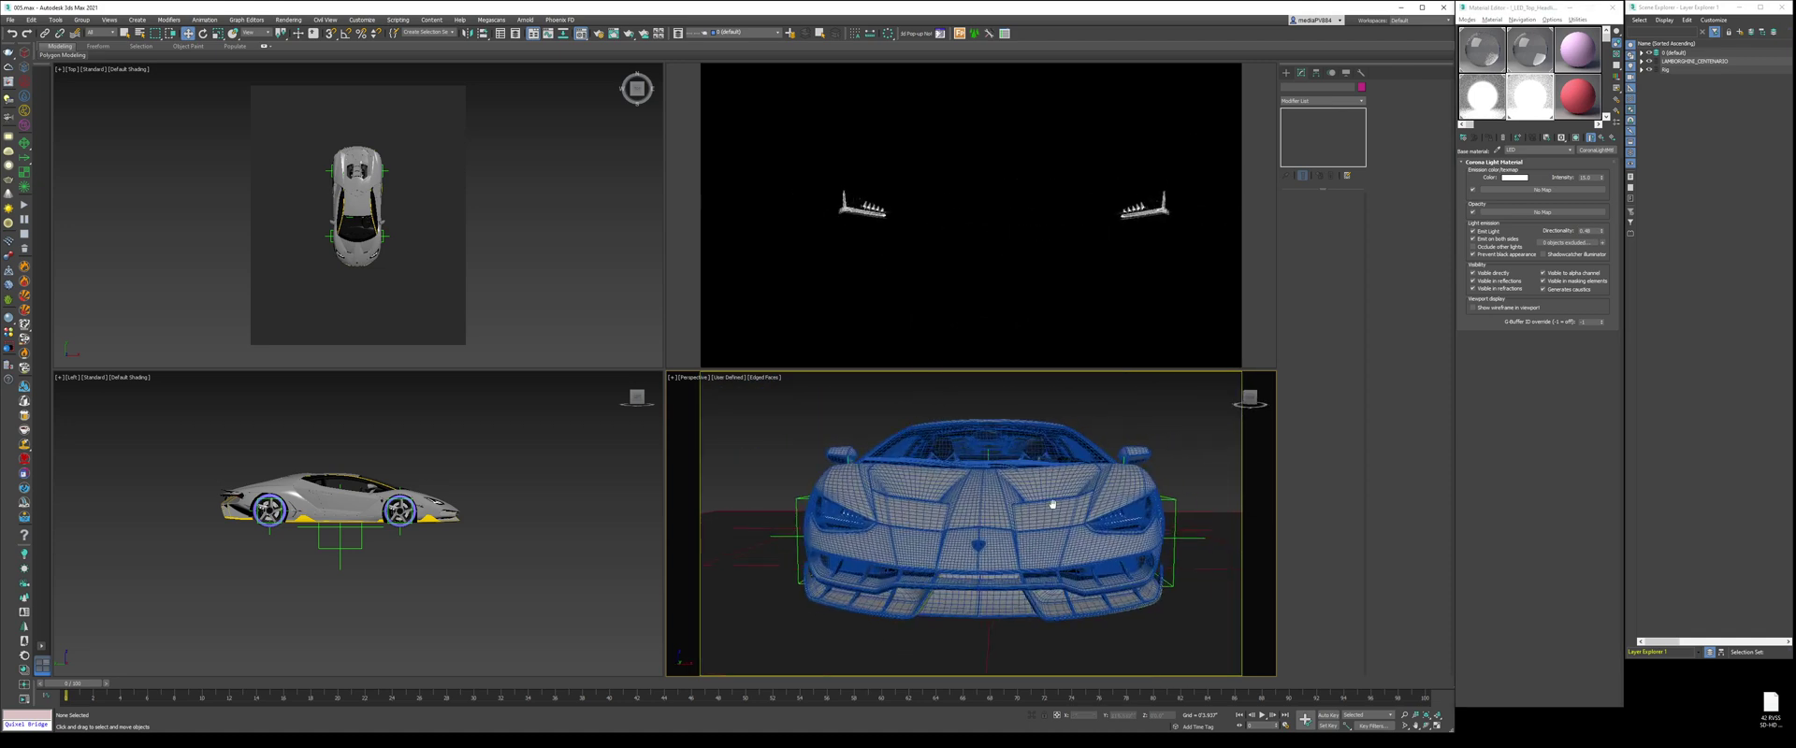
right_click(1132, 483)
left_click(1155, 443)
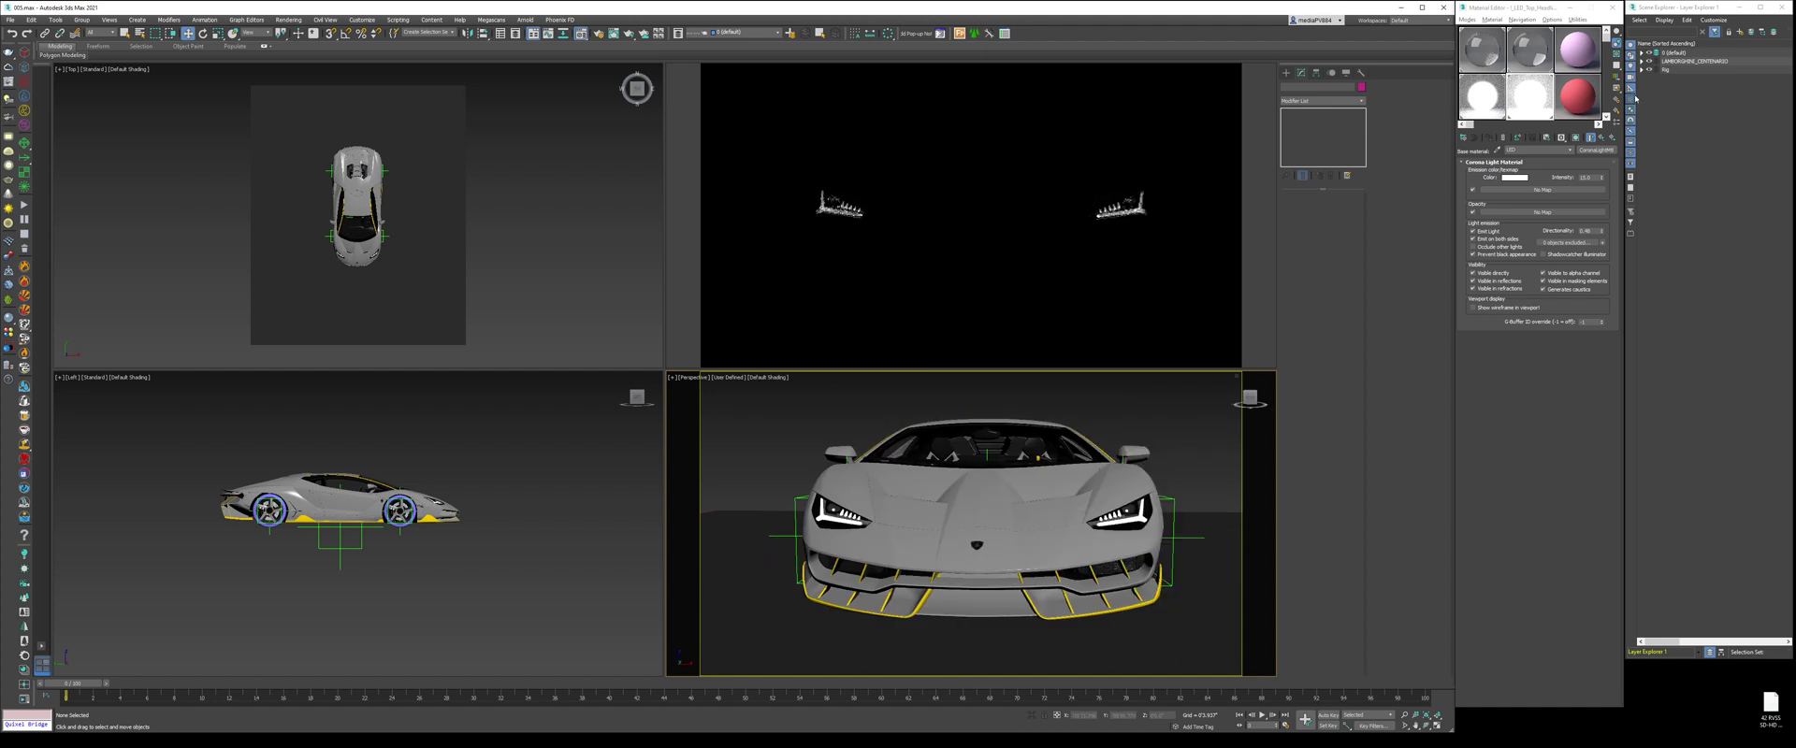
Step: Swap the base LED material with the layer 1 glass material in both the Top and DRL headlight materials
left_click(1603, 138)
left_click(1602, 138)
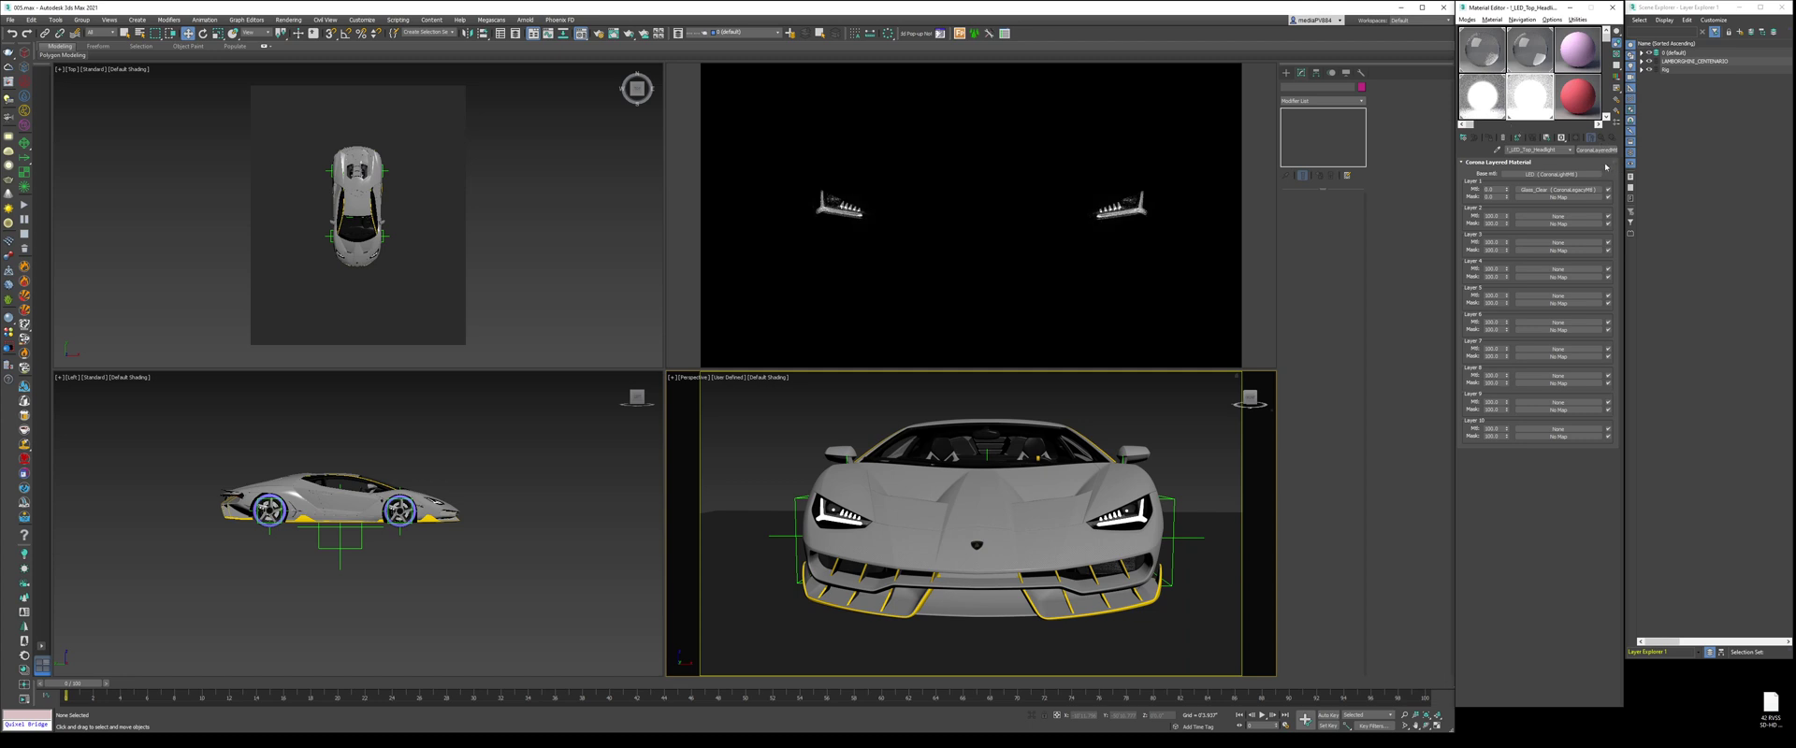
left_click_drag(1558, 190, 1563, 173)
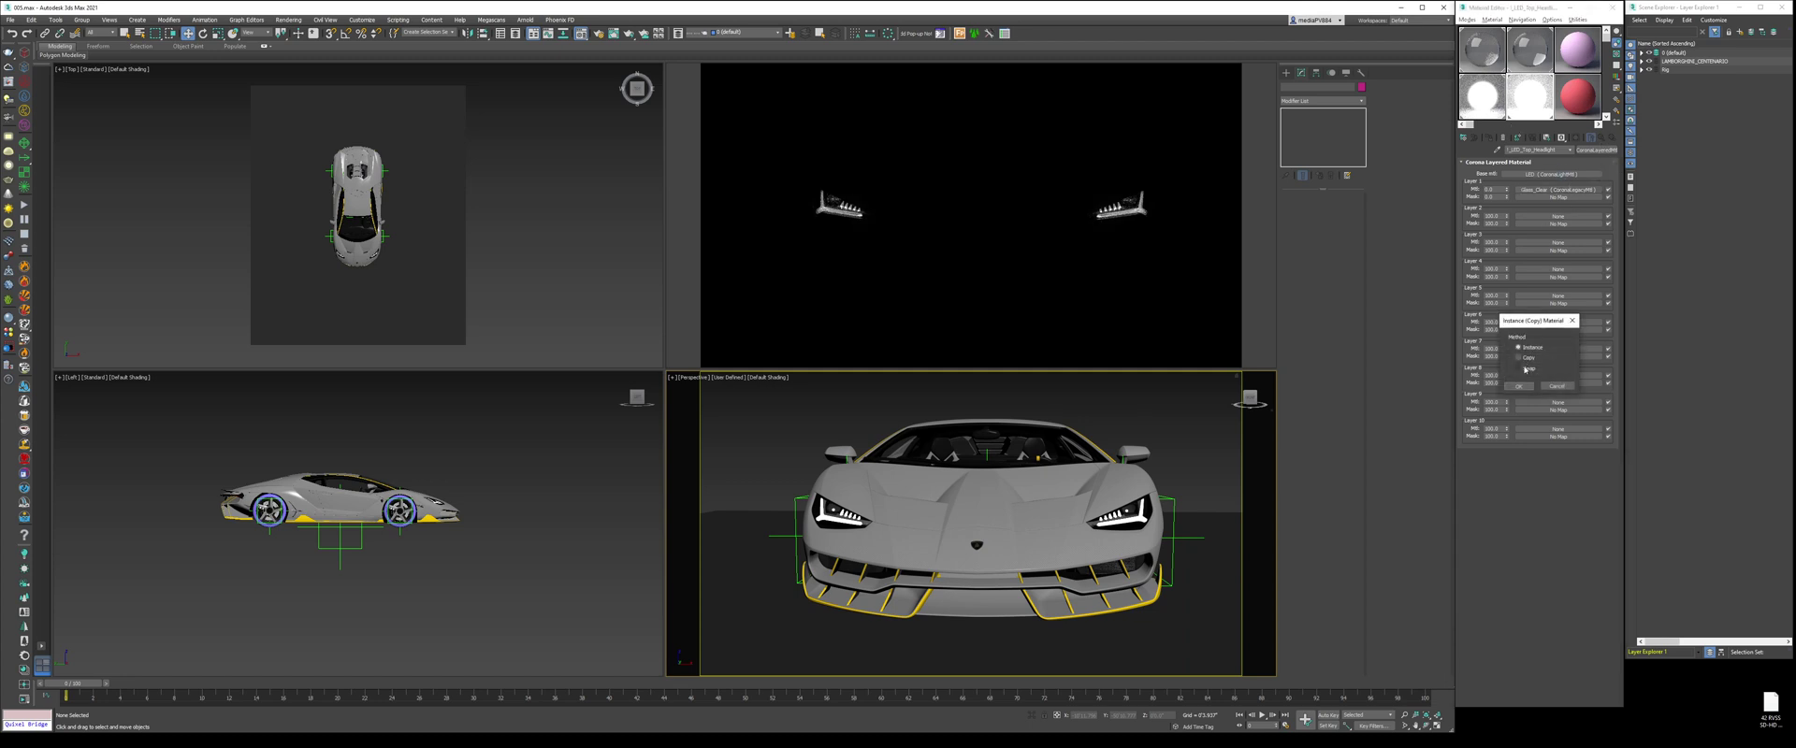
left_click(1519, 386)
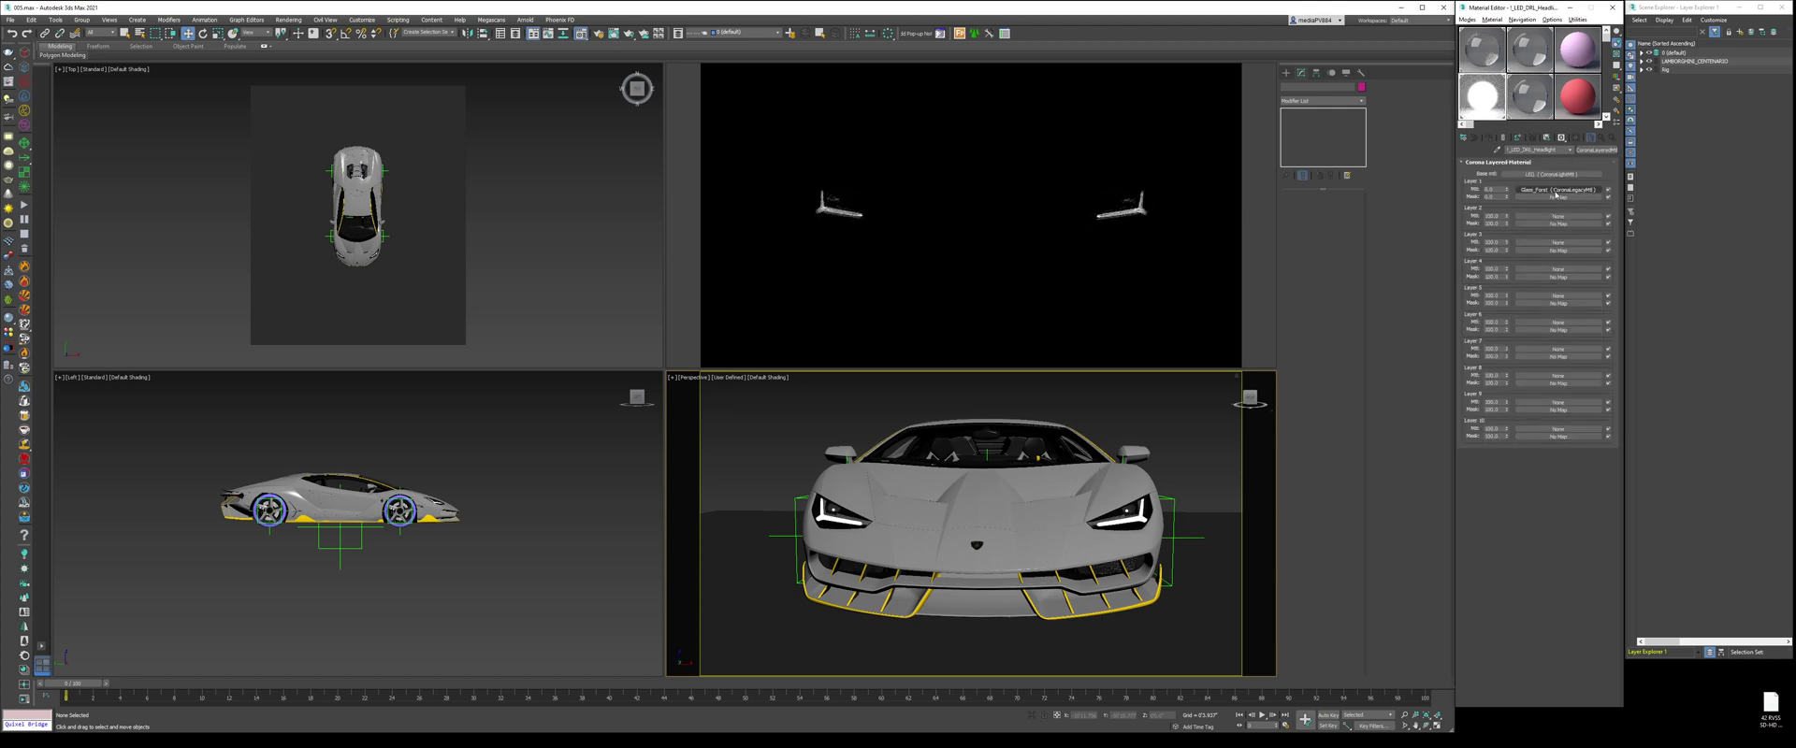
left_click_drag(1558, 174, 1557, 189)
left_click(1519, 386)
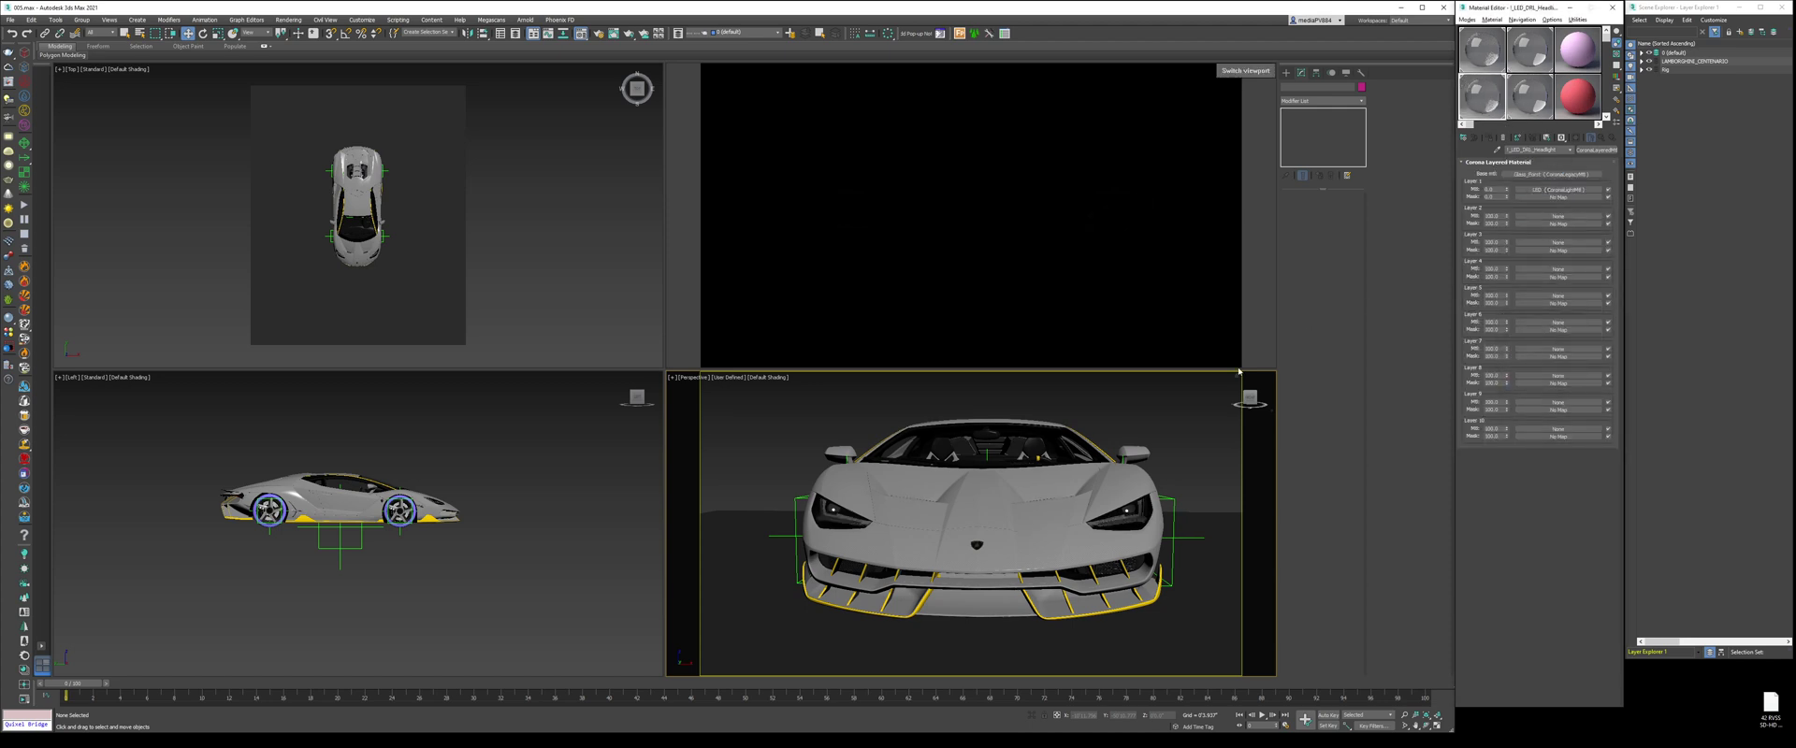
Step: Show edged faces at the rear of the car and hide the outer cover parts of the forked rear light
scroll(935, 510, "down", 3)
middle_click_drag(1012, 502, 828, 511, "alt")
scroll(1061, 536, "up", 5)
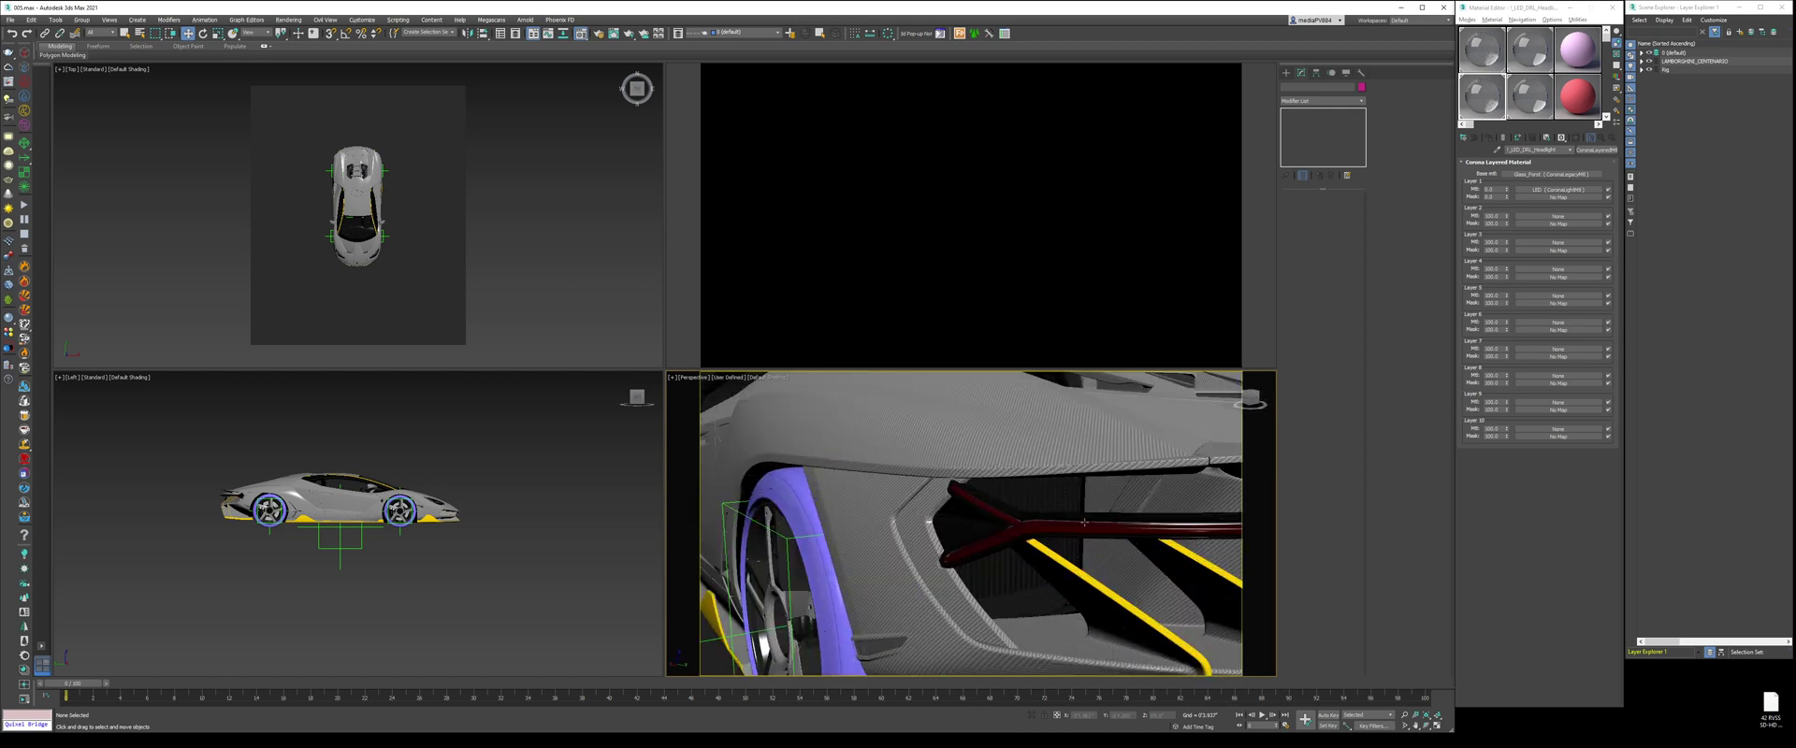
key("F4")
left_click(1080, 530)
right_click(1097, 516)
left_click(1114, 477)
scroll(1064, 532, "up", 4)
left_click(1055, 528)
right_click(1054, 529)
left_click(1074, 492)
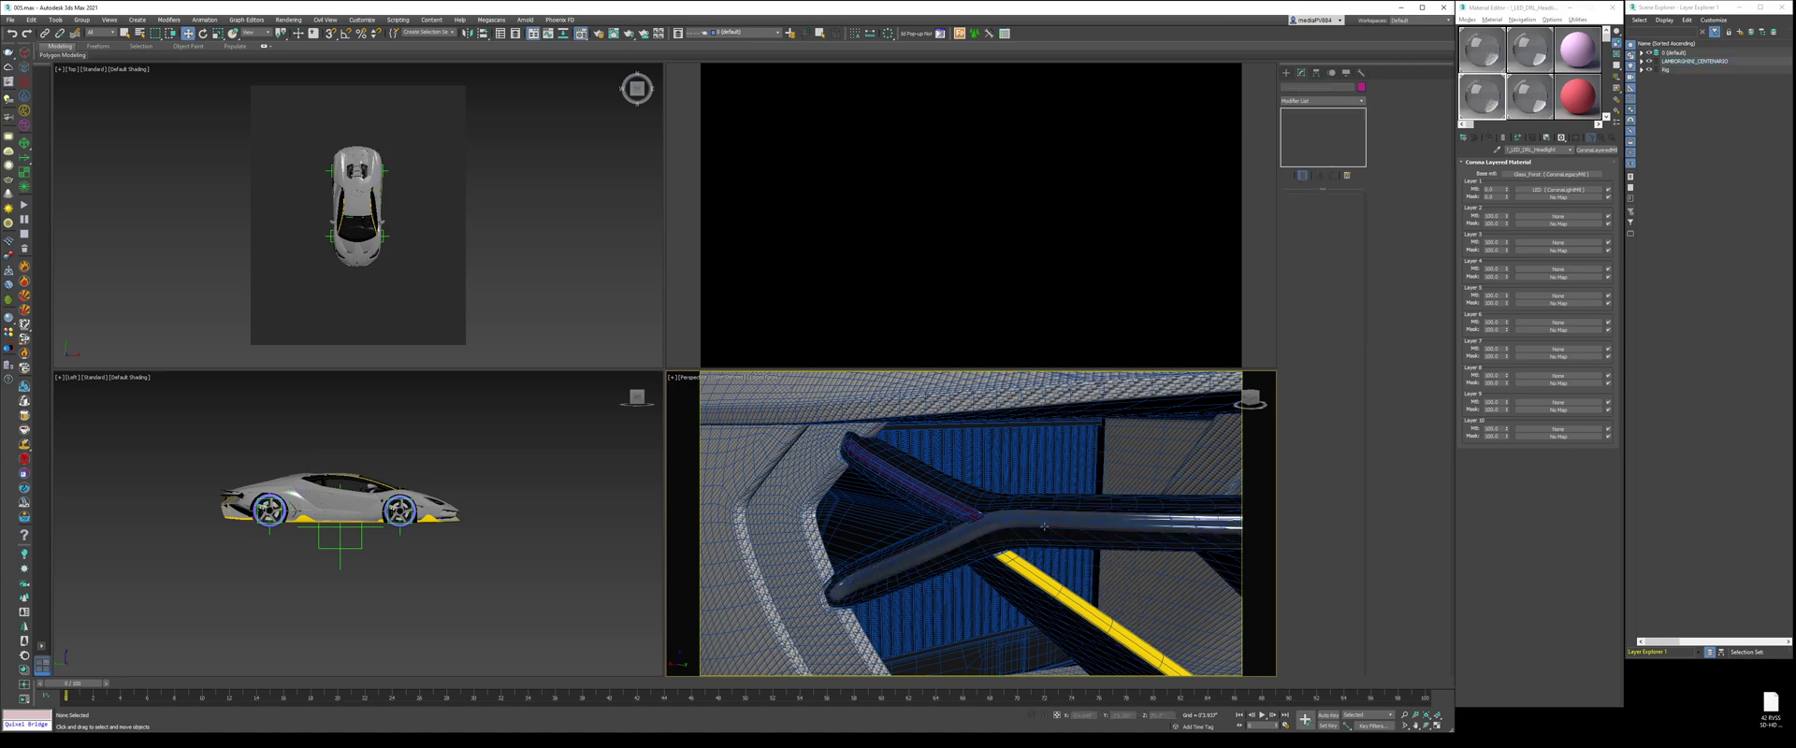
Step: Hide the red glass strip inside the rear light and select the two light strips at the fork
left_click(1047, 521)
middle_click_drag(1049, 521, 1041, 517, "alt")
scroll(1046, 514, "down", 3)
scroll(1047, 524, "down", 5)
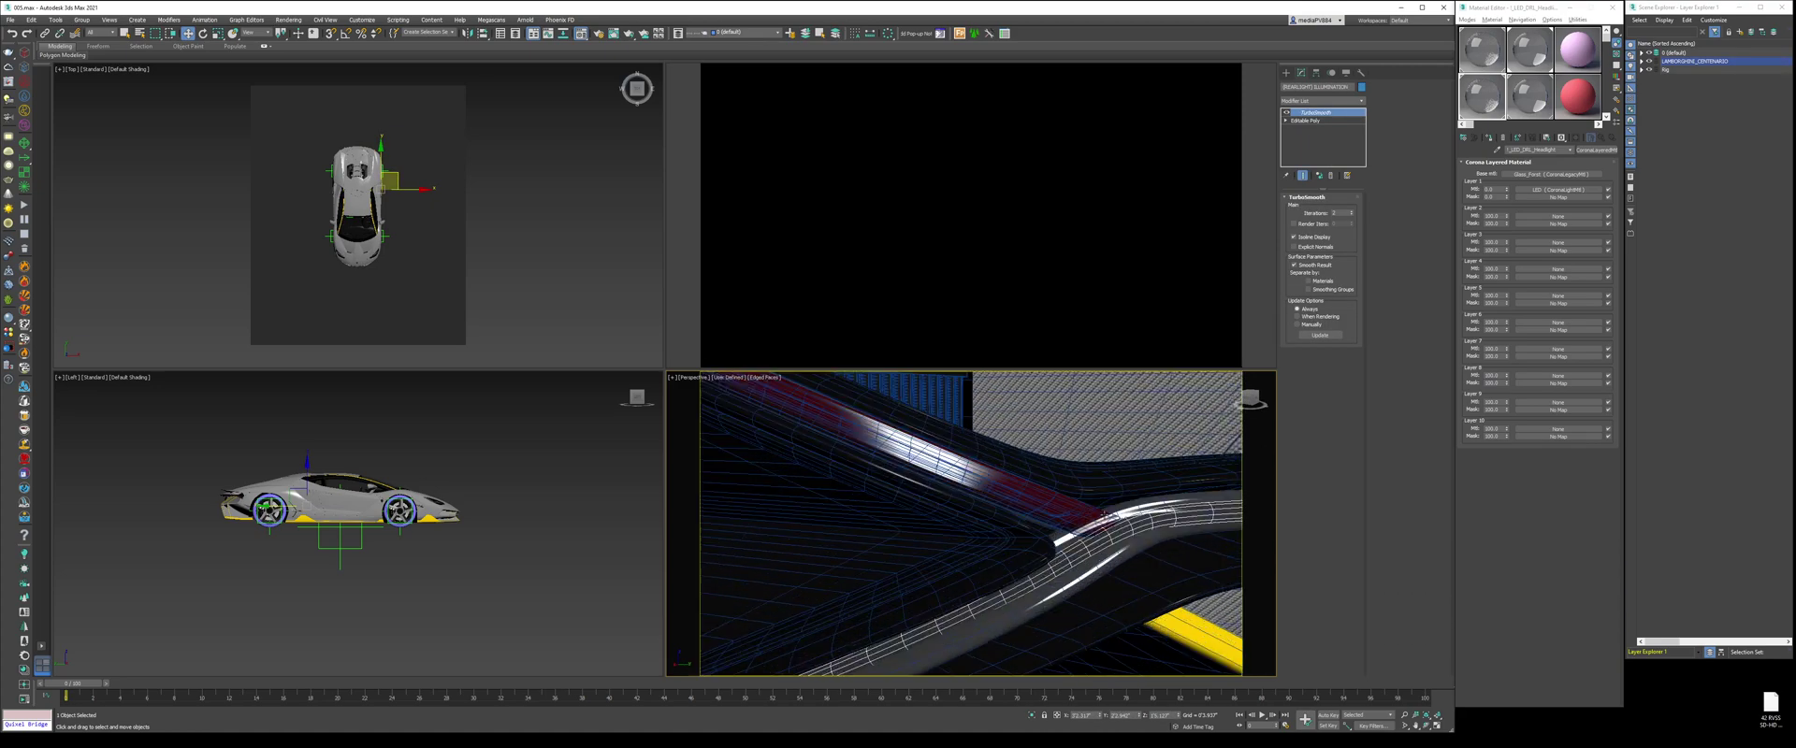
left_click(1057, 509)
right_click(1063, 514)
left_click(1083, 478)
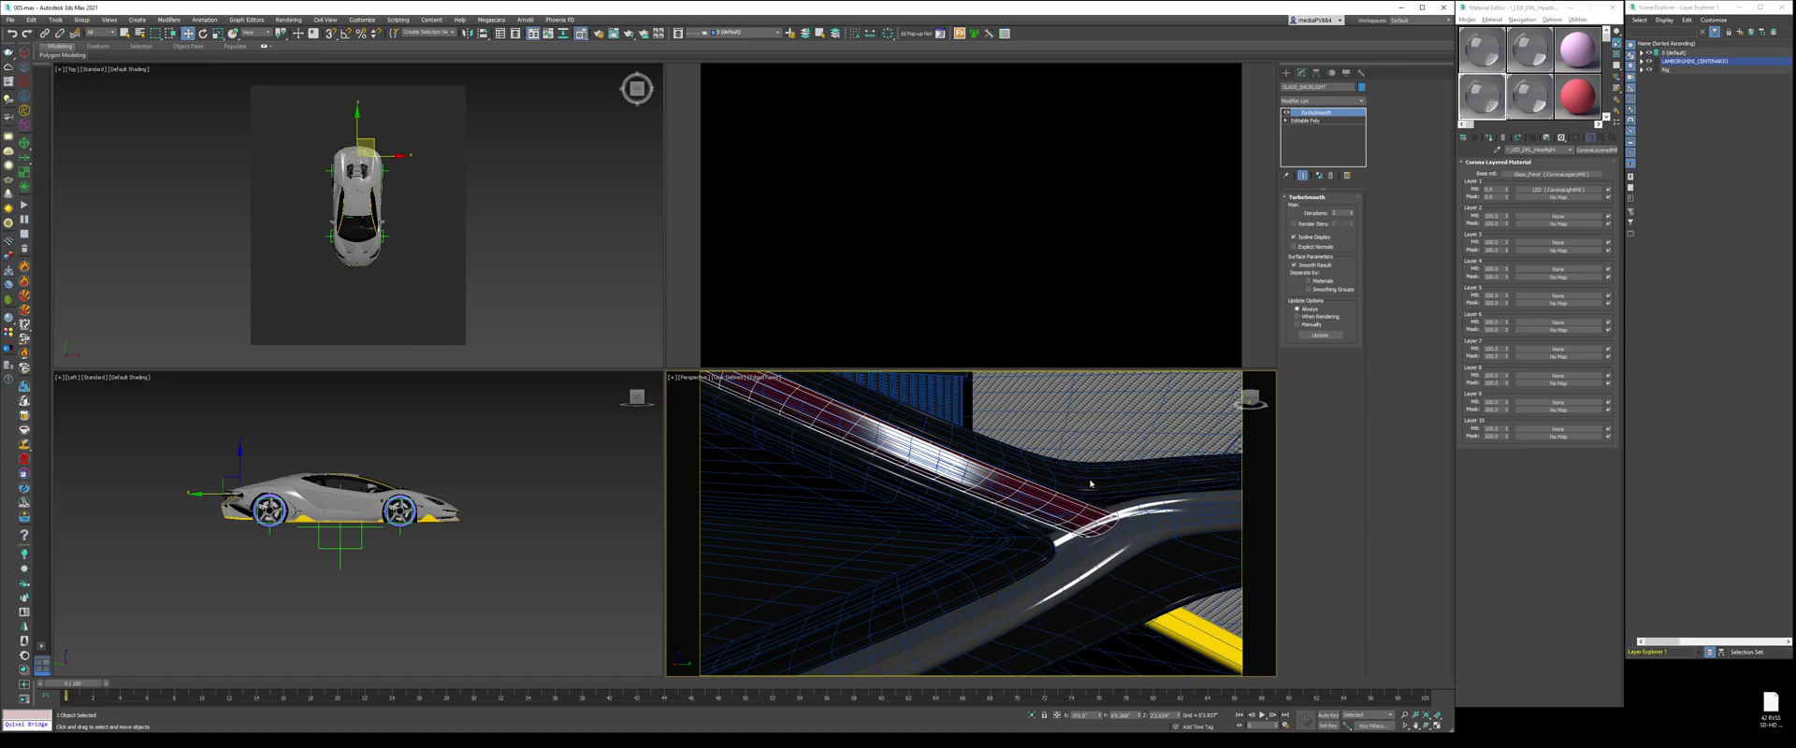
left_click(1096, 531)
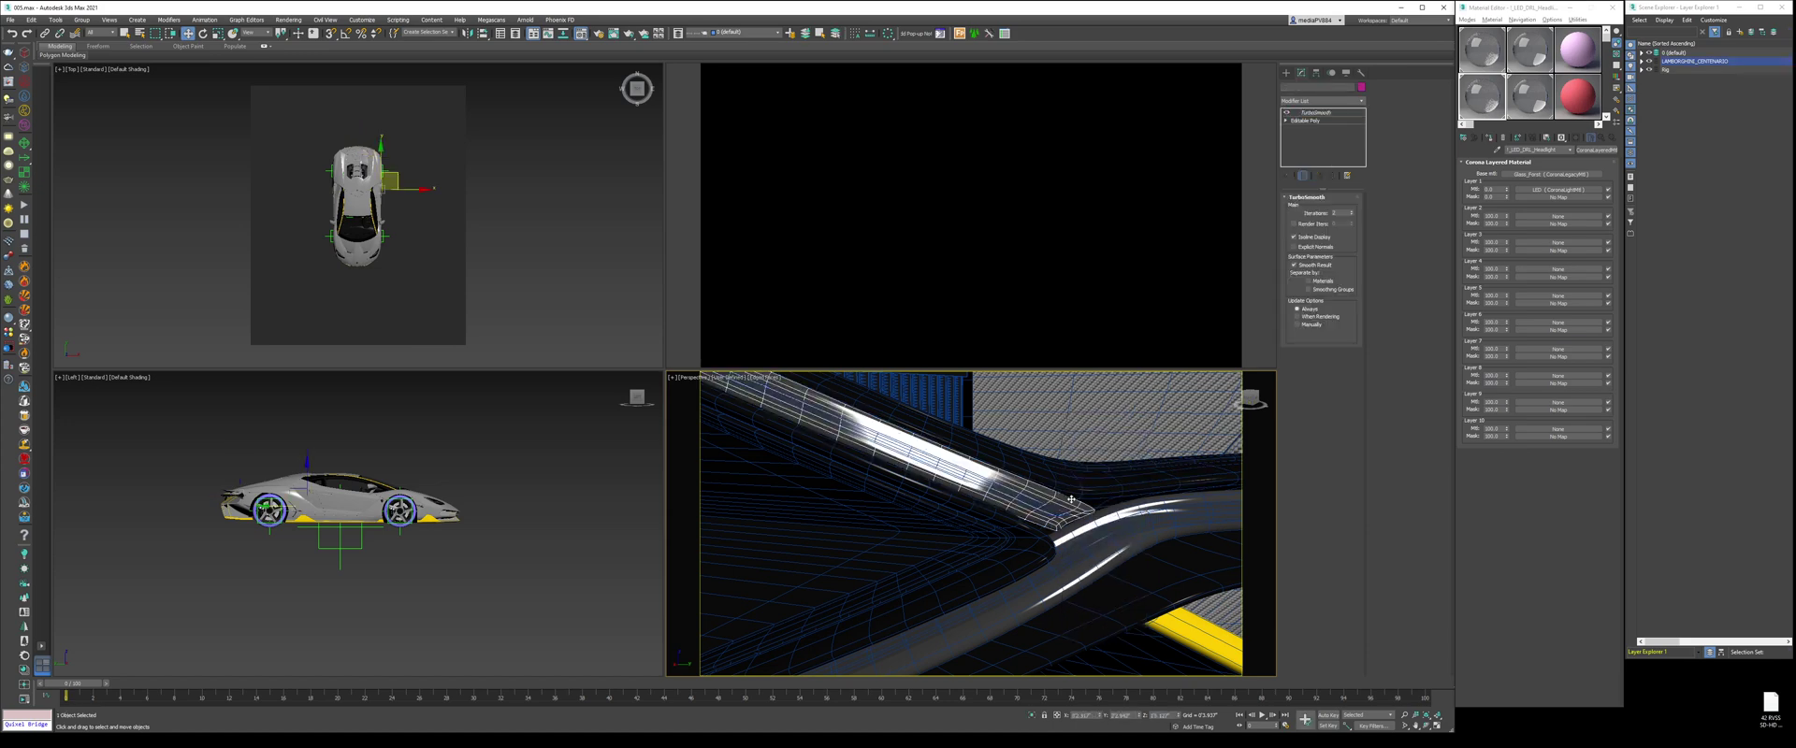
left_click(1101, 539, "ctrl")
Step: Unhide the rear light covers, turn off edged faces, and briefly isolate the two selected light strips to check them
scroll(1101, 538, "down", 7)
middle_click_drag(1101, 539, 1010, 533, "alt")
scroll(954, 524, "down", 2)
right_click(905, 493)
left_click(938, 450)
key("F4")
middle_click_drag(940, 477, 1024, 493, "alt")
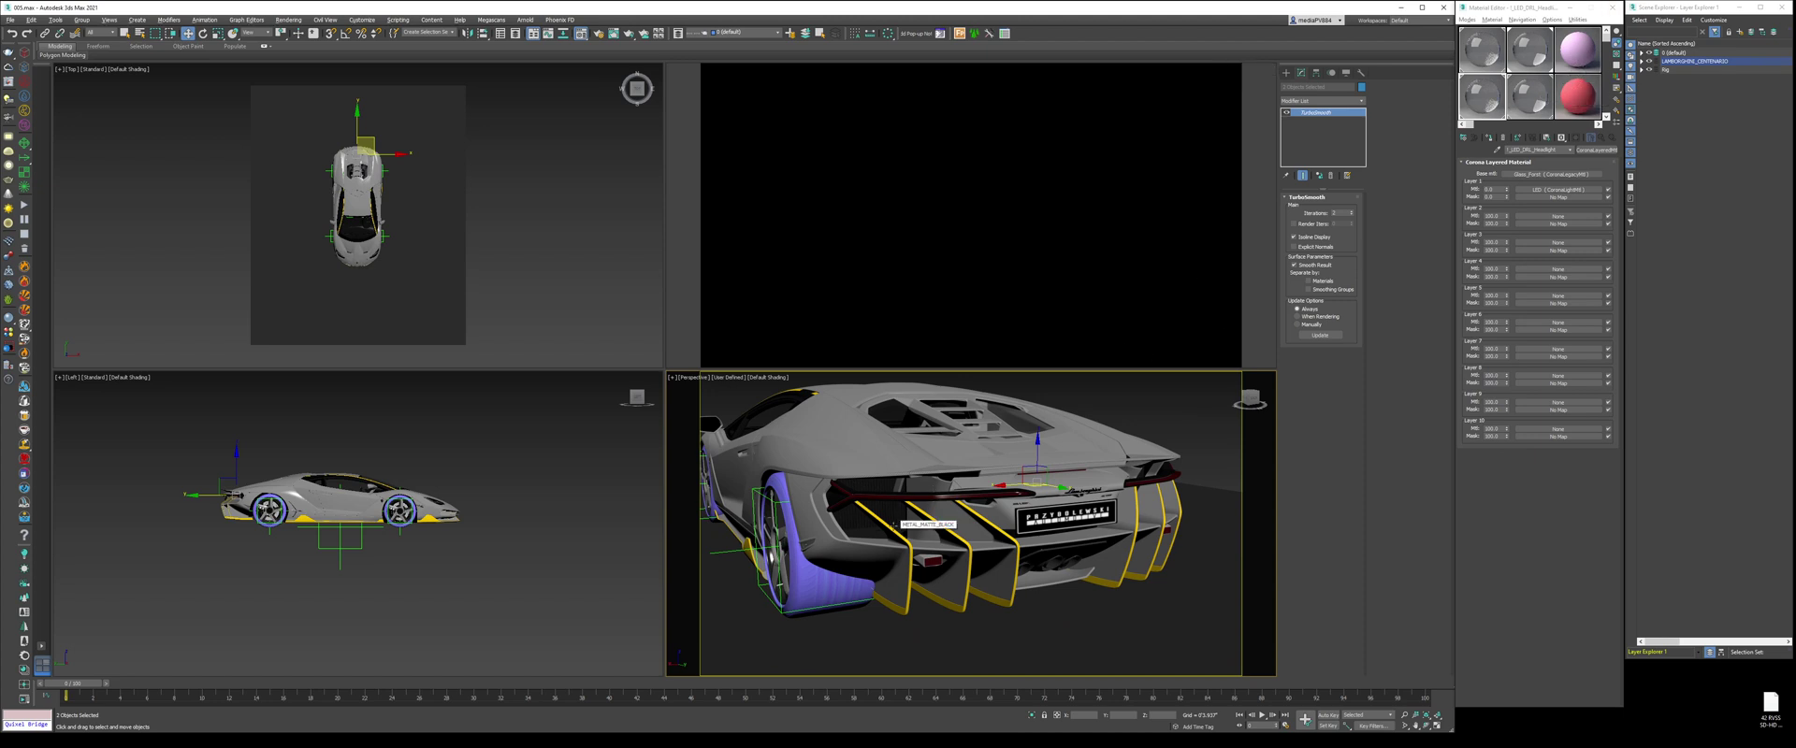
key("alt+q")
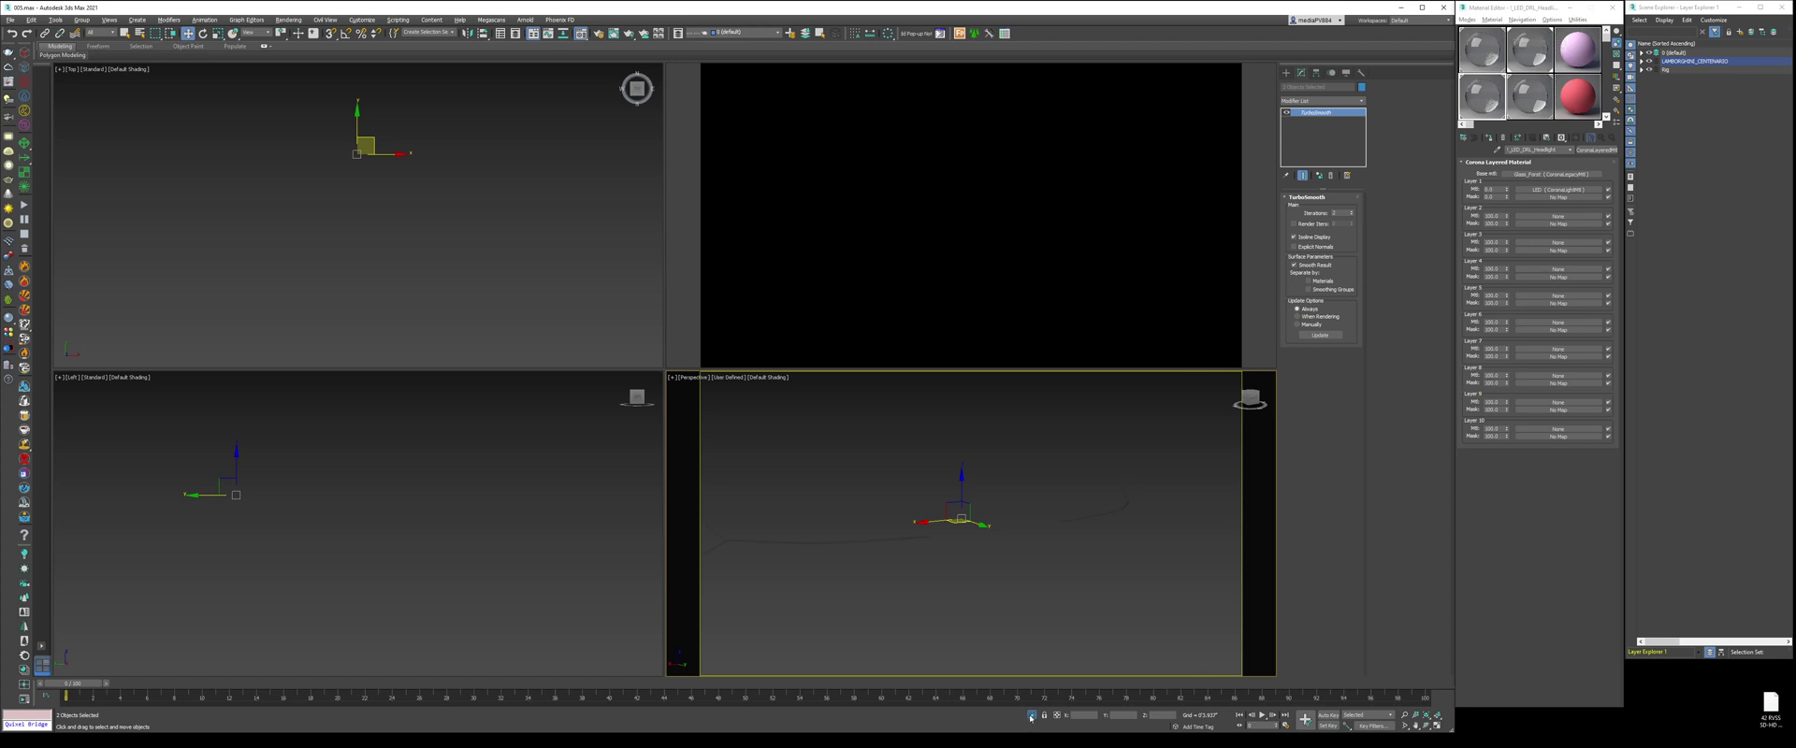
left_click(1032, 715)
Step: Copy the layered Top headlight material into the red sample slot
left_click(1547, 91)
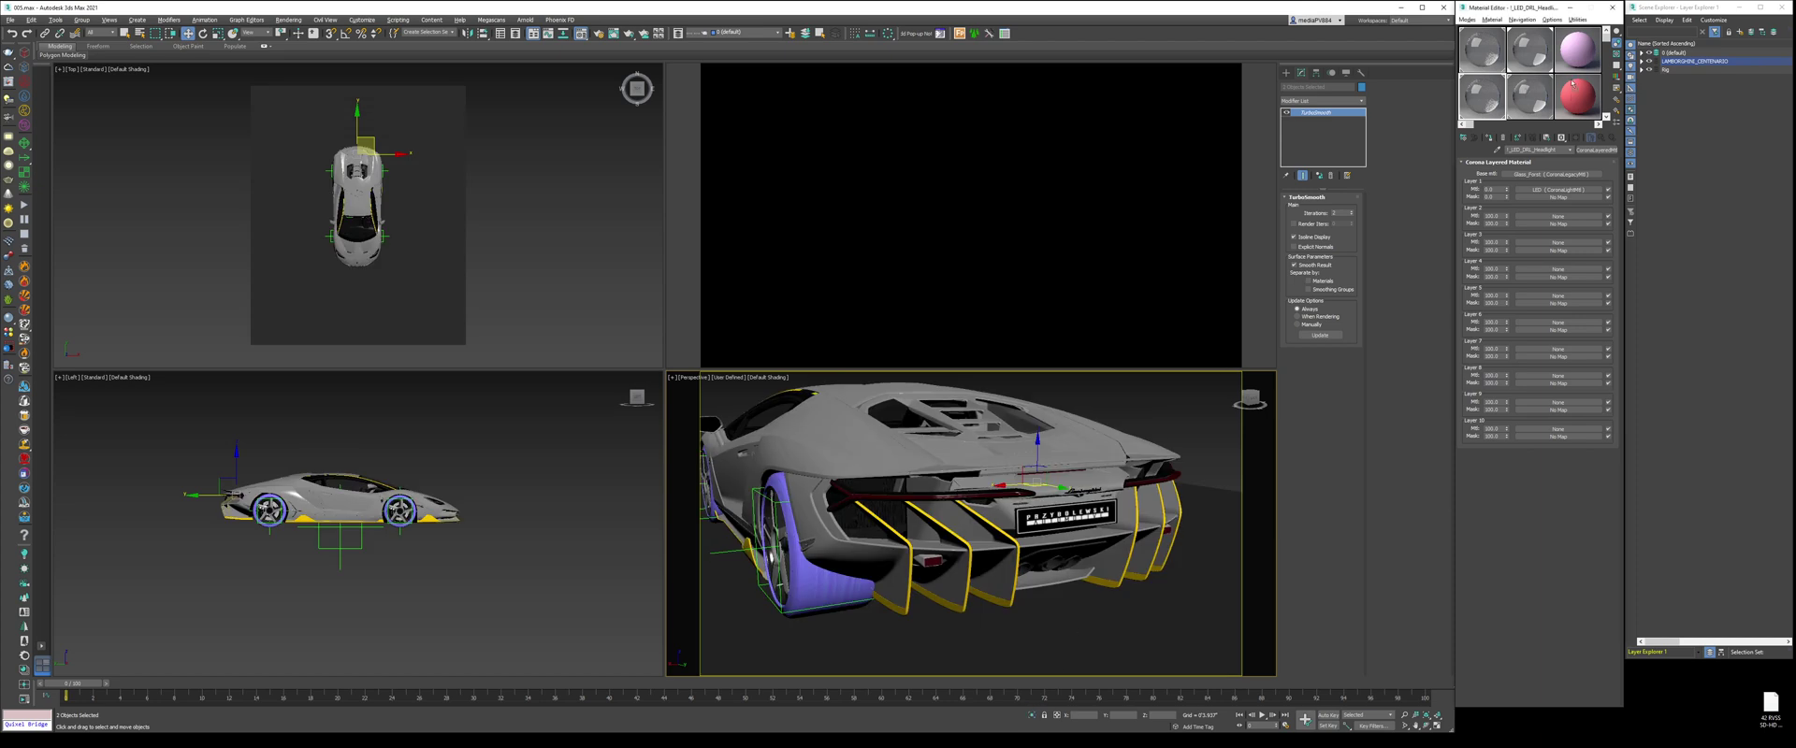
left_click(1573, 86)
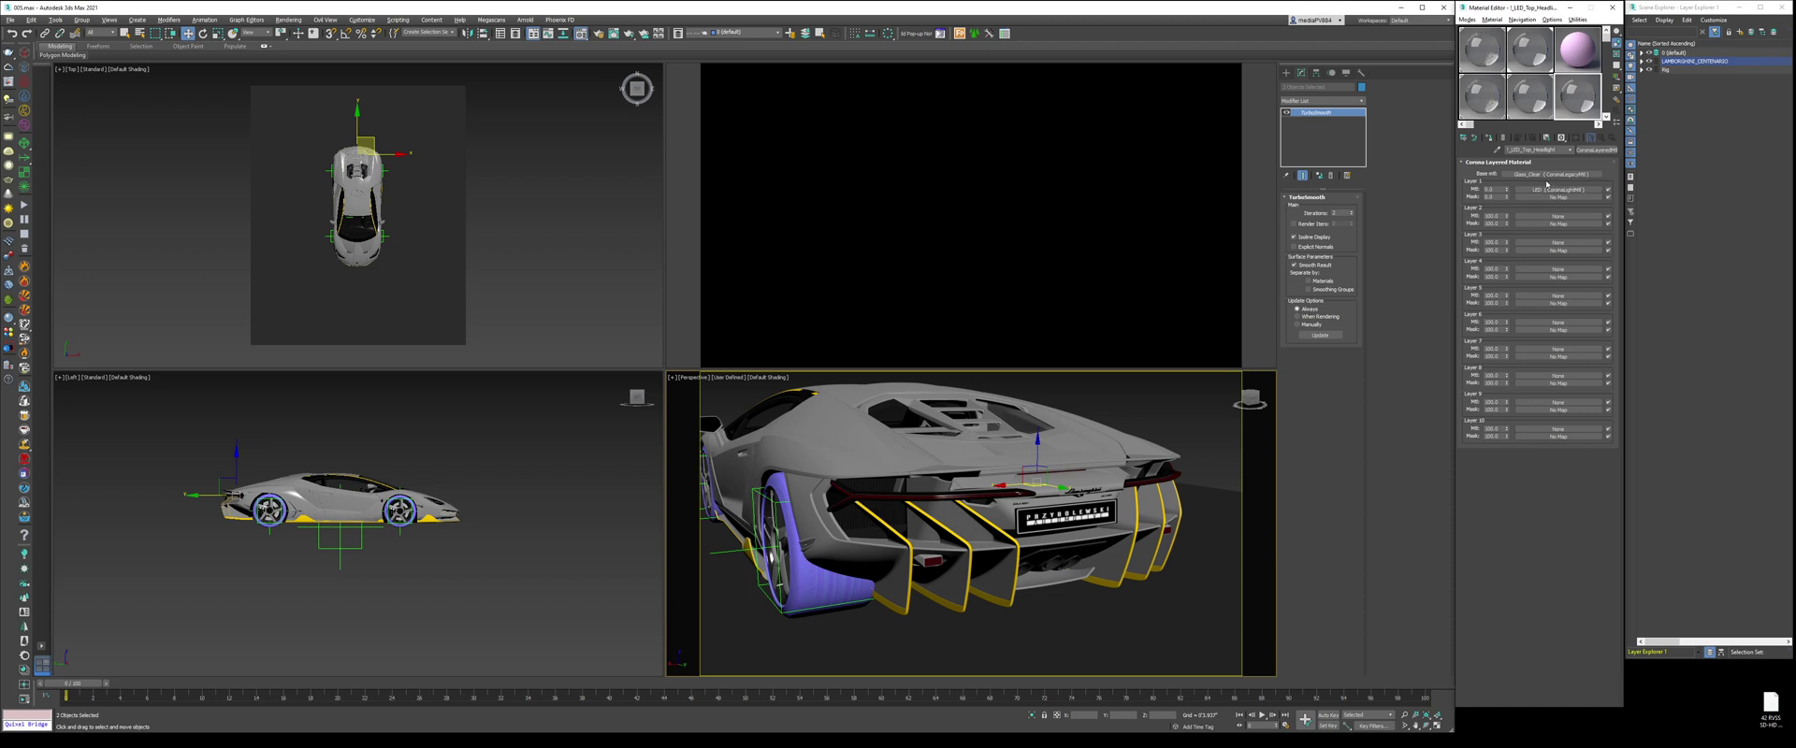
Step: Rename the copied layered material _LED_Tlight and swap its base and Layer 1 materials to make the LED light the base
left_click_drag(1560, 176, 1510, 304)
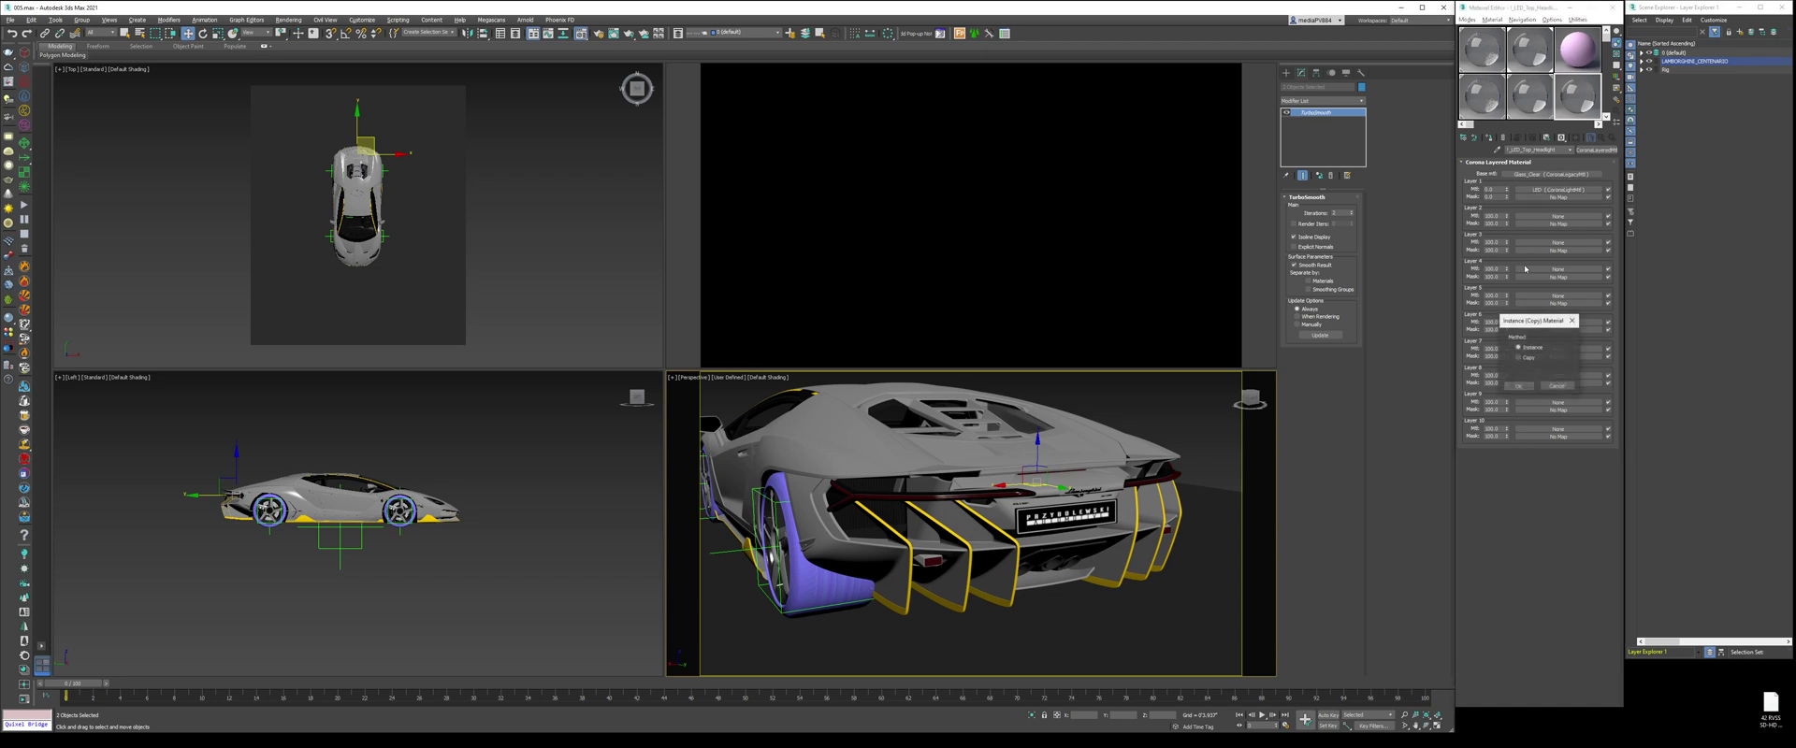
left_click(1525, 384)
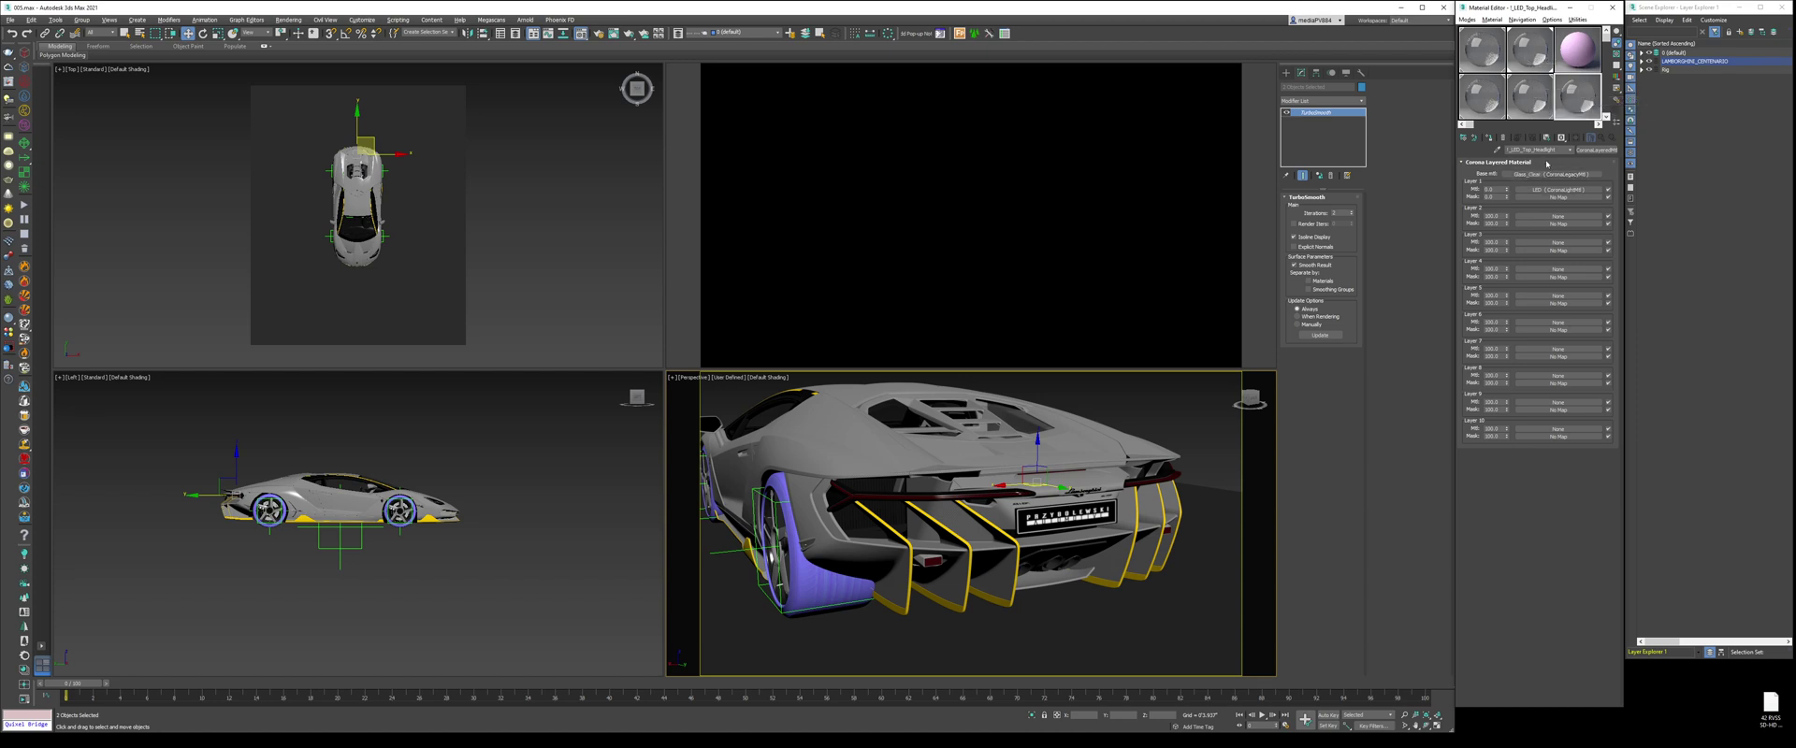
left_click_drag(1525, 148, 1581, 157)
type("T")
left_click_drag(1572, 178, 1572, 175)
left_click(1525, 367)
left_click(1520, 388)
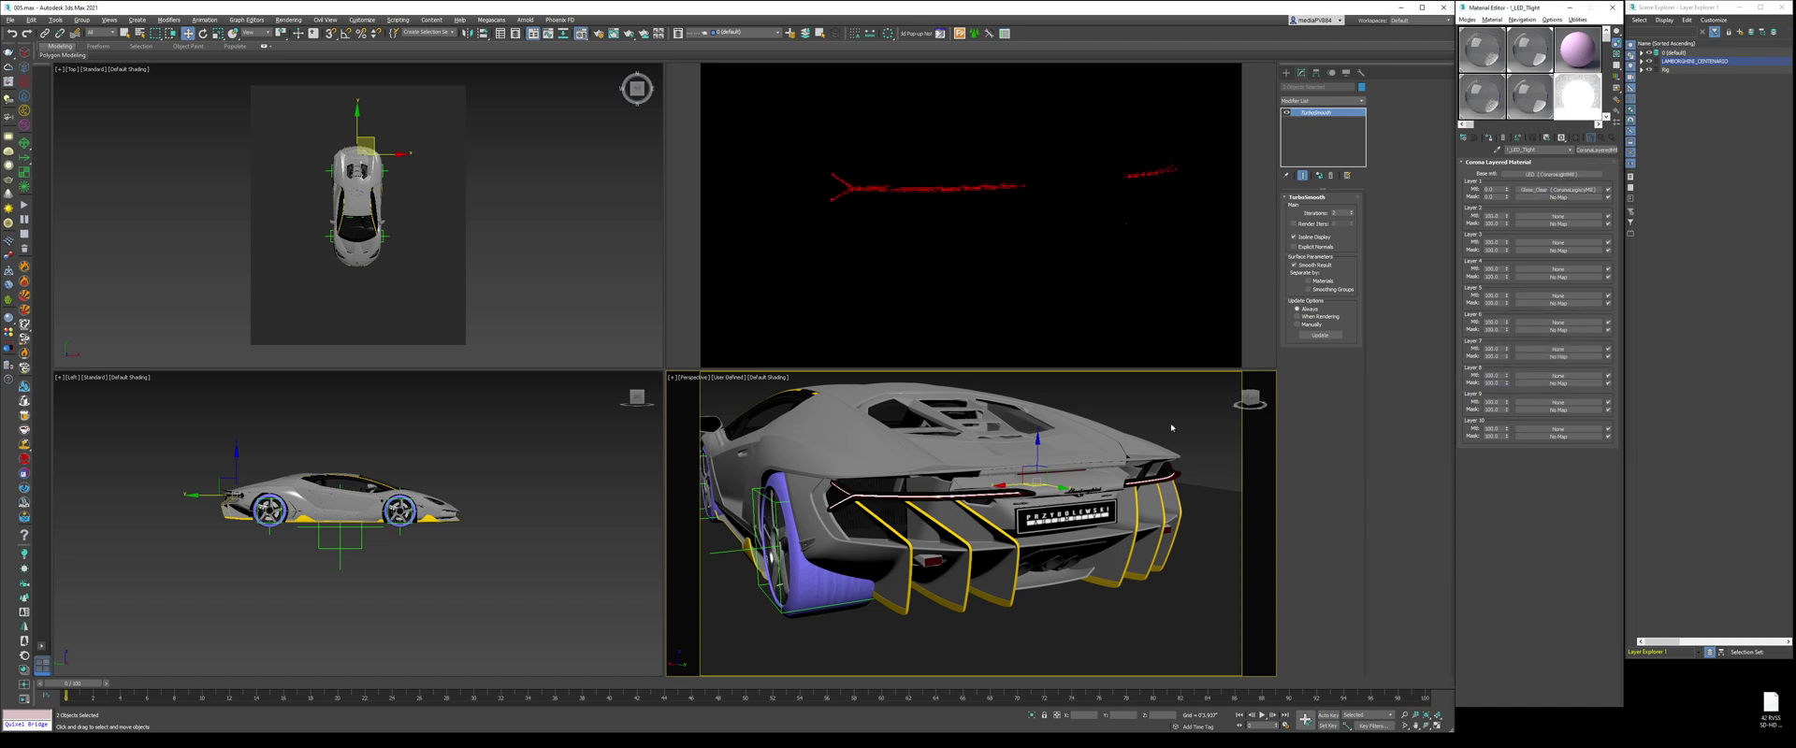
Step: Open the base LED light material of the rear light and set its directionality to 0.8
left_click(1583, 173)
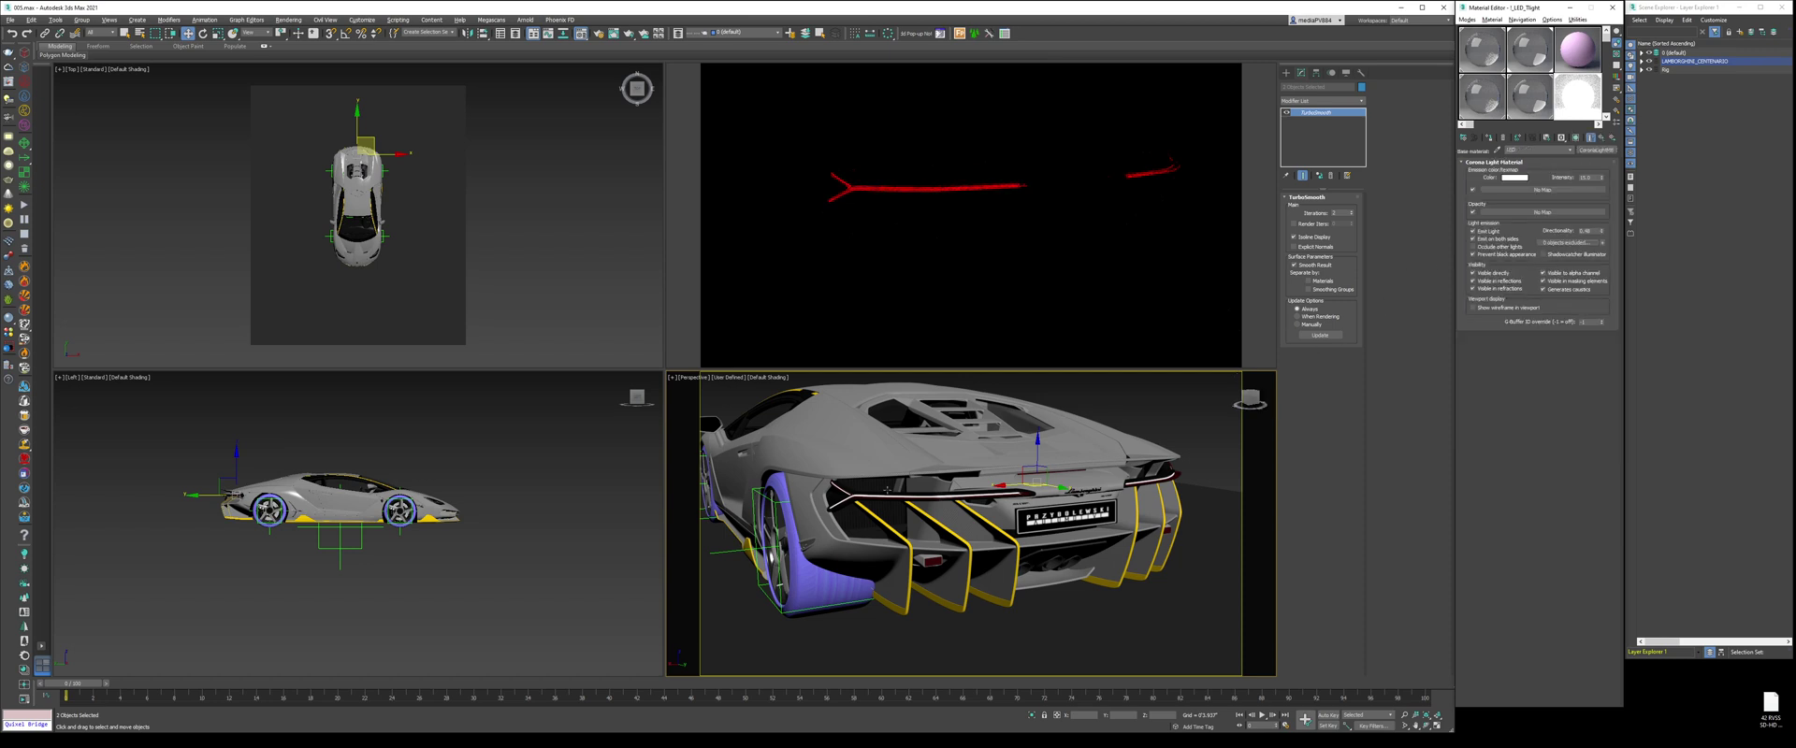
scroll(868, 482, "up", 7)
scroll(868, 482, "down", 4)
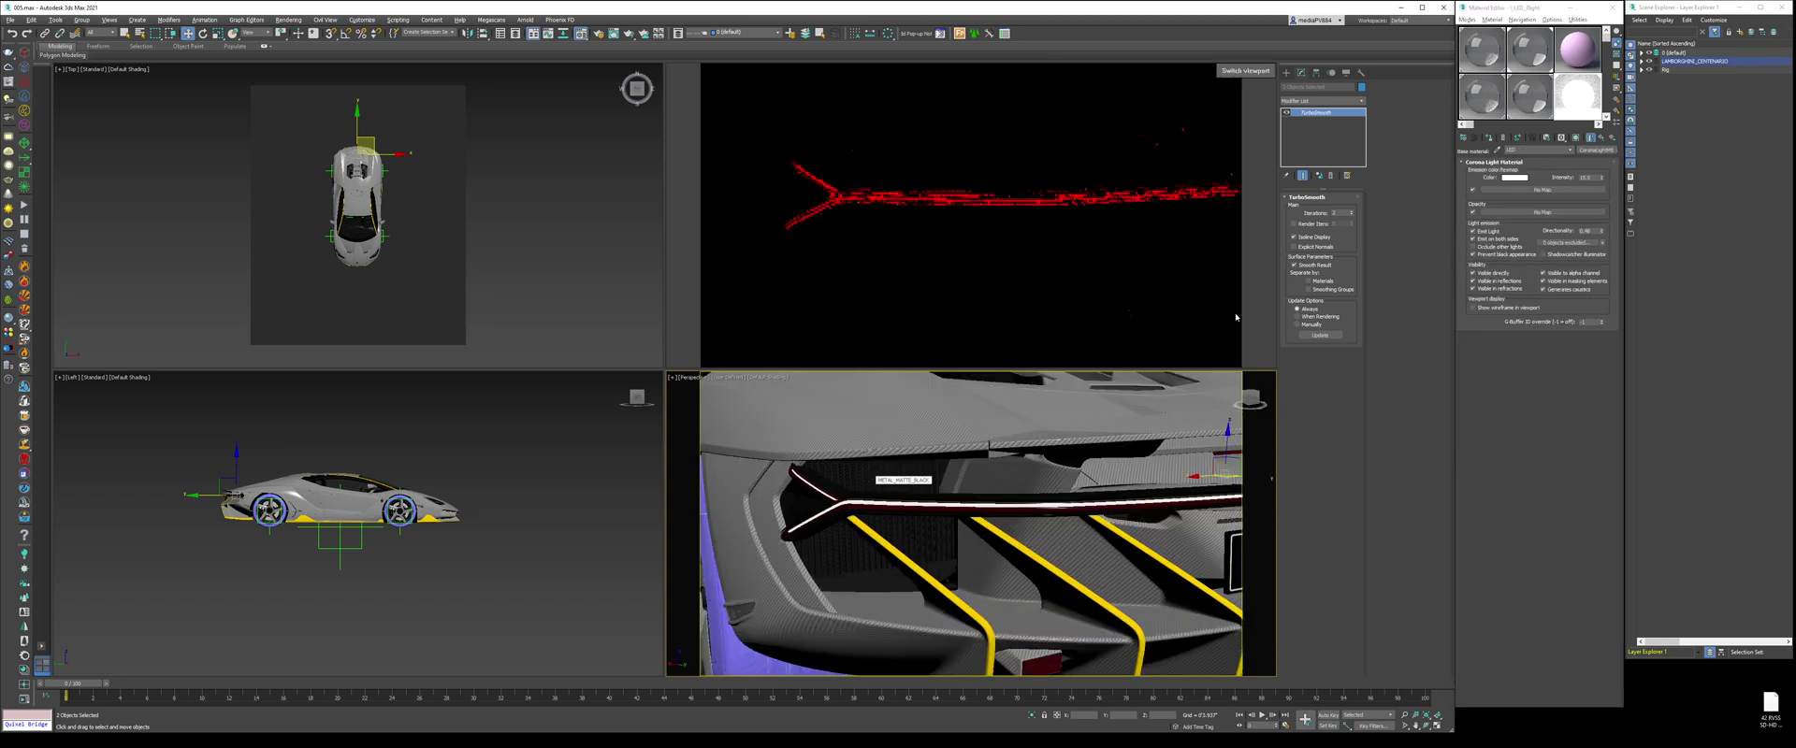
double_click(1587, 231)
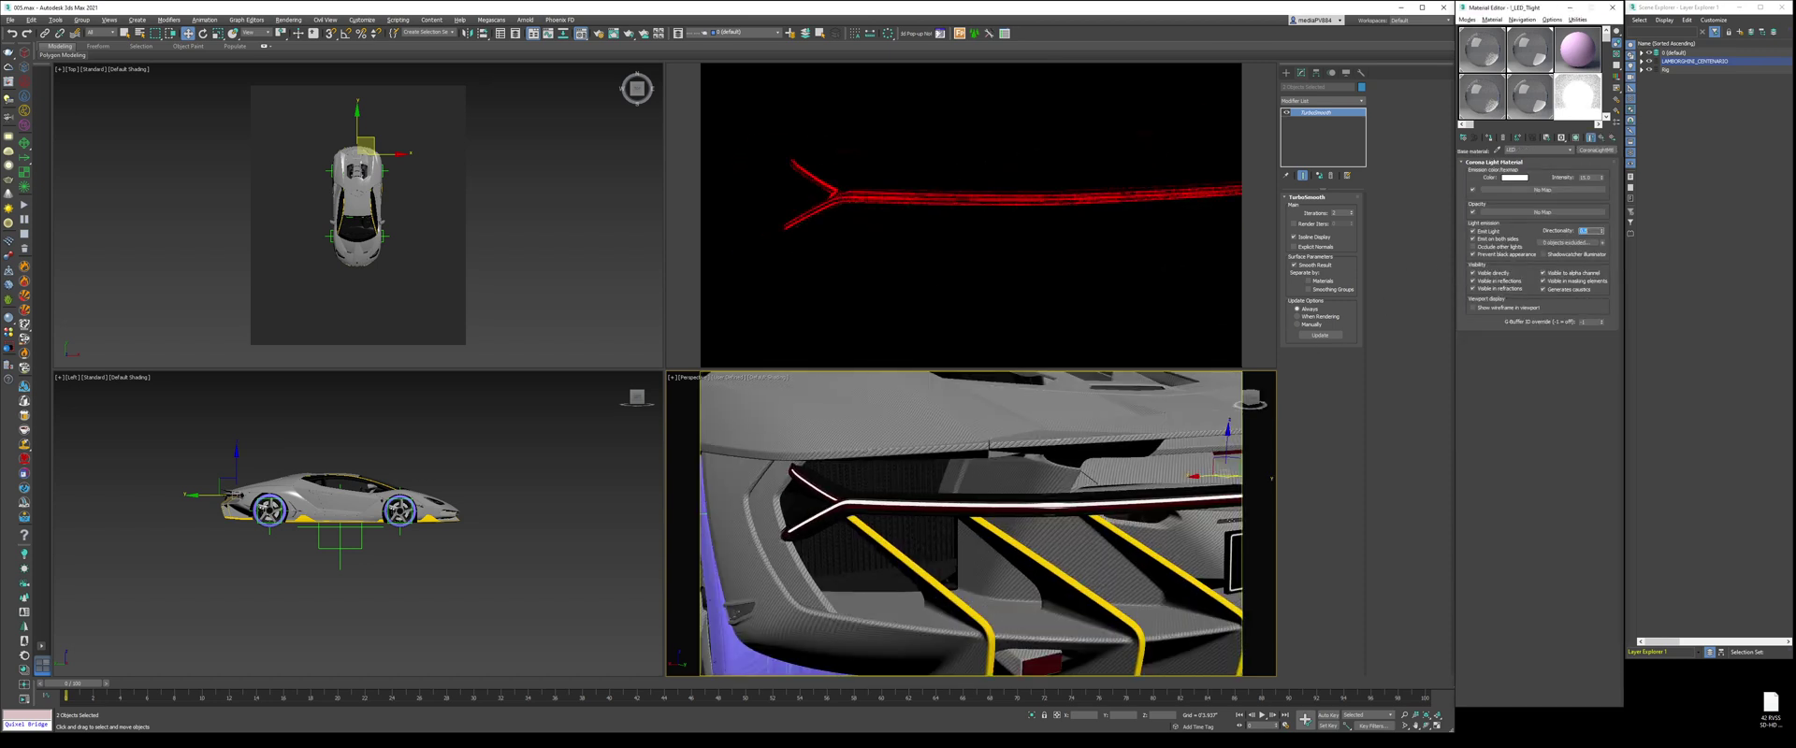
key("Return")
double_click(1588, 230)
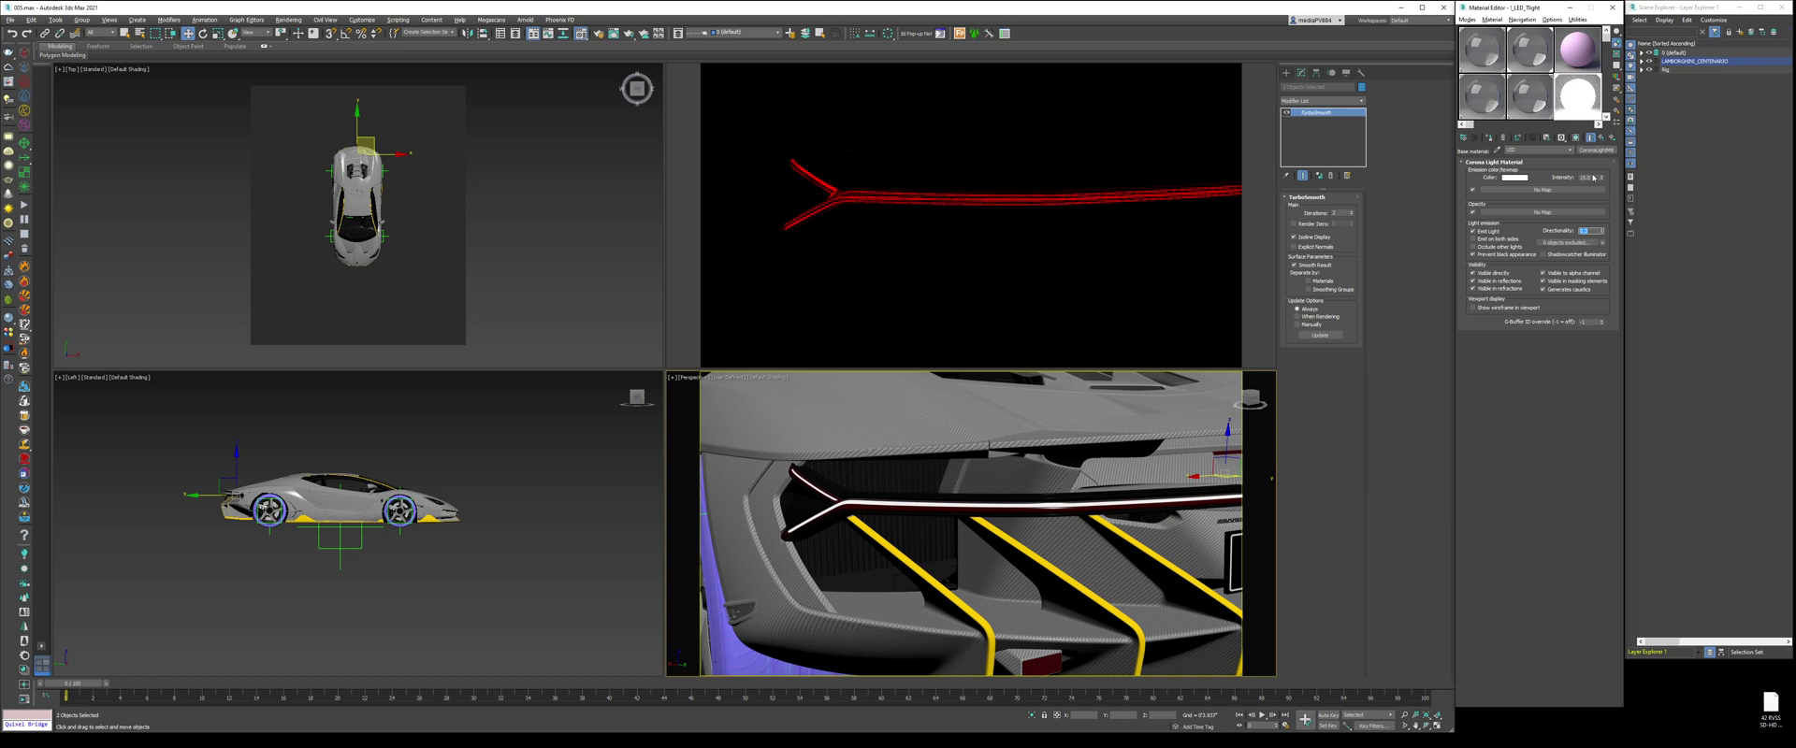
double_click(1589, 177)
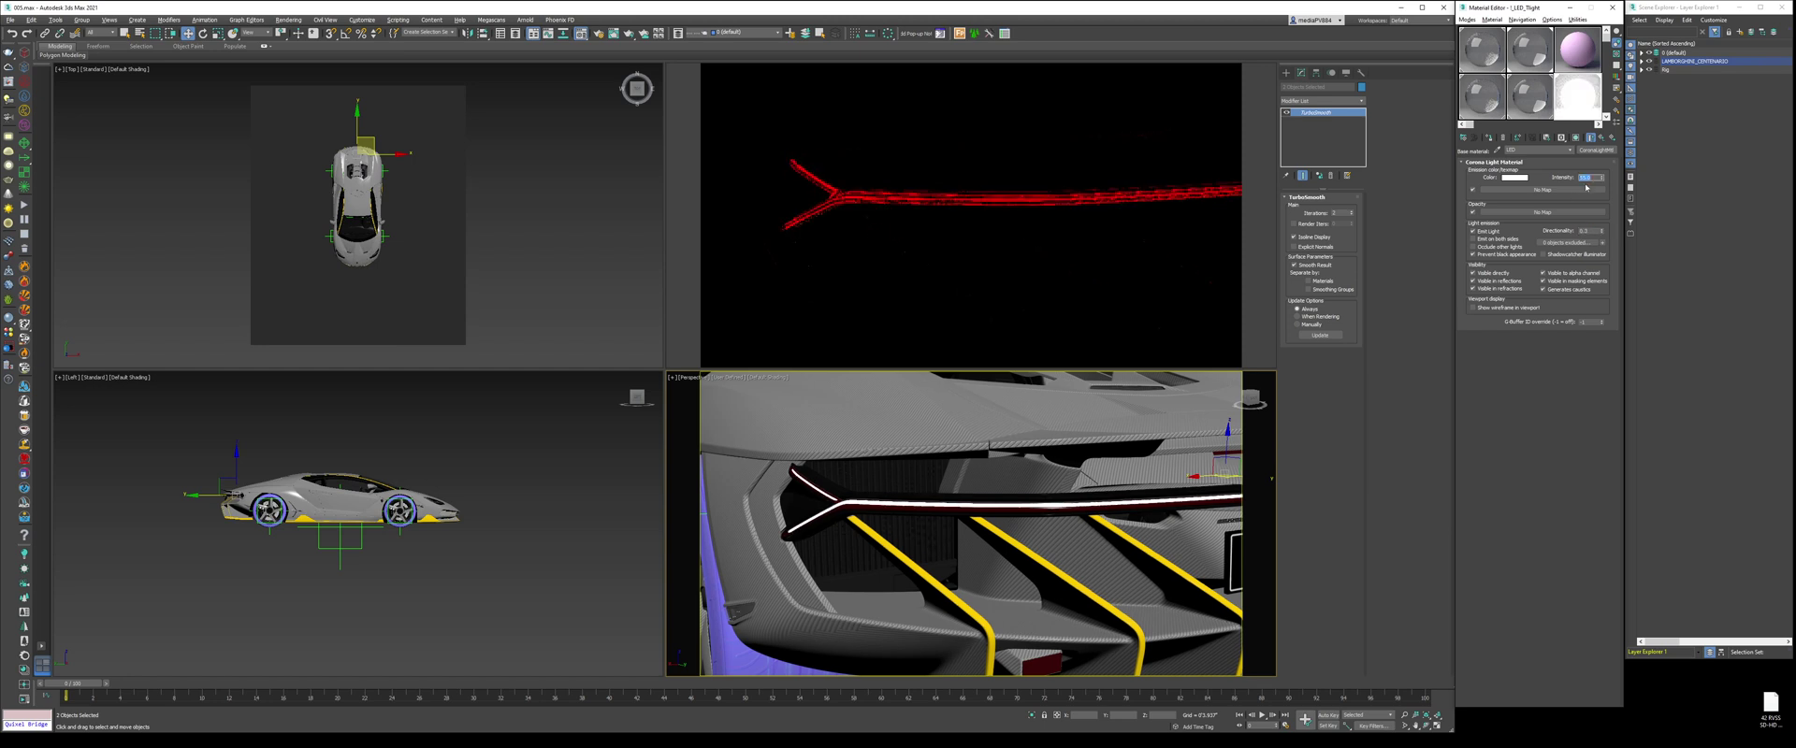
double_click(1587, 230)
type("0.8")
key("Return")
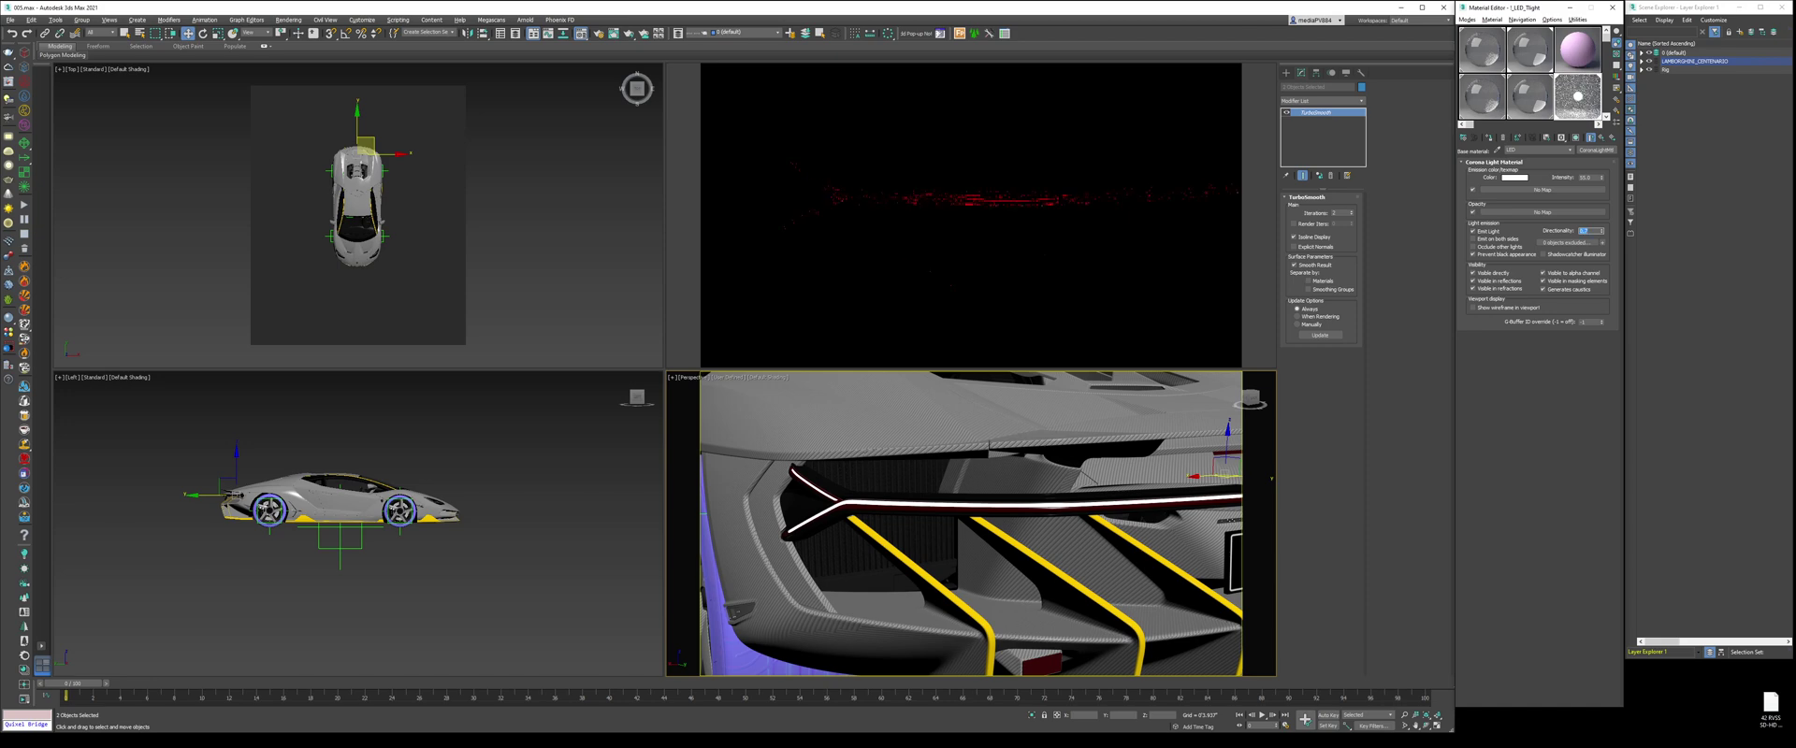
Step: Try a directionality of 0.6 on the rear LED light, check the whole rear, and set it to 0.5
type(".6")
key("Return")
scroll(933, 510, "down", 5)
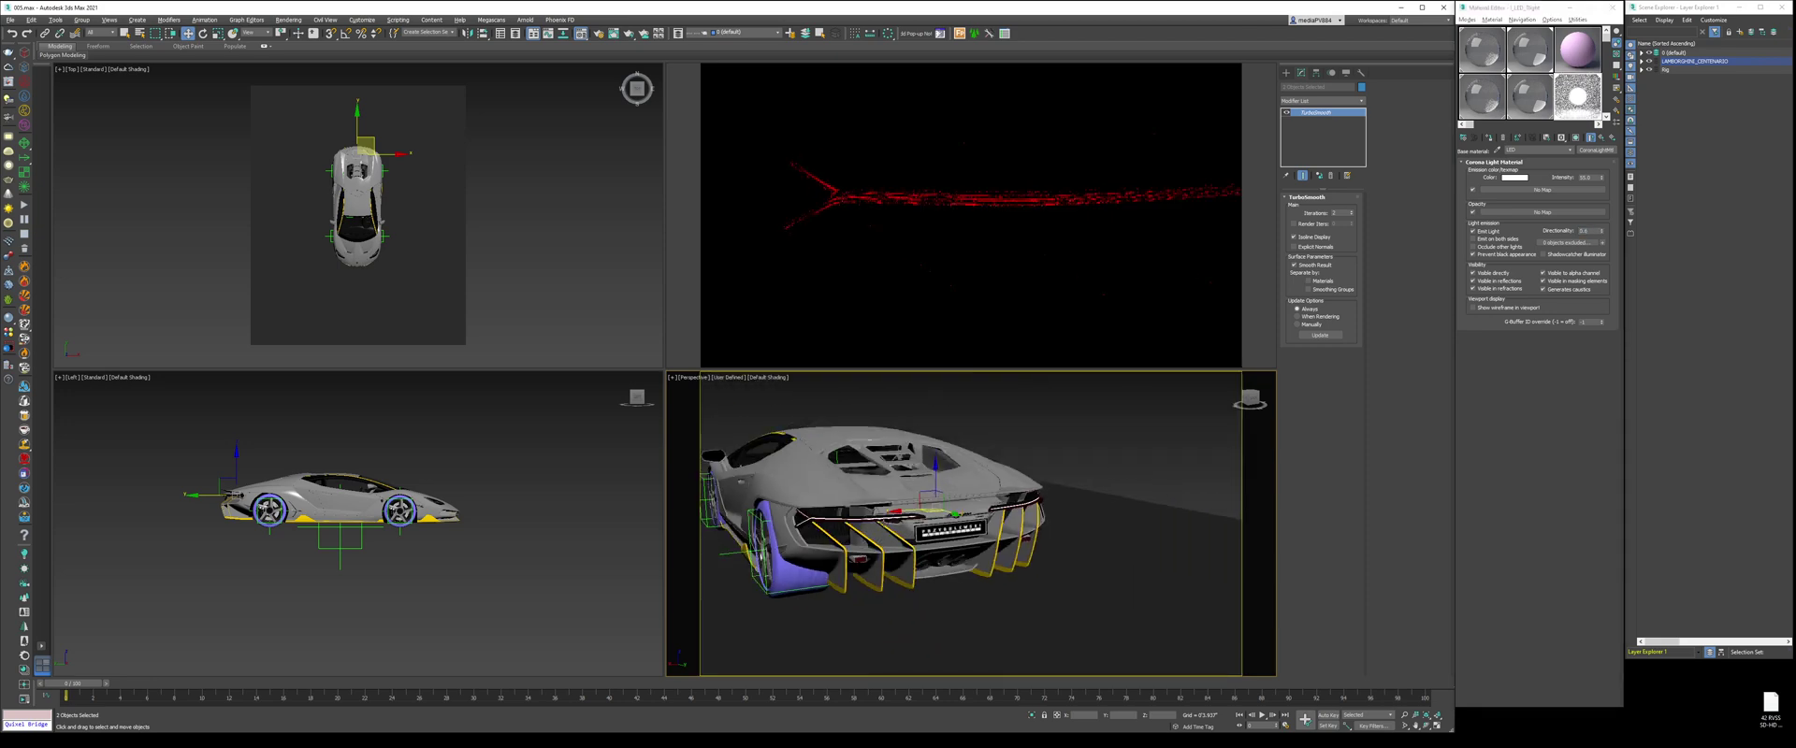
middle_click_drag(933, 510, 963, 511)
scroll(964, 512, "up", 5)
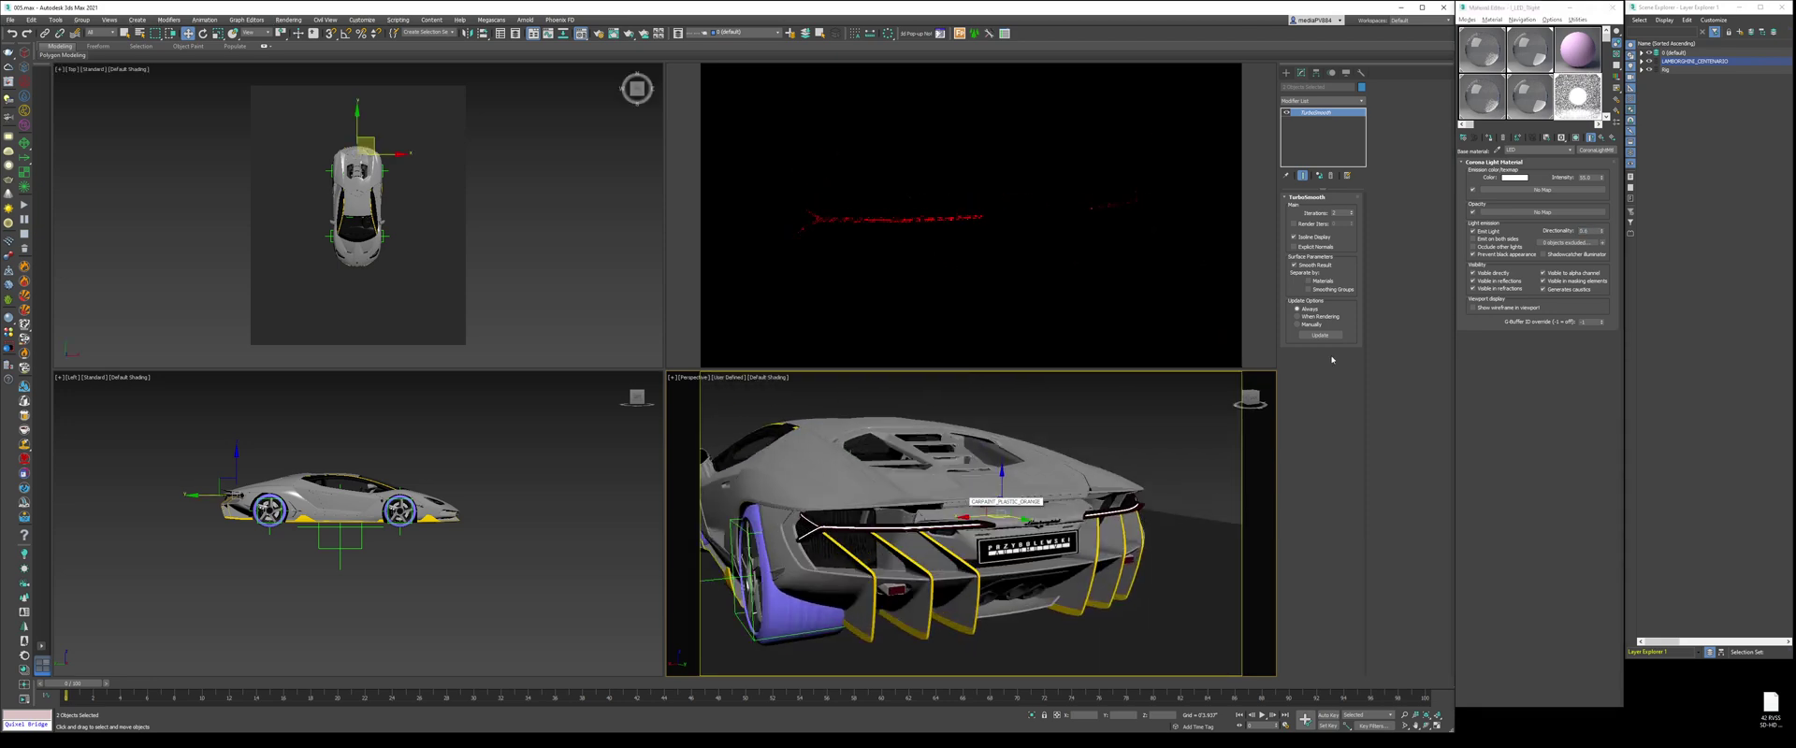
double_click(1590, 230)
type("0.5")
key("Return")
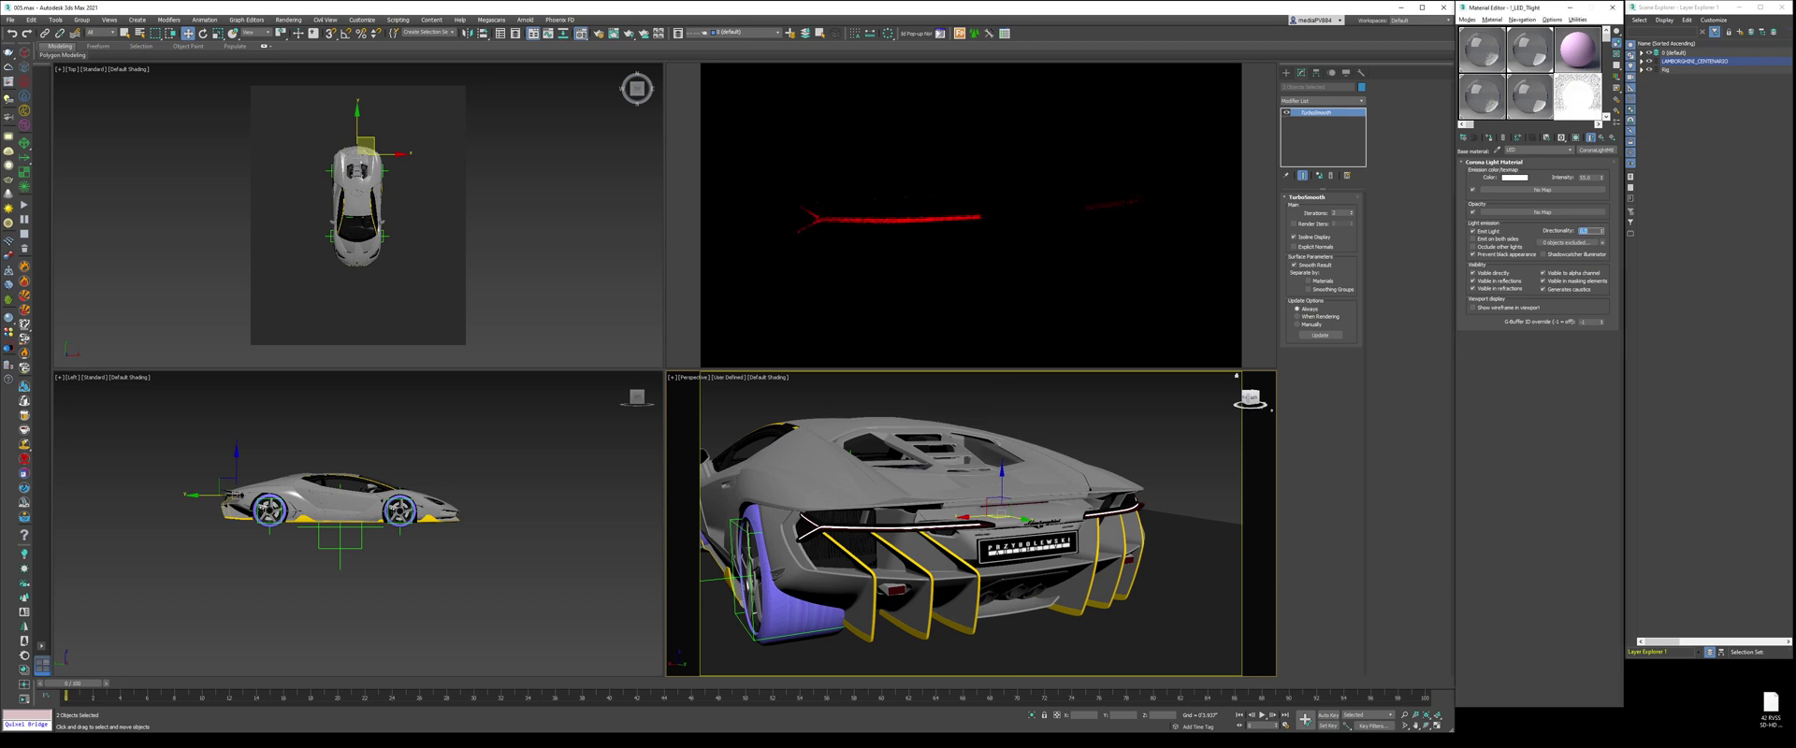
Step: Clear the selection, switch the scene environment to the single map in the render setup, and view the whole car from the rear
left_click(1138, 422)
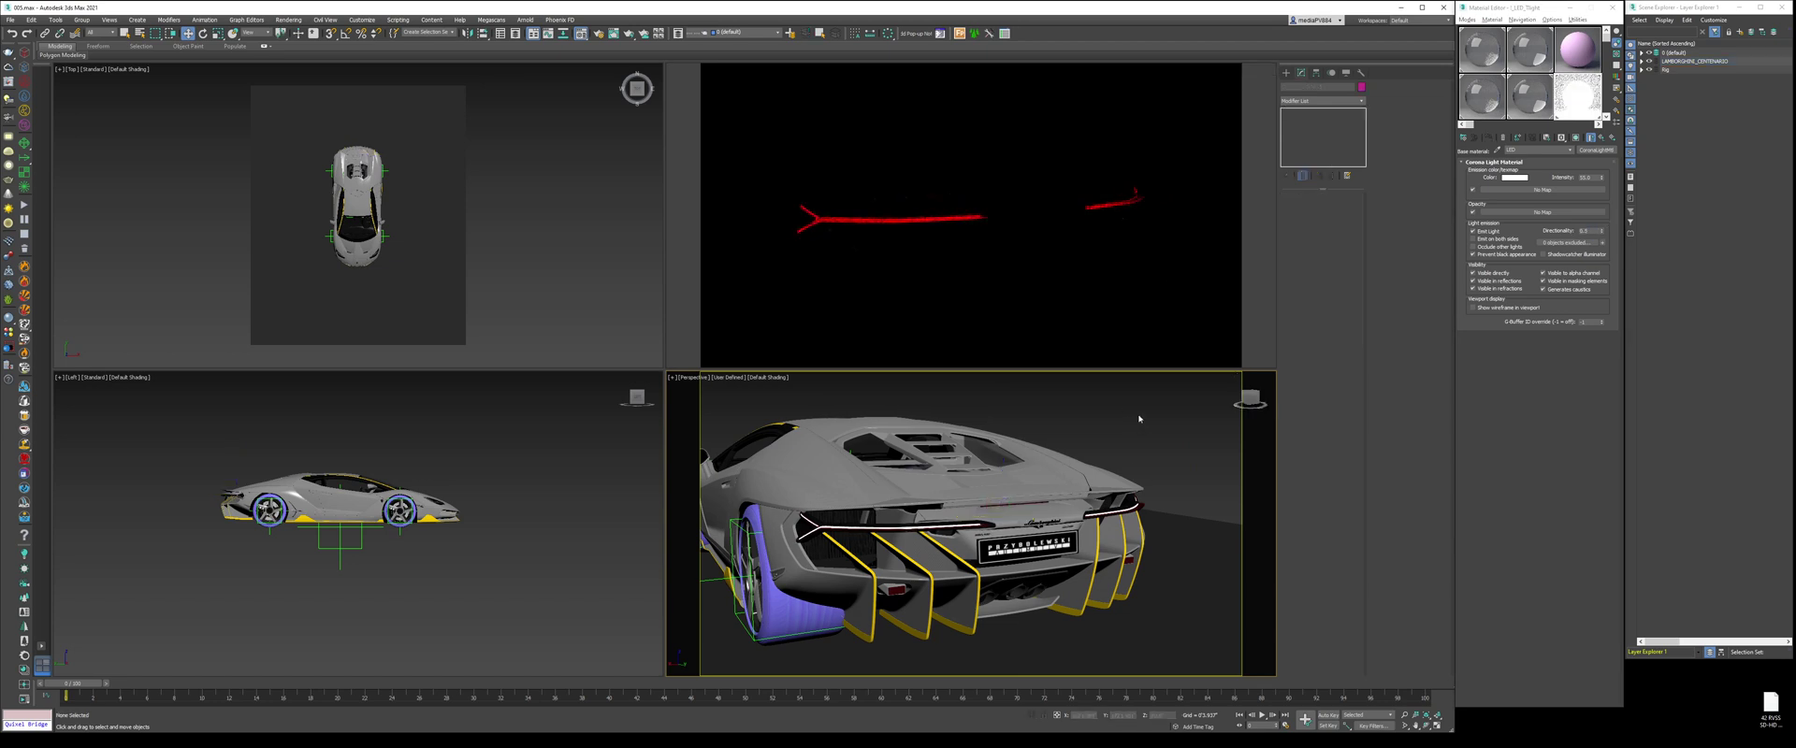
key("F10")
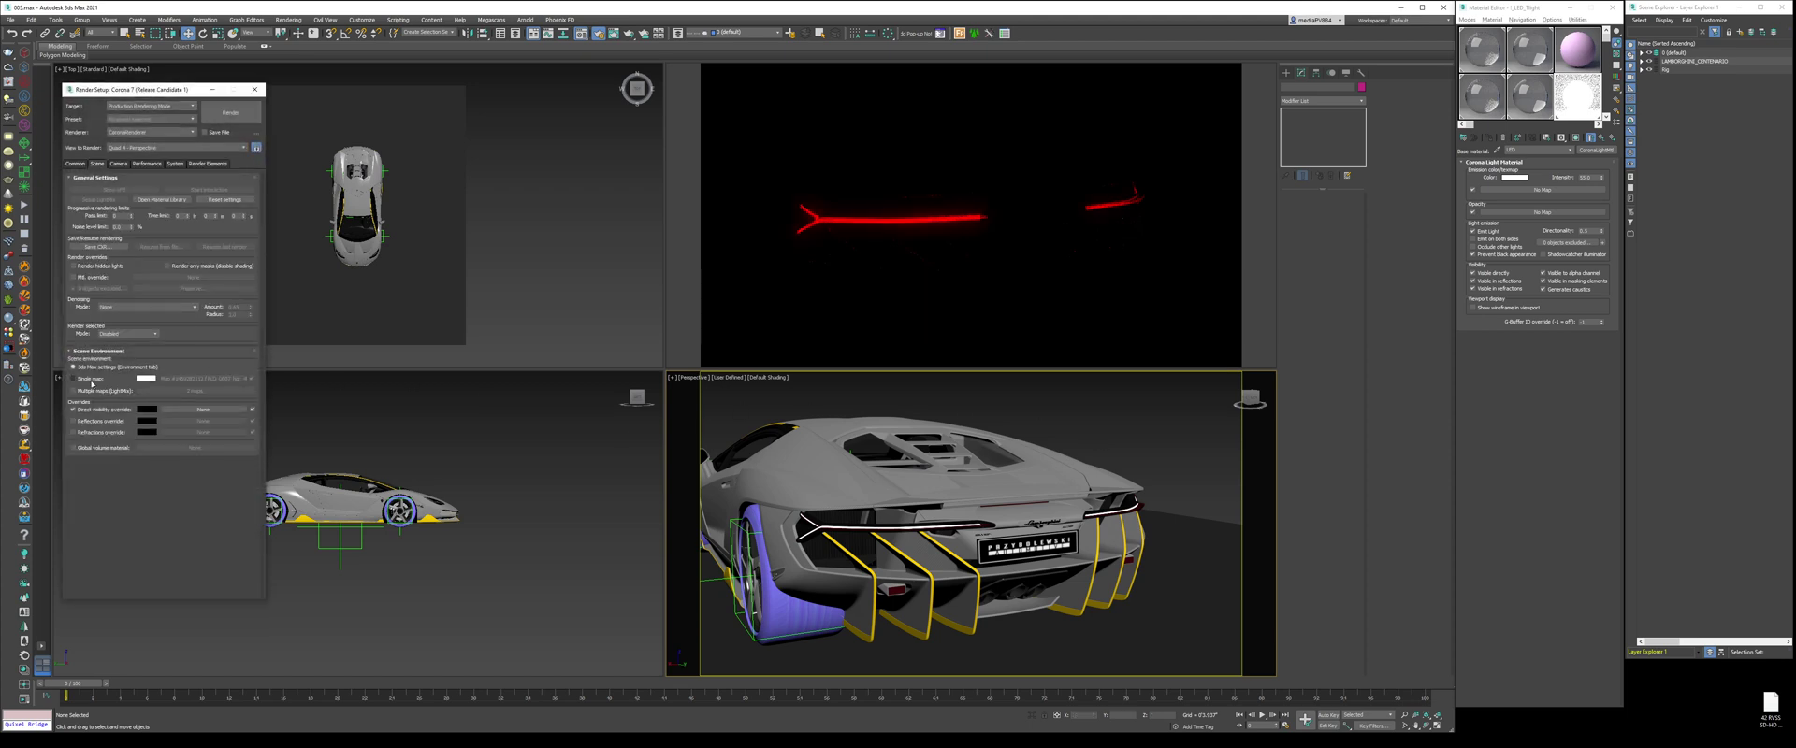
left_click(91, 383)
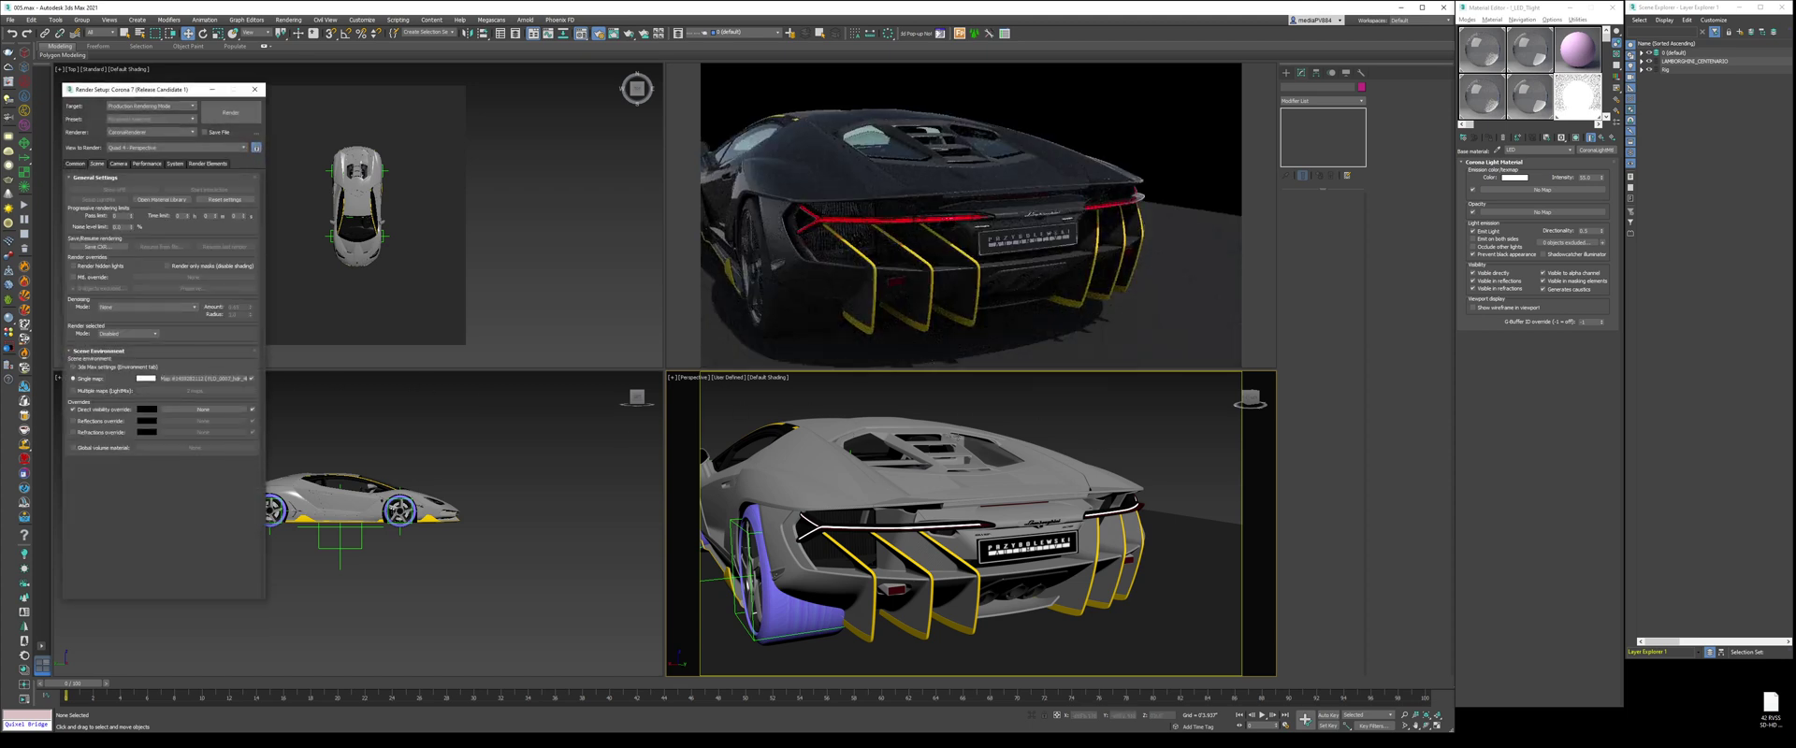
middle_click_drag(1015, 458, 999, 445, "alt")
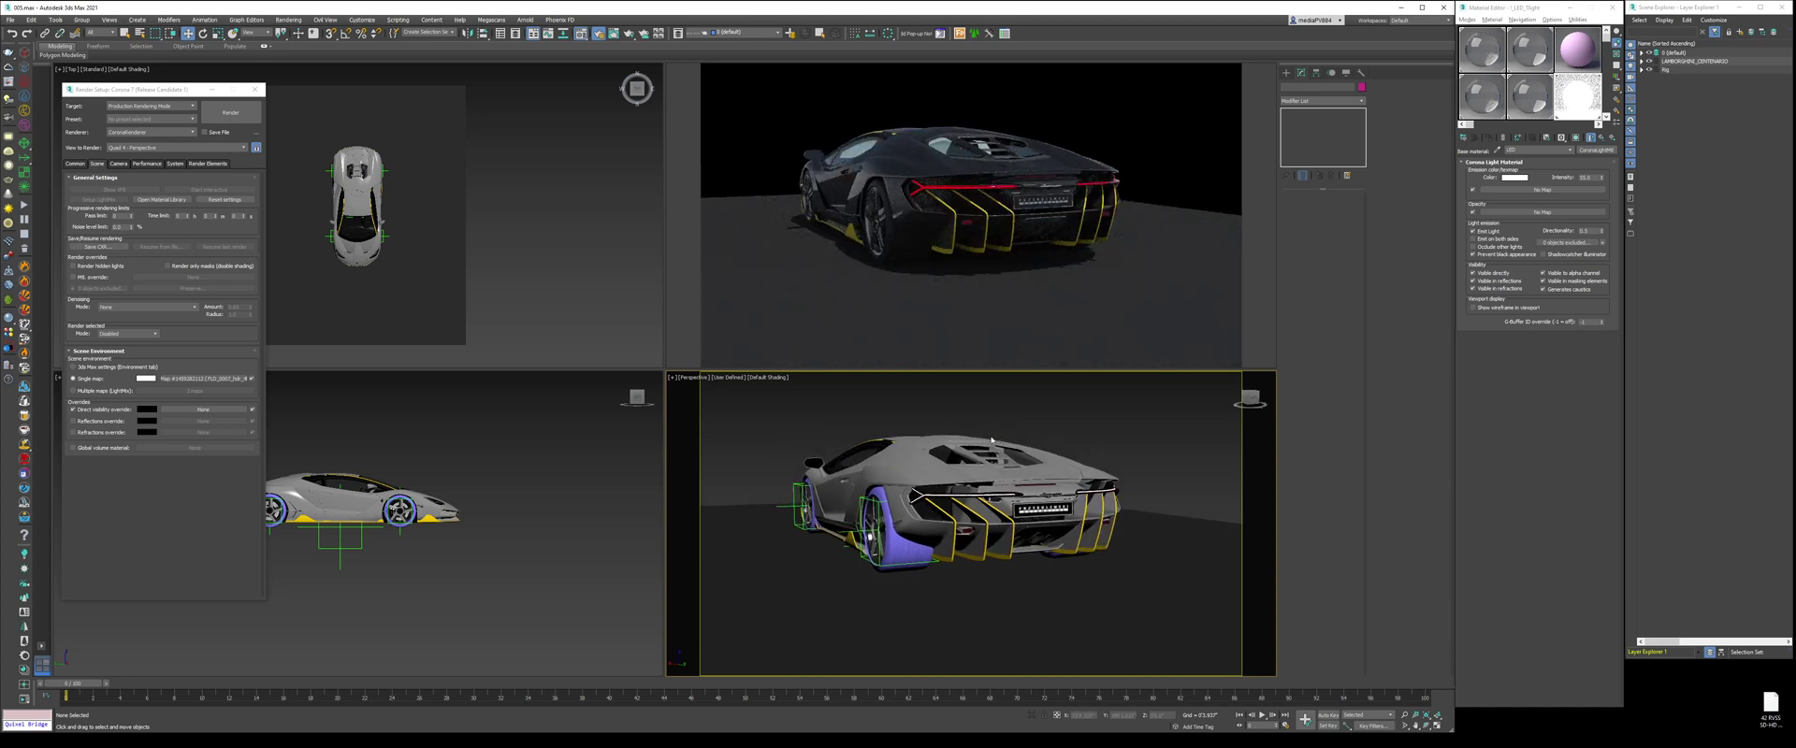
Step: Set the rear LED light's intensity to 10 and return to the layered _LED_Tlight material
double_click(1596, 177)
type("10")
key("Return")
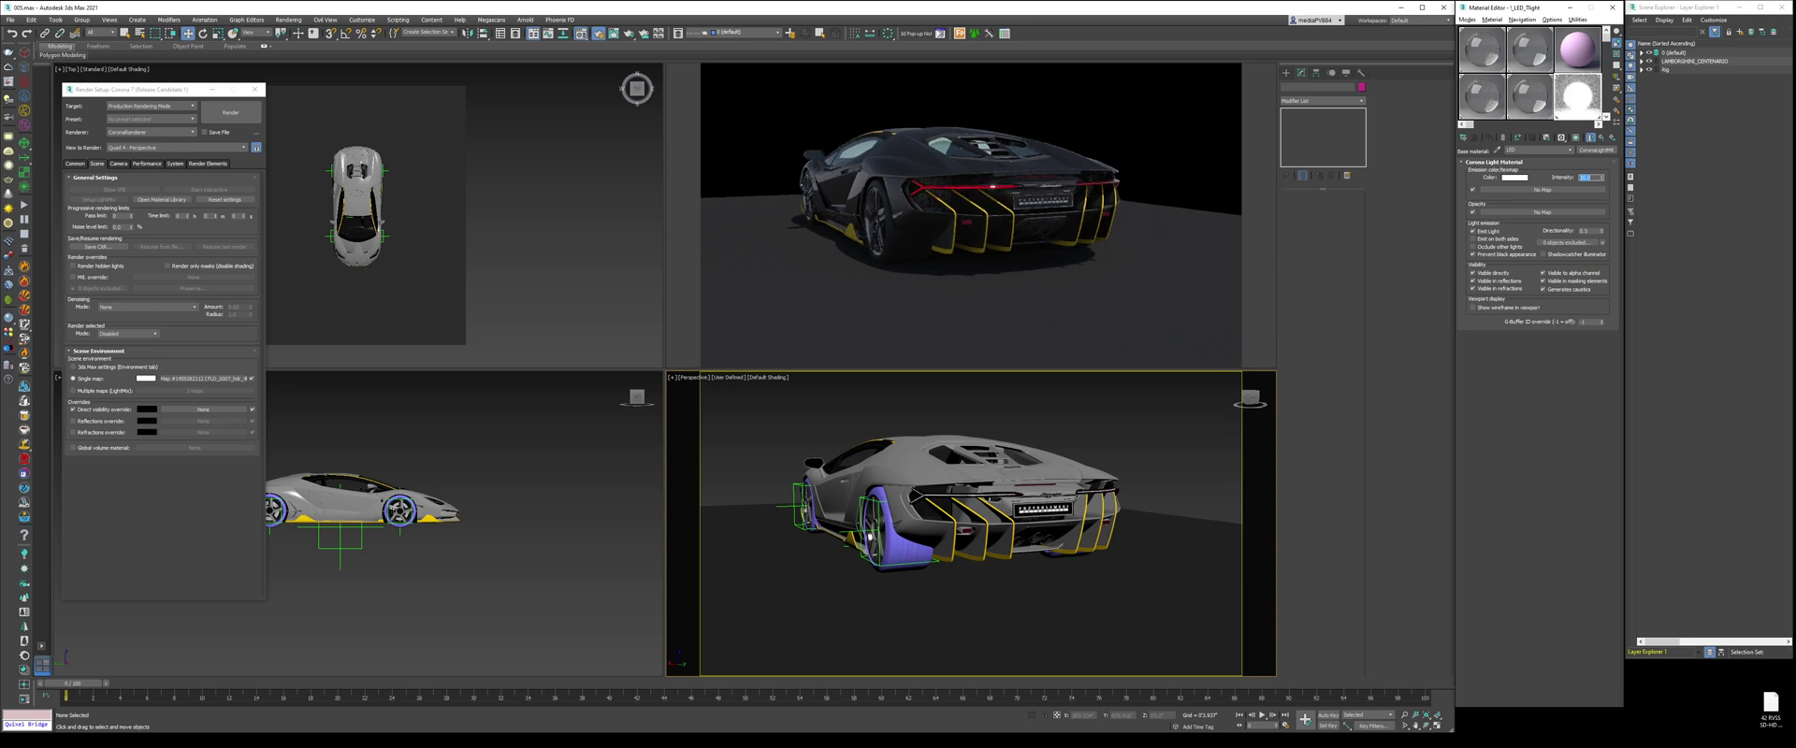
double_click(1597, 230)
left_click(1603, 139)
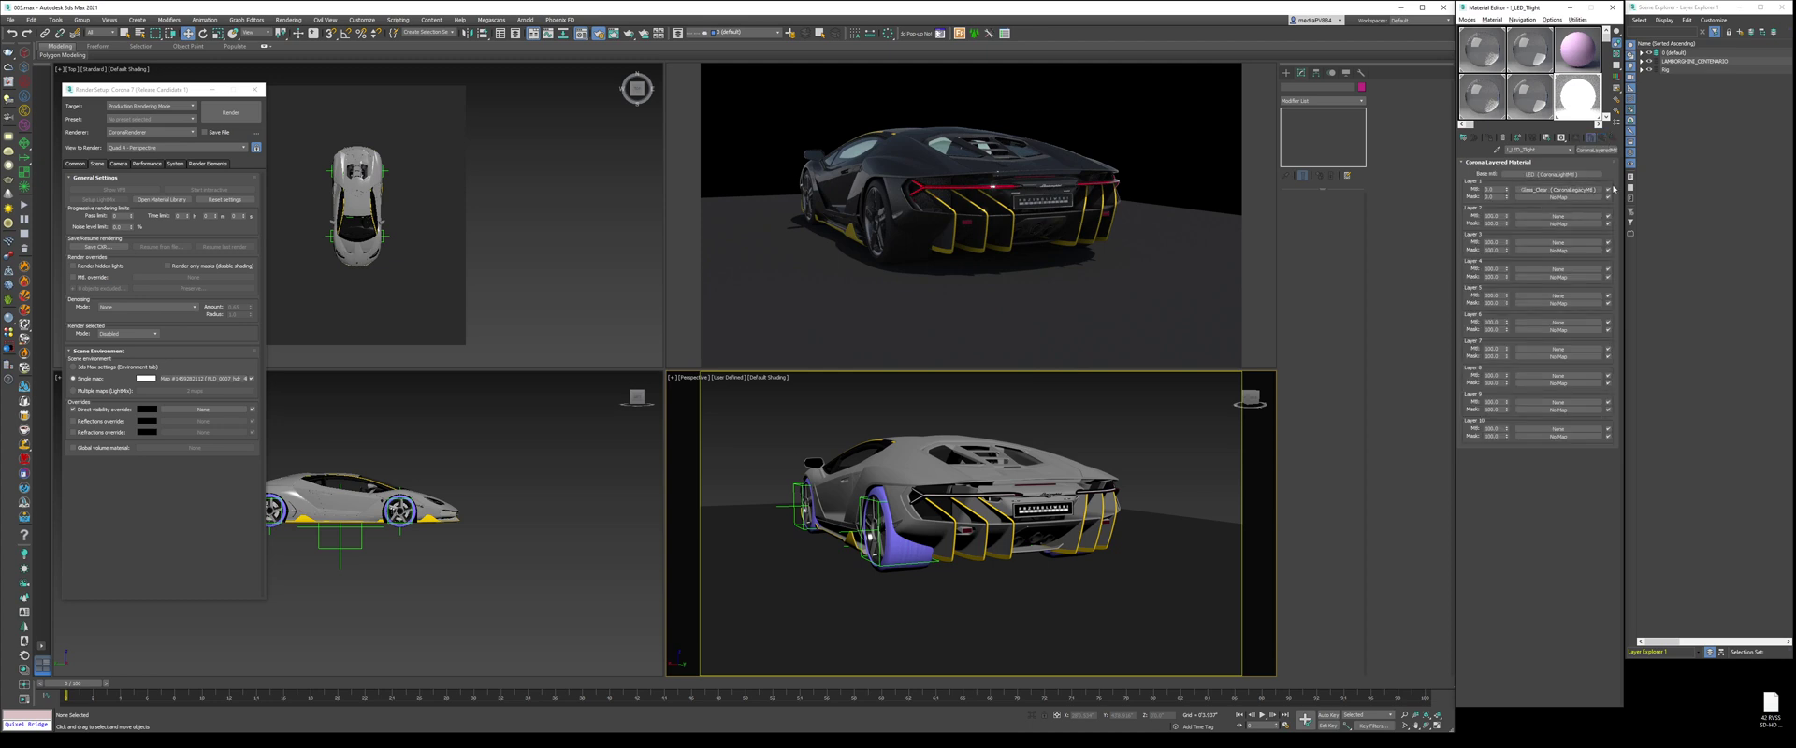
Step: Swap the base and Layer 1 materials of _LED_Tlight to switch the rear light off
left_click_drag(1574, 191, 1562, 175)
left_click(1521, 368)
left_click(1522, 388)
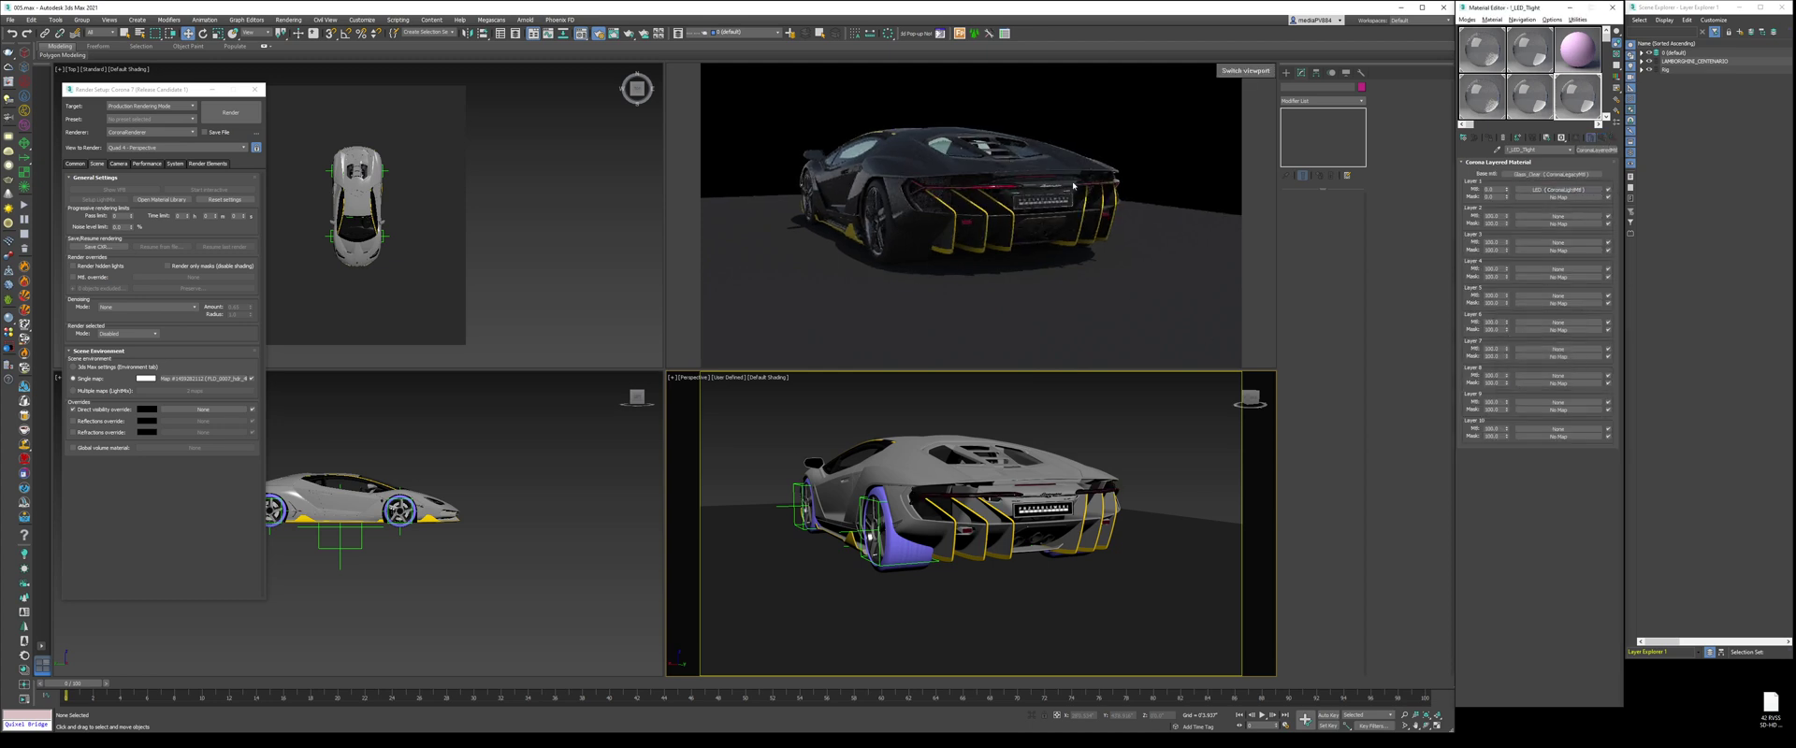
Step: Switch on the Top and DRL headlights by swapping base and Layer 1 in both materials, and inspect the car's front
middle_click_drag(1061, 407, 1386, 413, "alt")
left_click(1536, 105)
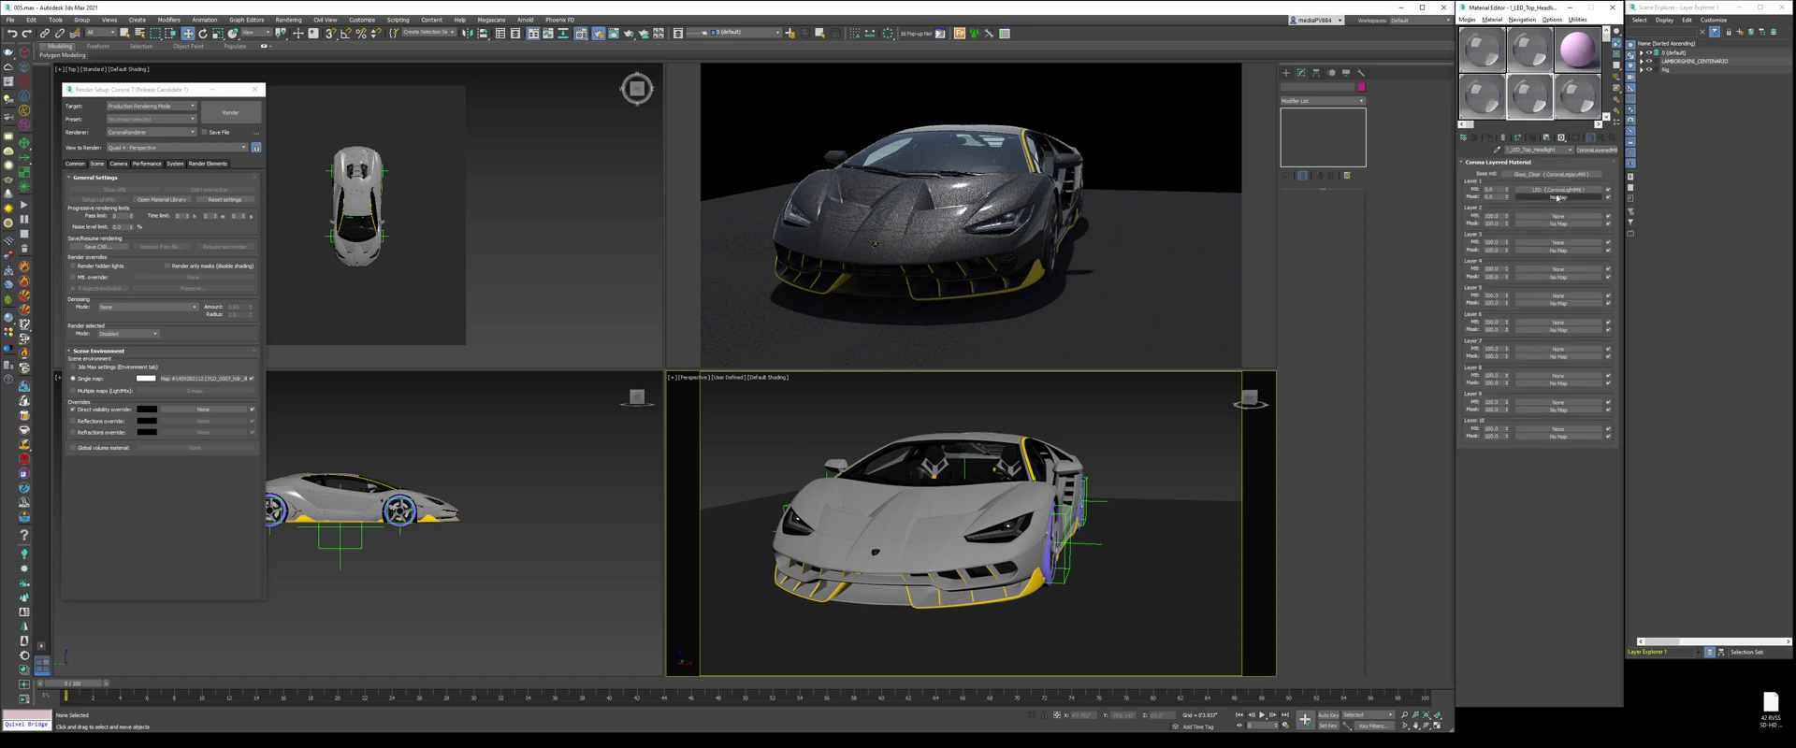
left_click_drag(1566, 176, 1522, 352)
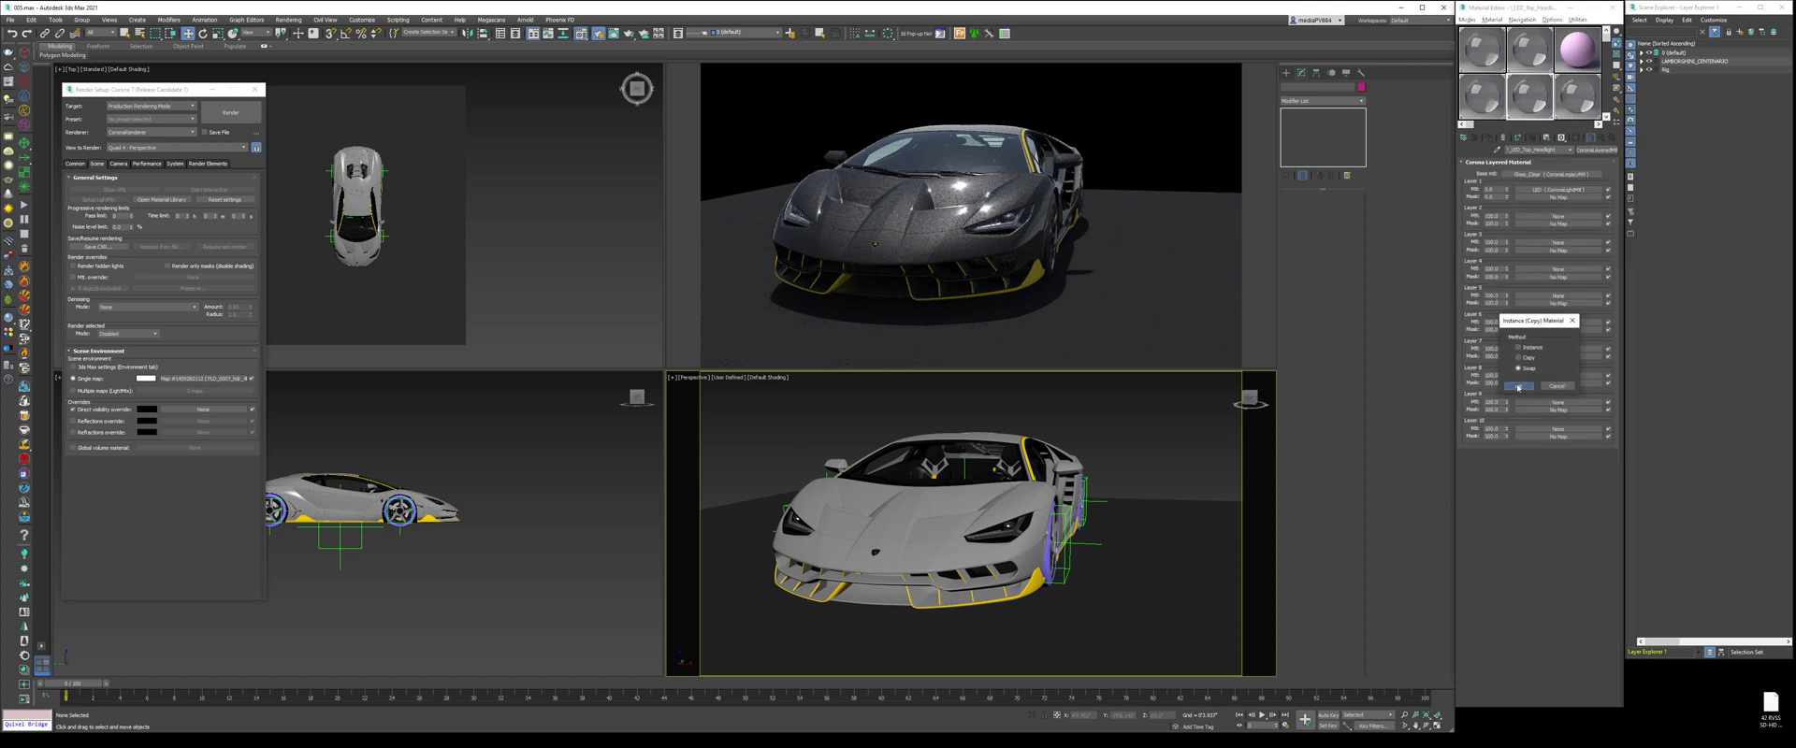
left_click(1518, 386)
left_click(1485, 113)
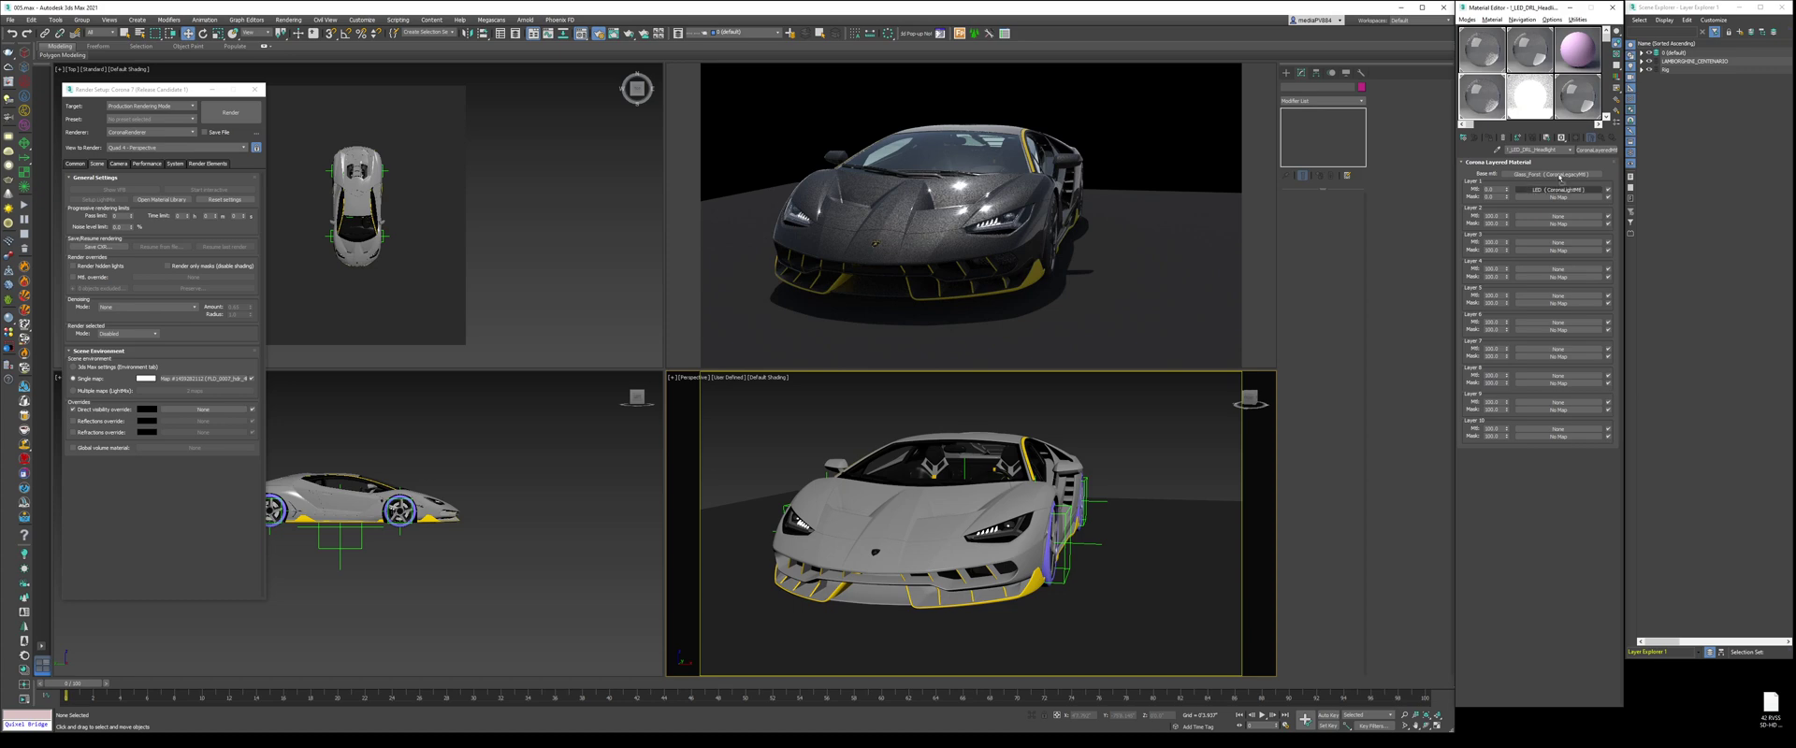
left_click_drag(1557, 174, 1557, 190)
left_click(1518, 387)
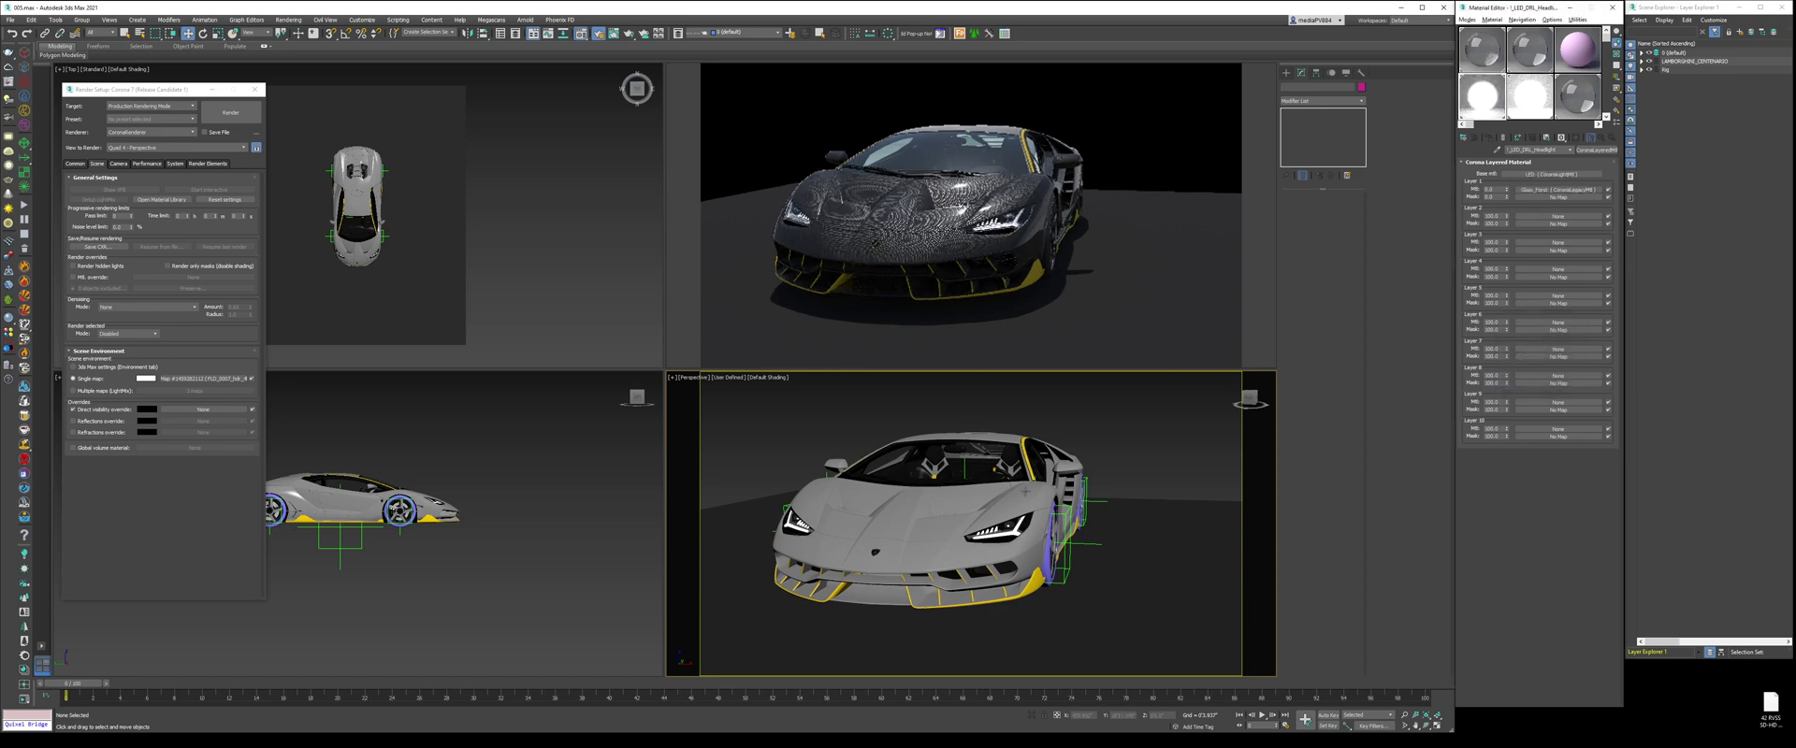
middle_click_drag(1025, 491, 1088, 477, "alt")
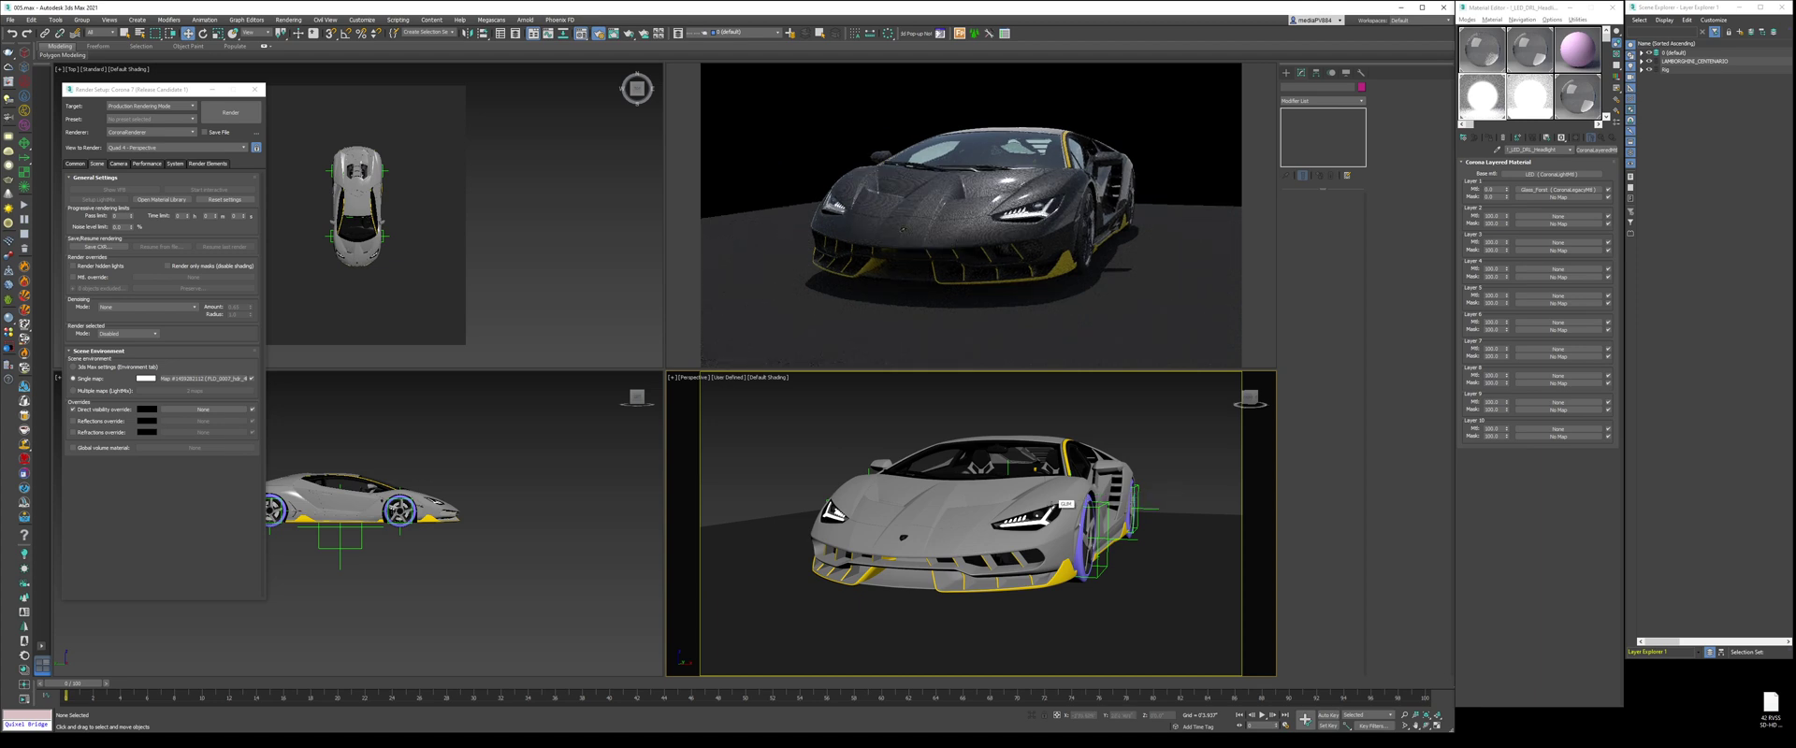
middle_click_drag(1057, 494, 1014, 495, "alt")
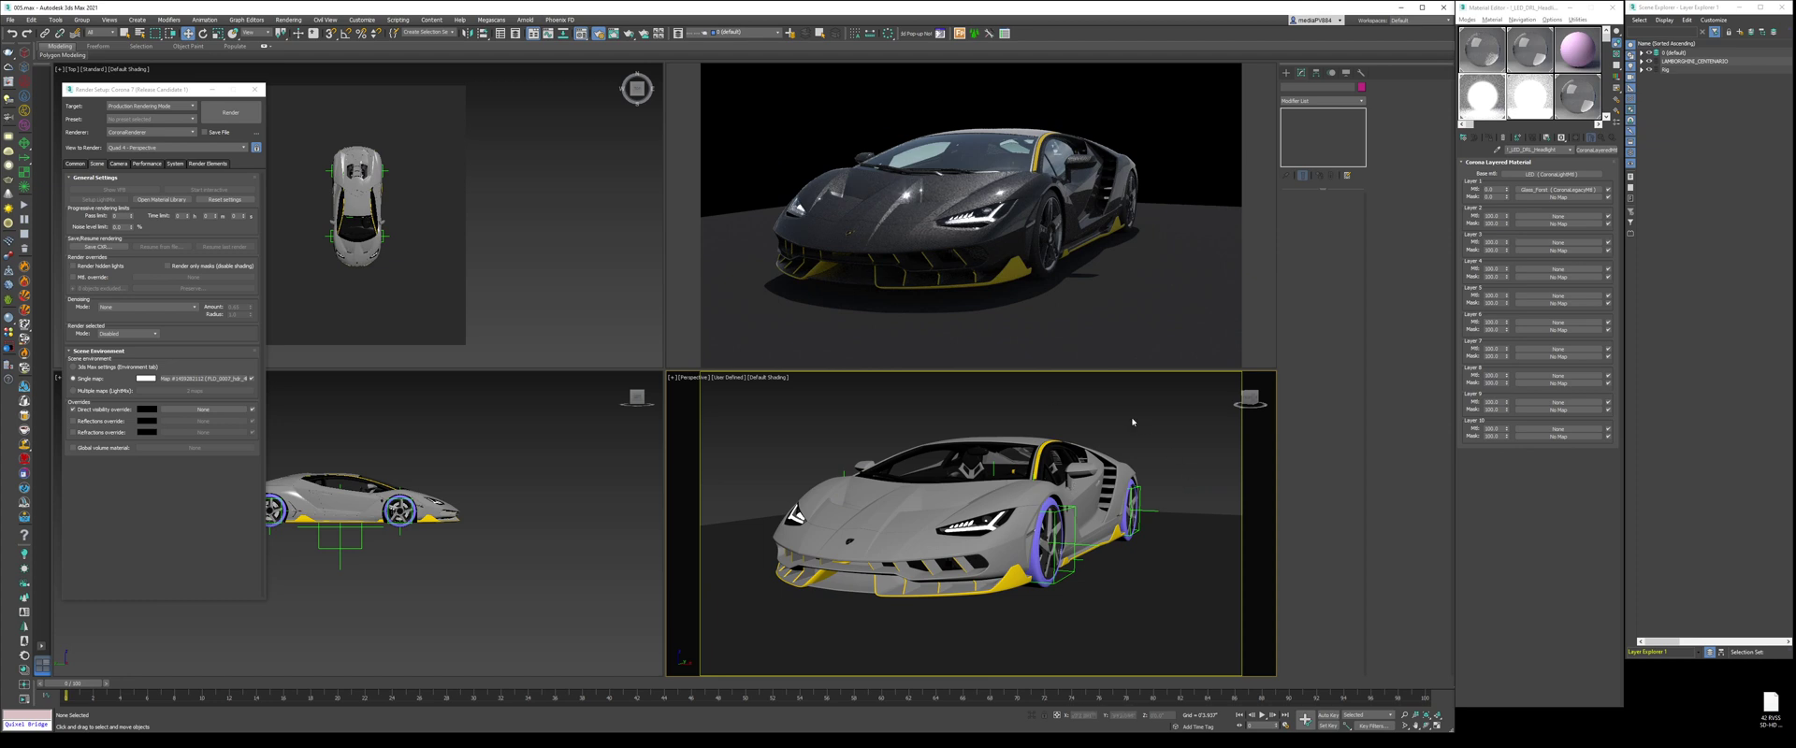
Step: Switch the DRL and Top headlights off by swapping base and Layer 1 back in both materials
left_click_drag(1543, 190, 1541, 174)
left_click(1520, 368)
left_click(1517, 385)
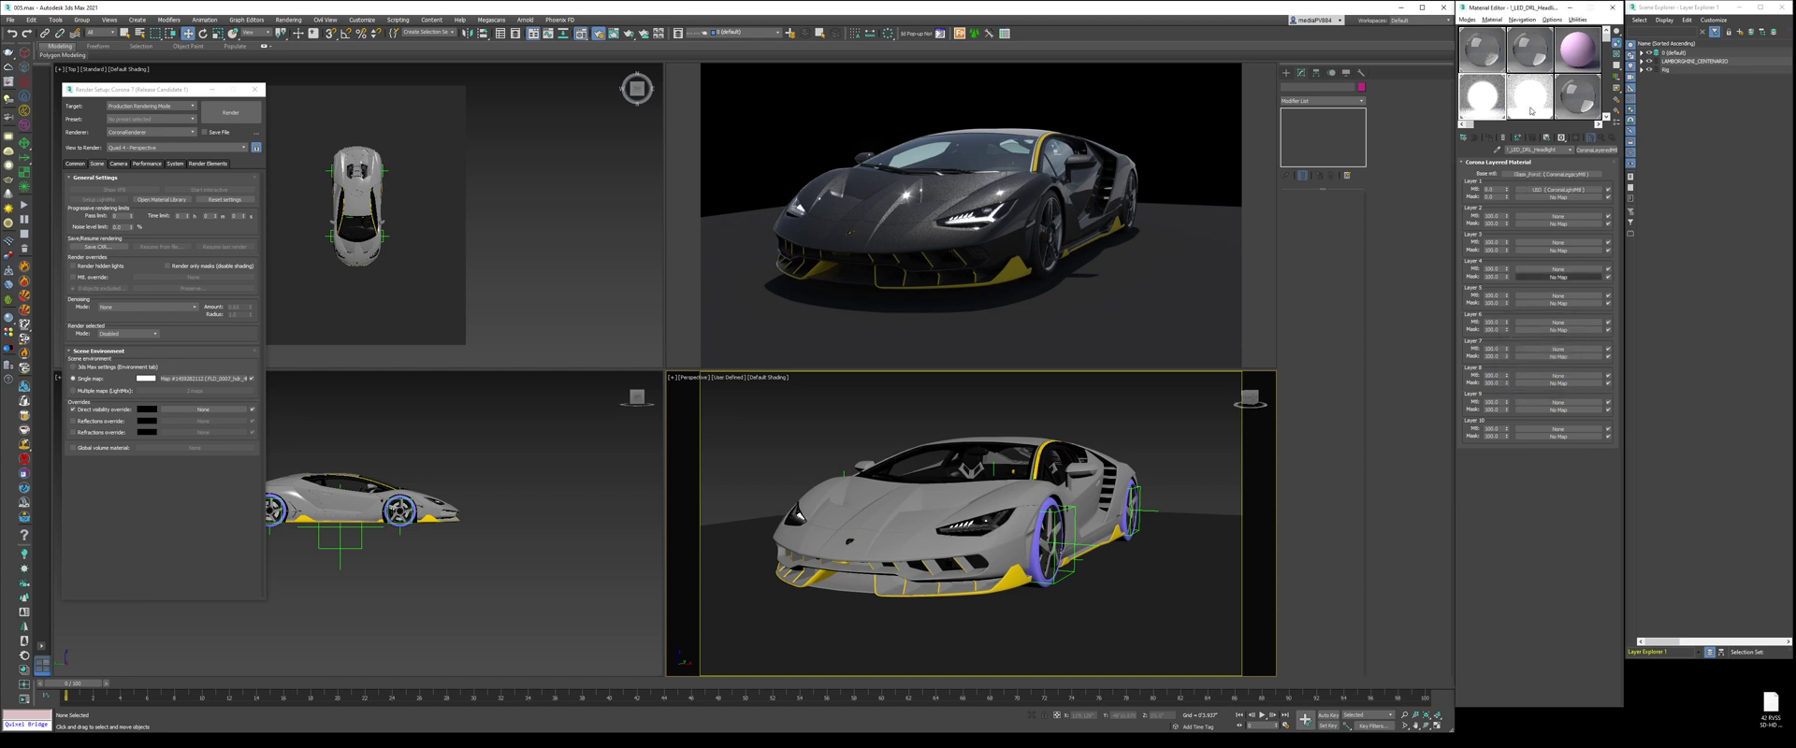
left_click_drag(1548, 183, 1554, 190)
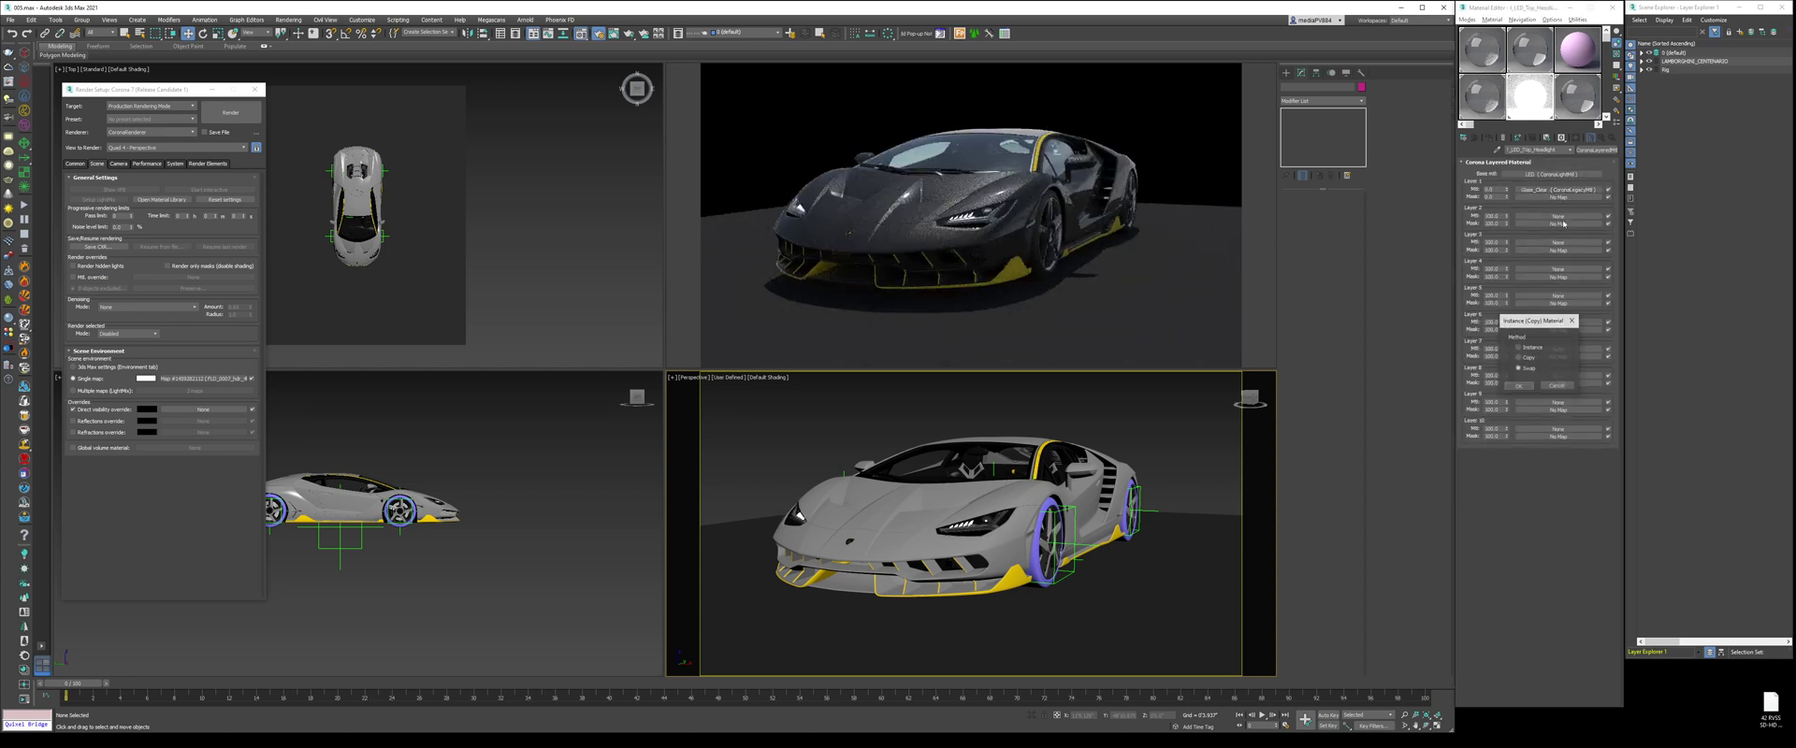
left_click(1518, 385)
Step: Review the DRL headlight, Top headlight and rear light LED materials in the sample slots and the scene materials list
left_click(1584, 91)
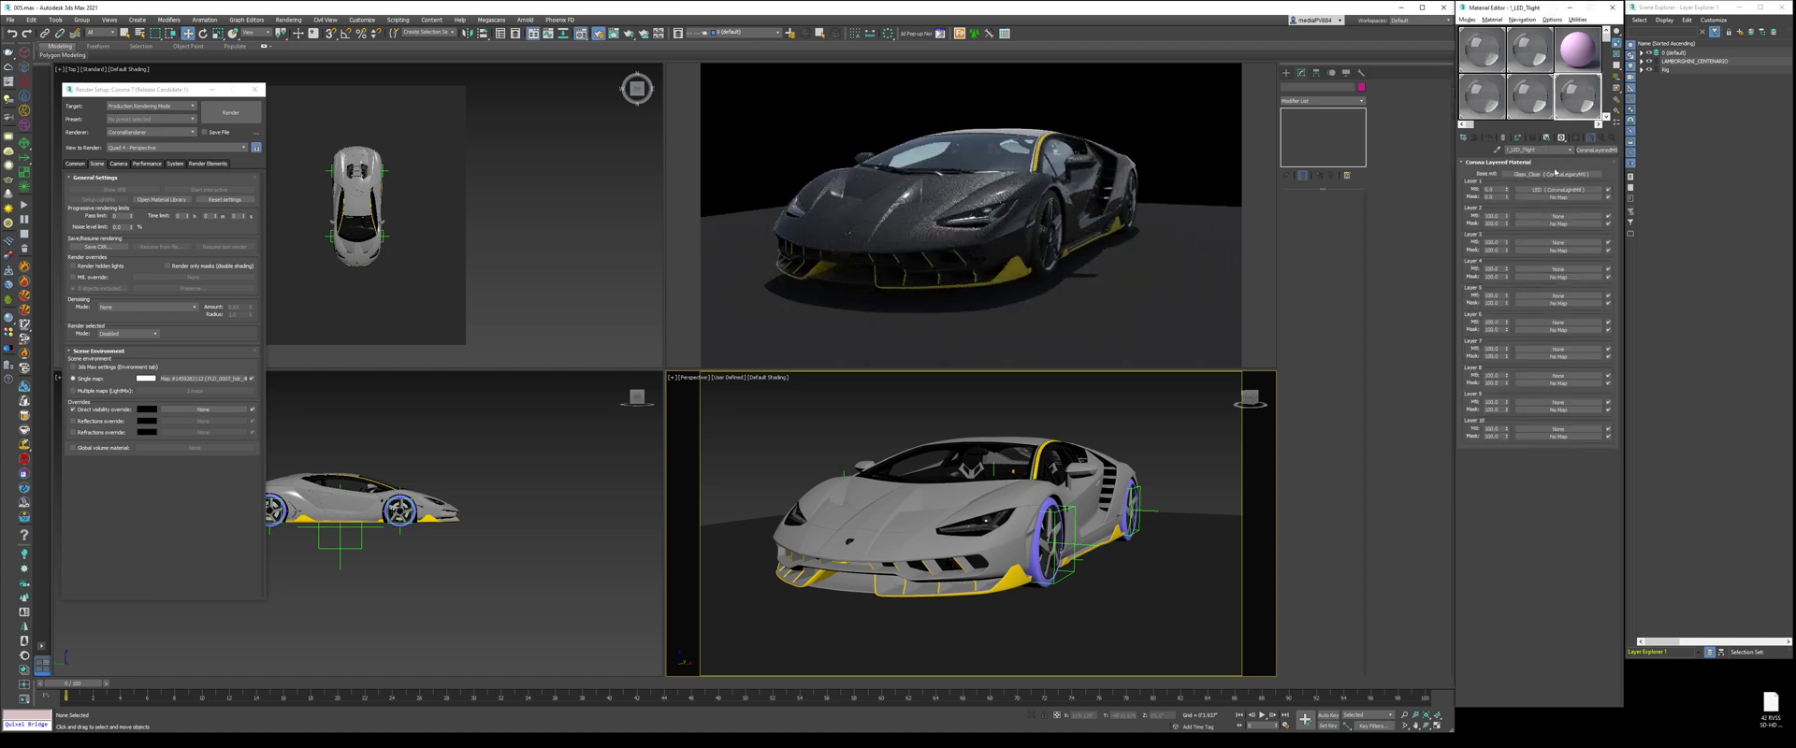
left_click(1481, 51)
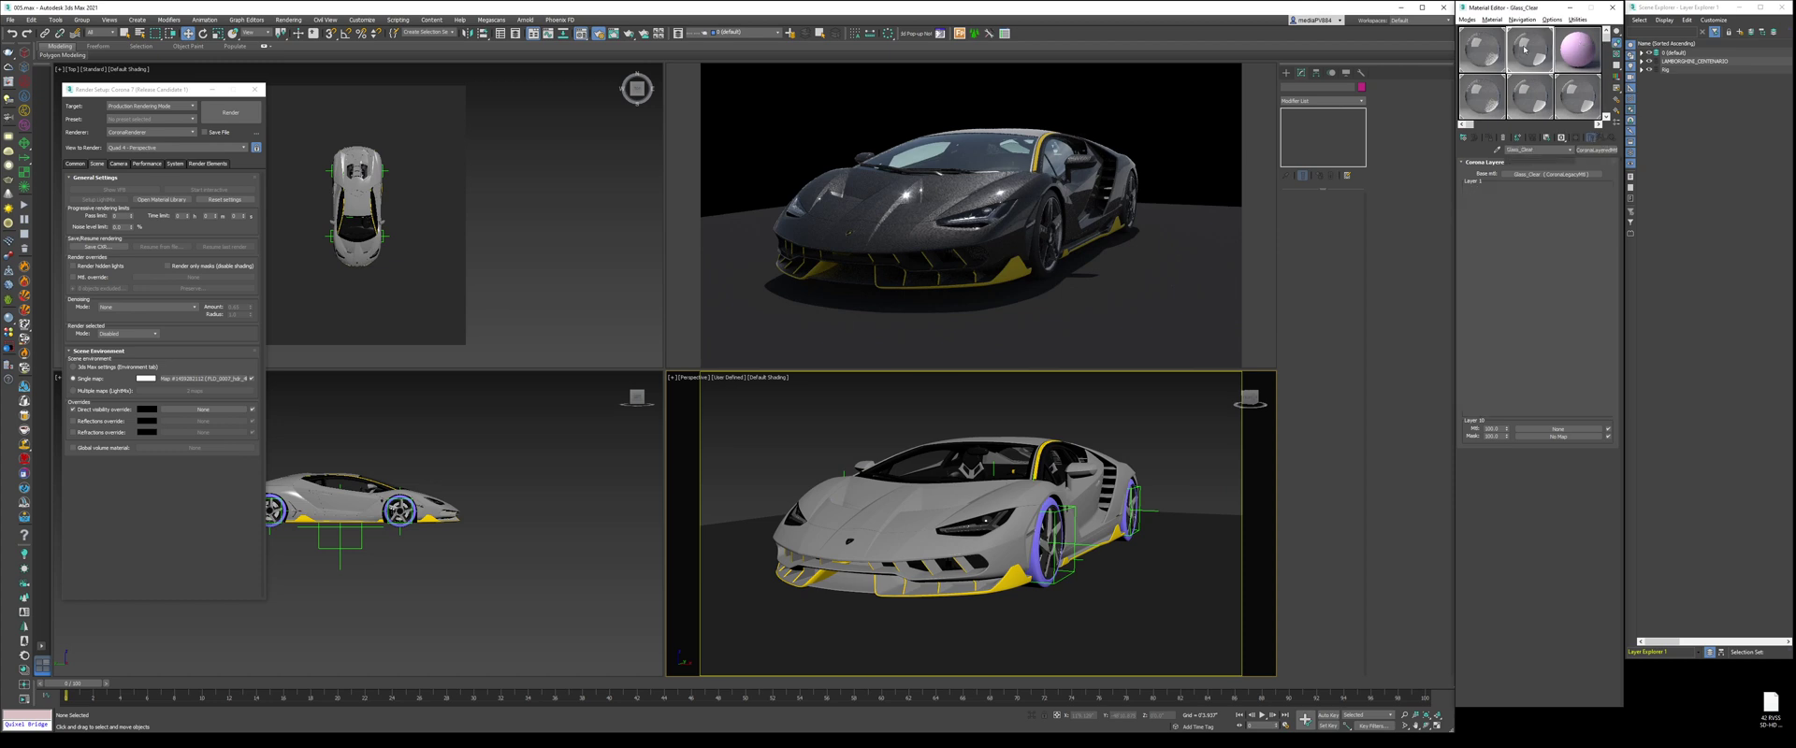
left_click(1486, 88)
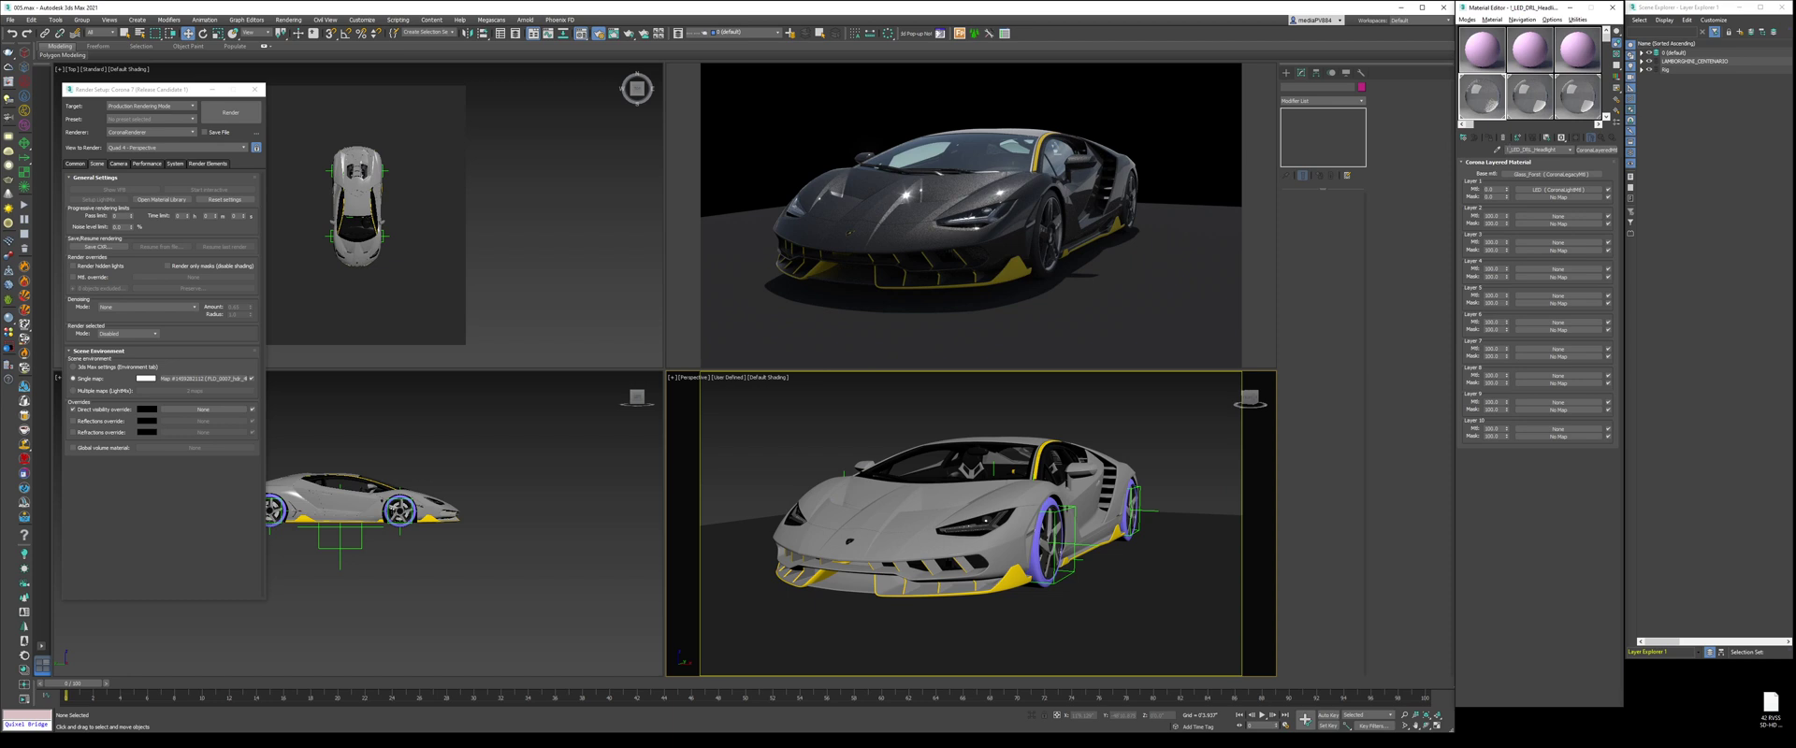
left_click(1530, 96)
left_click(1578, 115)
left_click(1464, 139)
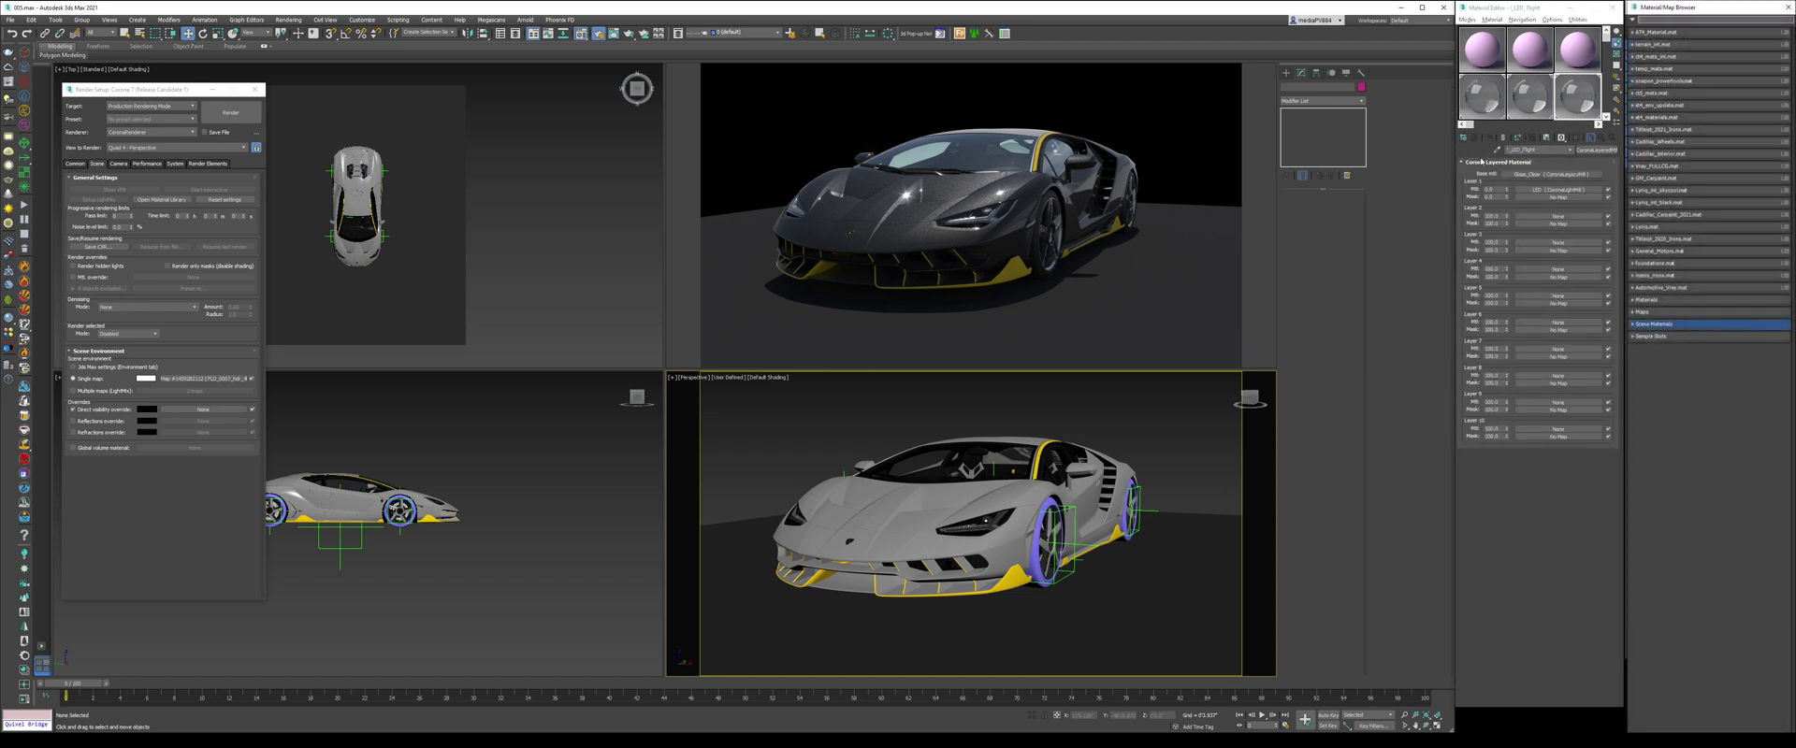
left_click(1653, 323)
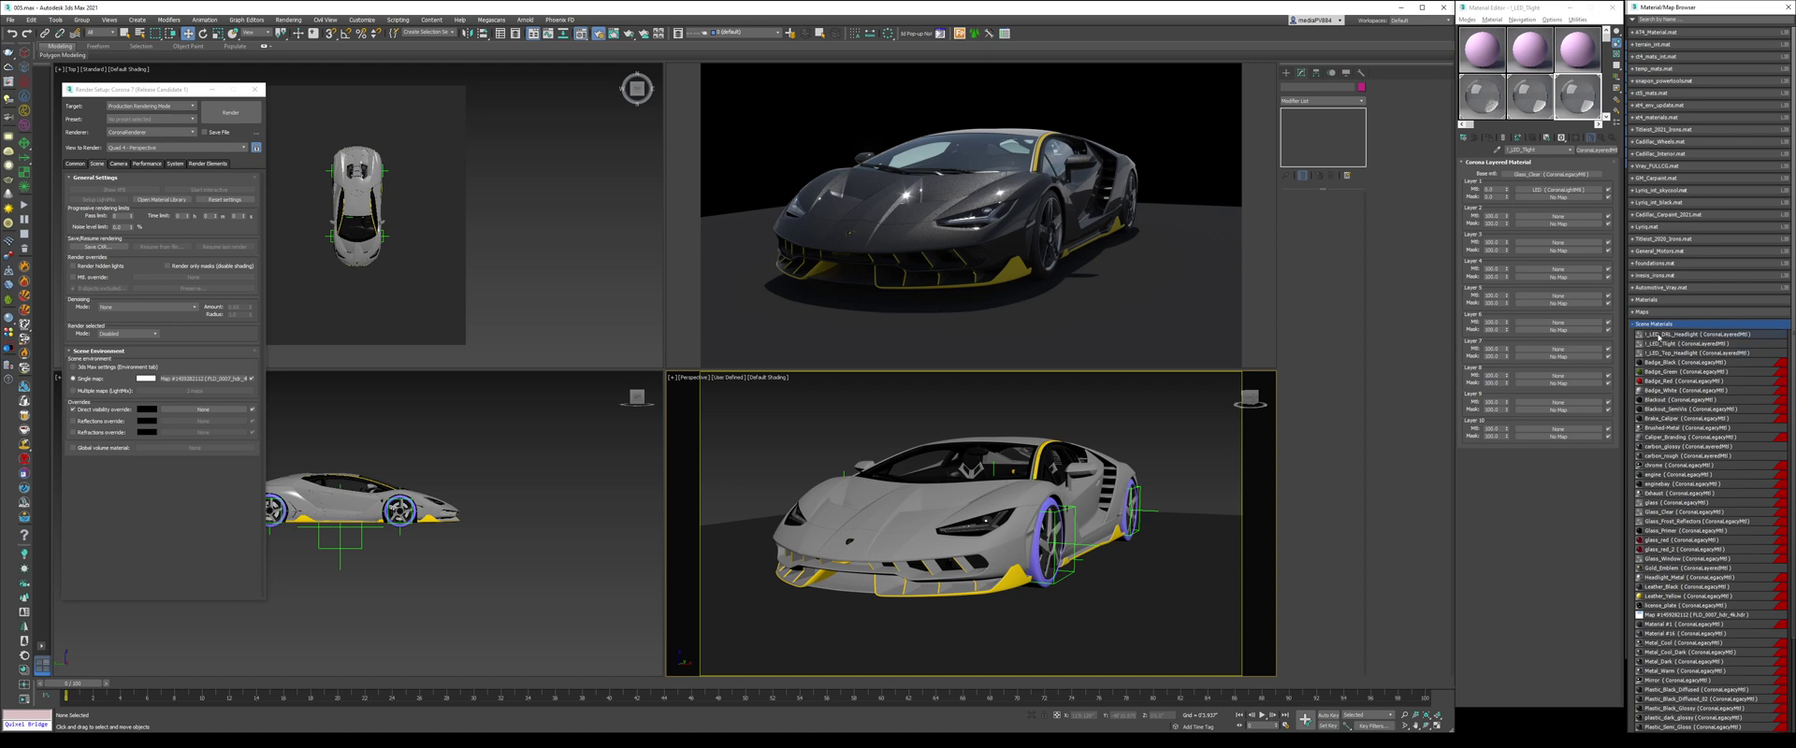
left_click(1786, 7)
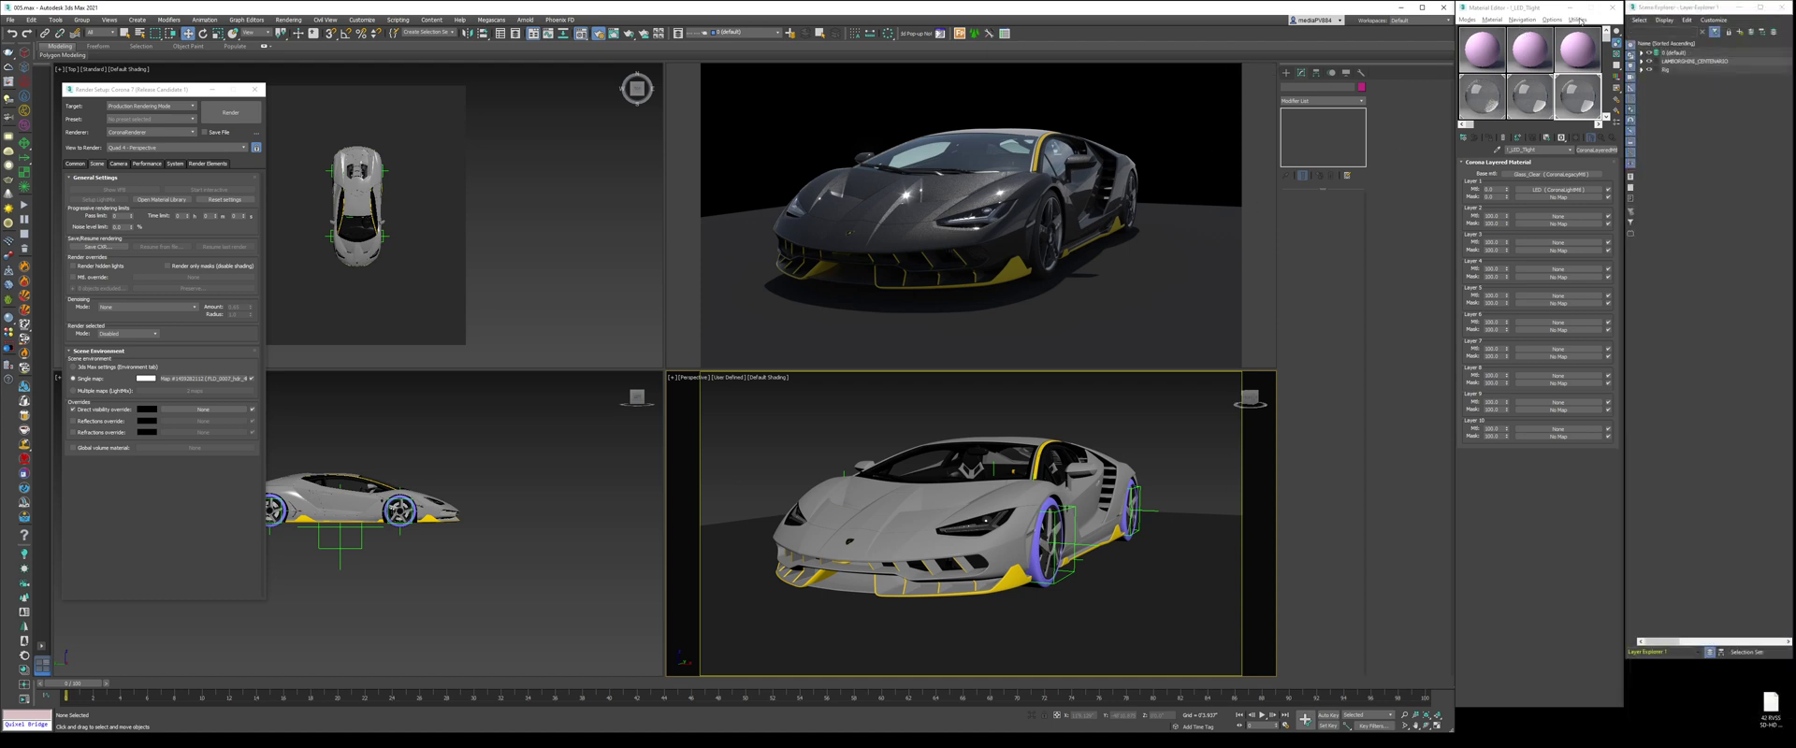
Step: Show edged faces at the front headlight and select the round lens inside it
scroll(972, 566, "up", 10)
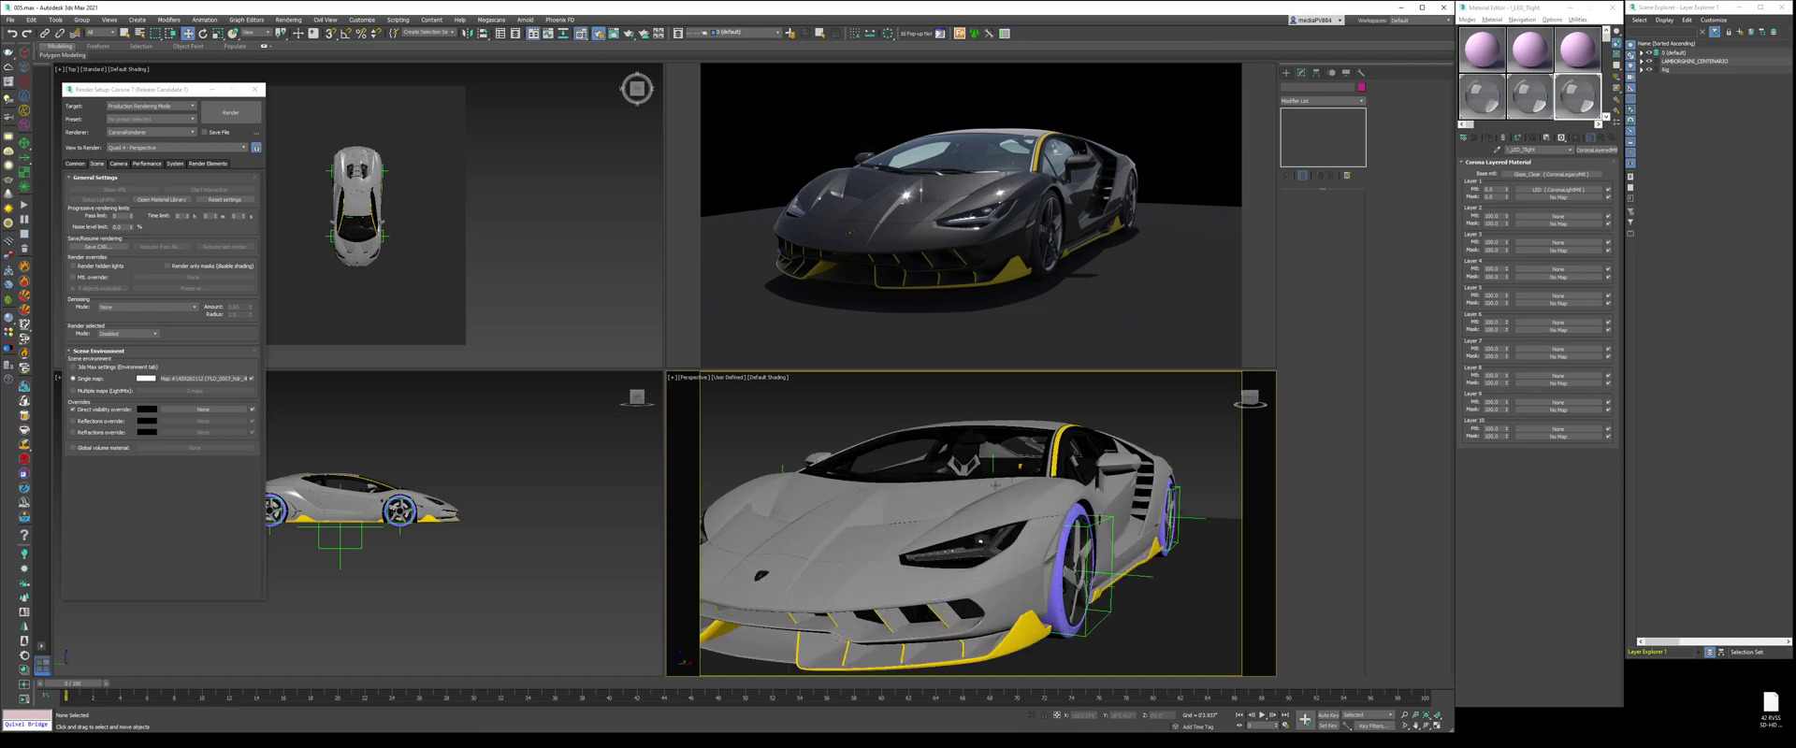
right_click(972, 566)
scroll(1075, 556, "up", 6)
key("F4")
left_click(1075, 555)
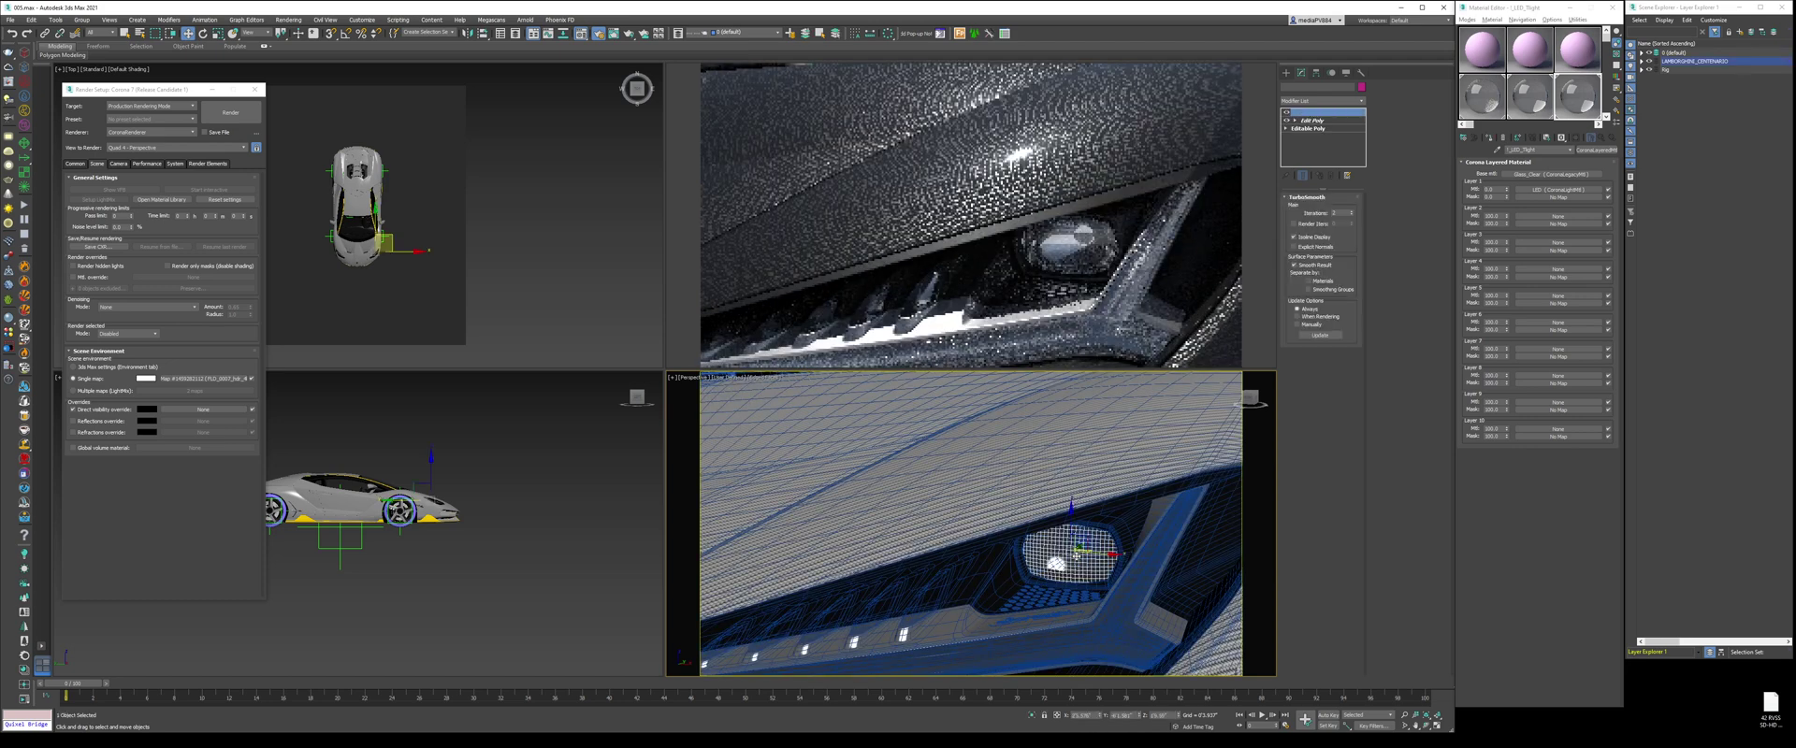
Step: Hide the headlight's round lens and load the Reflector material from the part behind it into the first sample slot
right_click(1105, 530)
left_click(1134, 513)
left_click(1055, 563)
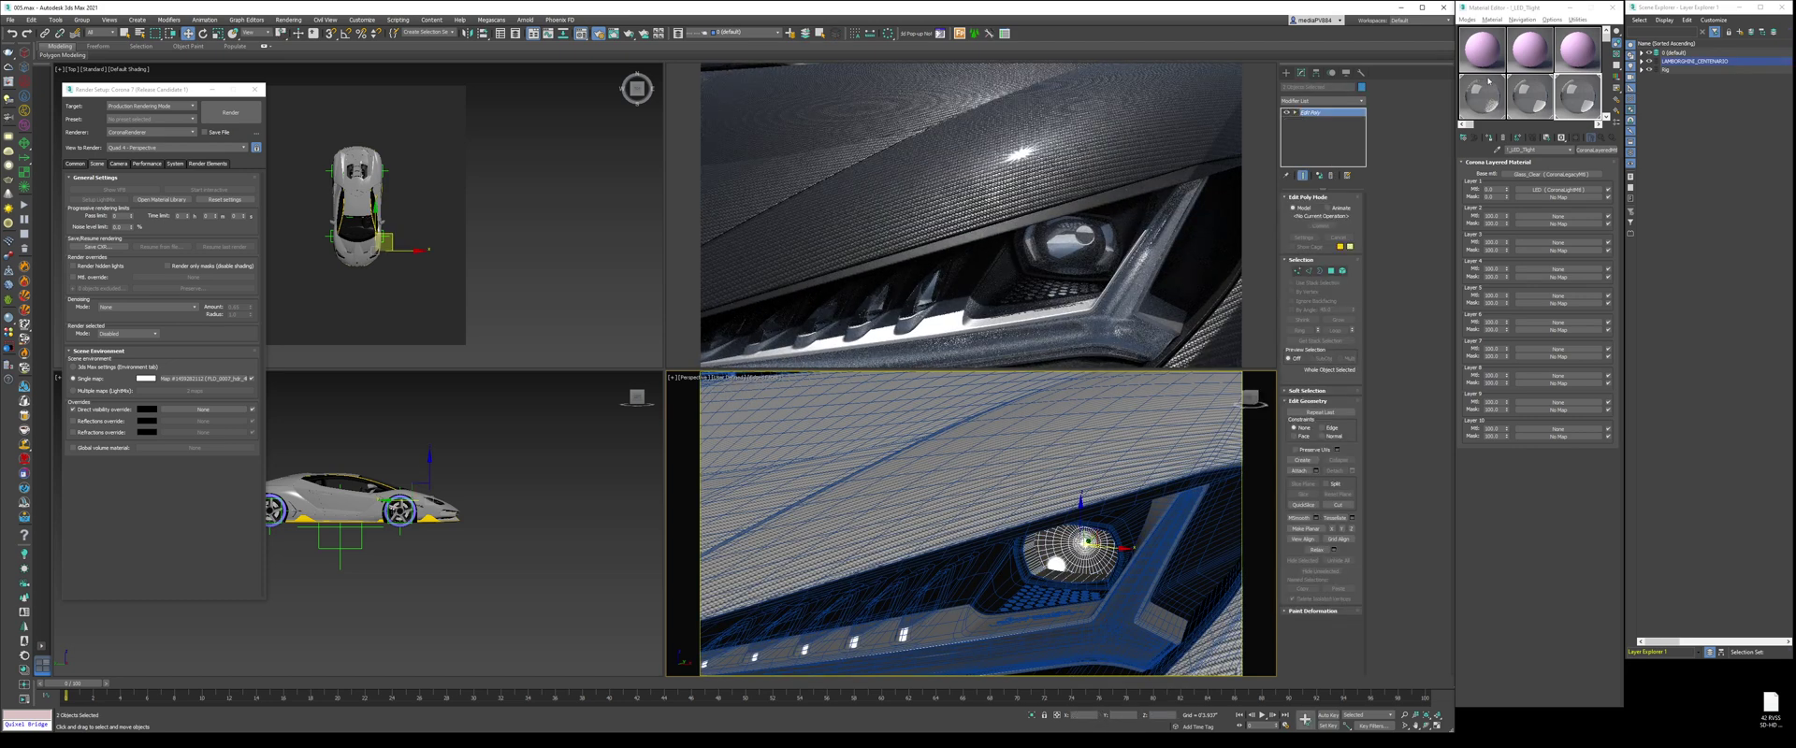
left_click(1482, 49)
key("q")
left_click(1085, 544)
key("F4")
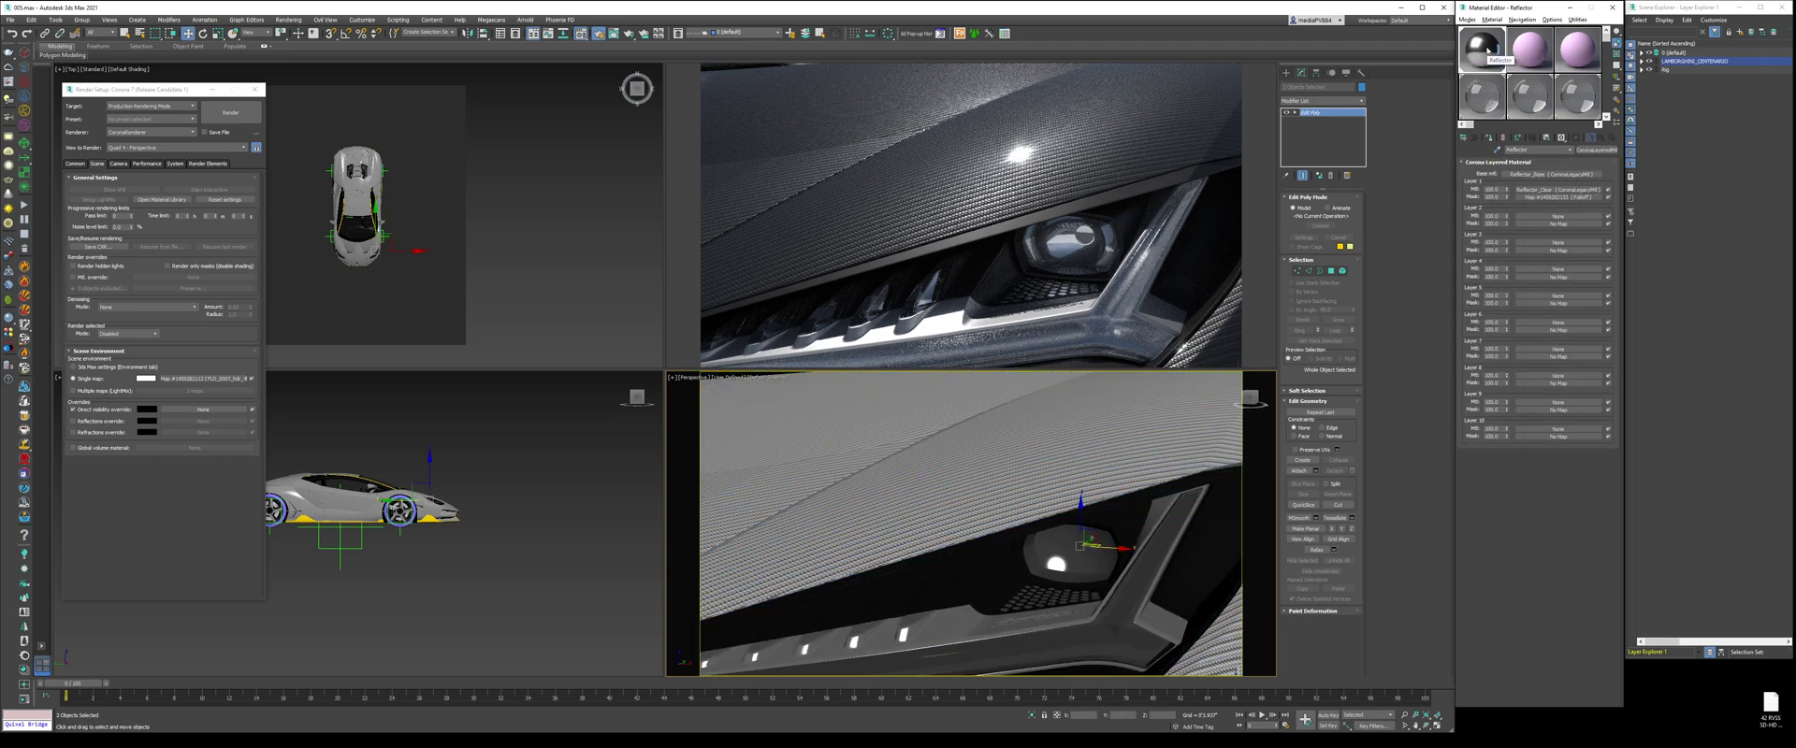
Step: Load the plastic_dark_glossy scene material into the second sample slot
left_click(1528, 51)
left_click(1463, 137)
scroll(1713, 614, "down", 4)
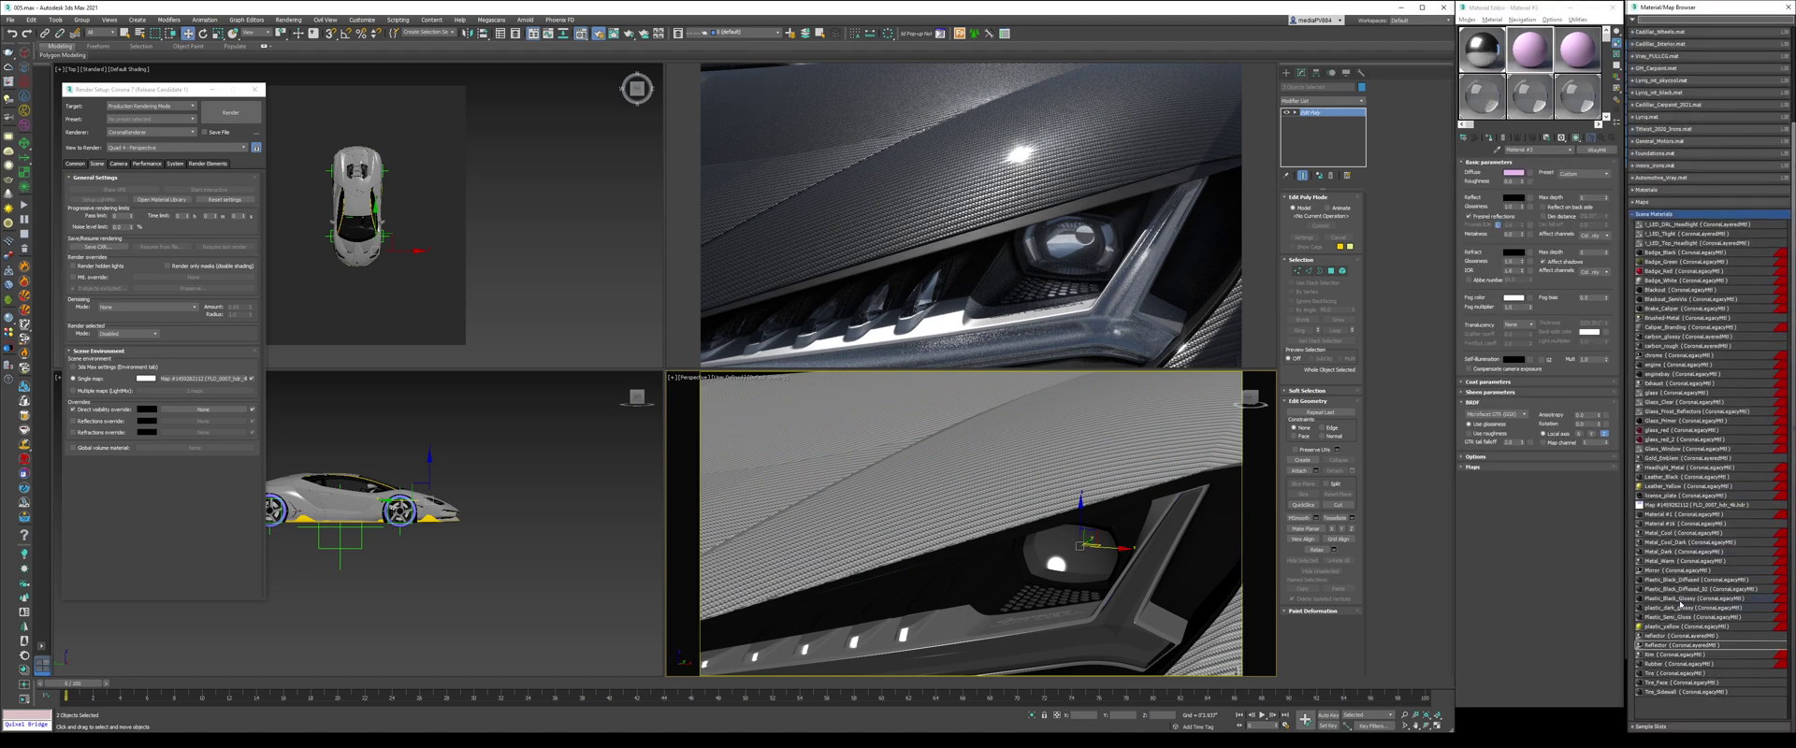
double_click(1698, 610)
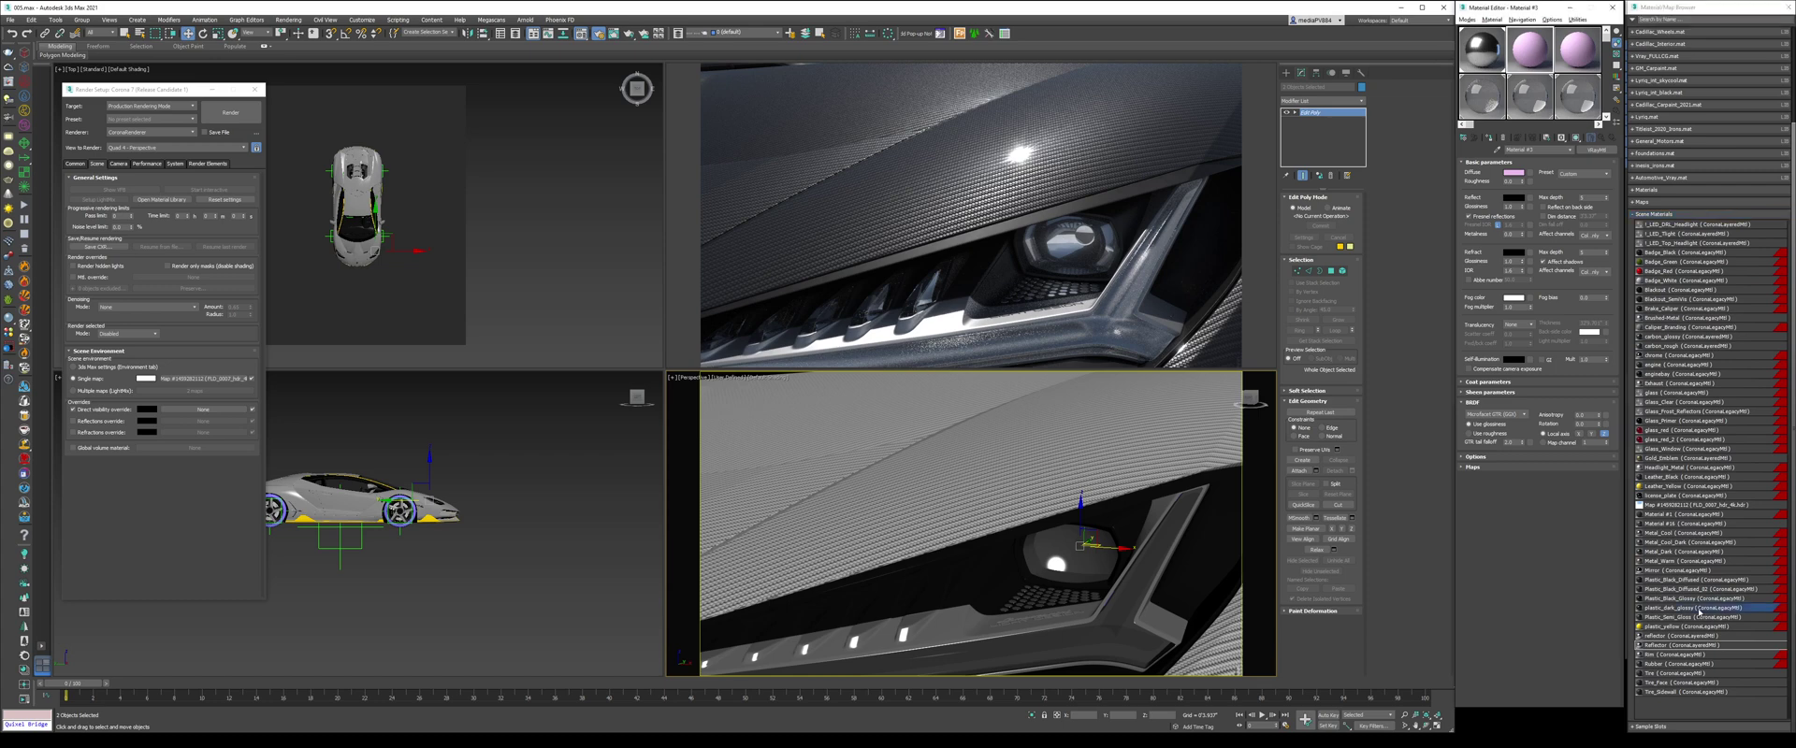
Step: Unhide all hidden objects and bring the whole front of the car back into view
right_click(1073, 522)
left_click(1092, 474)
scroll(1081, 509, "down", 10)
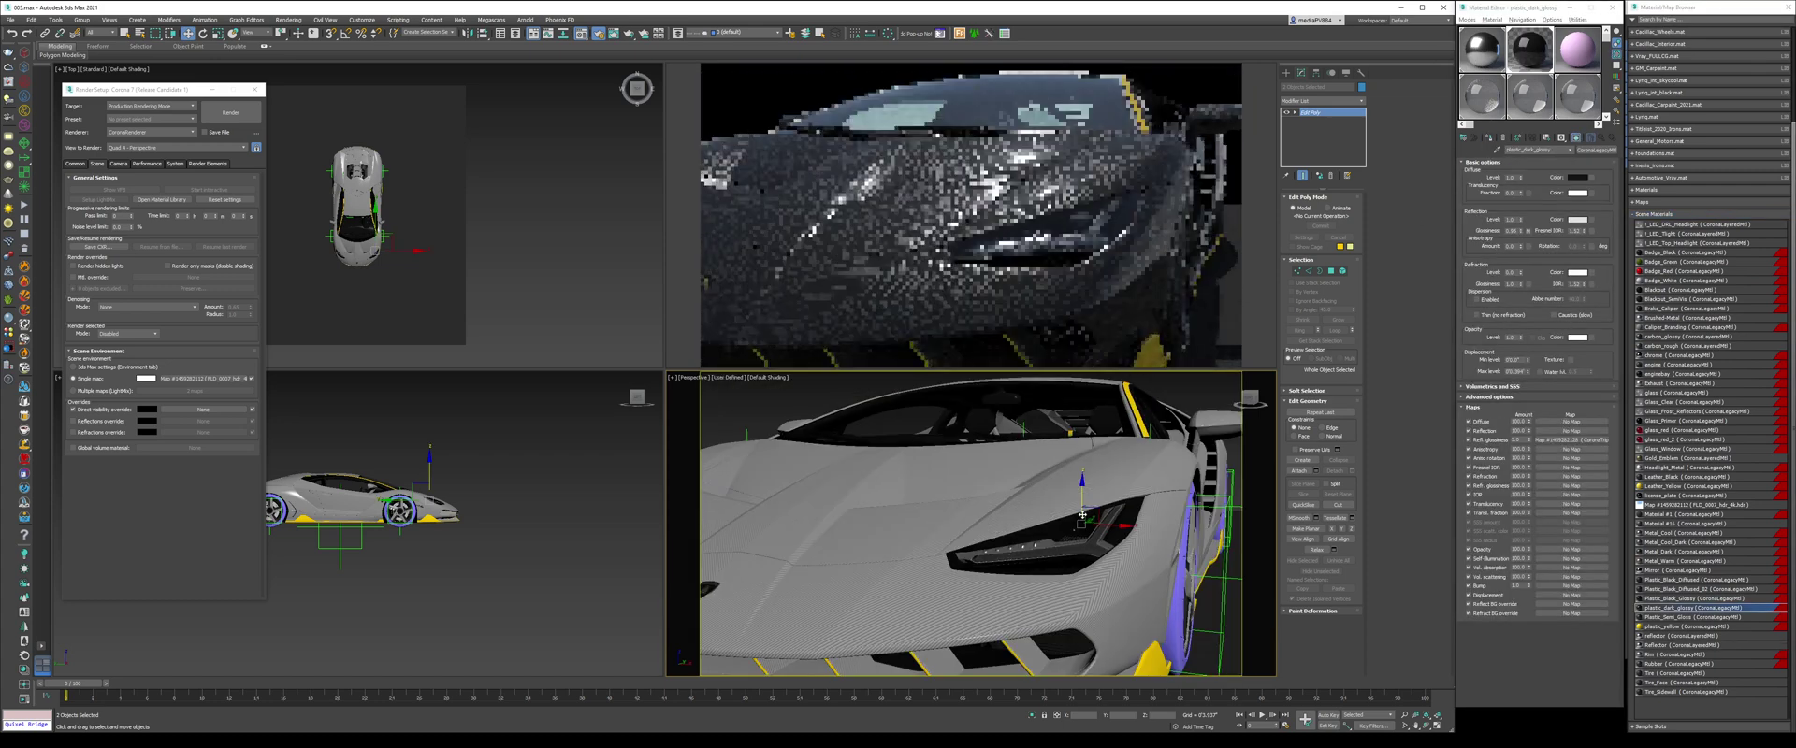
Step: Hide the round lens of the car's opposite headlight
middle_click_drag(1032, 527, 1137, 521, "alt")
scroll(782, 542, "up", 4)
scroll(783, 540, "up", 5)
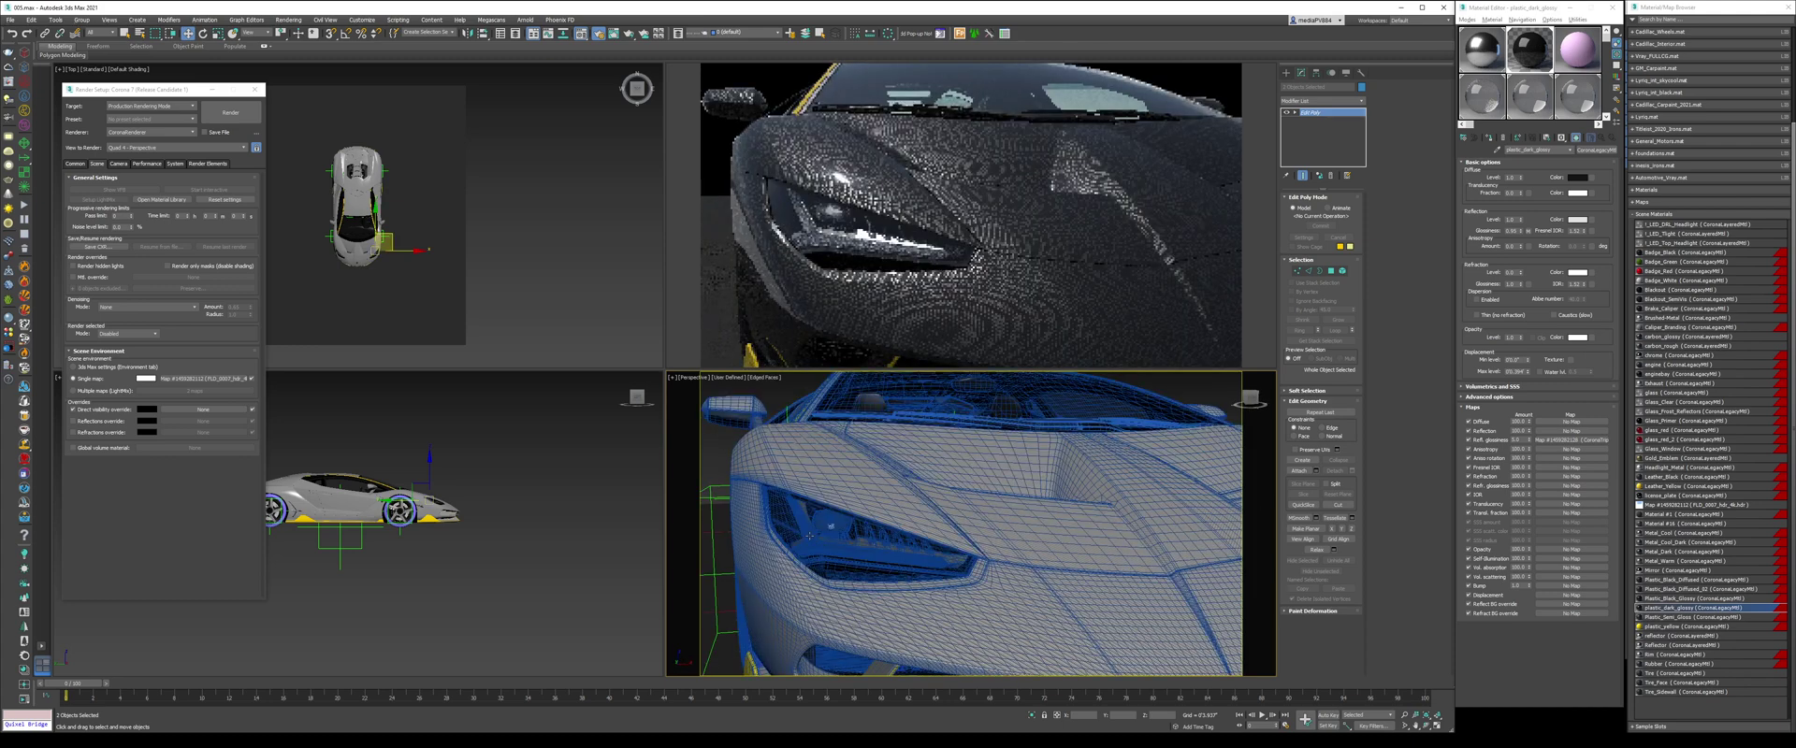
right_click(802, 528)
left_click(831, 524)
scroll(832, 525, "up", 5)
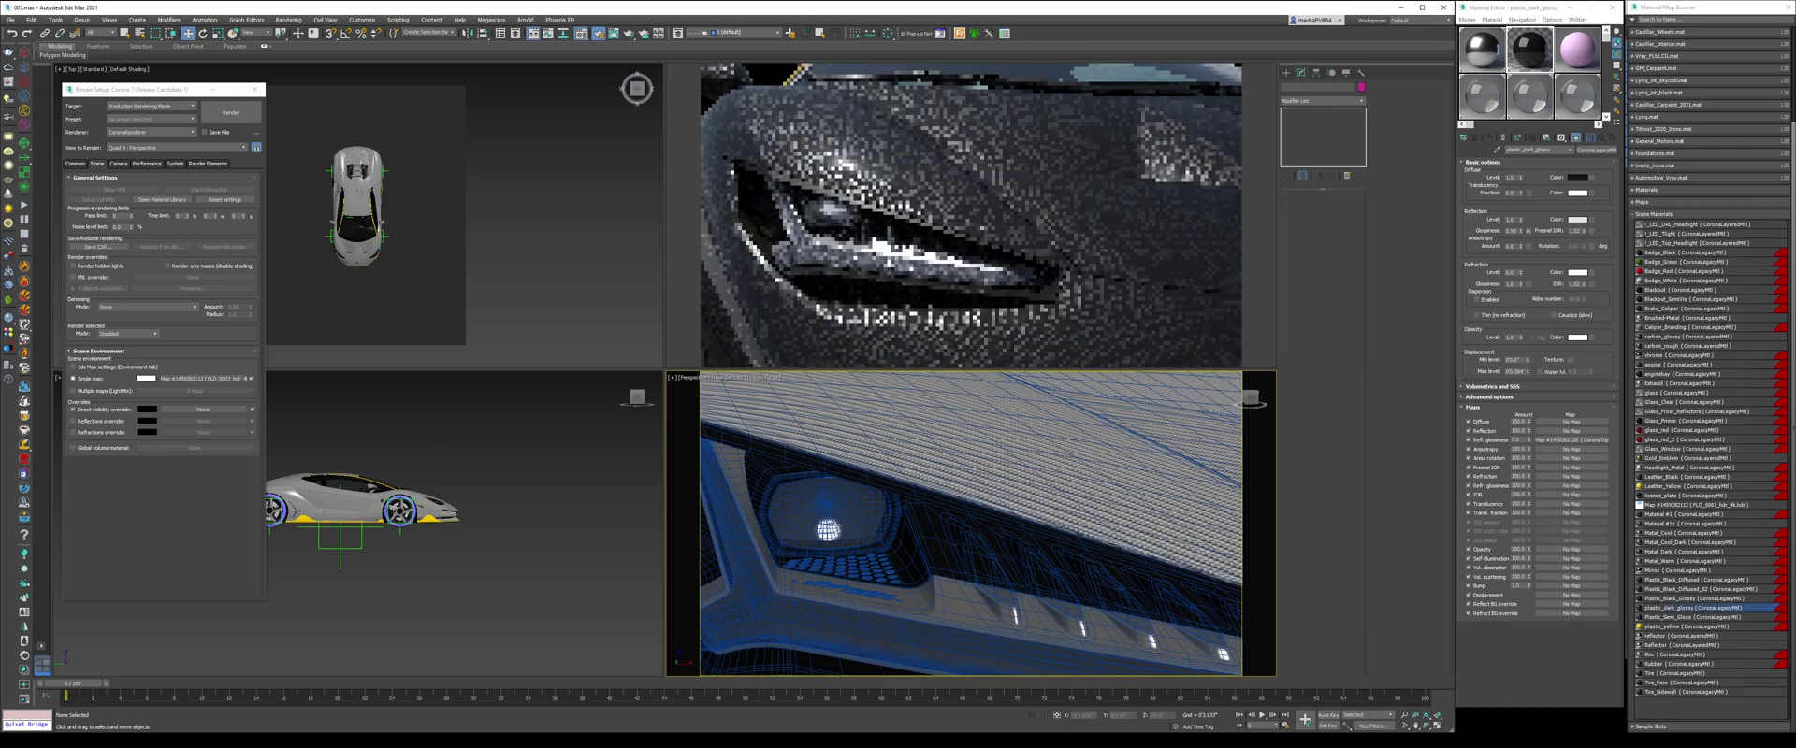
left_click(830, 524)
right_click(830, 524)
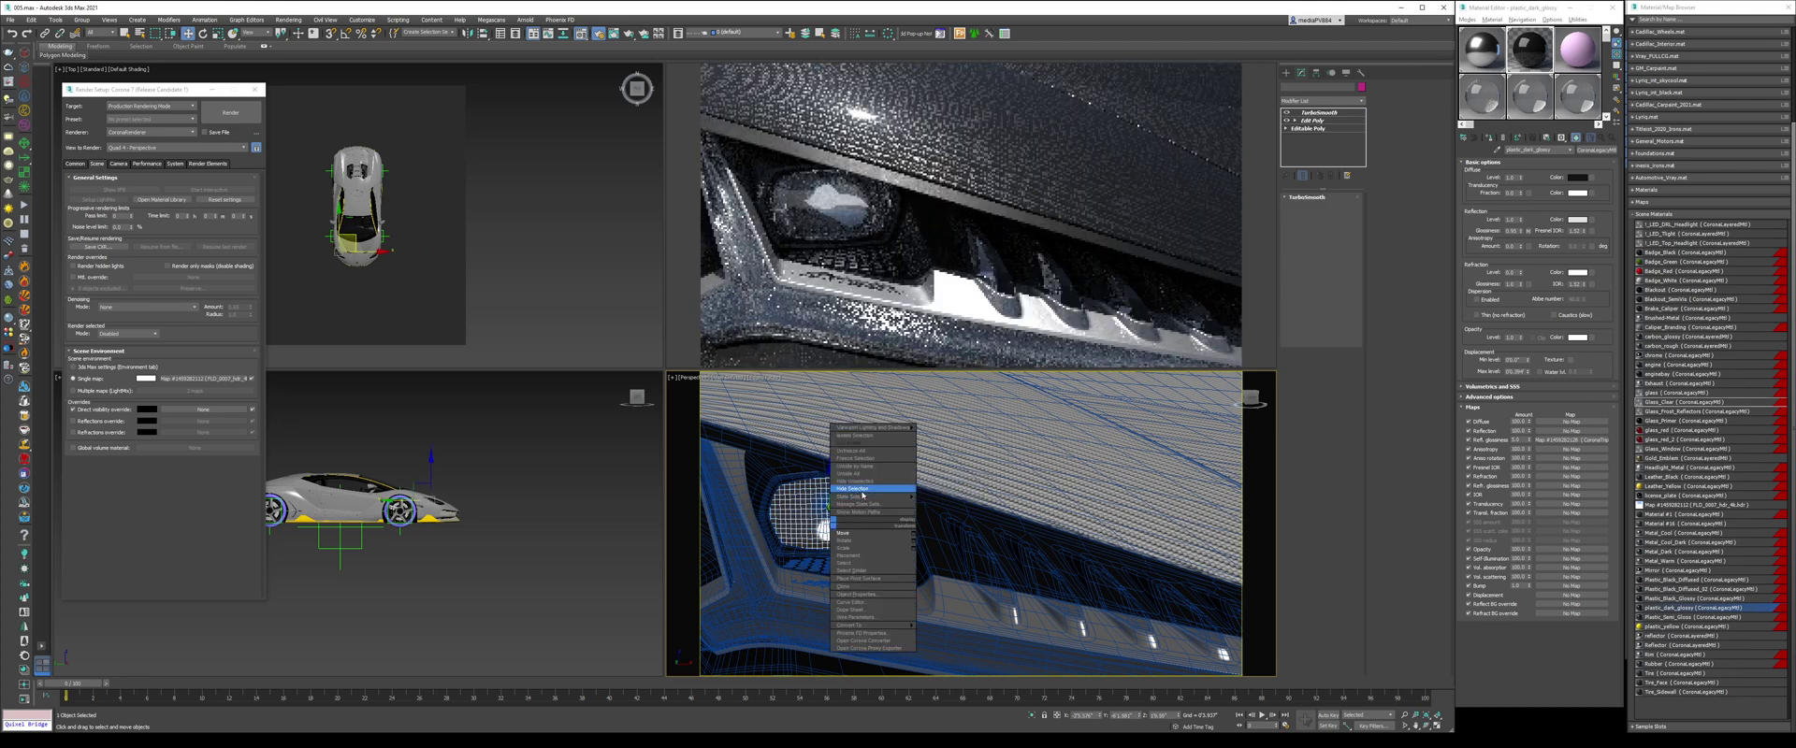
left_click(857, 489)
Step: Try to select the lamp parts behind the hidden lens in shaded and wireframe display
left_click(840, 539)
left_click(840, 538)
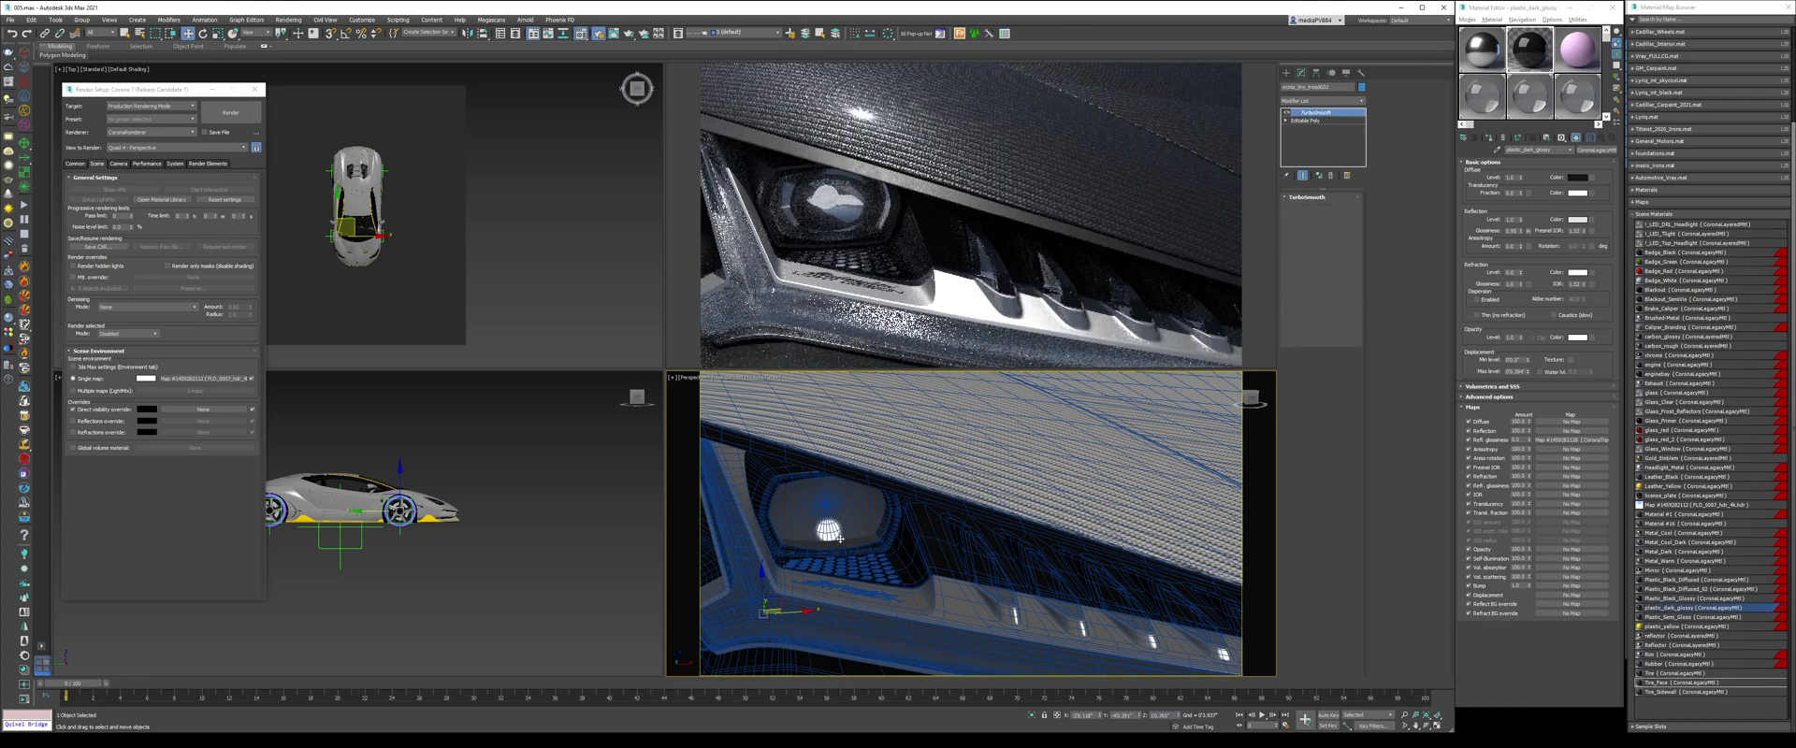
scroll(839, 538, "down", 8)
key("F3")
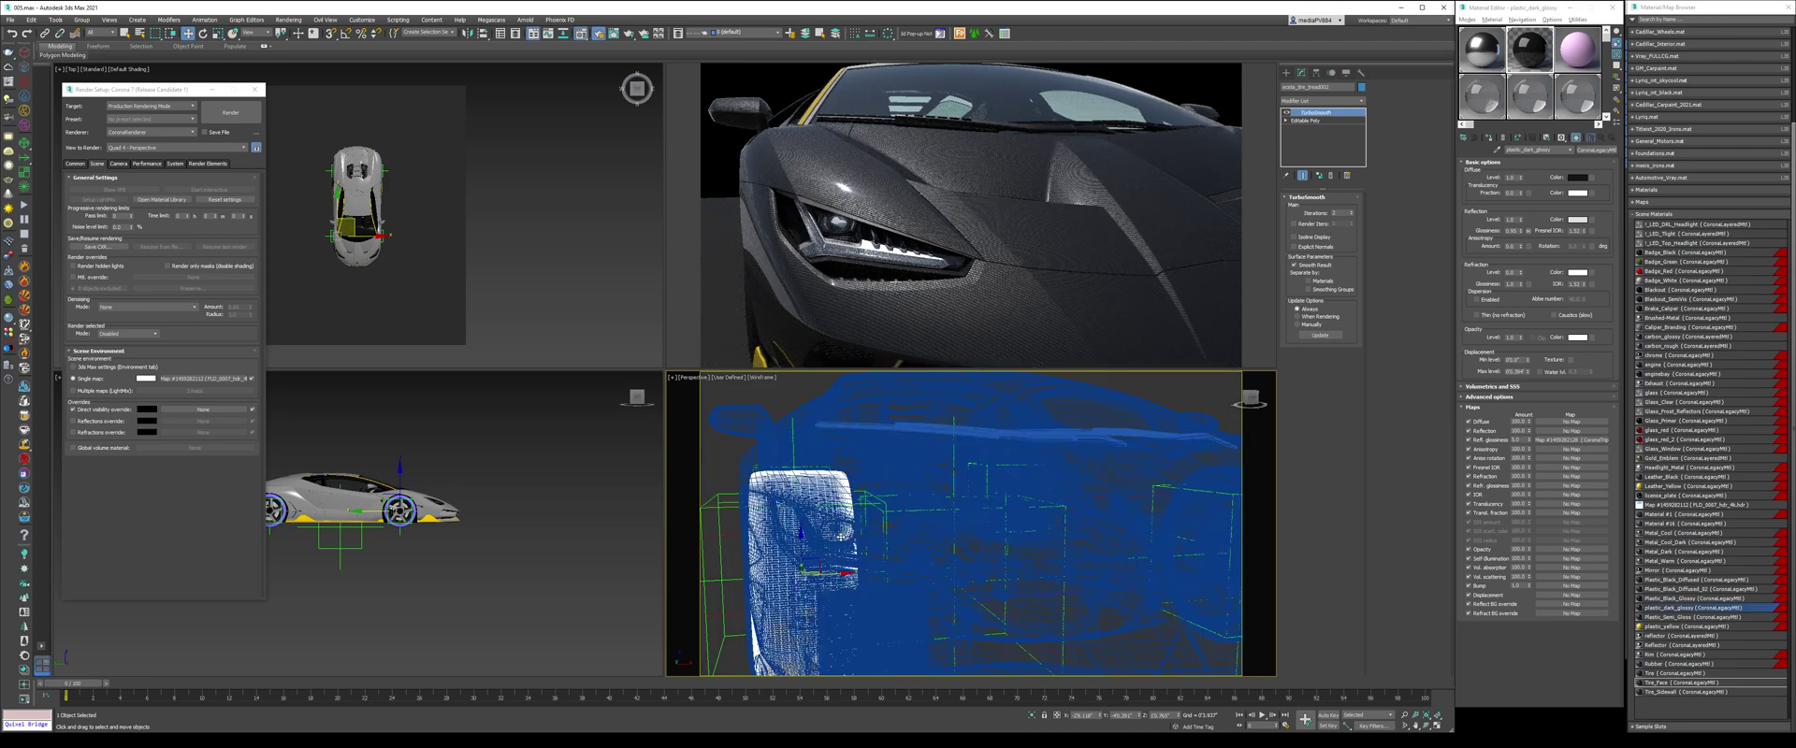
key("F3")
scroll(948, 525, "up", 8)
left_click(948, 524)
key("F3")
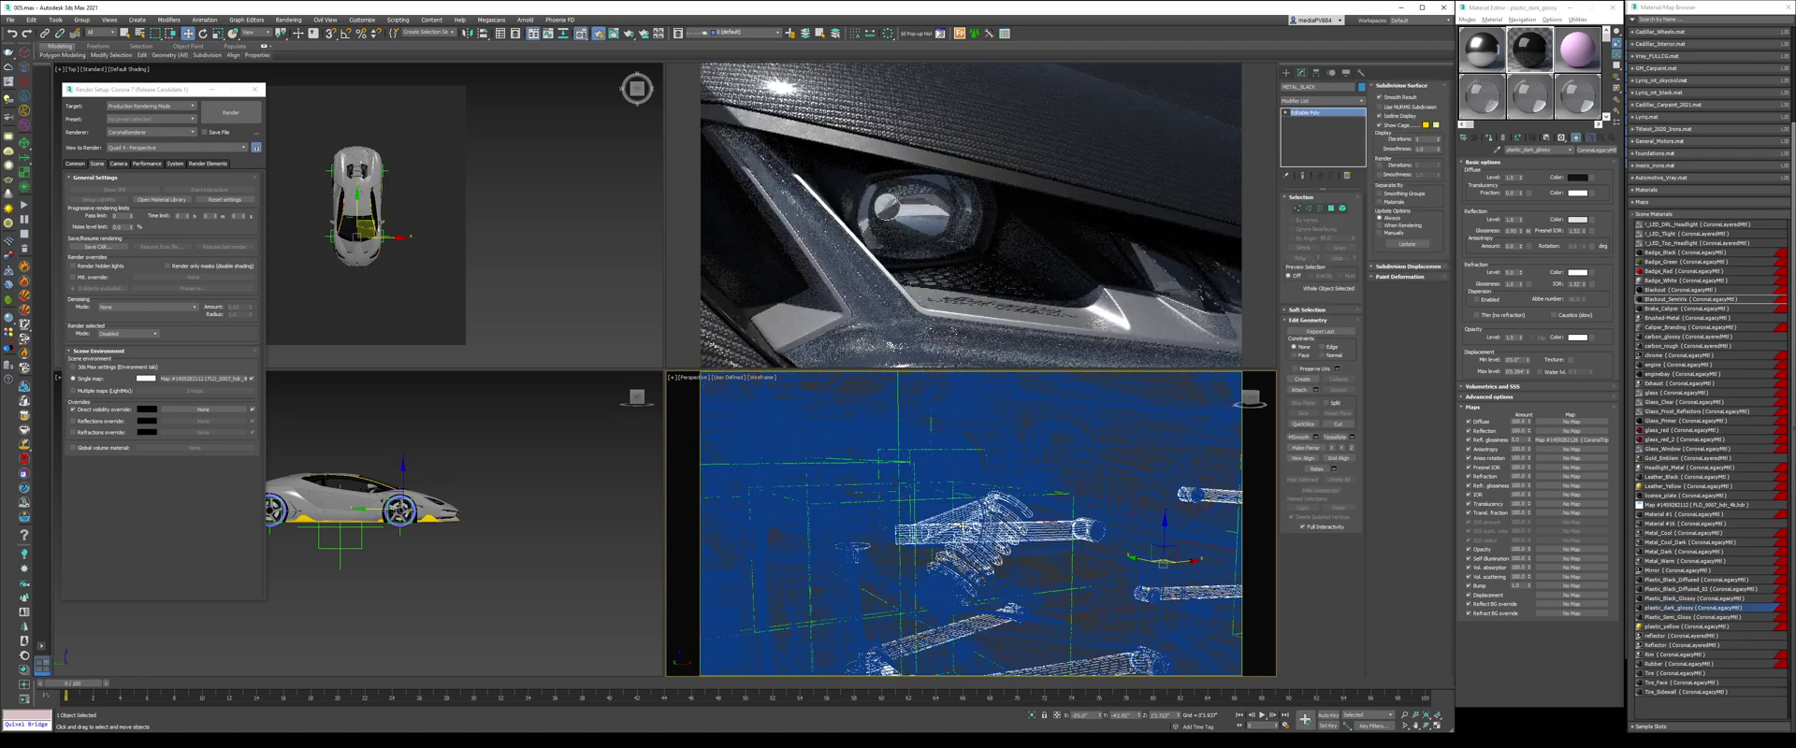
key("F3")
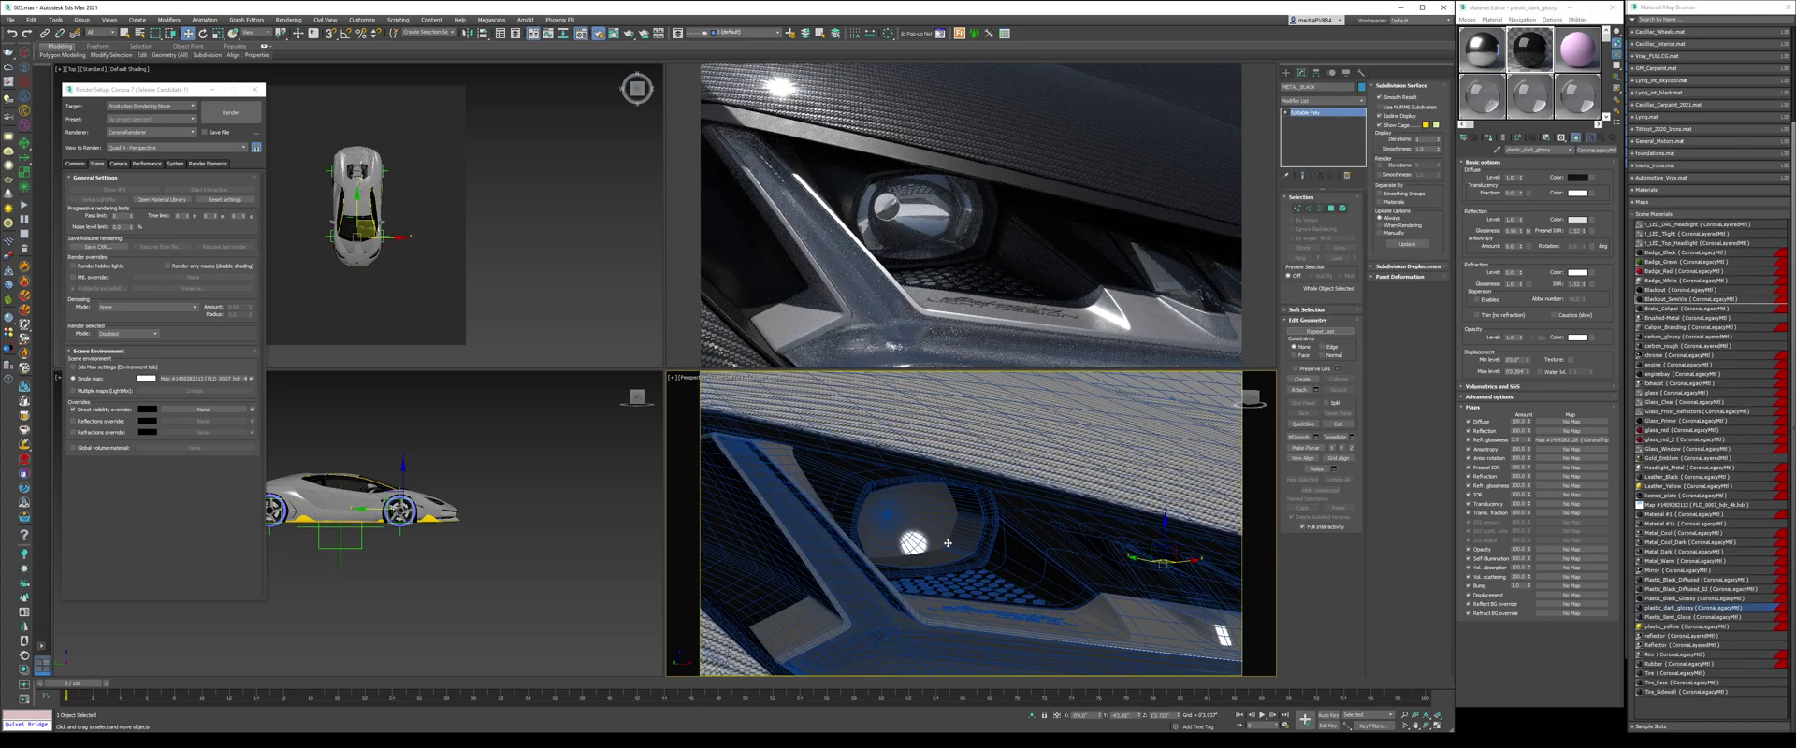
left_click(944, 547)
scroll(943, 547, "down", 10)
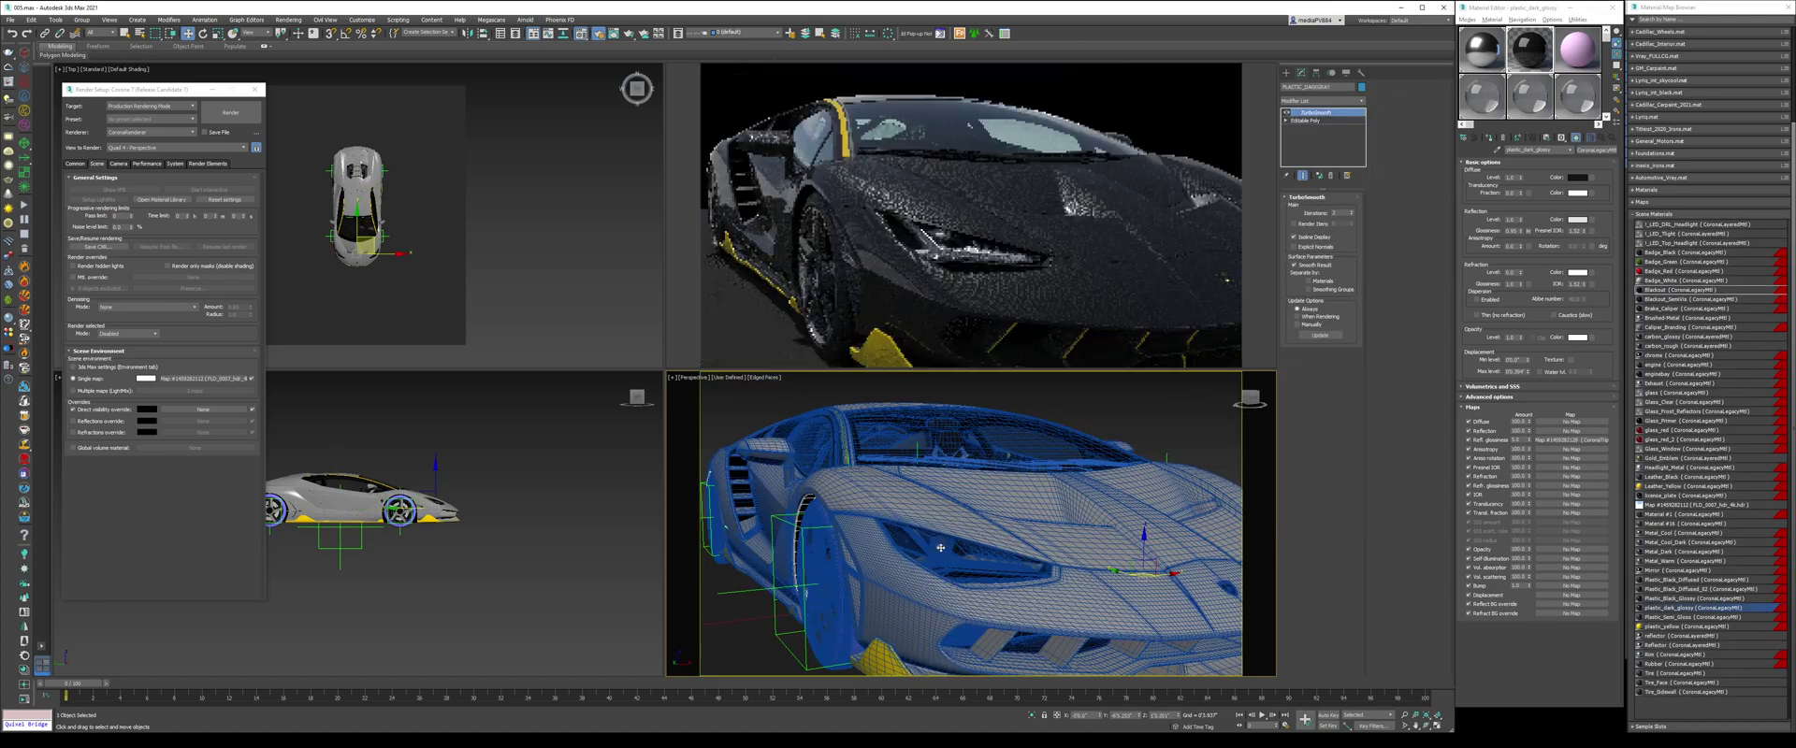
left_click(1113, 411)
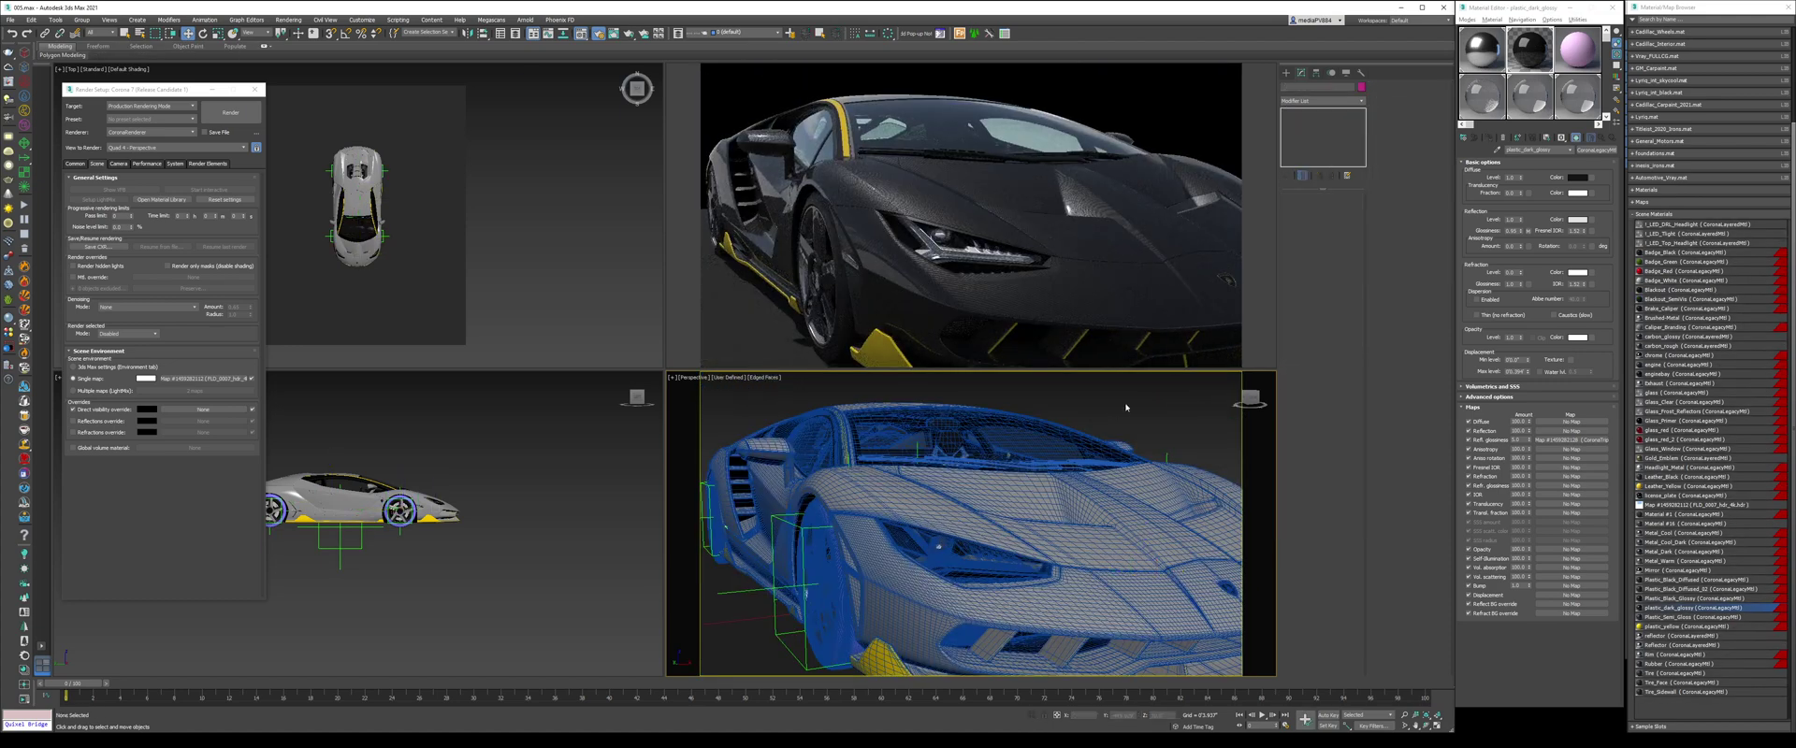
Step: Close the material browser and hide all sublayers of the Lamborghini layer except FRONTLIGHT
left_click(1669, 214)
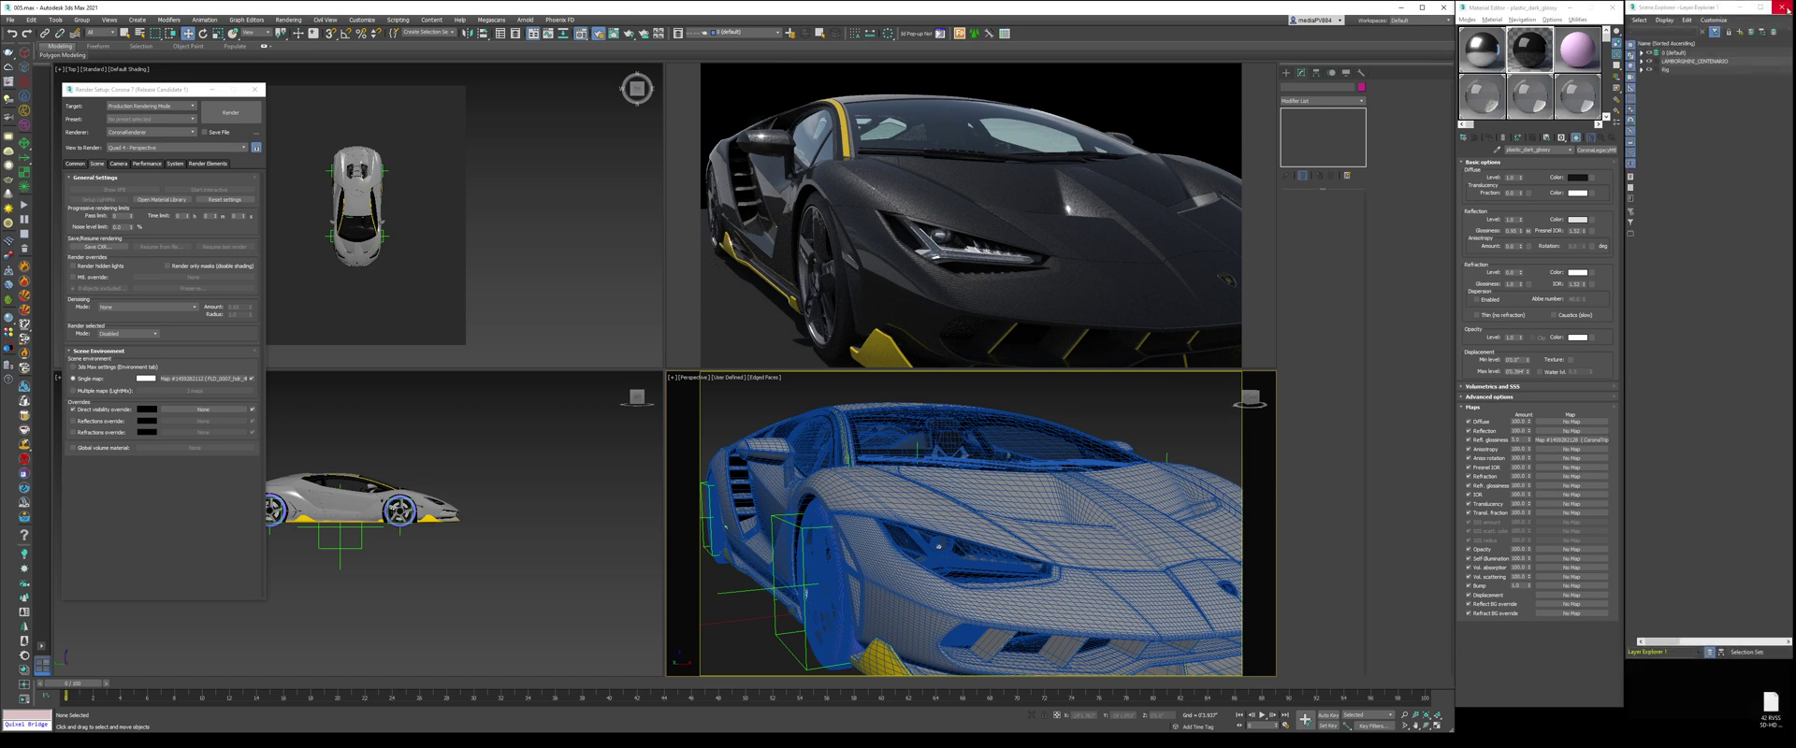
left_click(1787, 5)
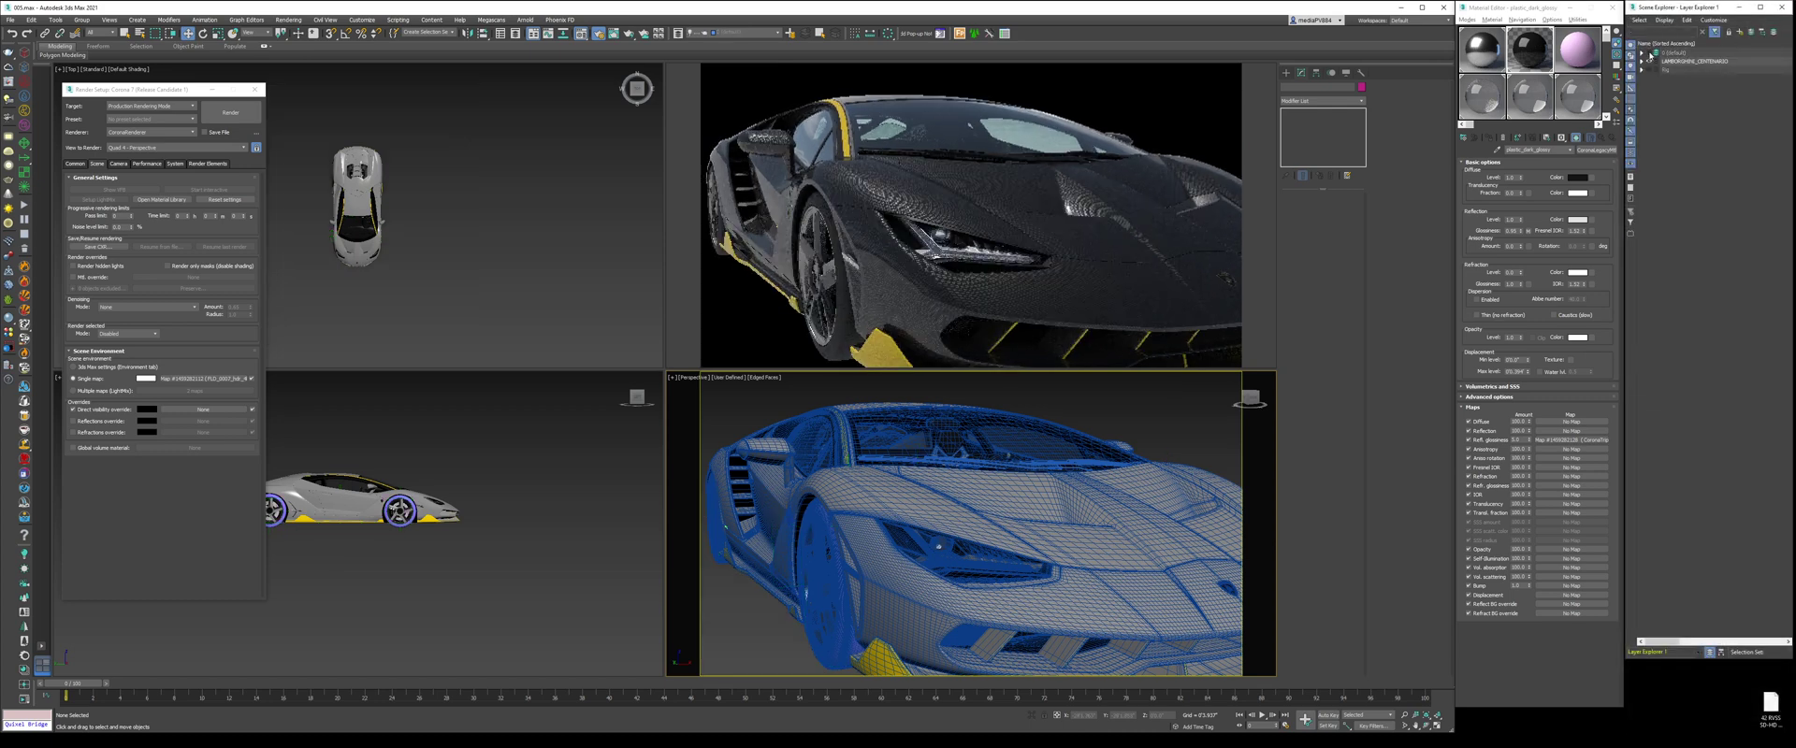
left_click(1643, 61)
left_click(1682, 70)
left_click(1698, 162, "shift")
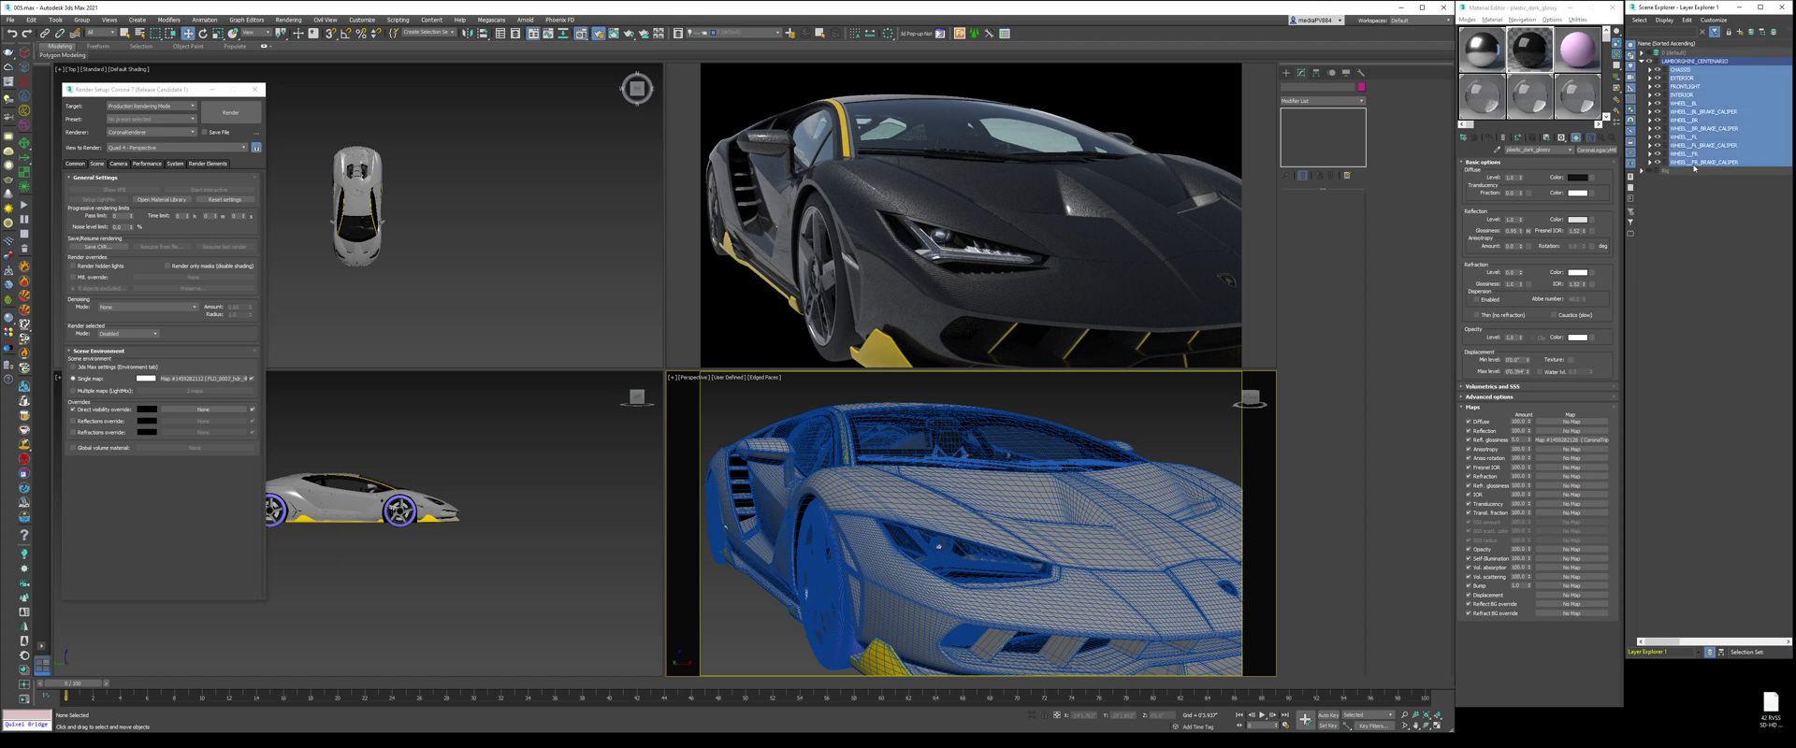
left_click(1657, 163)
left_click(1669, 181)
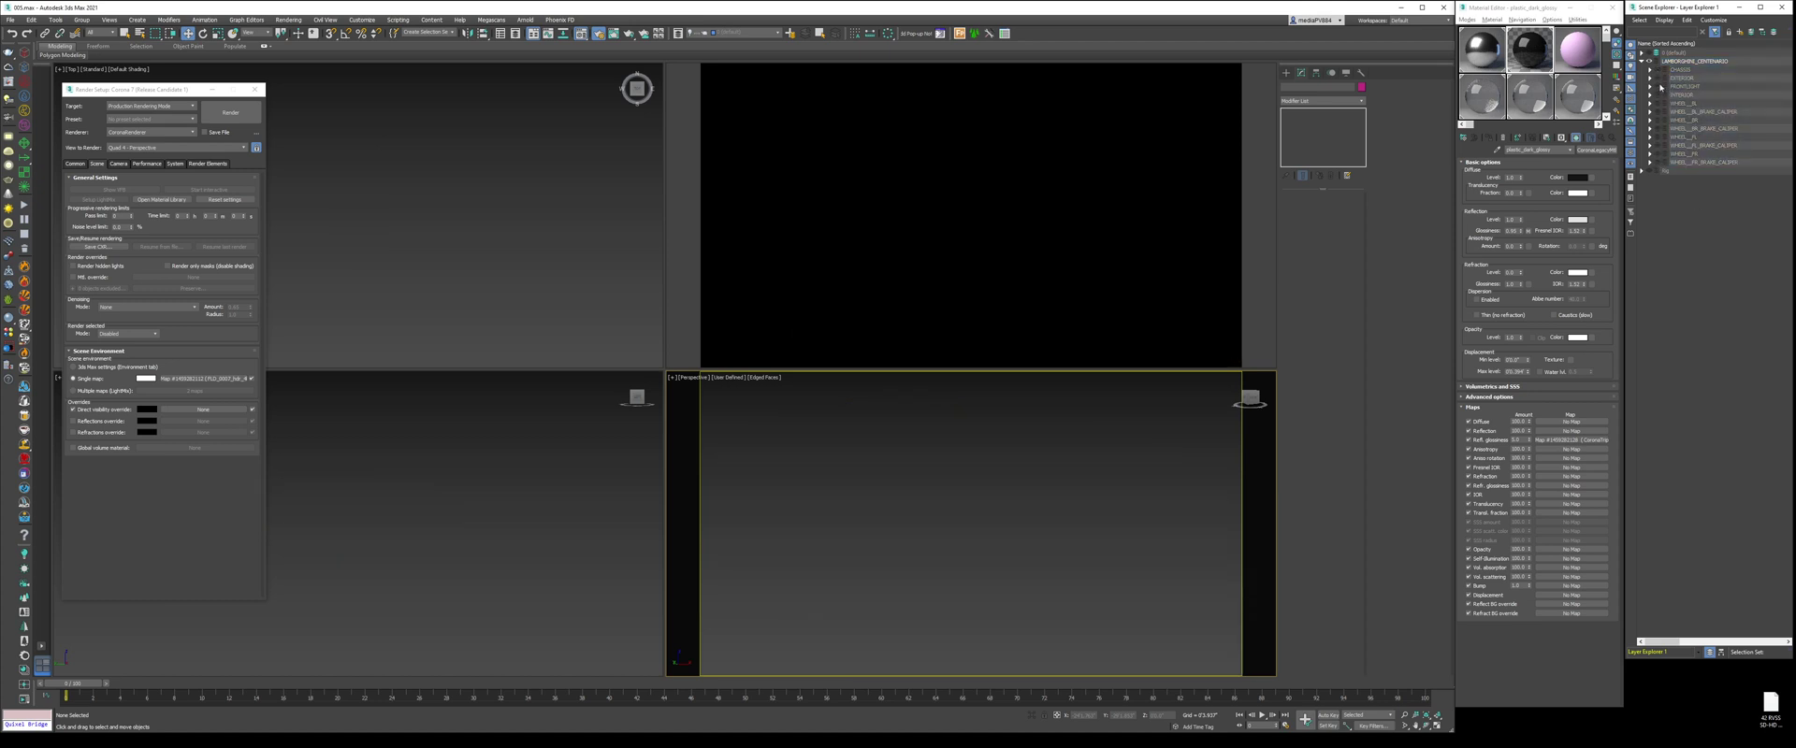
left_click(1658, 86)
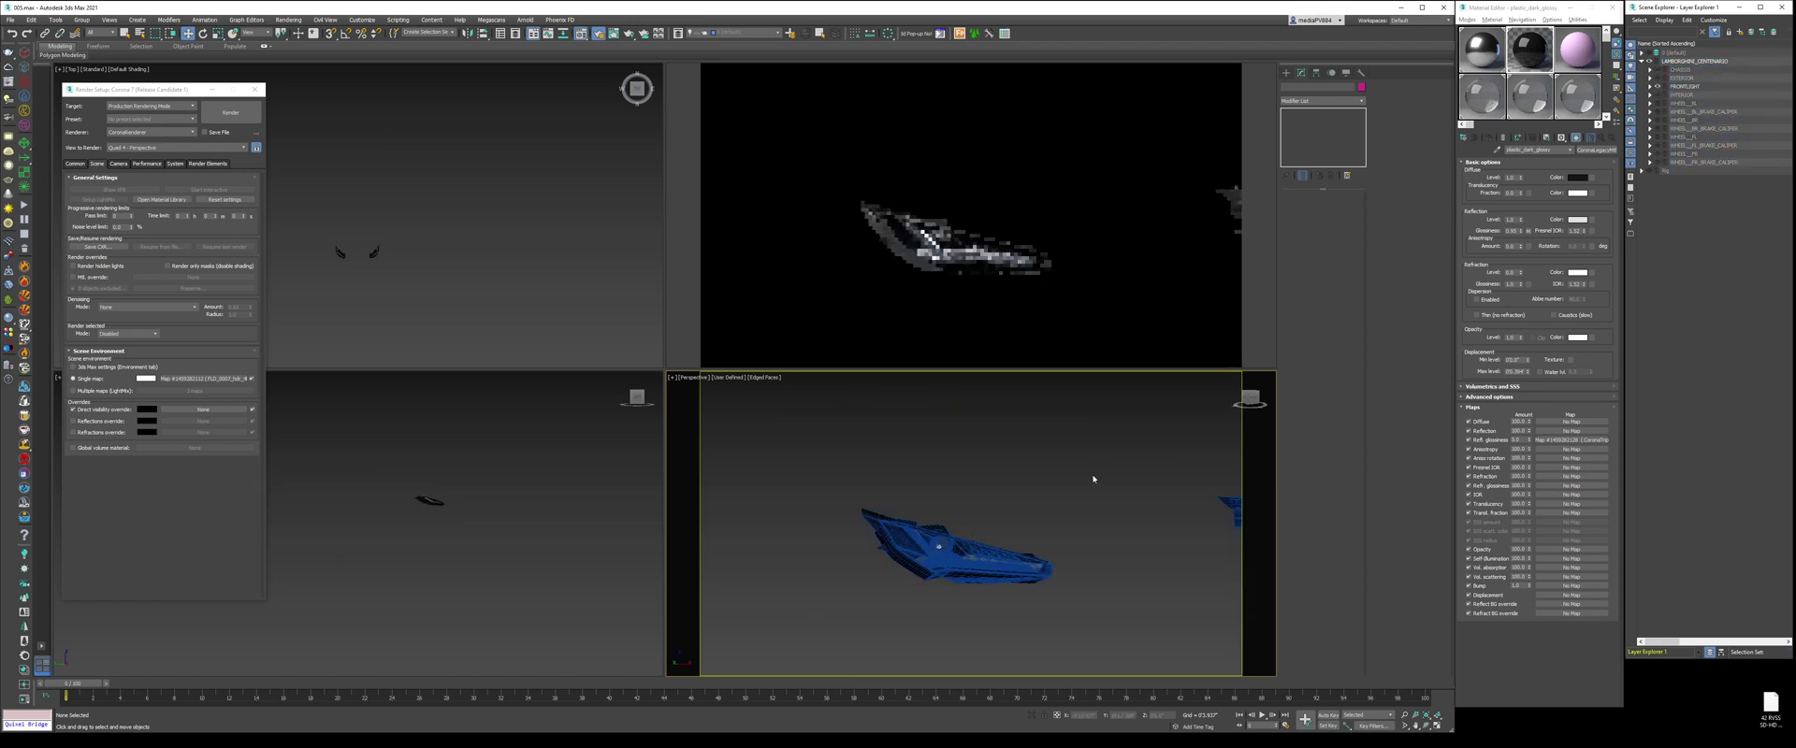
Step: Select the parts of the round lamp in one headlight and examine them from several angles in wireframe
key("F3")
left_click(941, 549)
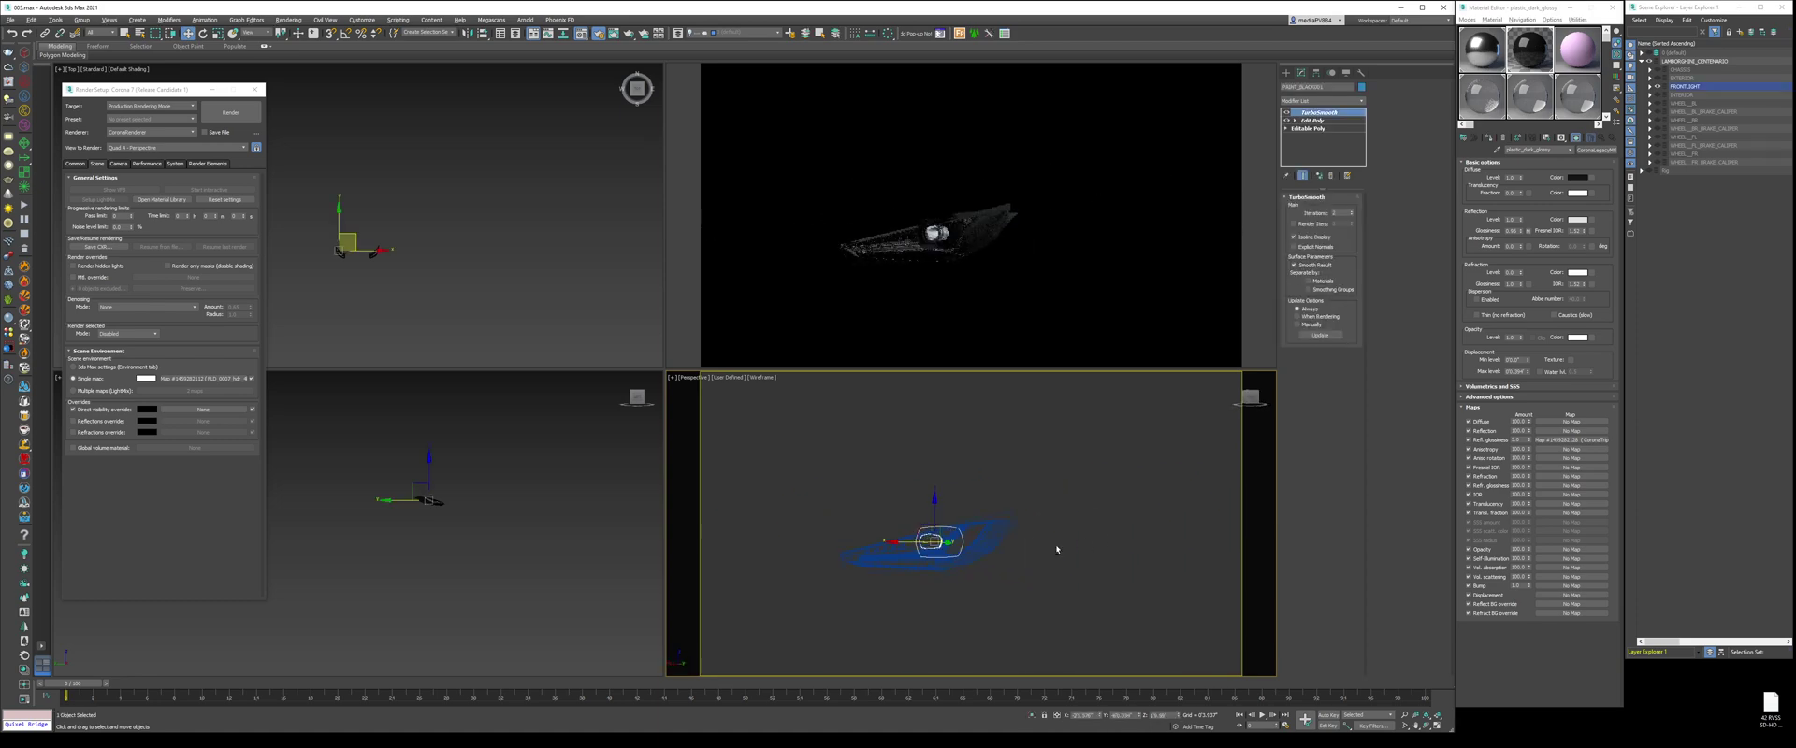
key("F4")
scroll(922, 543, "up", 3)
scroll(922, 544, "up", 4)
left_click(924, 539)
mouse_move(924, 541)
middle_mouse_down("alt")
mouse_move(1018, 568)
mouse_move(1002, 533)
middle_mouse_up("alt")
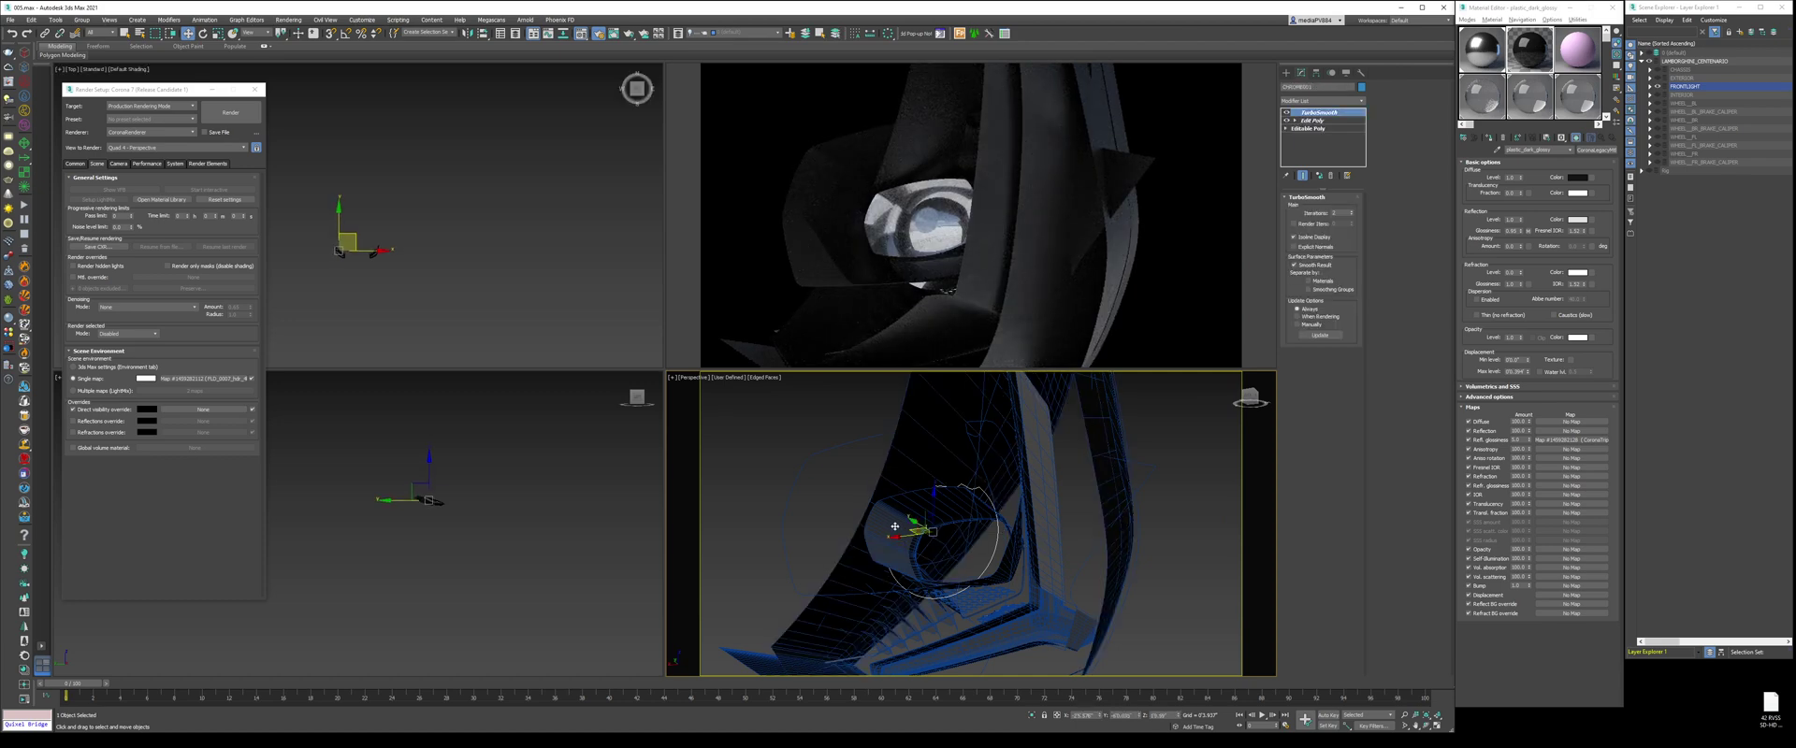
middle_click_drag(879, 503, 923, 543, "alt")
key("F3")
left_click(981, 554, "ctrl")
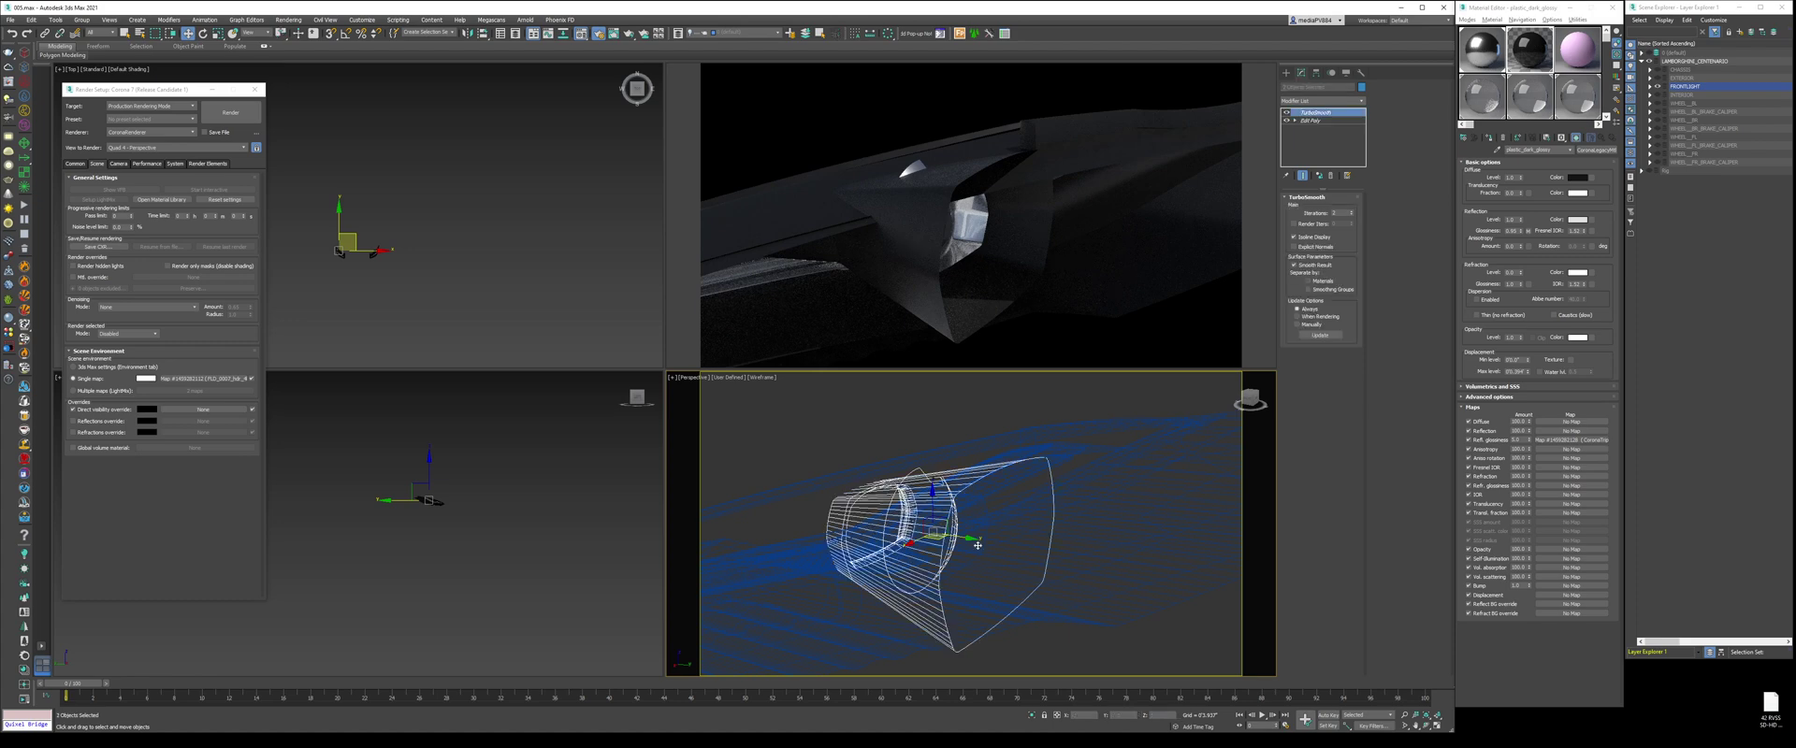
Step: Hide the round lamp's outer housing and select the trim strip beside it
key("F3")
left_click(981, 554, "ctrl")
left_click(981, 554, "ctrl")
left_click(981, 553, "ctrl")
middle_click_drag(984, 552, 980, 526, "alt")
left_click(984, 525)
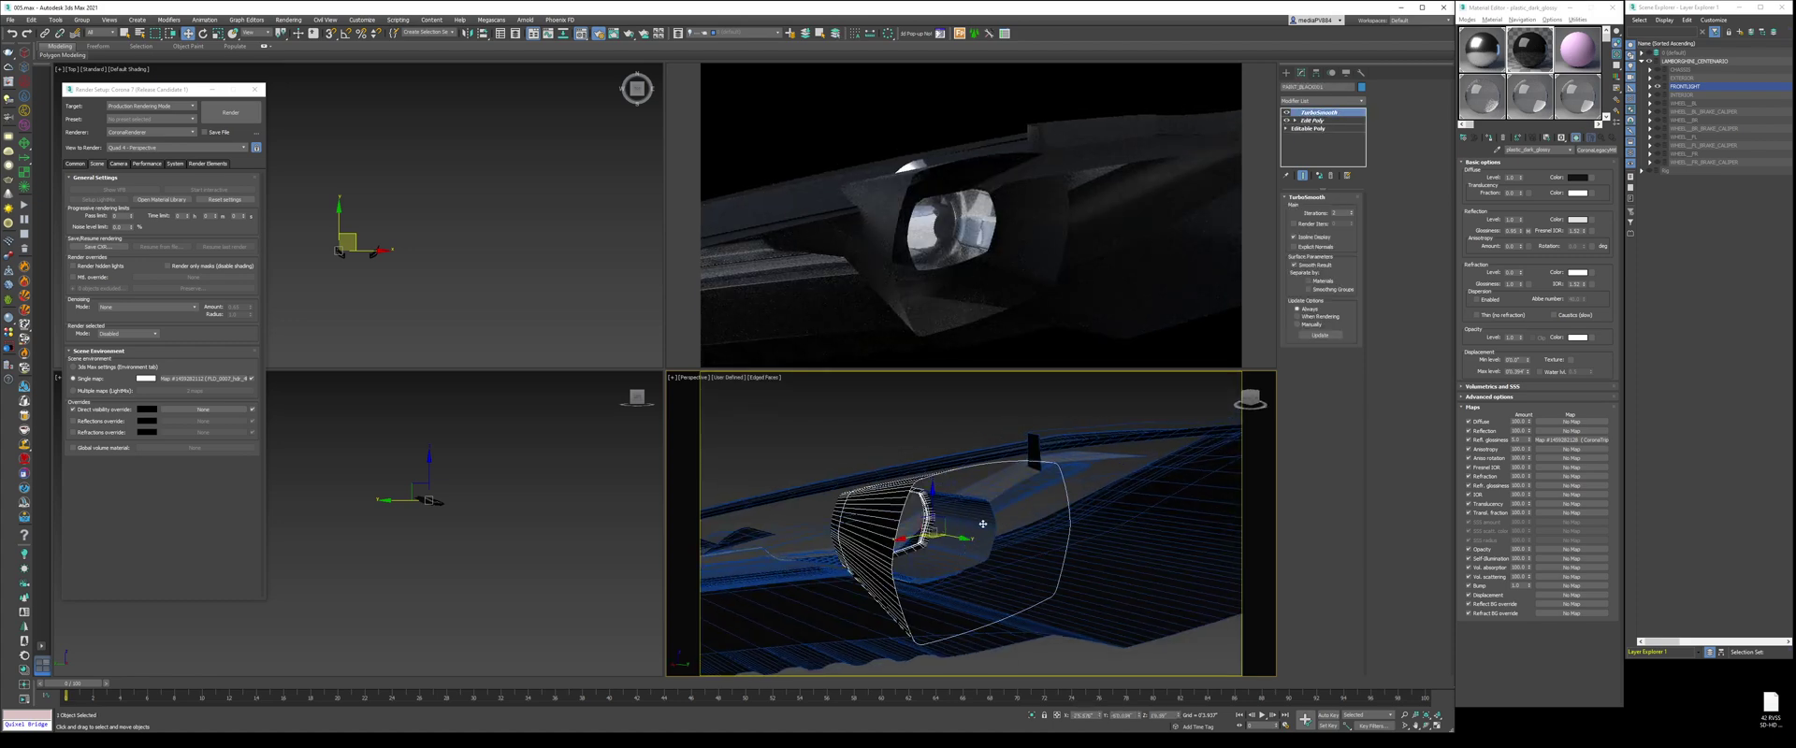
right_click(982, 523)
left_click(1020, 493)
left_click(834, 572)
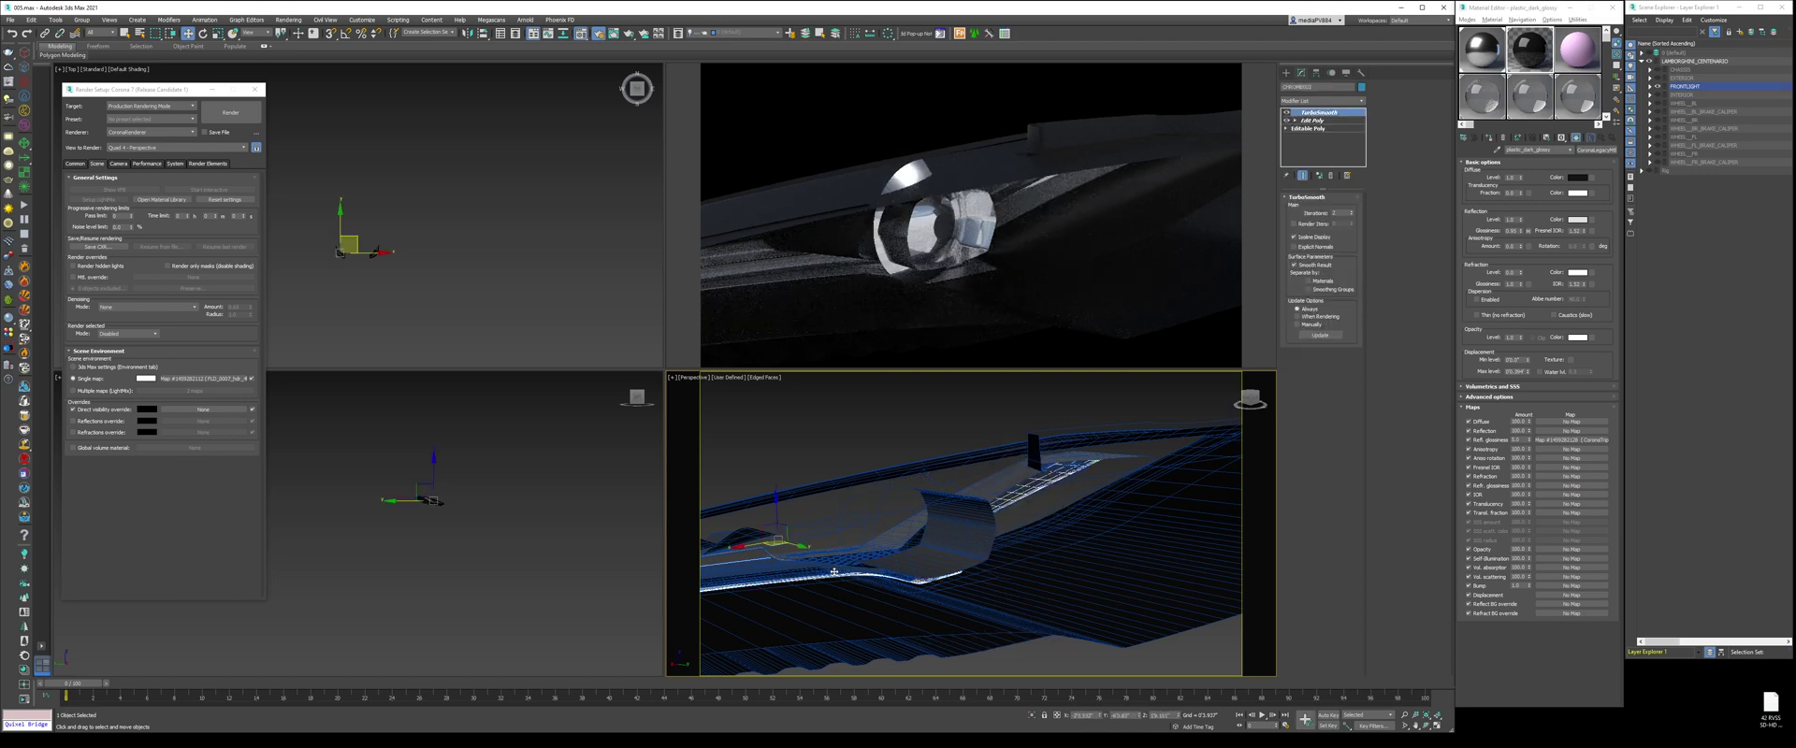
Step: Hide the headlight pieces surrounding the round lamp and select the remaining lamp parts
scroll(834, 571, "down", 5)
middle_click_drag(834, 572, 1038, 565, "alt")
left_click_drag(1054, 511, 872, 662)
right_click(891, 606)
left_click(921, 558)
scroll(784, 550, "up", 5)
scroll(981, 575, "down", 5)
left_click_drag(1044, 577, 978, 610)
left_click_drag(782, 479, 879, 570, "ctrl")
right_click(961, 587)
left_click(982, 543)
left_click_drag(1007, 524, 880, 631)
scroll(955, 568, "up", 5)
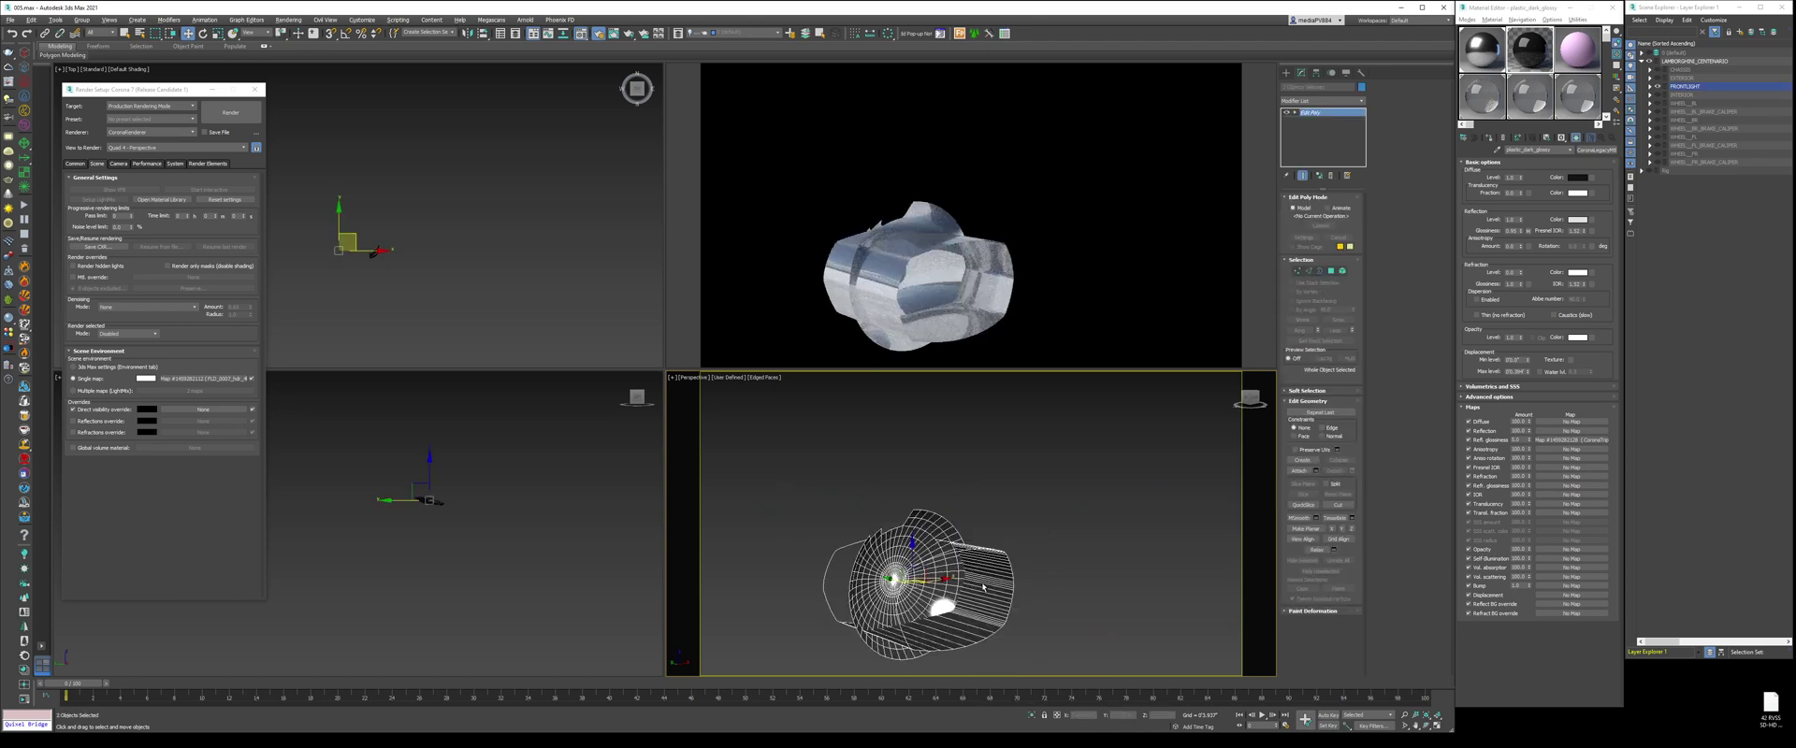
Step: Assign the plastic_dark_glossy material to the selected lamp parts and clear the selection
middle_click_drag(955, 568, 921, 587, "alt")
left_click(1528, 35)
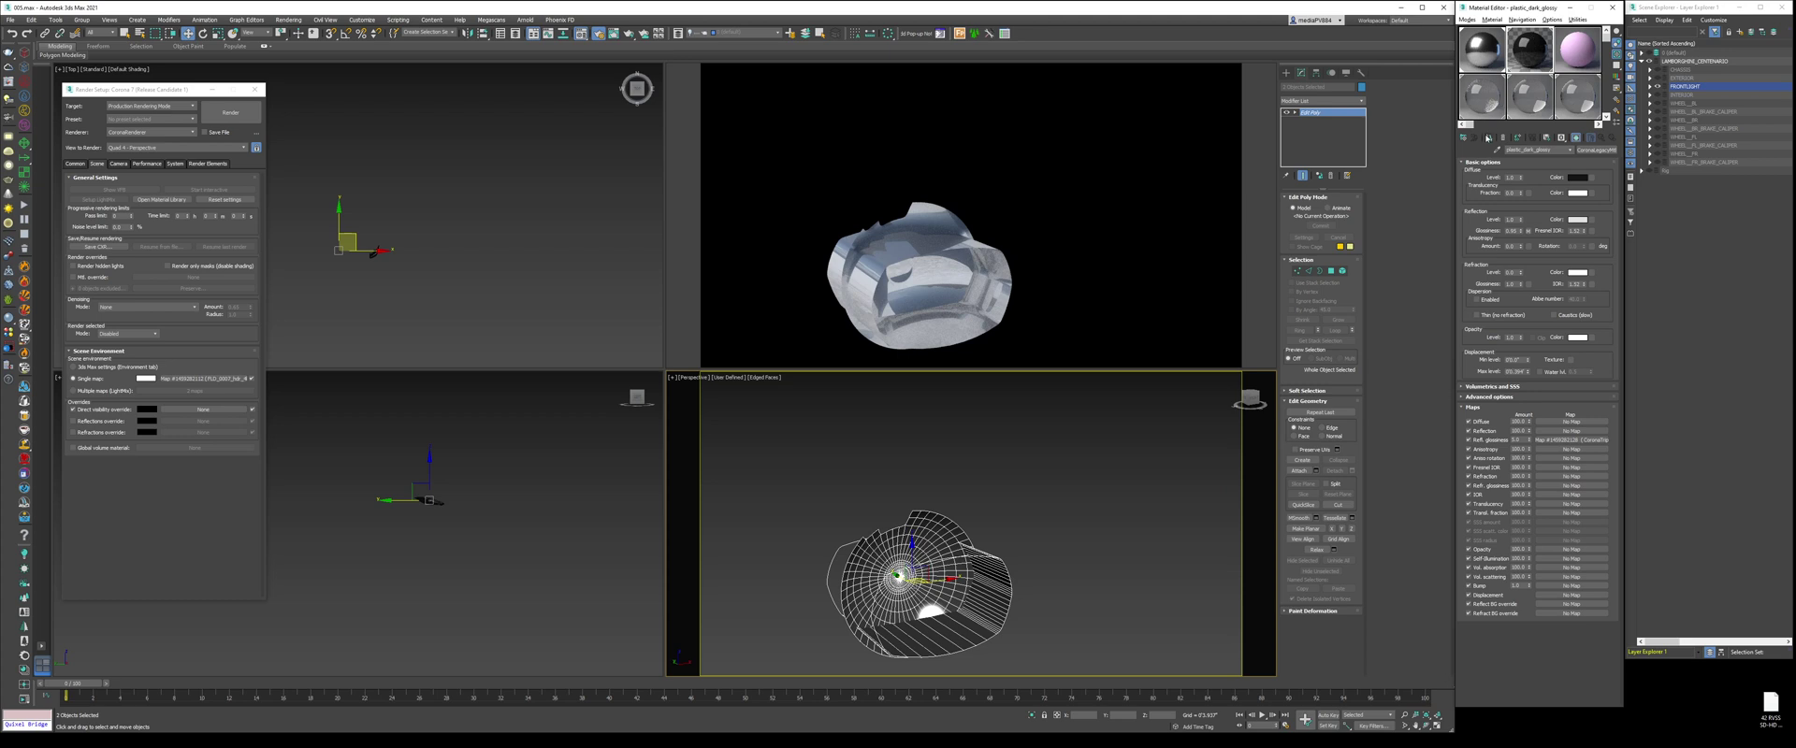
left_click(1070, 564)
right_click(1071, 561)
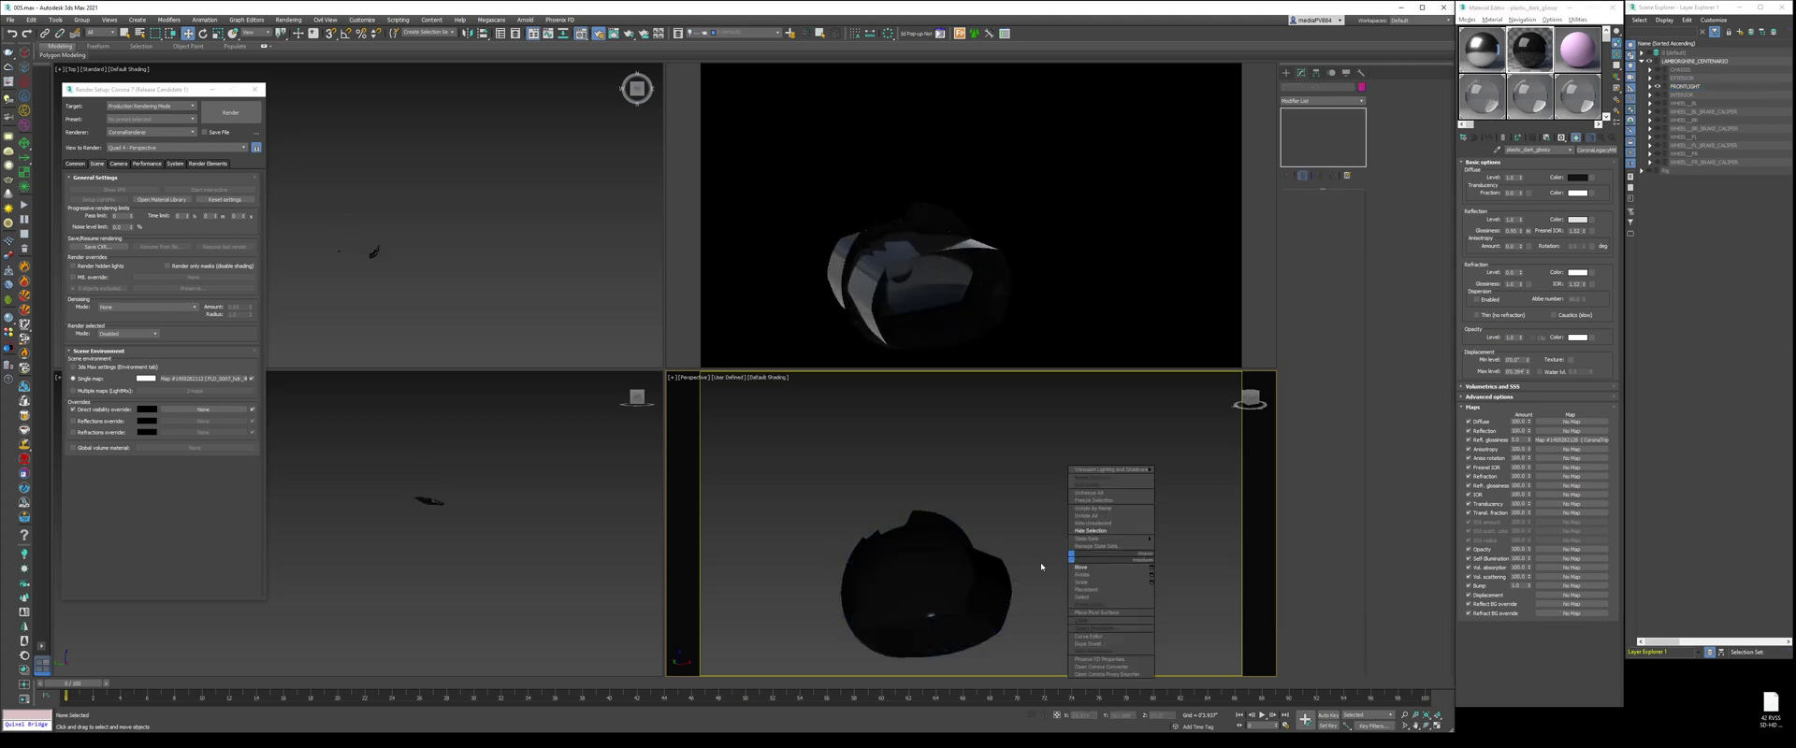
Step: Select the round lamp's outer housing and leave its Element sub-object level
key("F4")
key("F3")
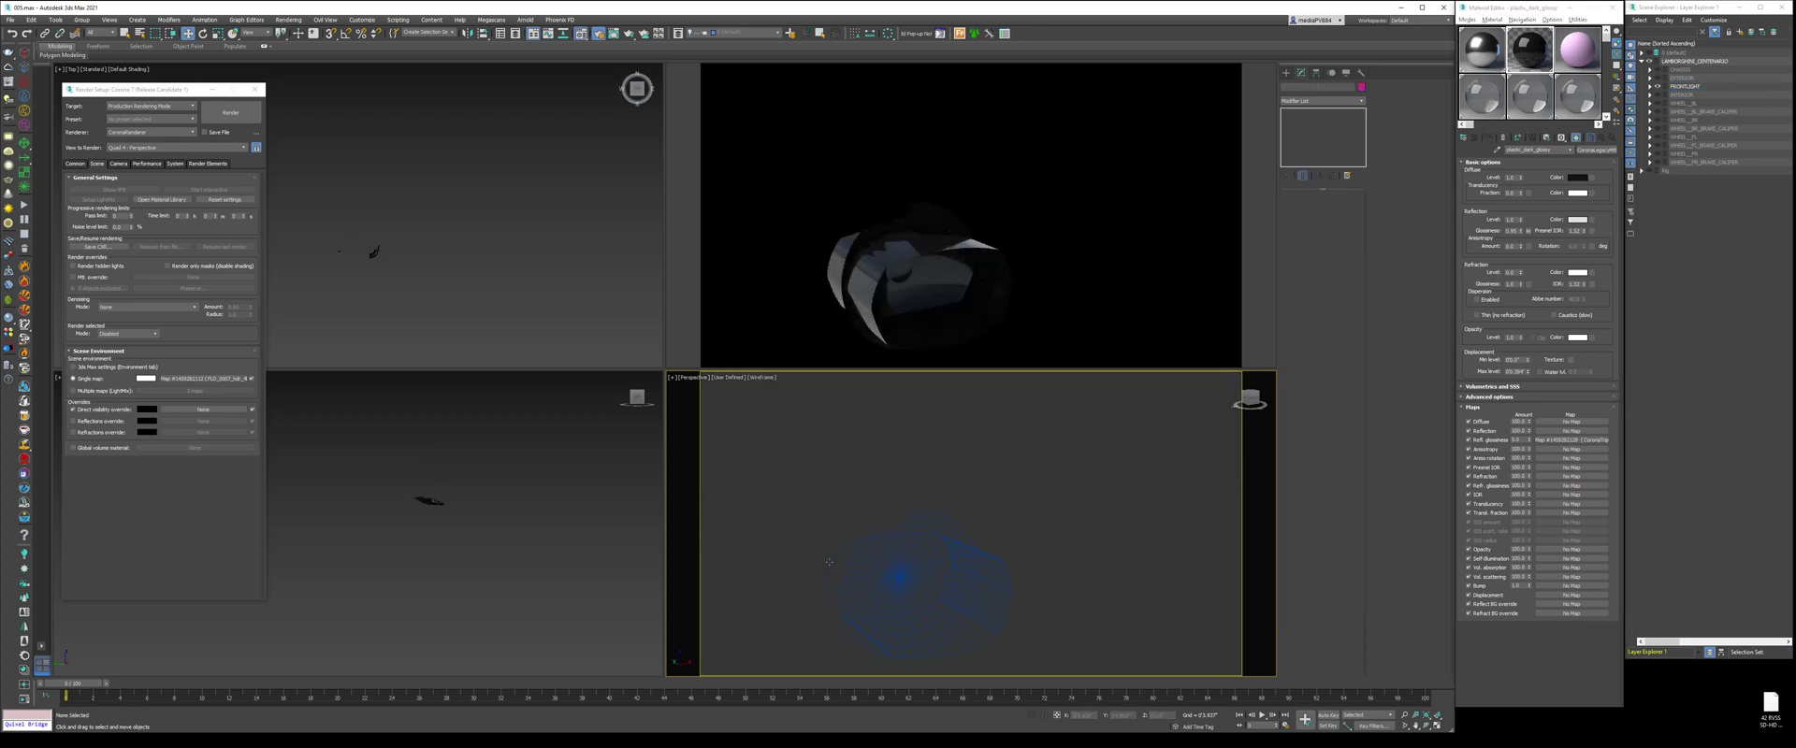
left_click(828, 561)
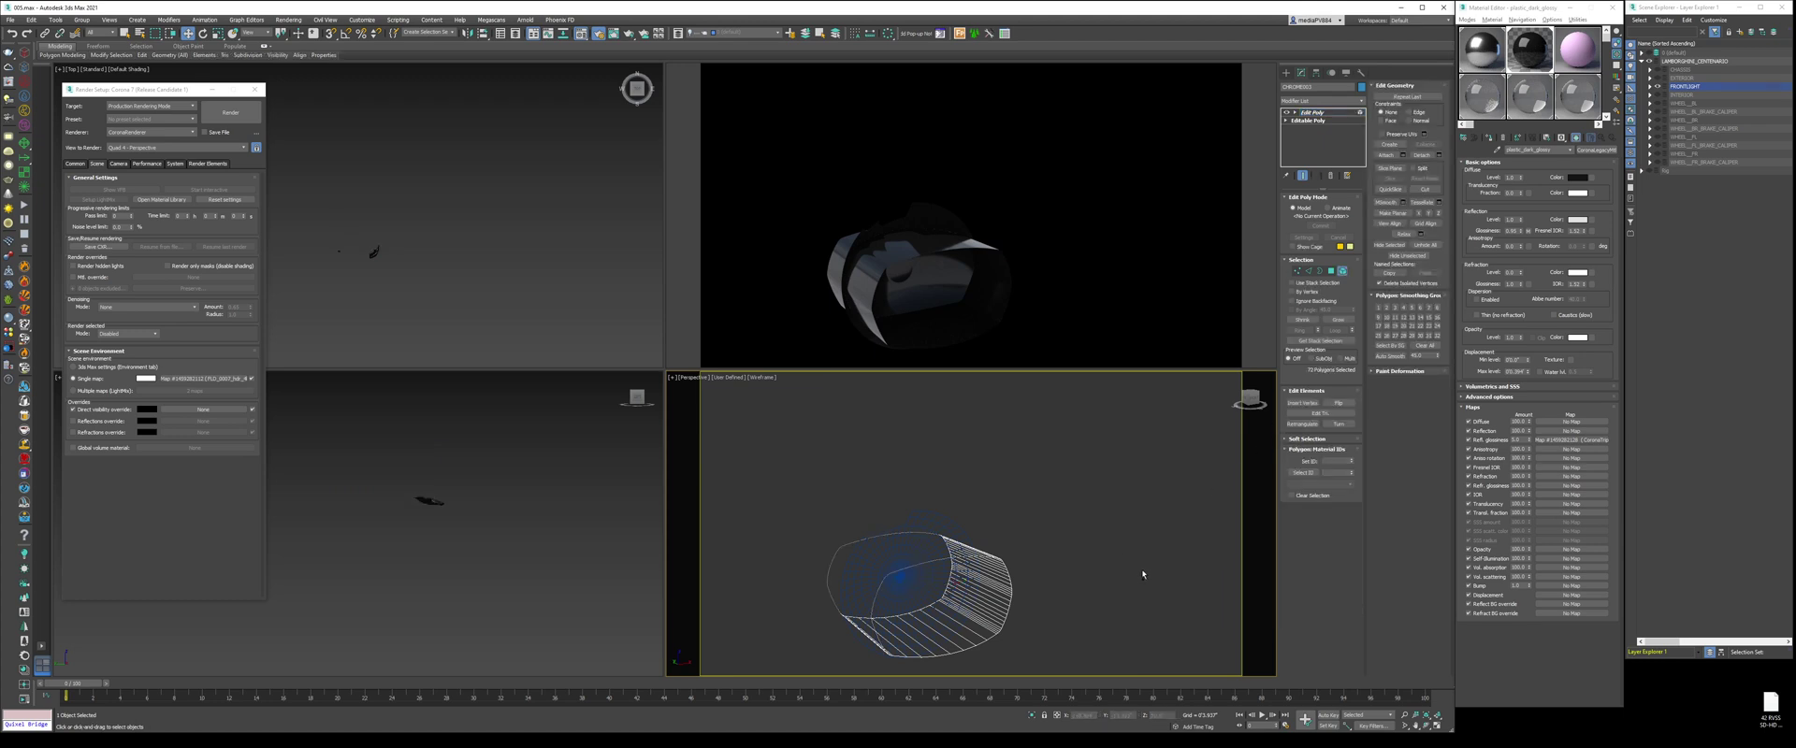
key("F3")
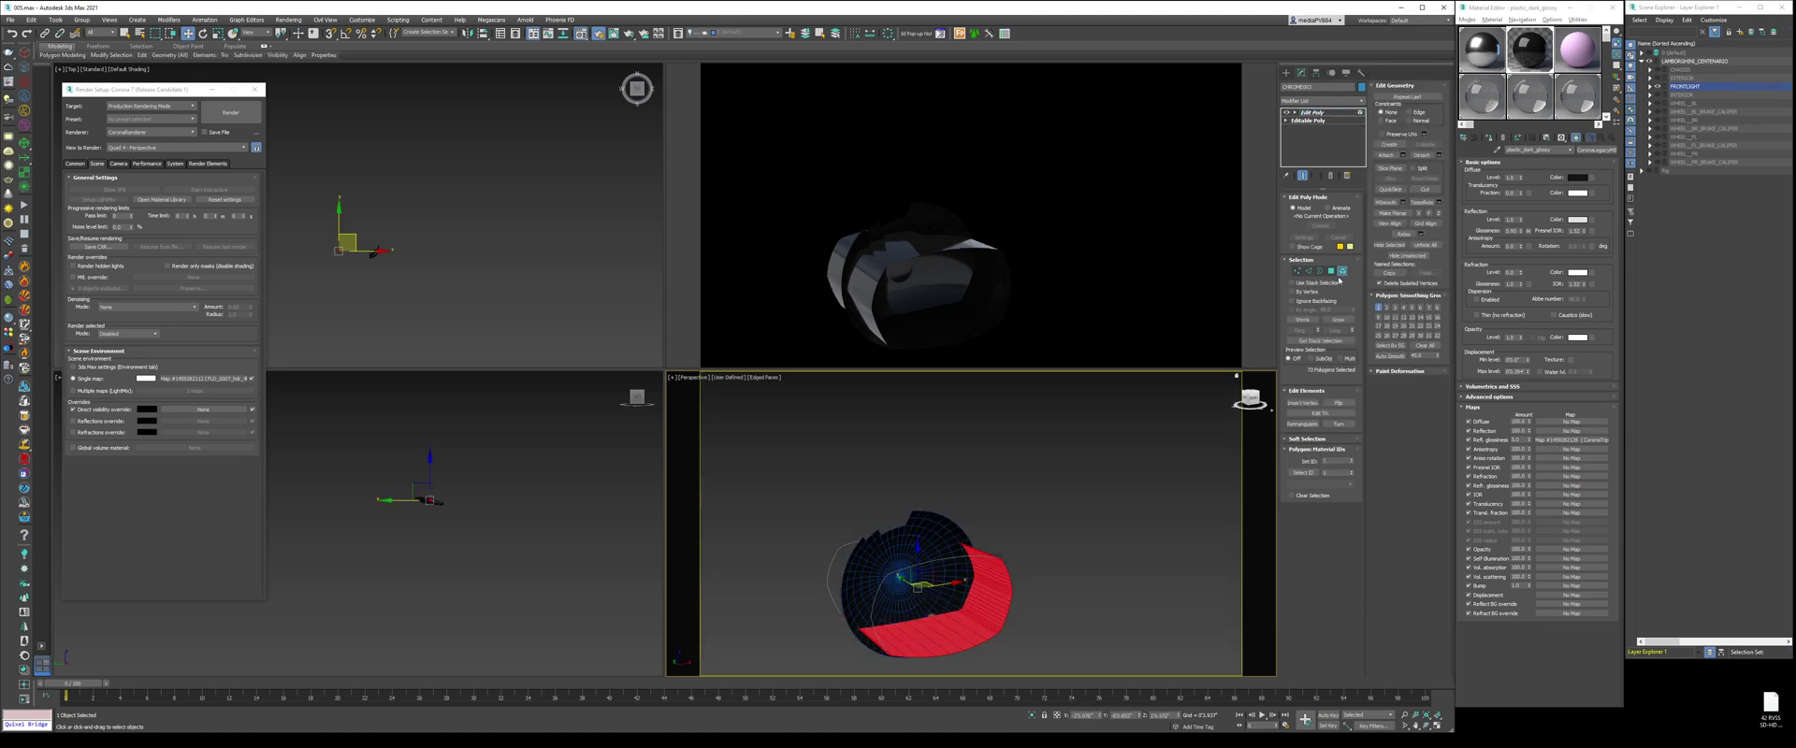
left_click(1341, 274)
Step: Select all visible objects and set their display properties to By Object
key("ctrl+a")
right_click(1044, 529)
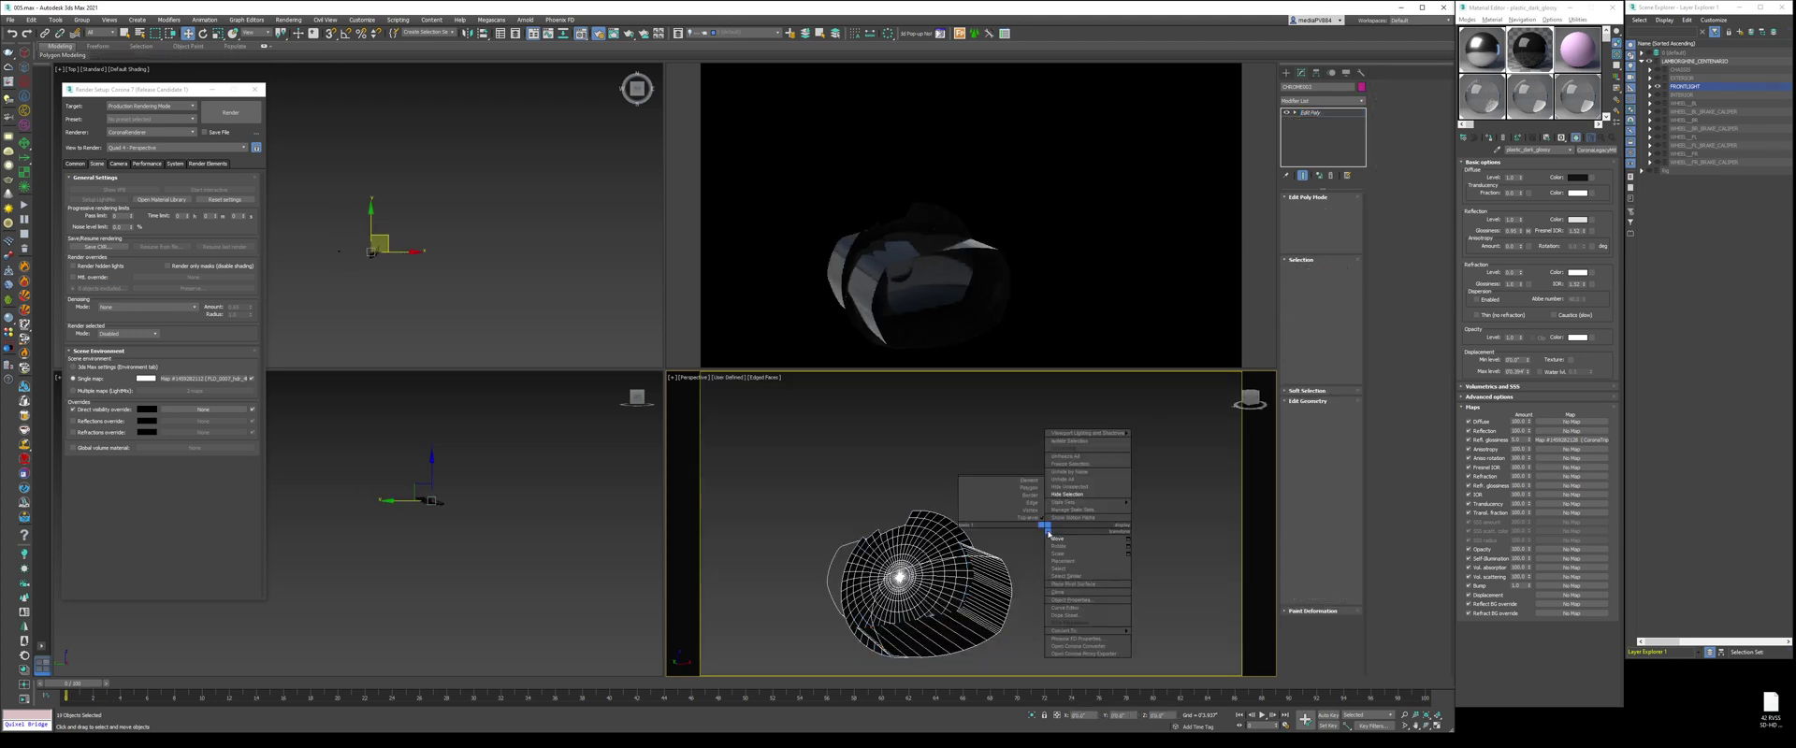
left_click(1078, 601)
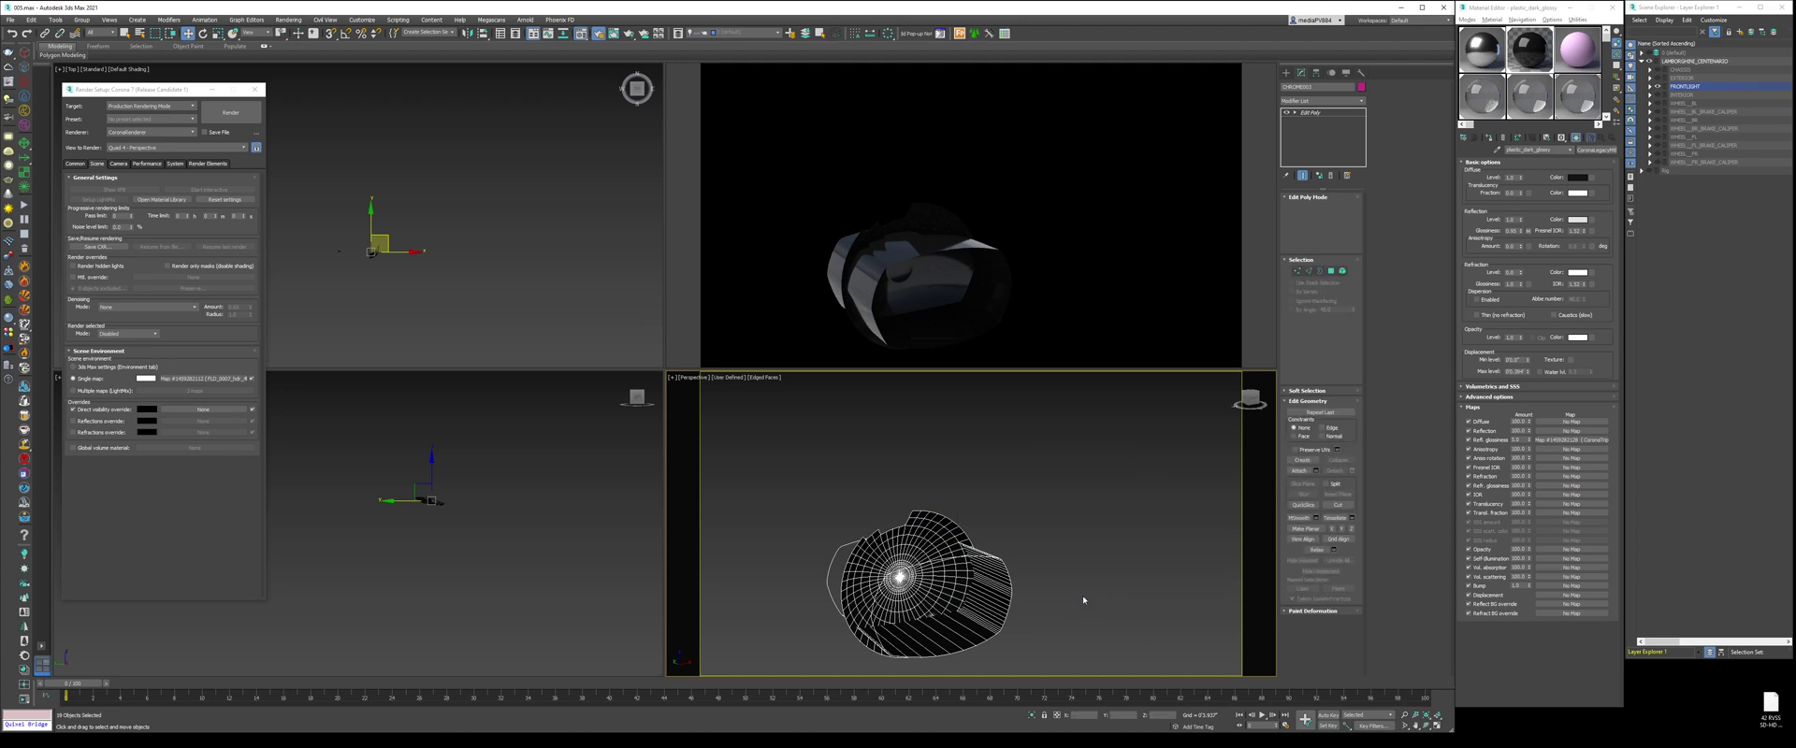
left_click(705, 381)
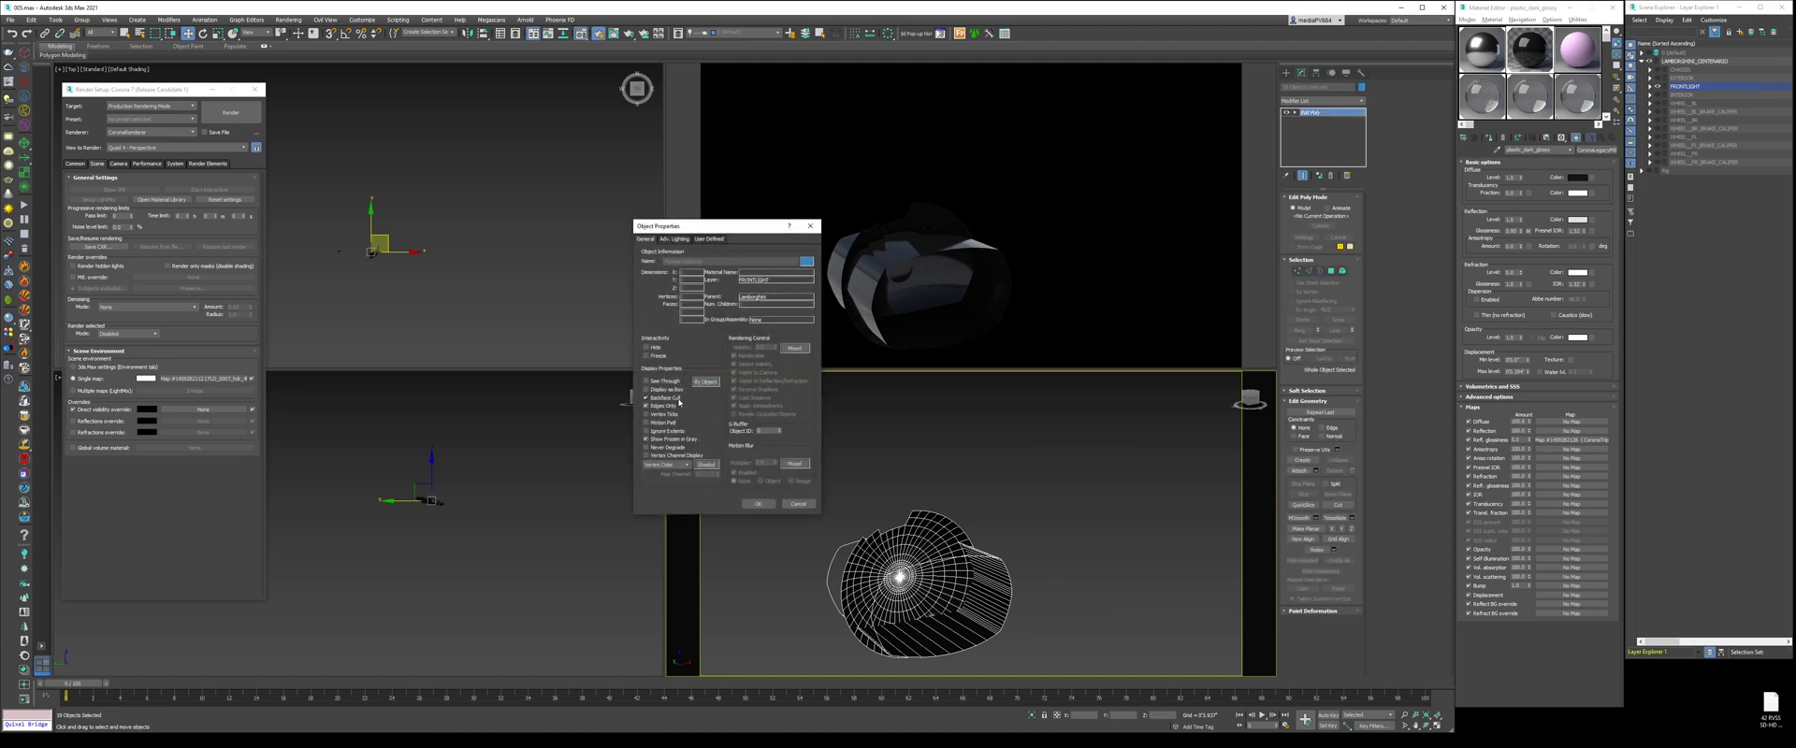
left_click(757, 503)
Step: Unhide all headlight parts and frame both headlights in shaded display without edges
left_click(1006, 573)
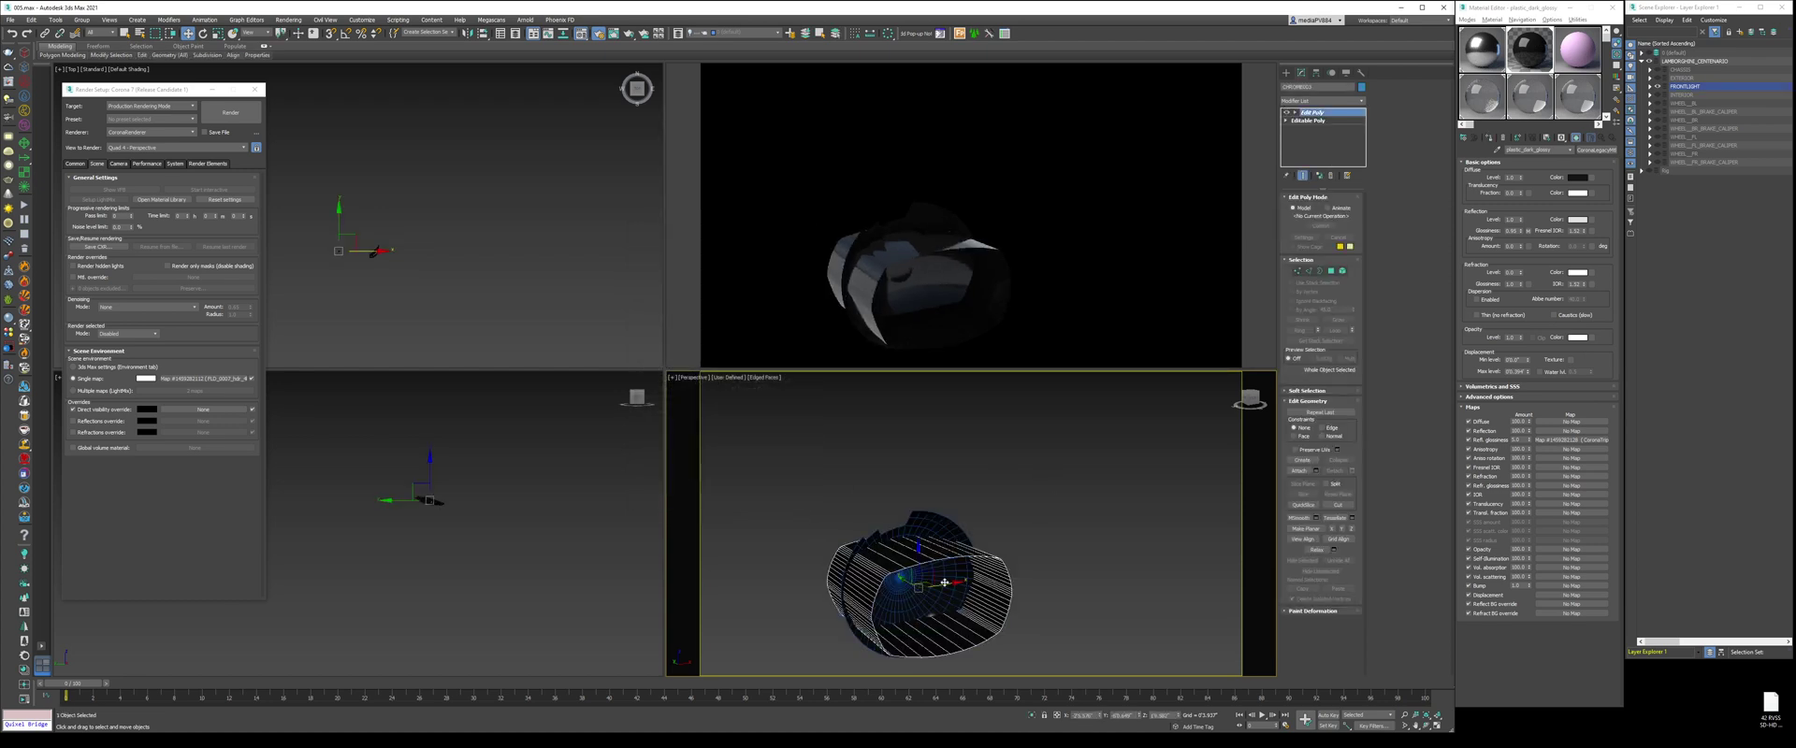
left_click(959, 603)
left_click(1110, 573)
right_click(1047, 562)
left_click(1082, 514)
key("z")
key("F4")
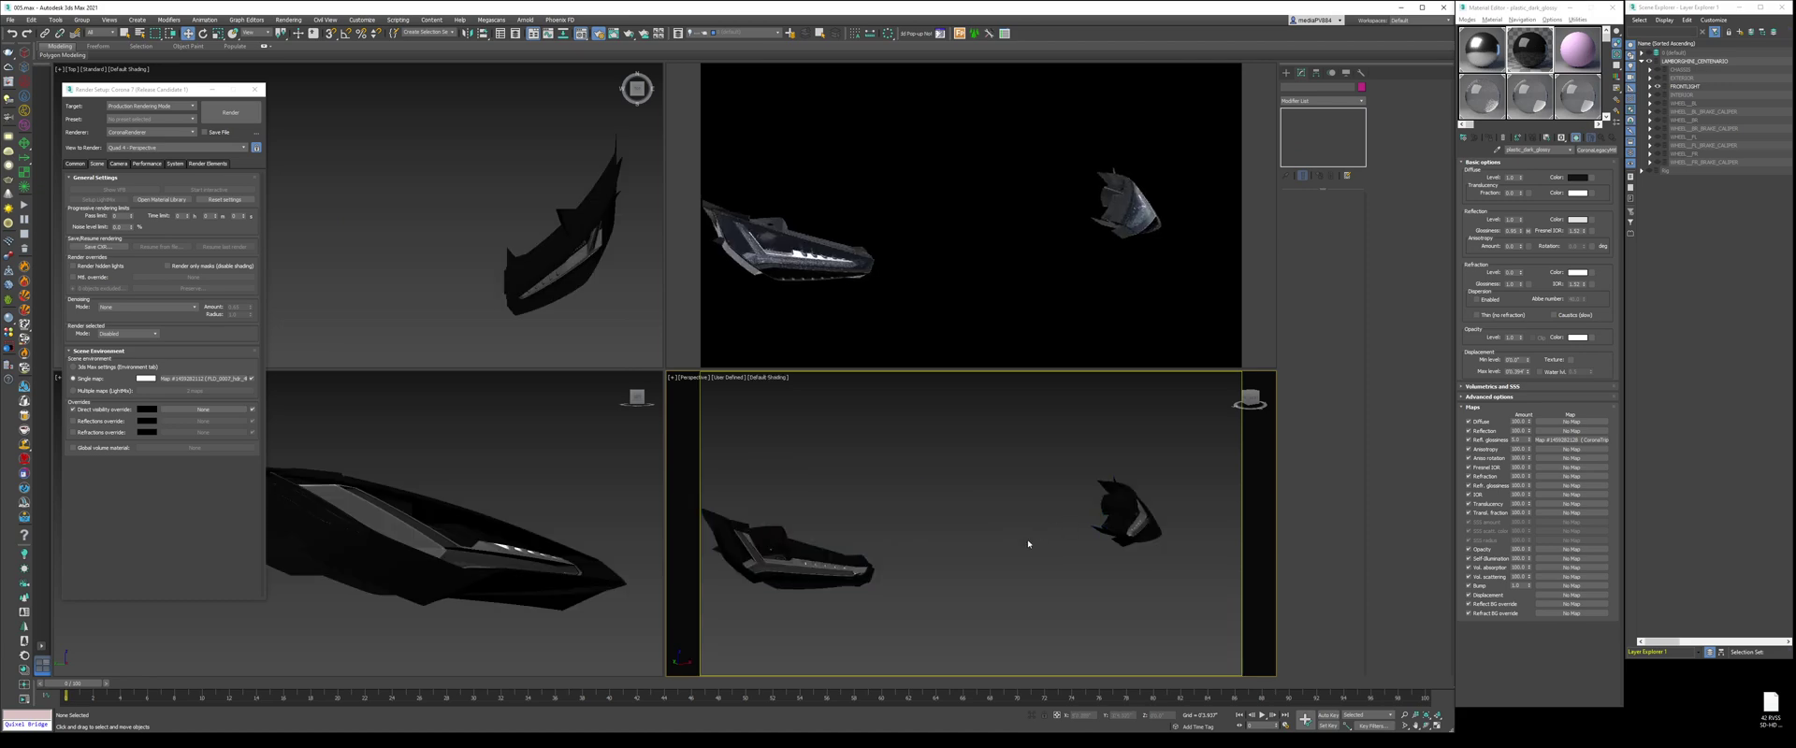
Step: Turn the visibility of all the car's layers back on and close the Scene Explorer
left_click(1672, 173)
left_click_drag(1683, 167, 1674, 77)
left_click(1659, 72)
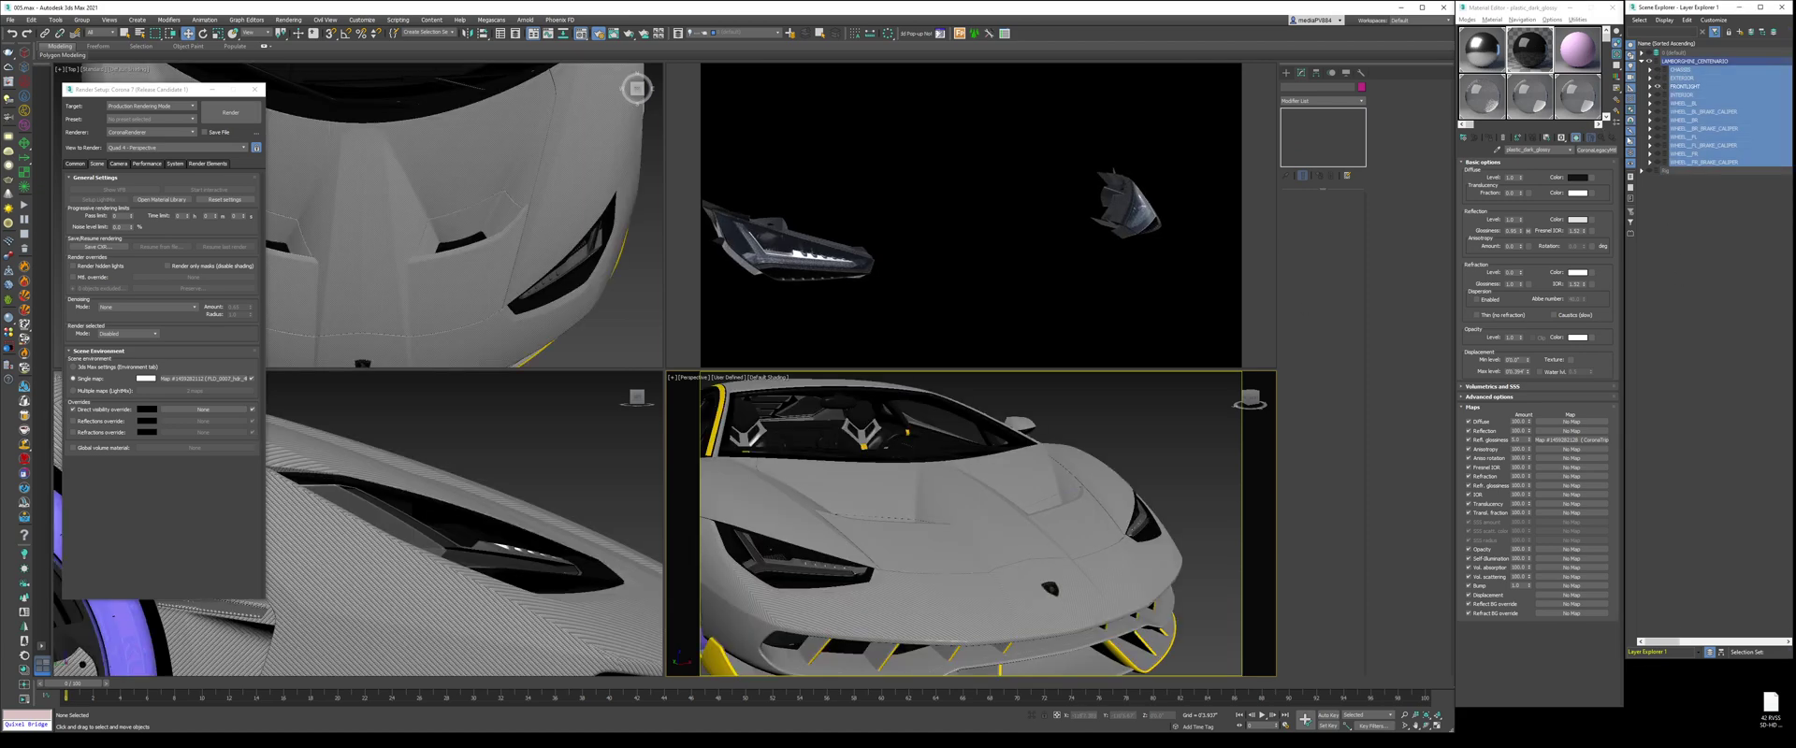
left_click(1662, 59)
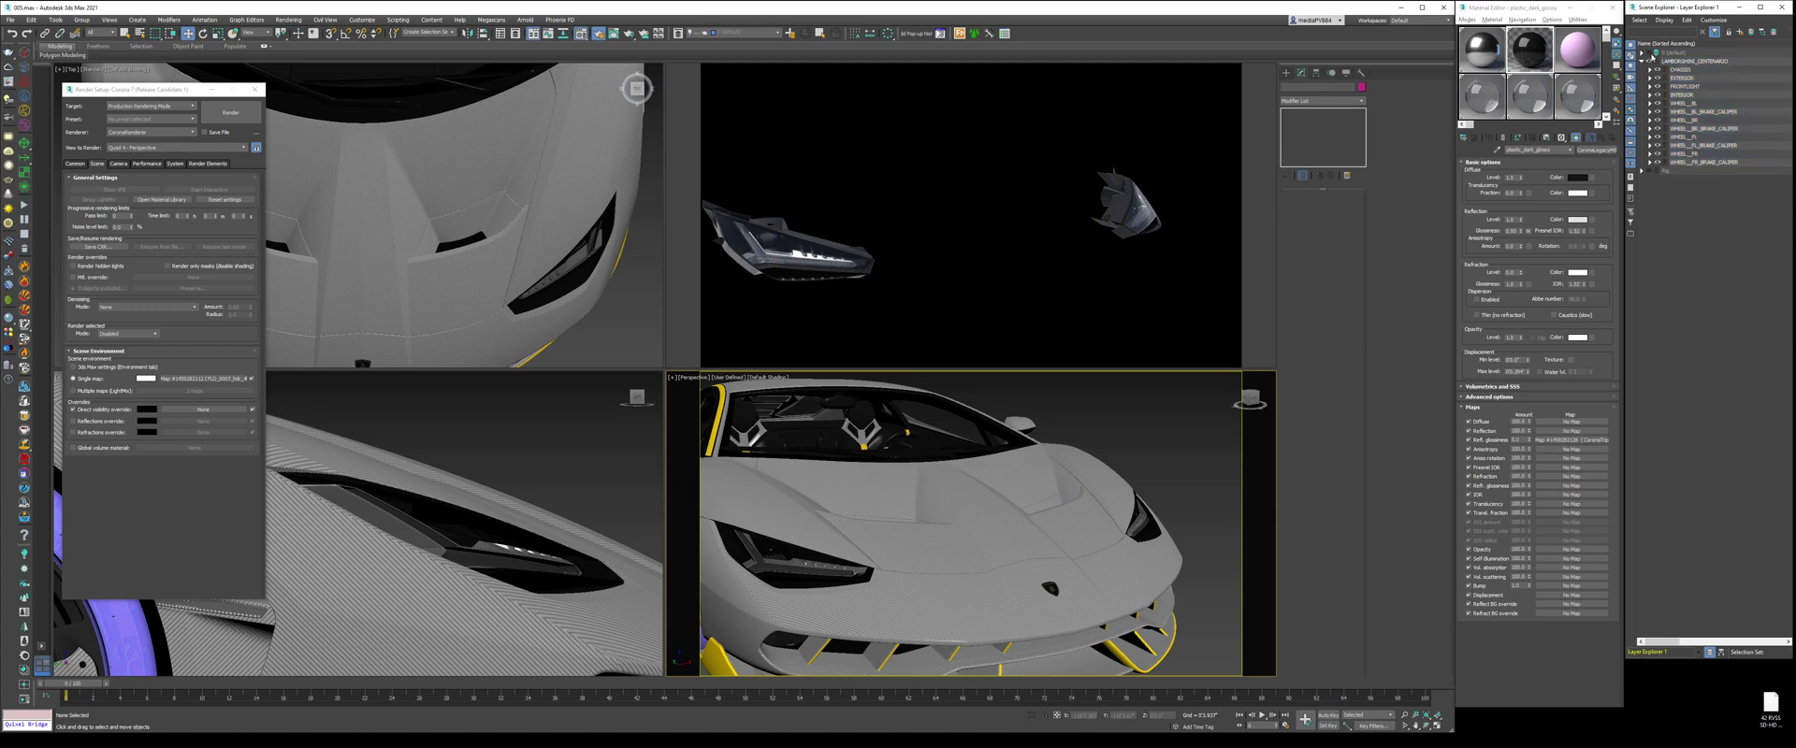
left_click(1786, 6)
scroll(1072, 464, "down", 5)
middle_click_drag(1072, 465, 959, 441, "alt")
middle_click_drag(1127, 482, 1073, 488)
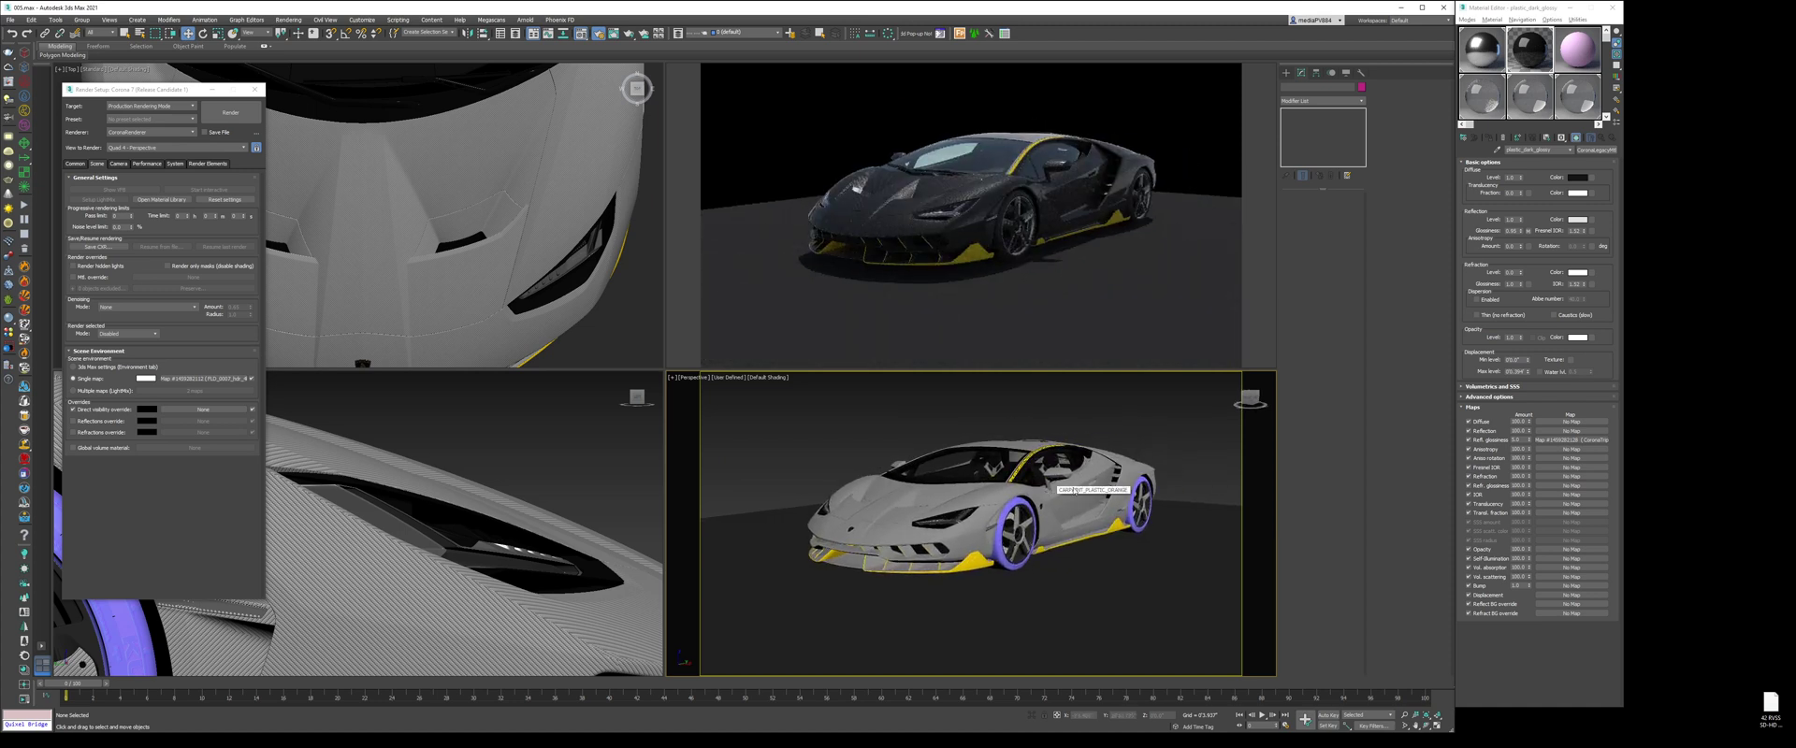
Step: Reset the Material Editor slots and stop the interactive rendering session
left_click(1578, 19)
left_click(1605, 75)
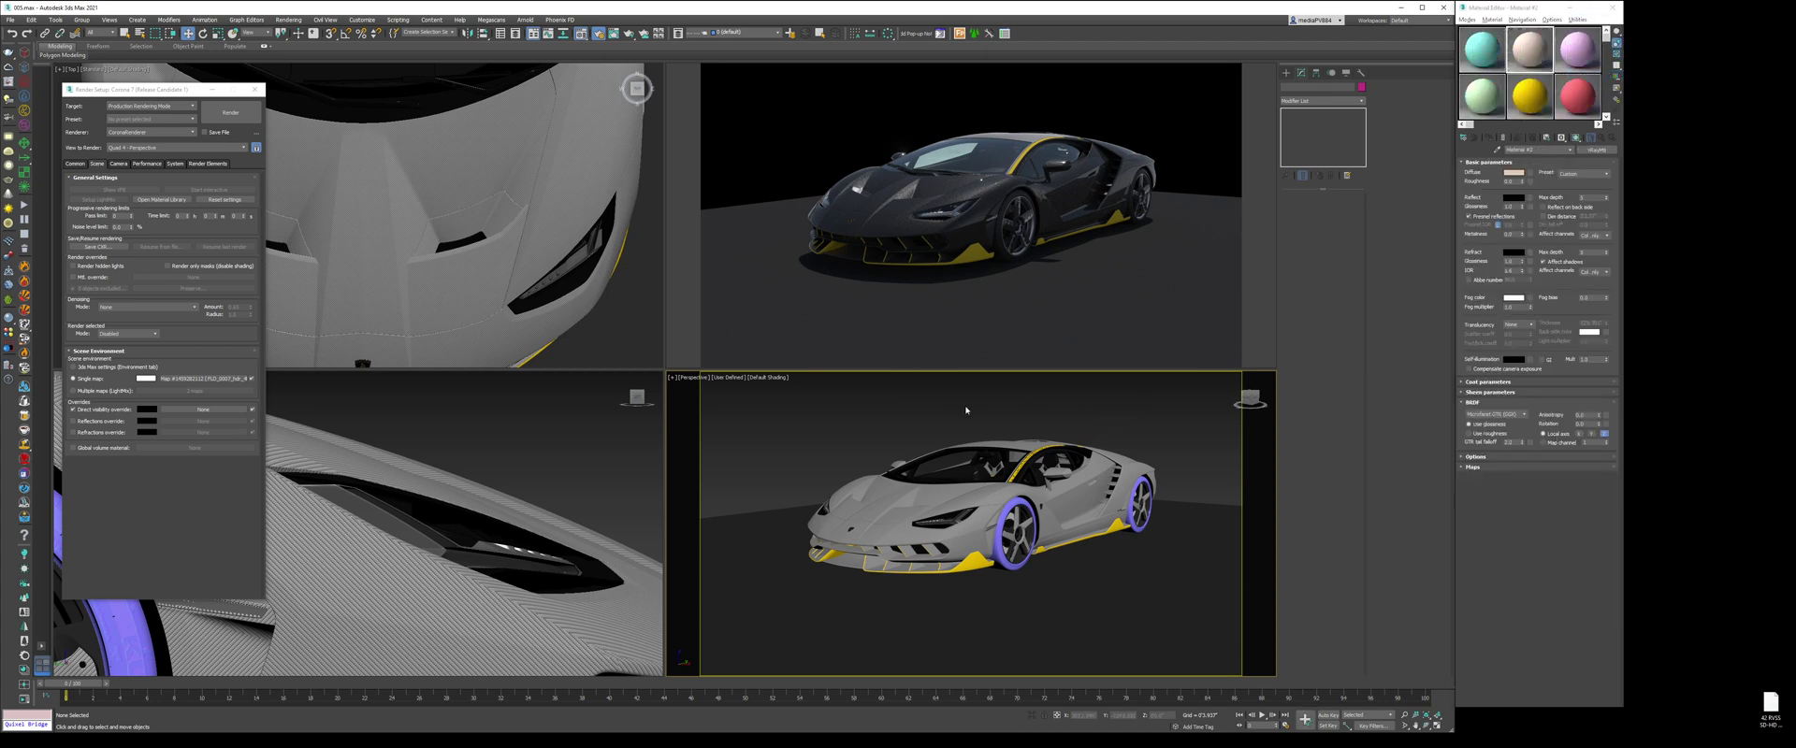
right_click(996, 199)
left_click(1025, 233)
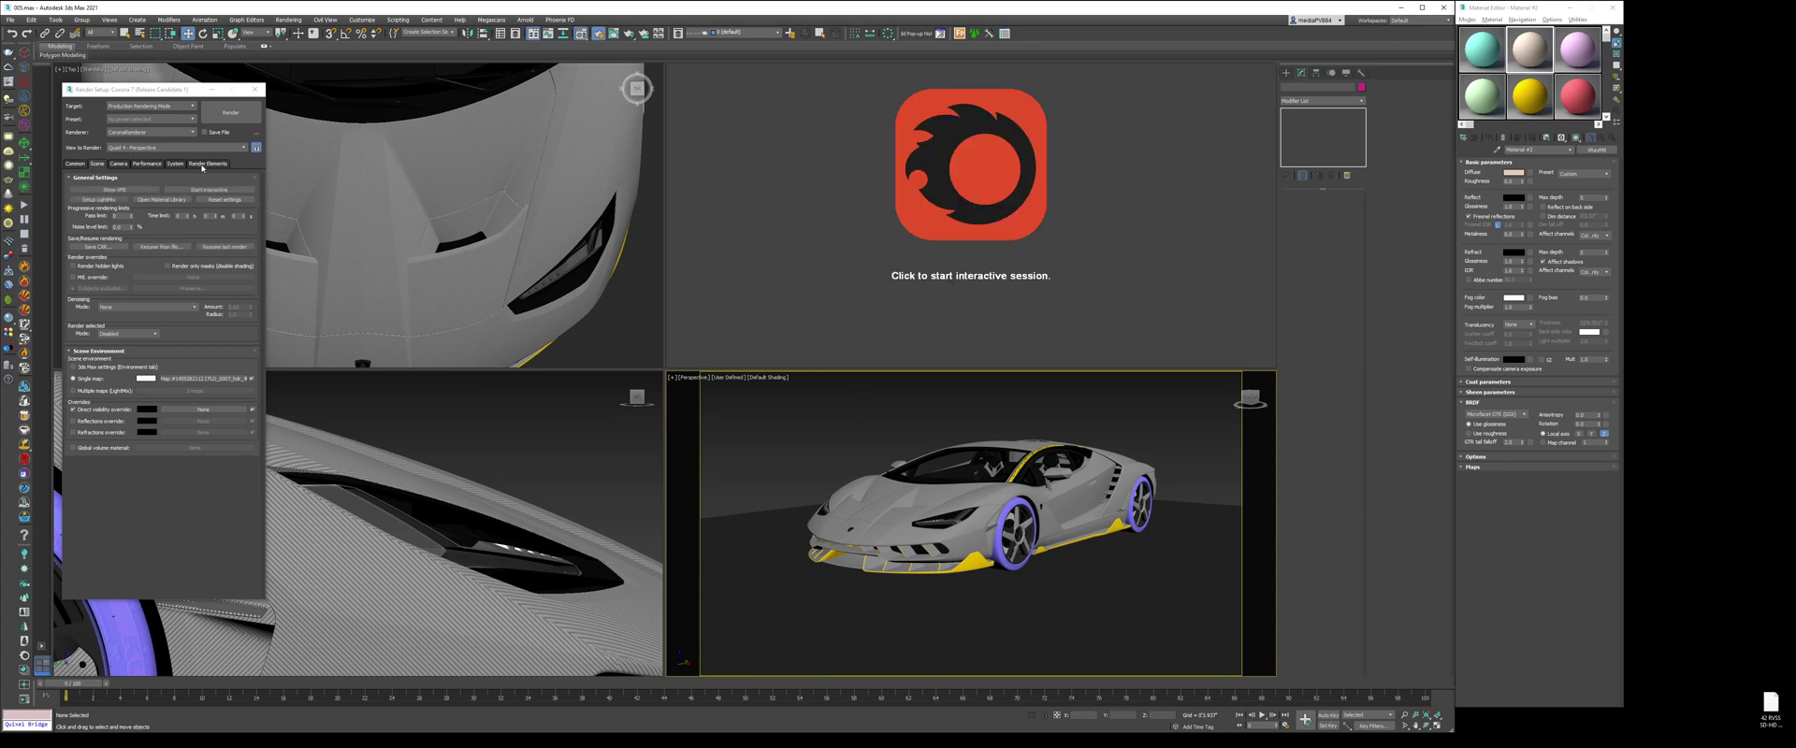
Step: Delete all existing render elements from the render setup
left_click(202, 165)
left_click(118, 275)
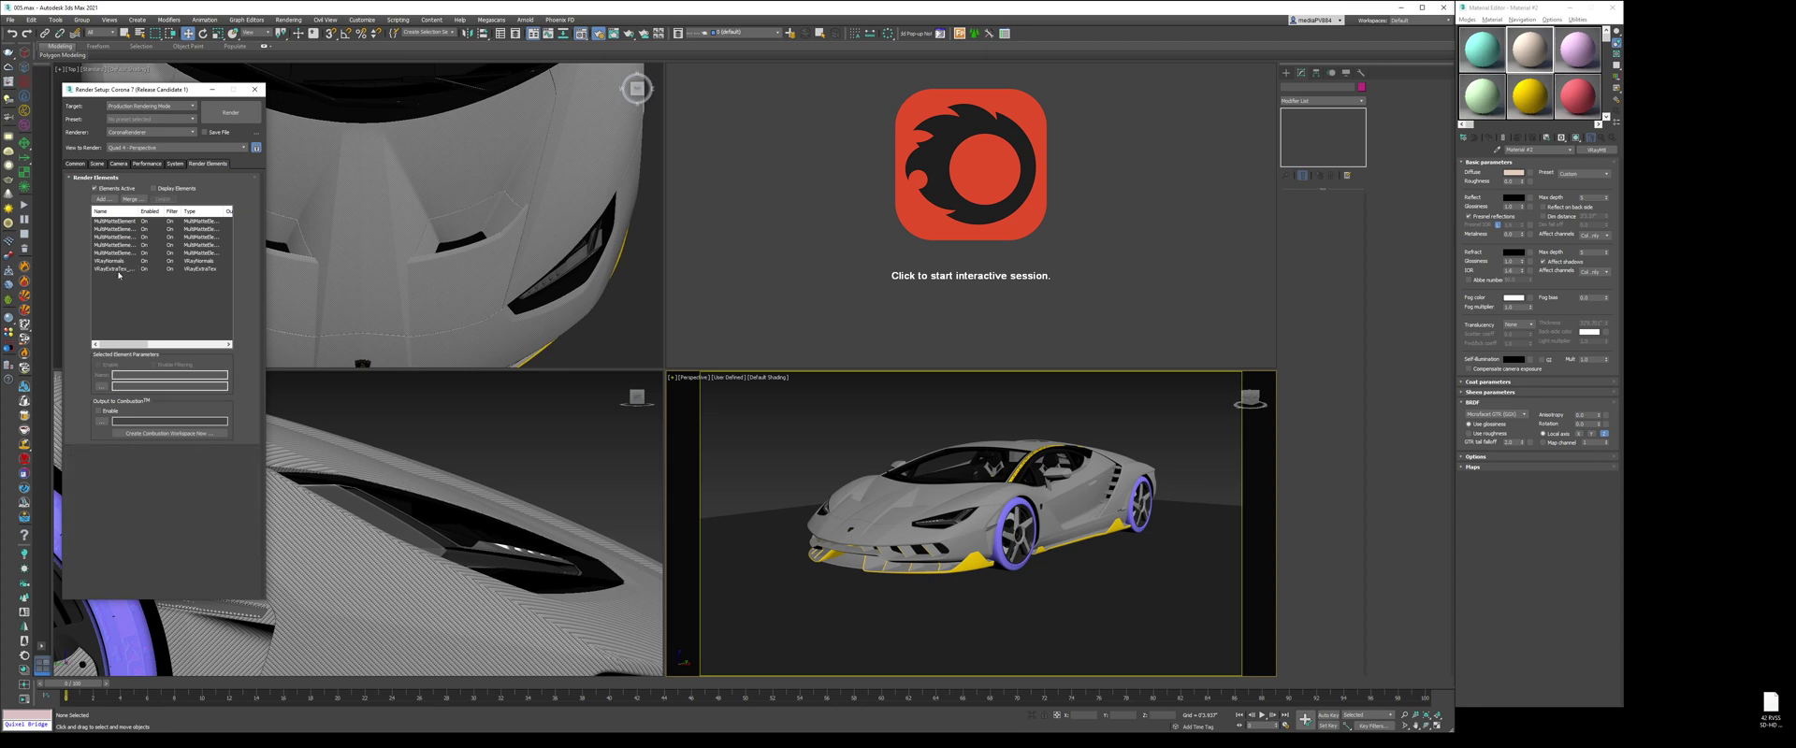
left_click(117, 270)
left_click(115, 221, "shift")
left_click(162, 199)
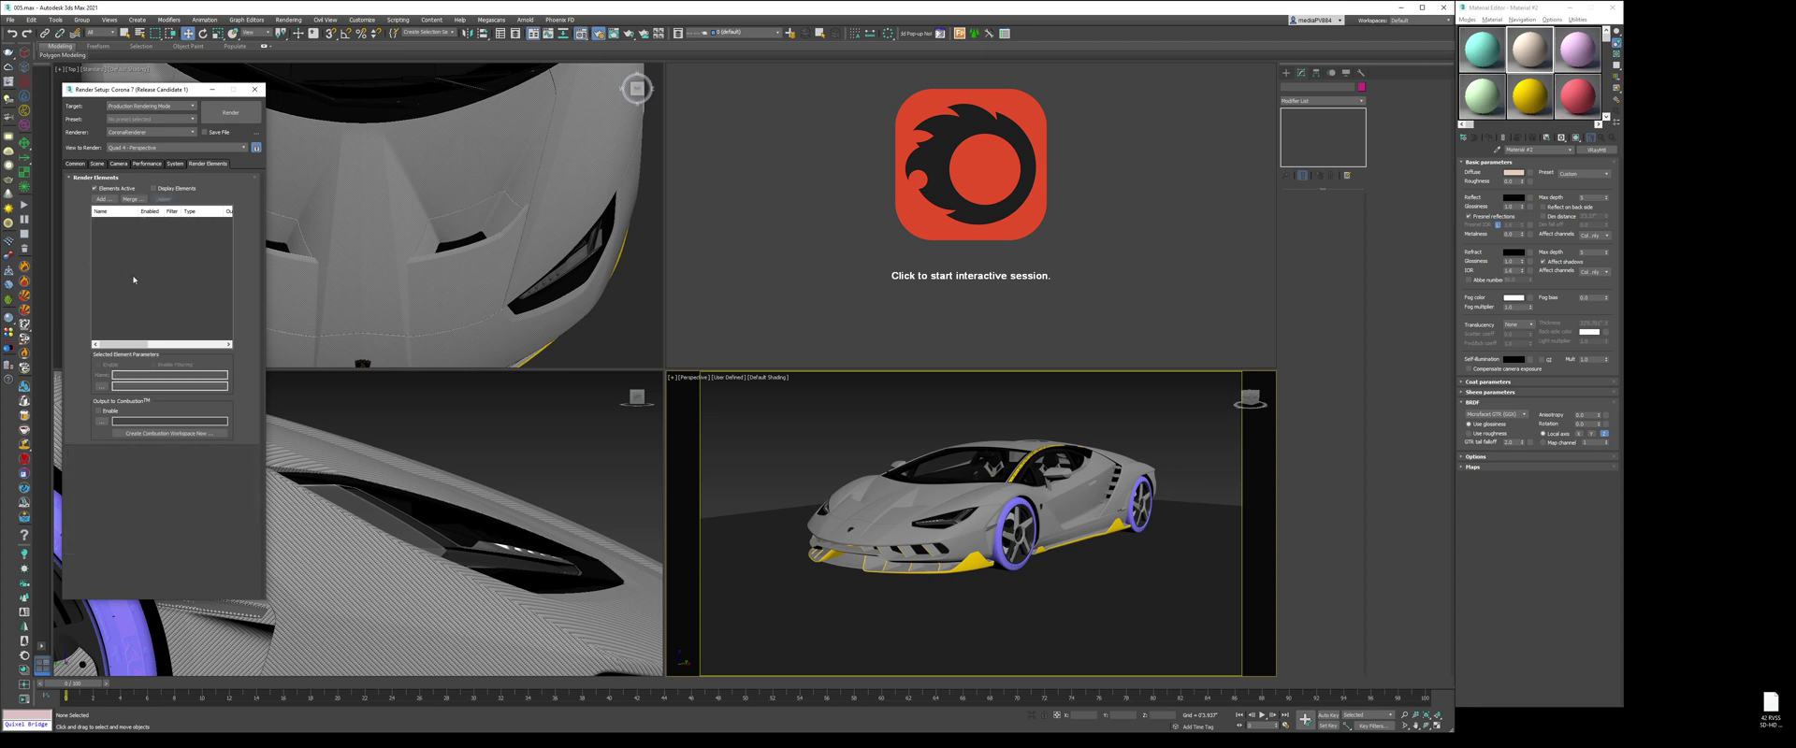
Step: Add a CMasking_Mask render element and set it to RGB mode with a material ID for each color channel
left_click(103, 200)
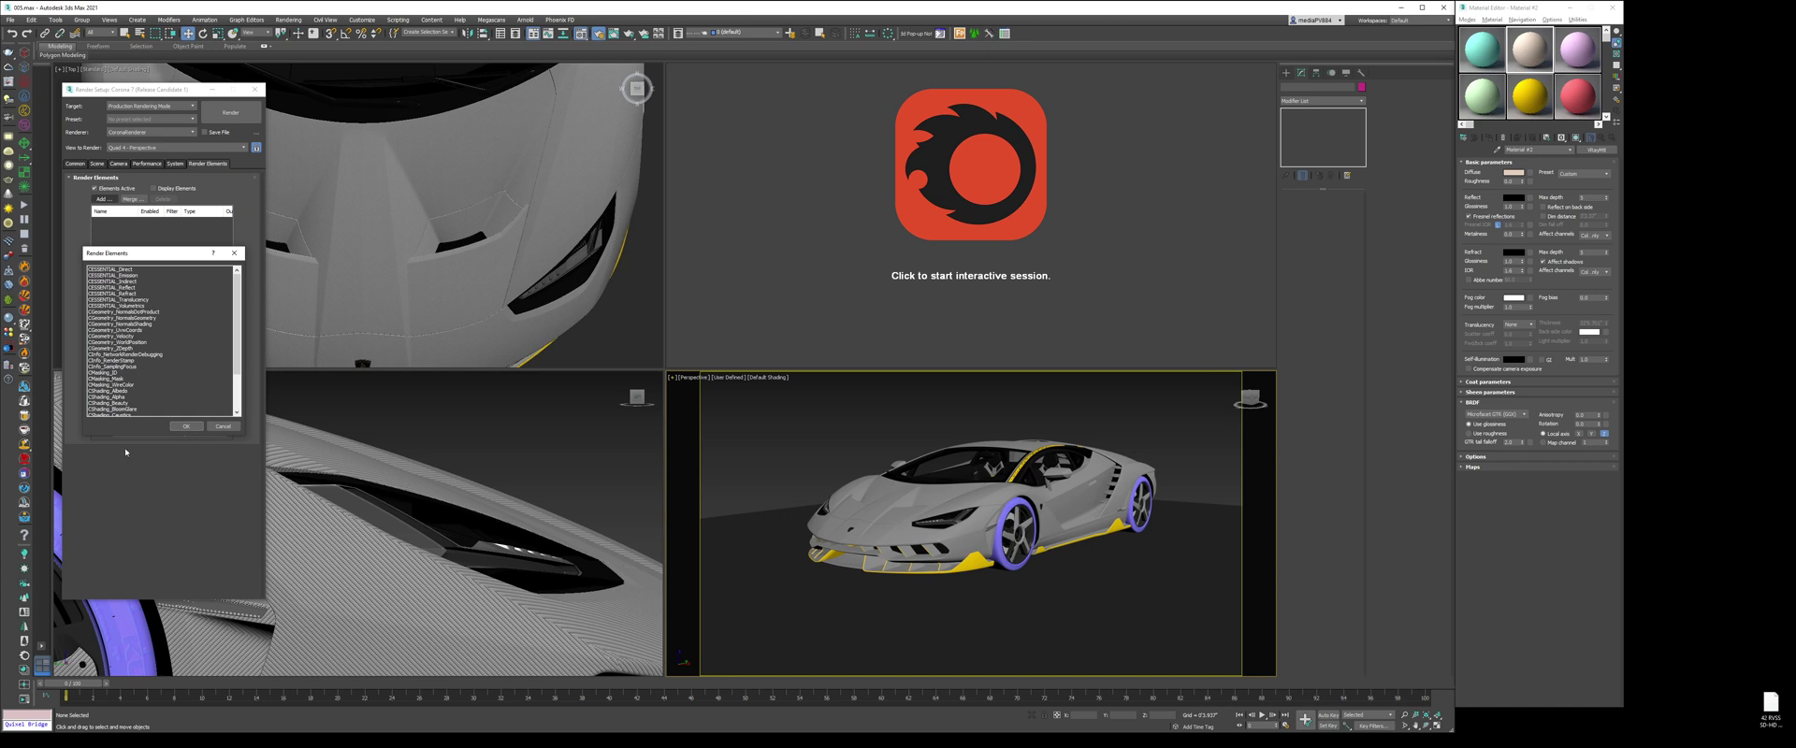
left_click_drag(237, 320, 238, 367)
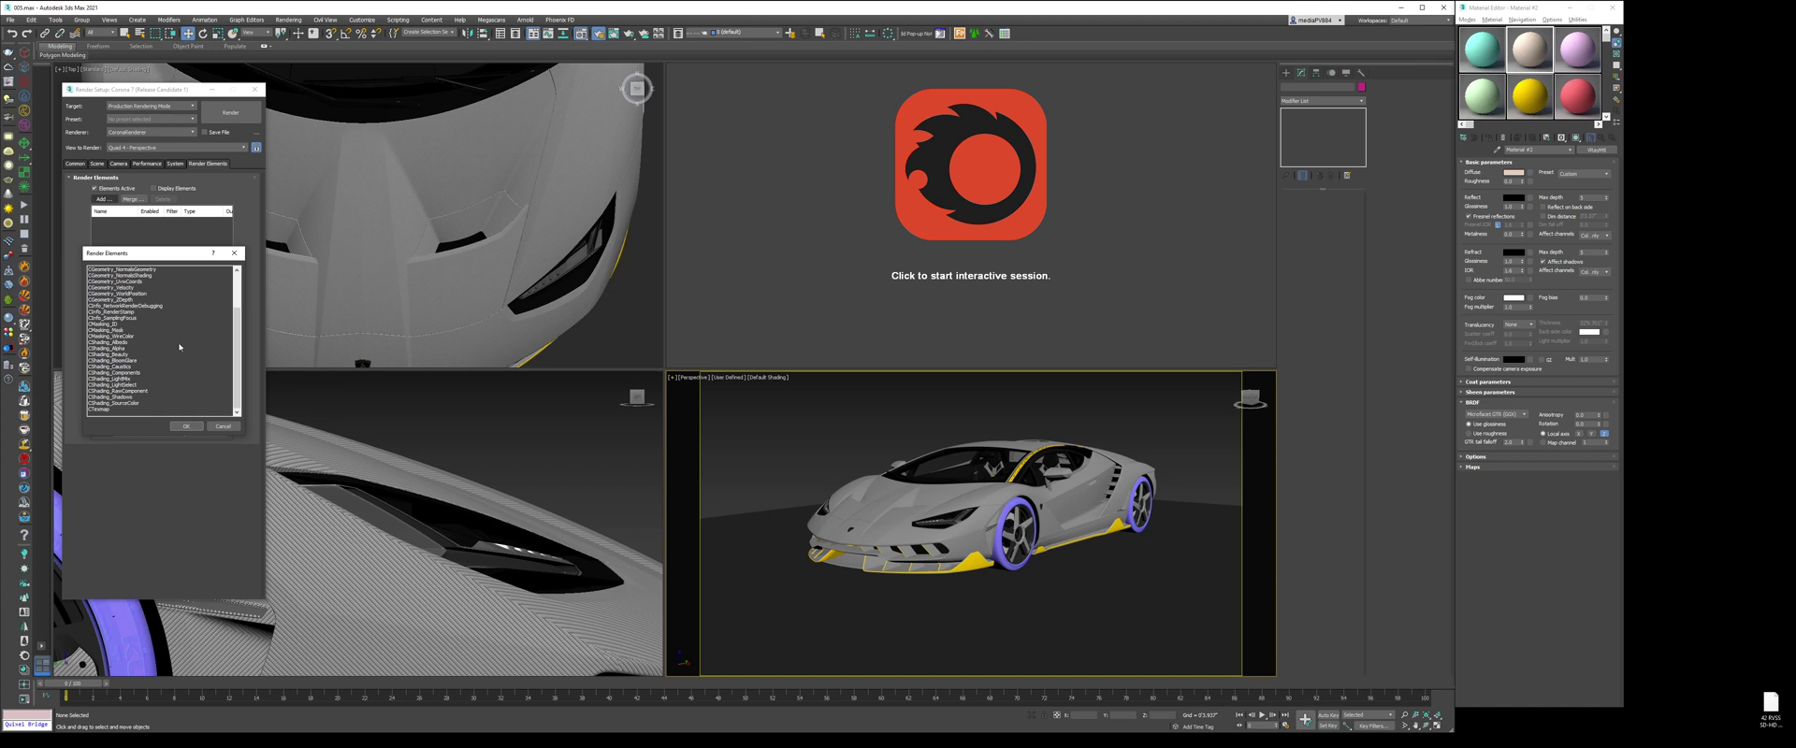
left_click(128, 330)
double_click(127, 330)
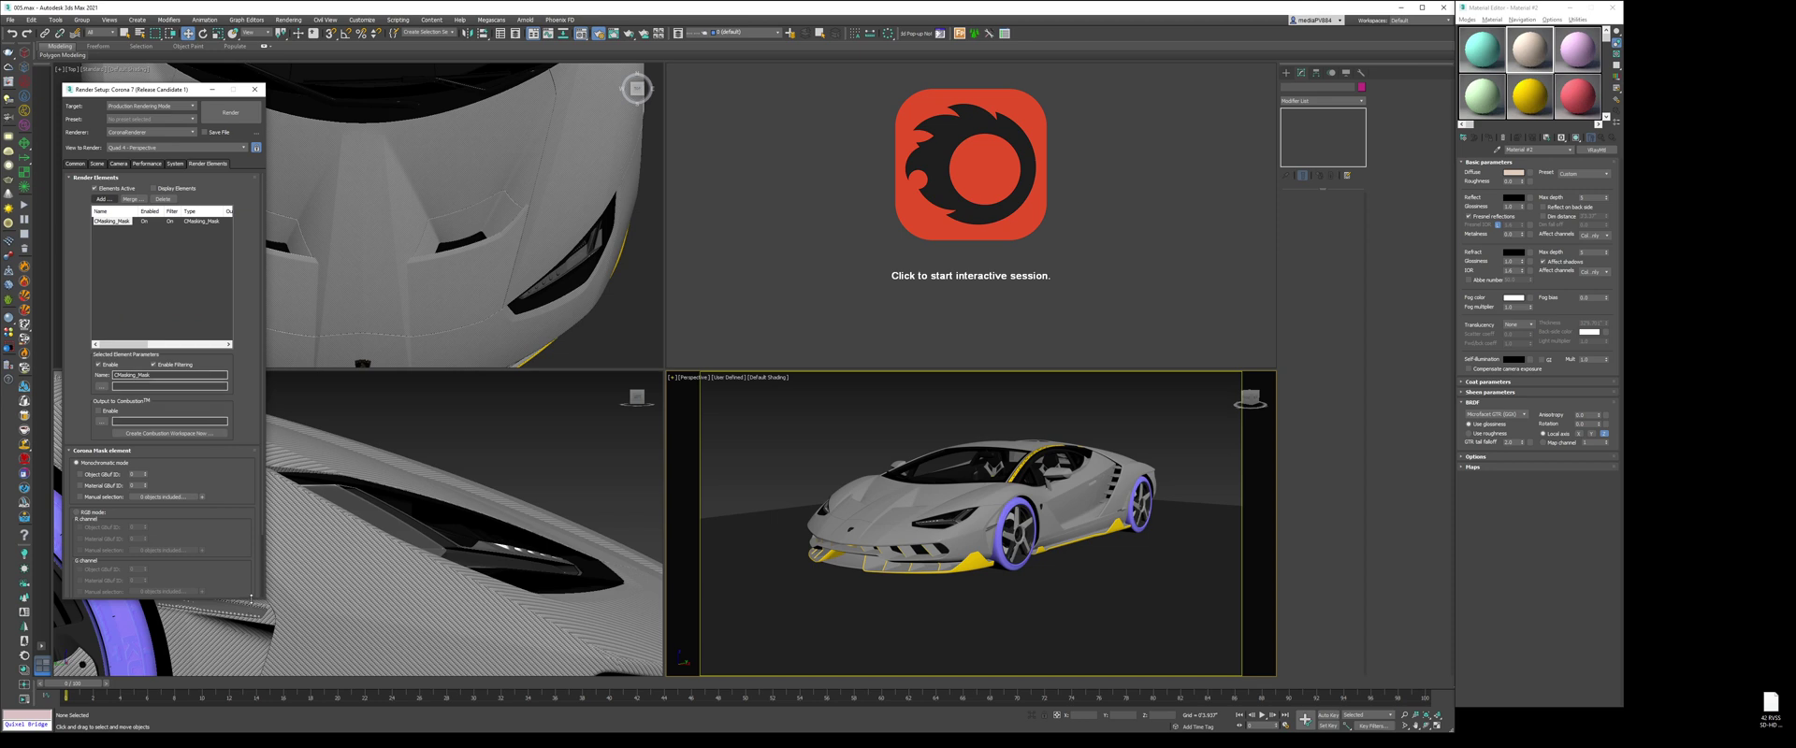
left_click_drag(241, 599, 238, 653)
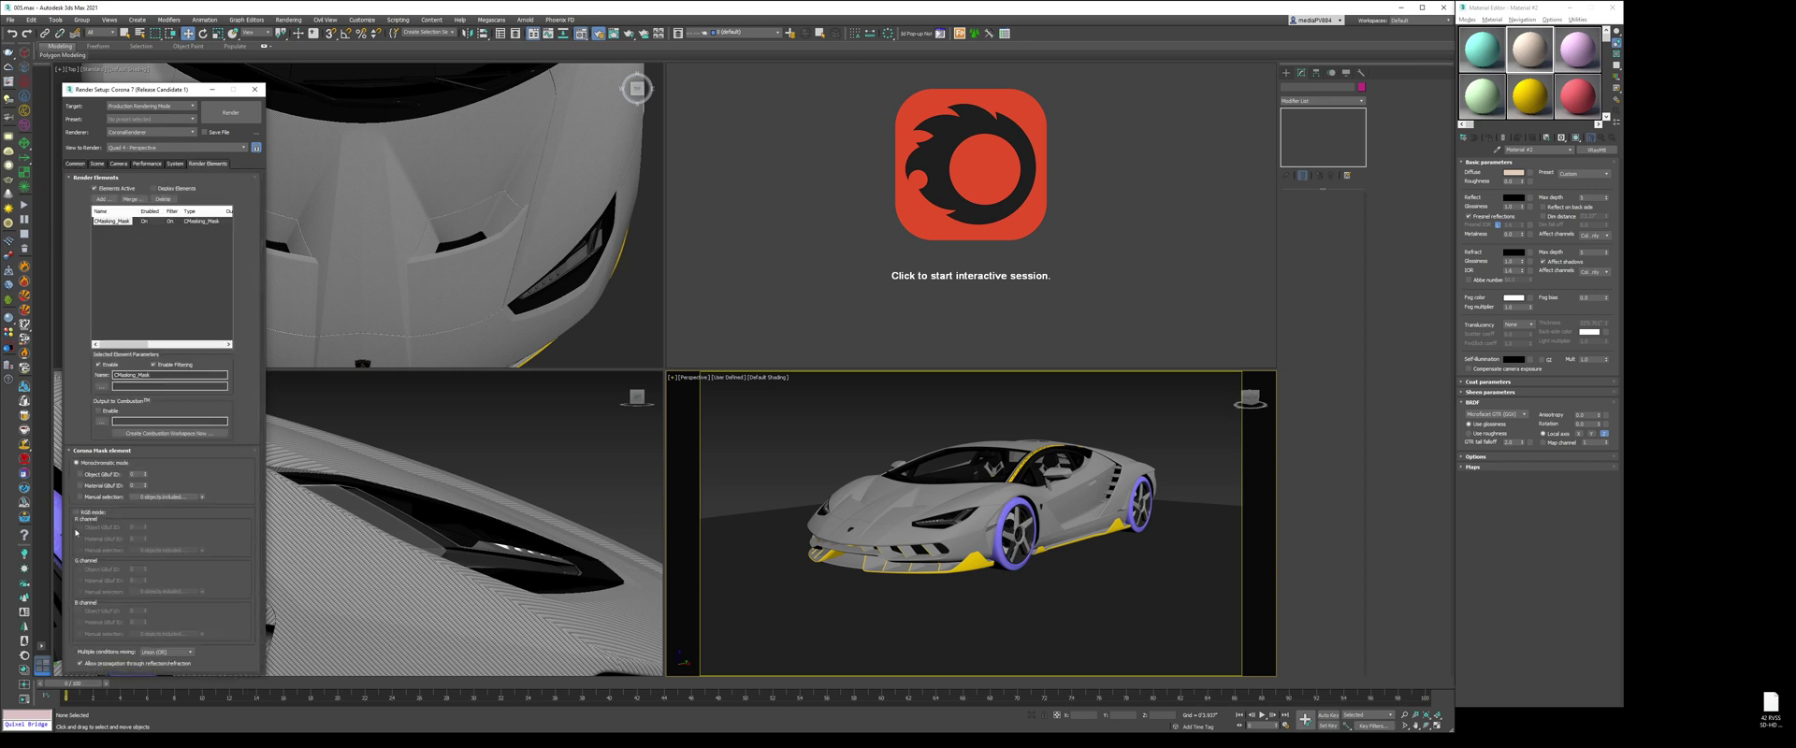
left_click(77, 512)
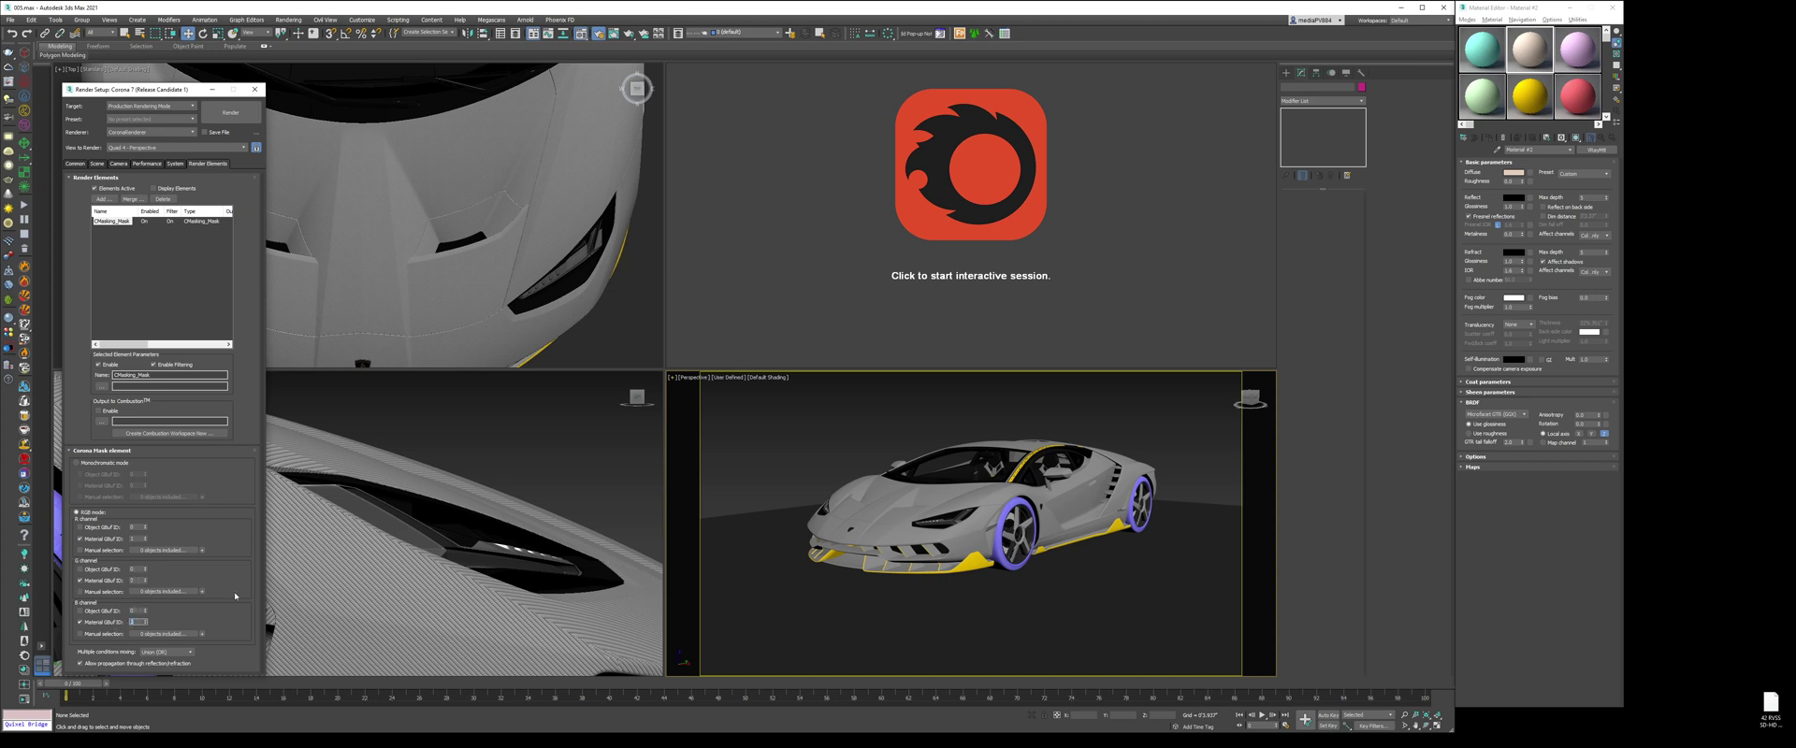
left_click(159, 299)
Step: Add a second and a third CMasking_Mask render element, both in RGB mode with material IDs for their channels
left_click(104, 199)
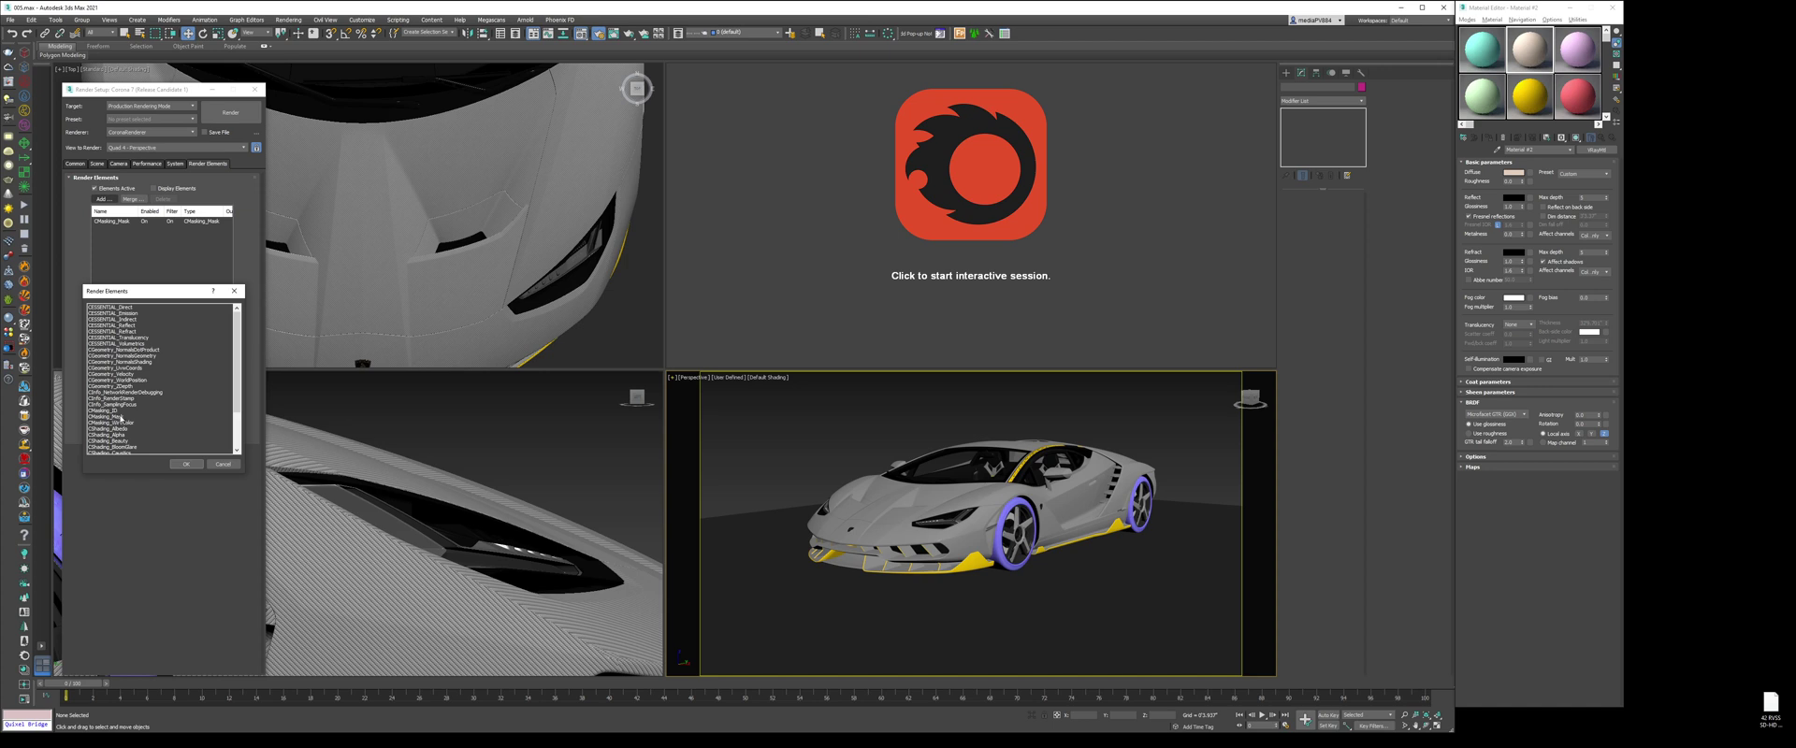
double_click(121, 417)
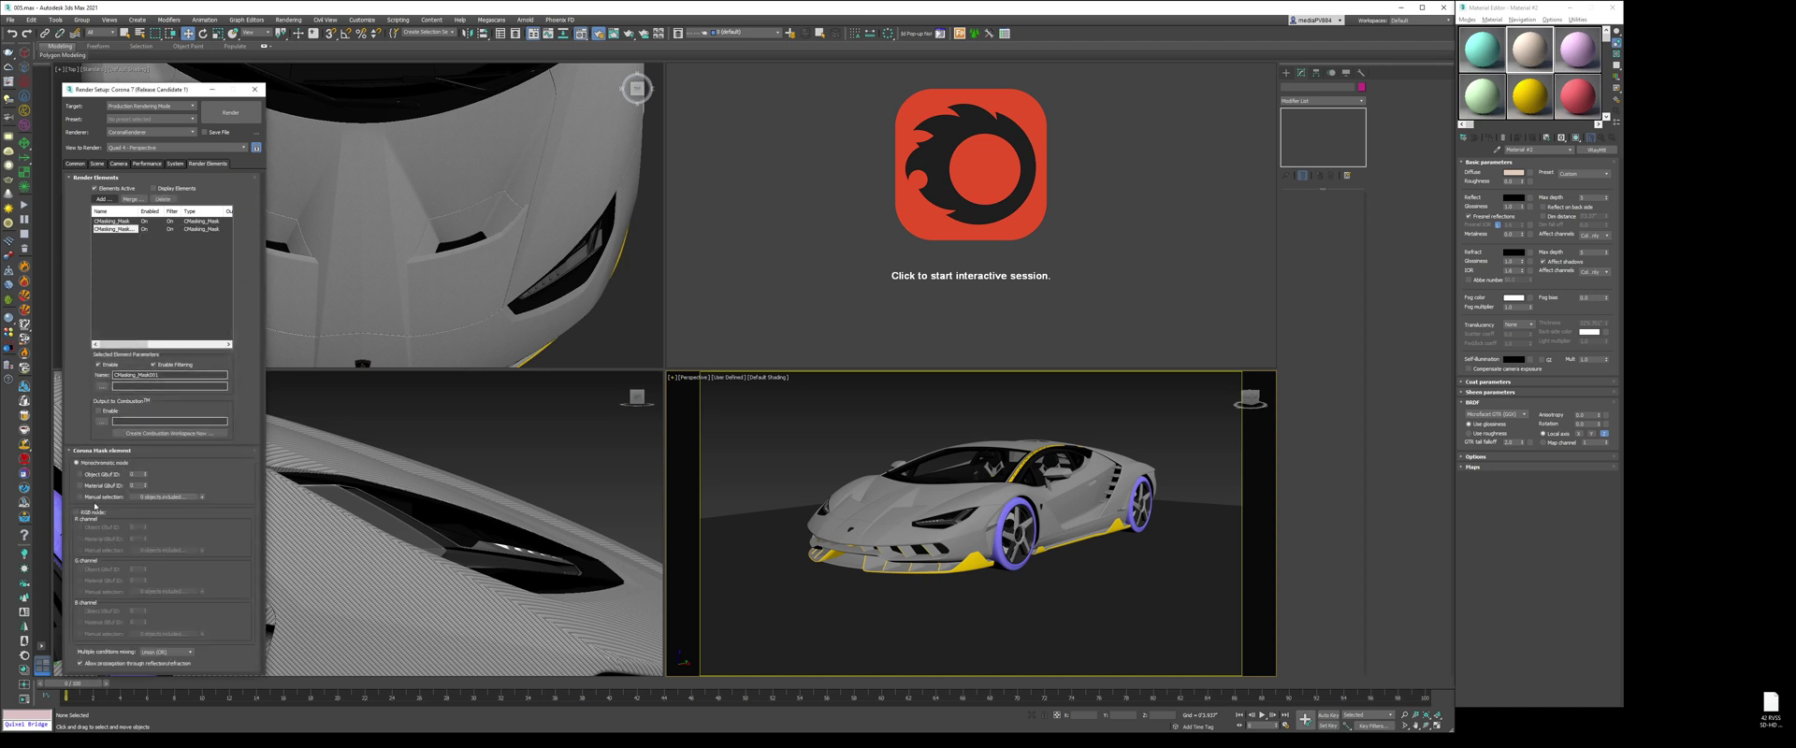
left_click(95, 513)
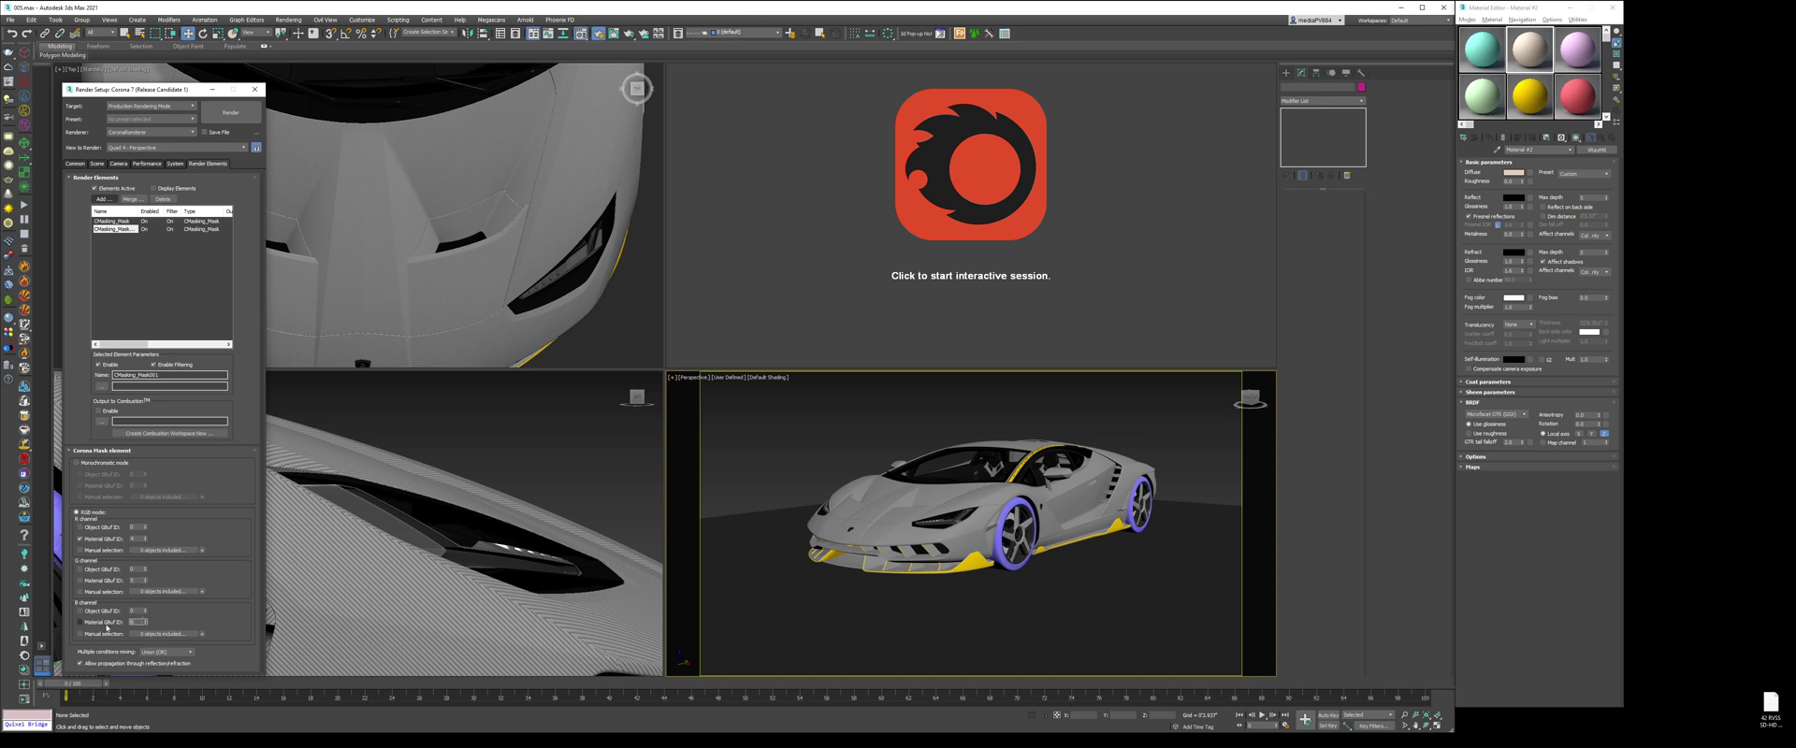
left_click(103, 199)
double_click(121, 417)
left_click(77, 513)
double_click(137, 539)
Step: Add a fourth CMasking_Mask render element in RGB mode and enter its channel material IDs, including 10
left_click(103, 199)
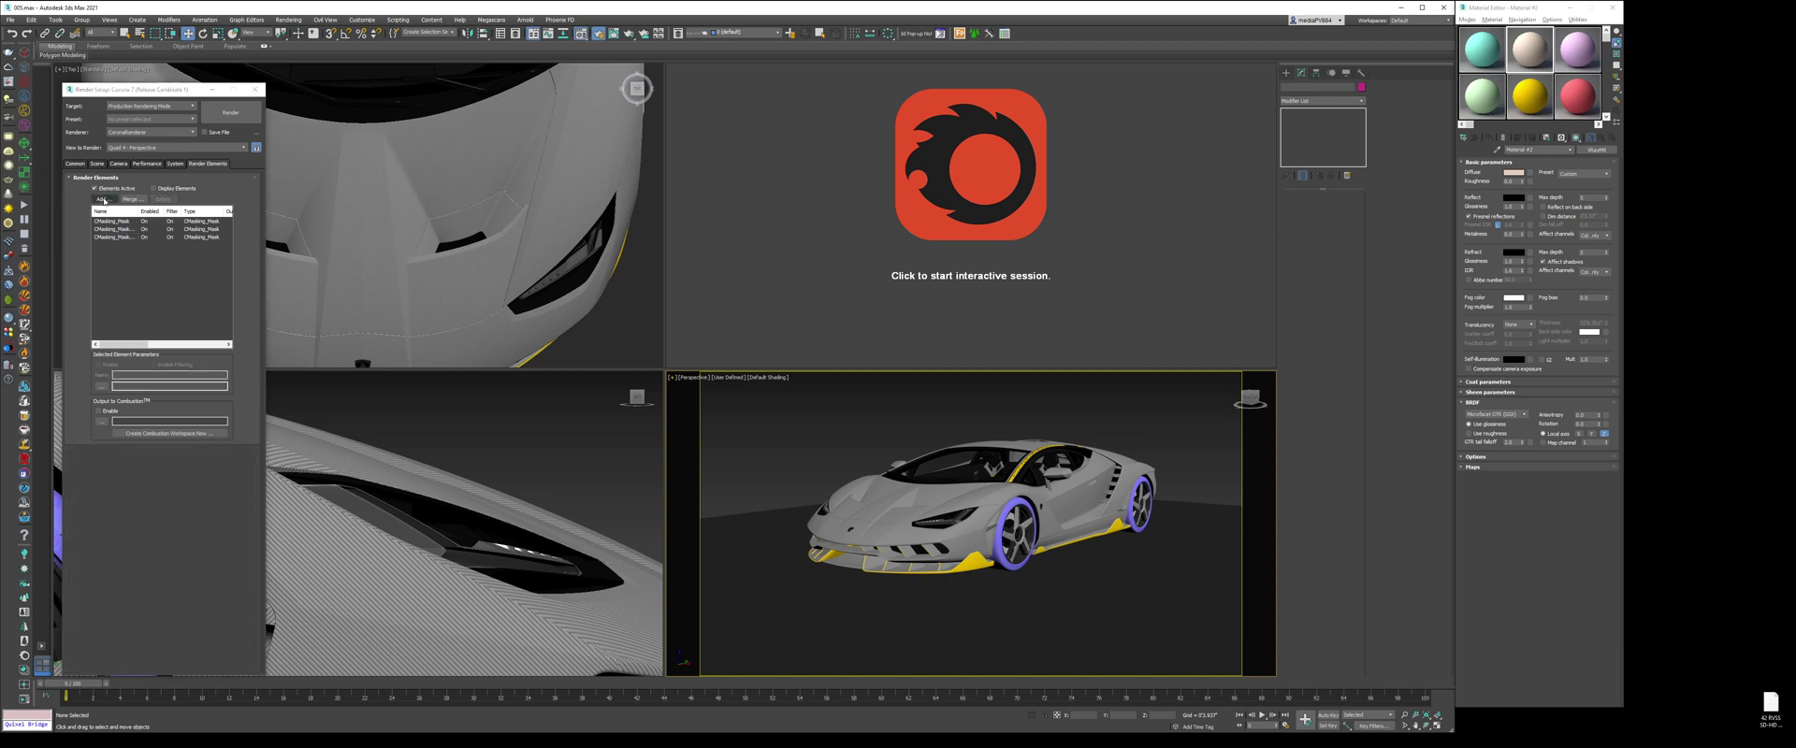
double_click(122, 416)
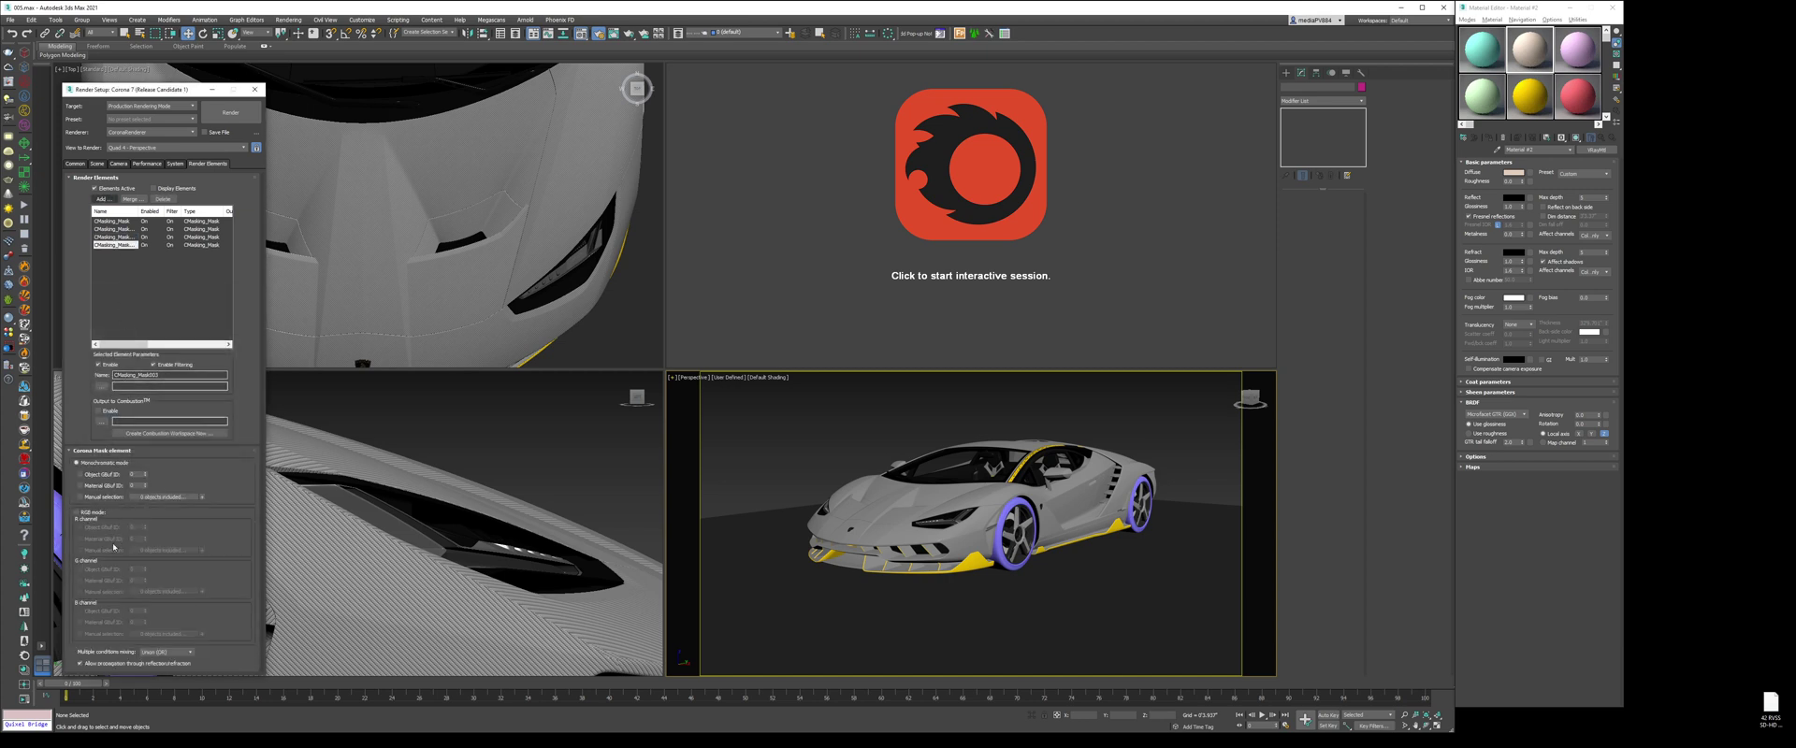
left_click(93, 517)
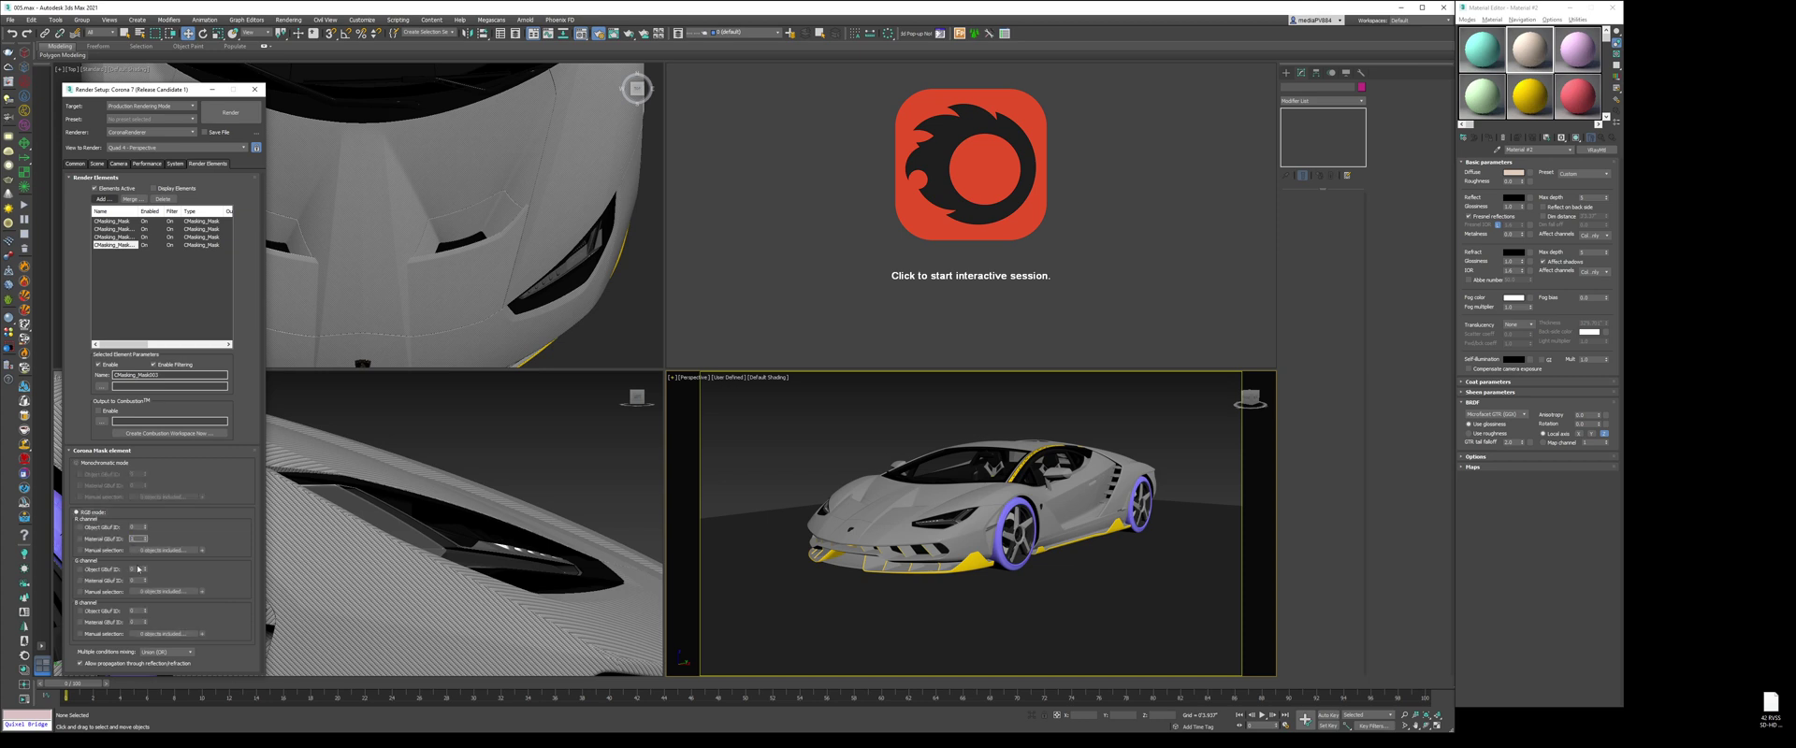
left_click(140, 621)
type("10")
left_click(159, 280)
Step: Add a fifth CMasking_Mask render element in RGB mode and enter material IDs for its channels
left_click(103, 198)
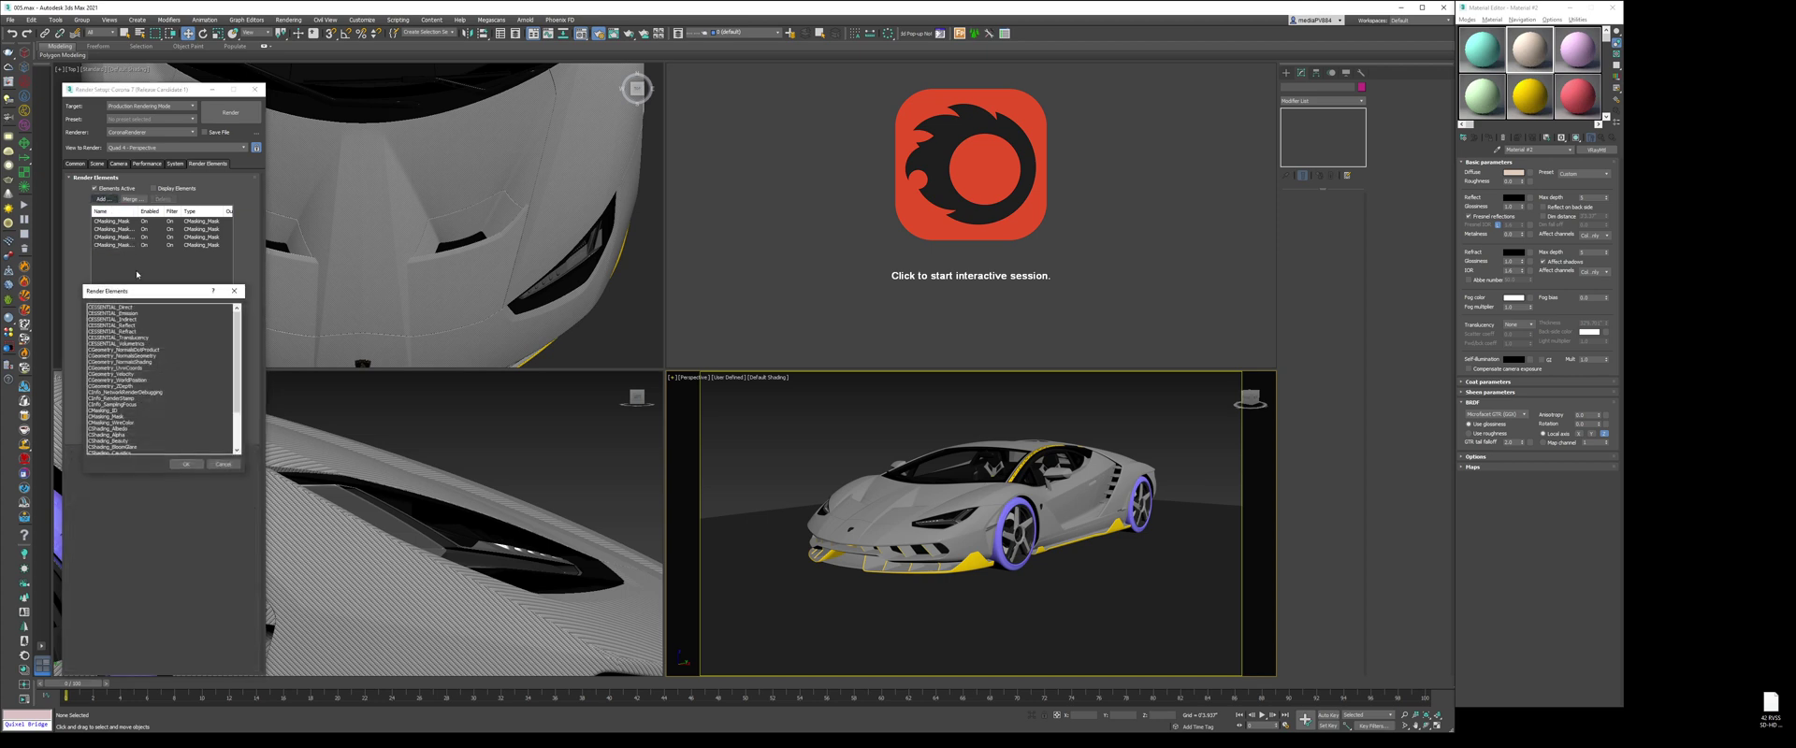
double_click(123, 418)
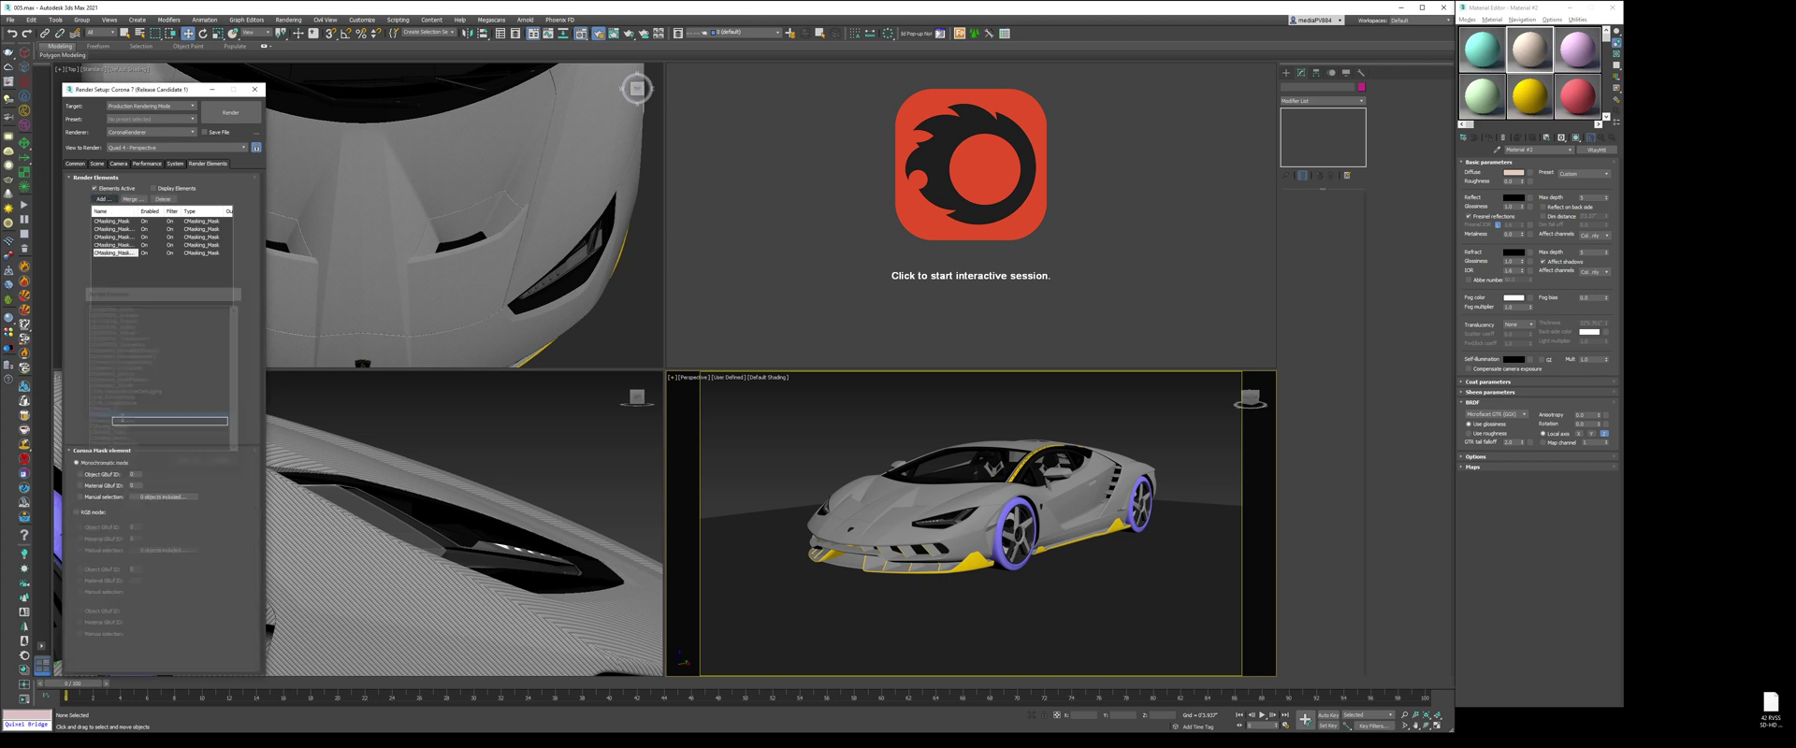
left_click(90, 513)
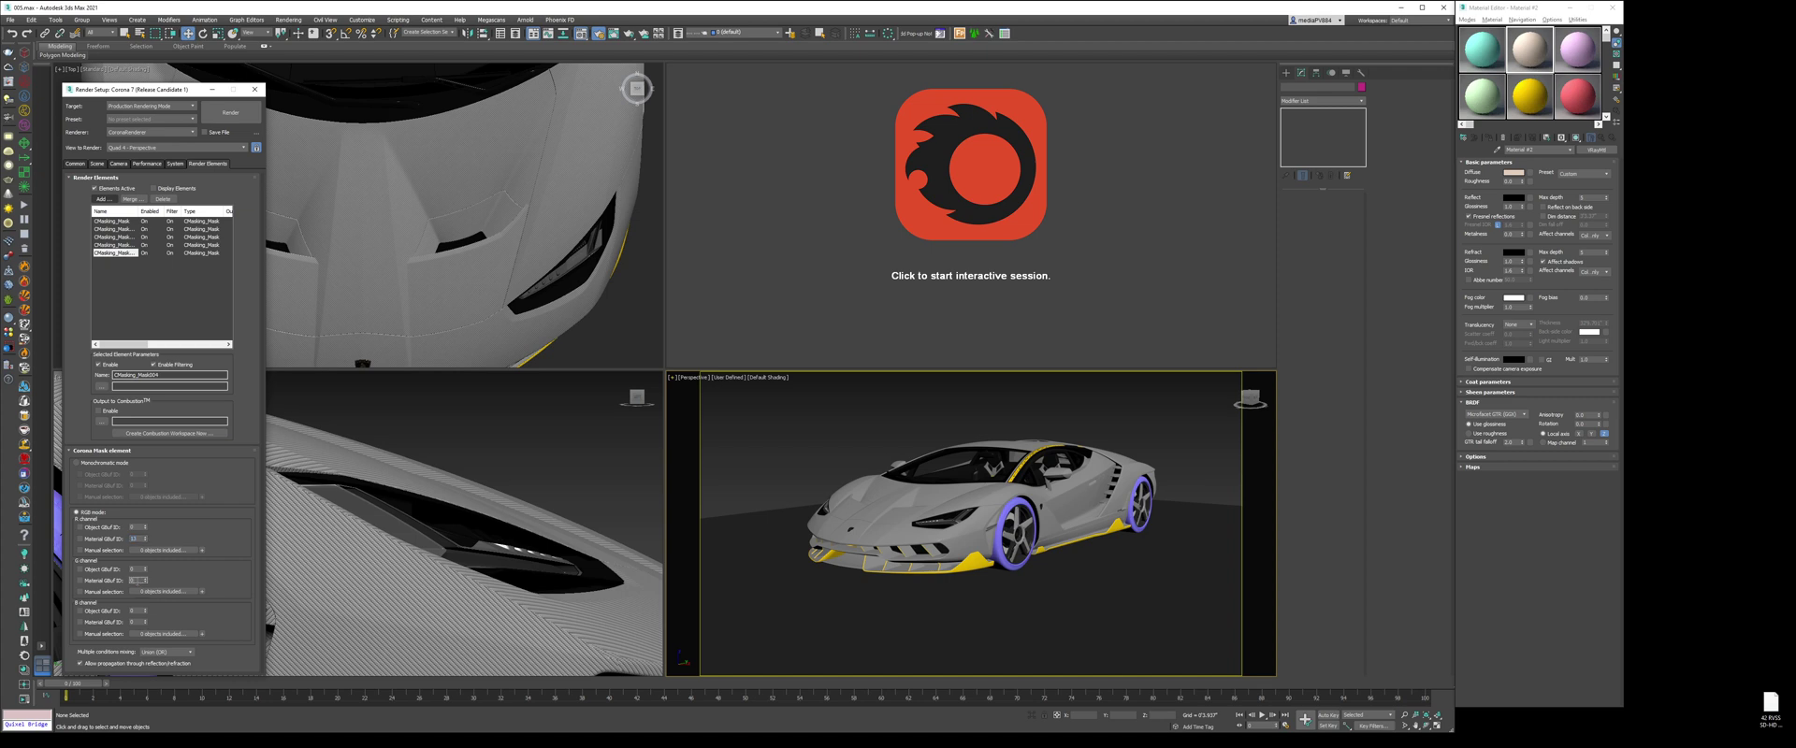
double_click(138, 622)
left_click(153, 322)
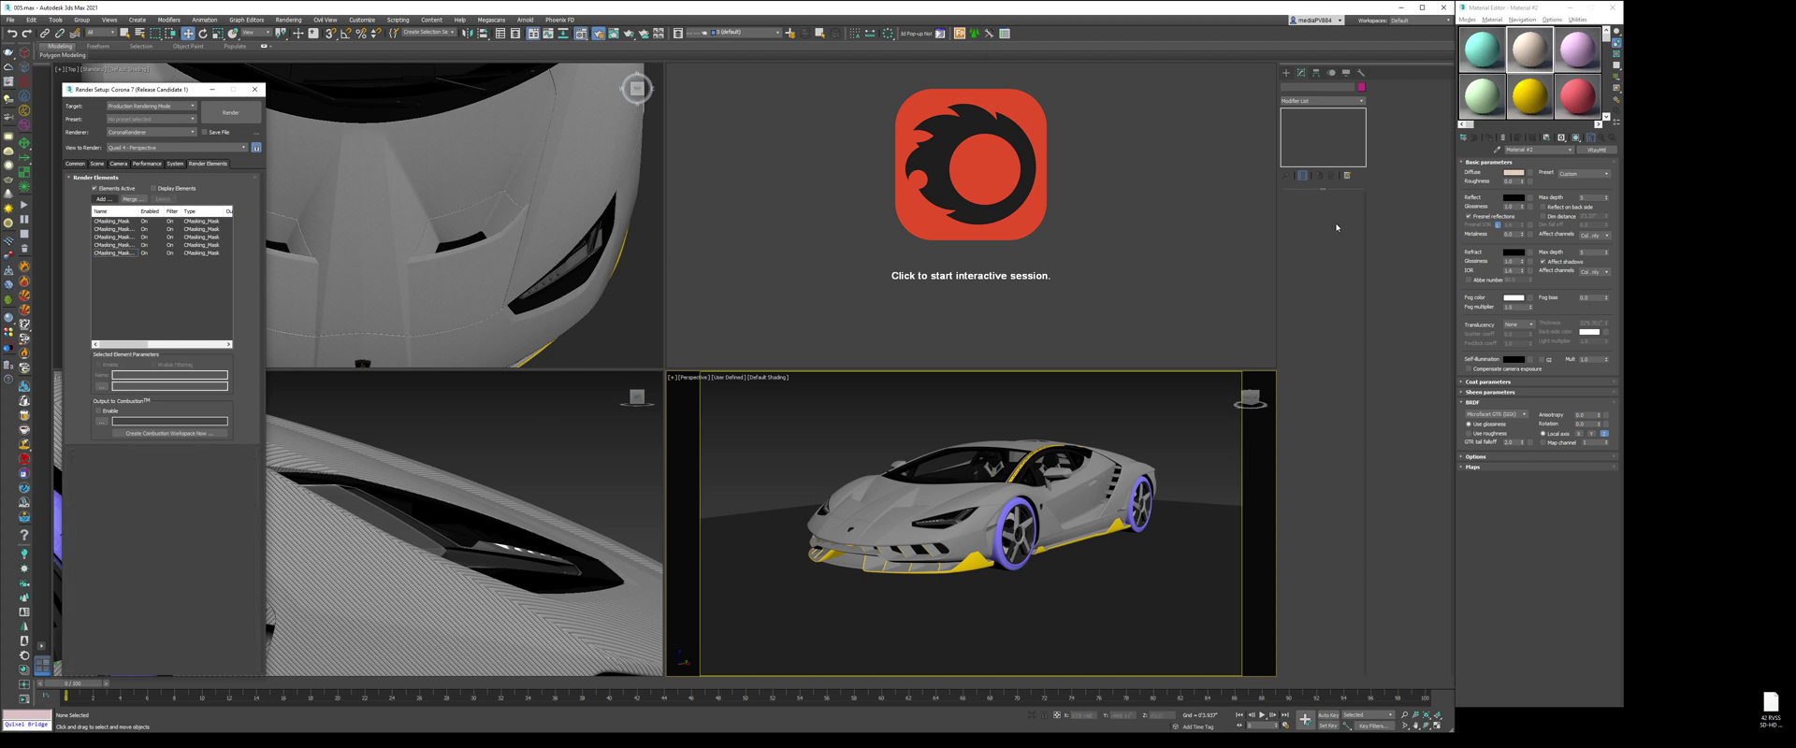
Step: Pick the glossy carbon material from the car and assign it a material ID channel for the first mask
left_click(1492, 155)
left_click(998, 498)
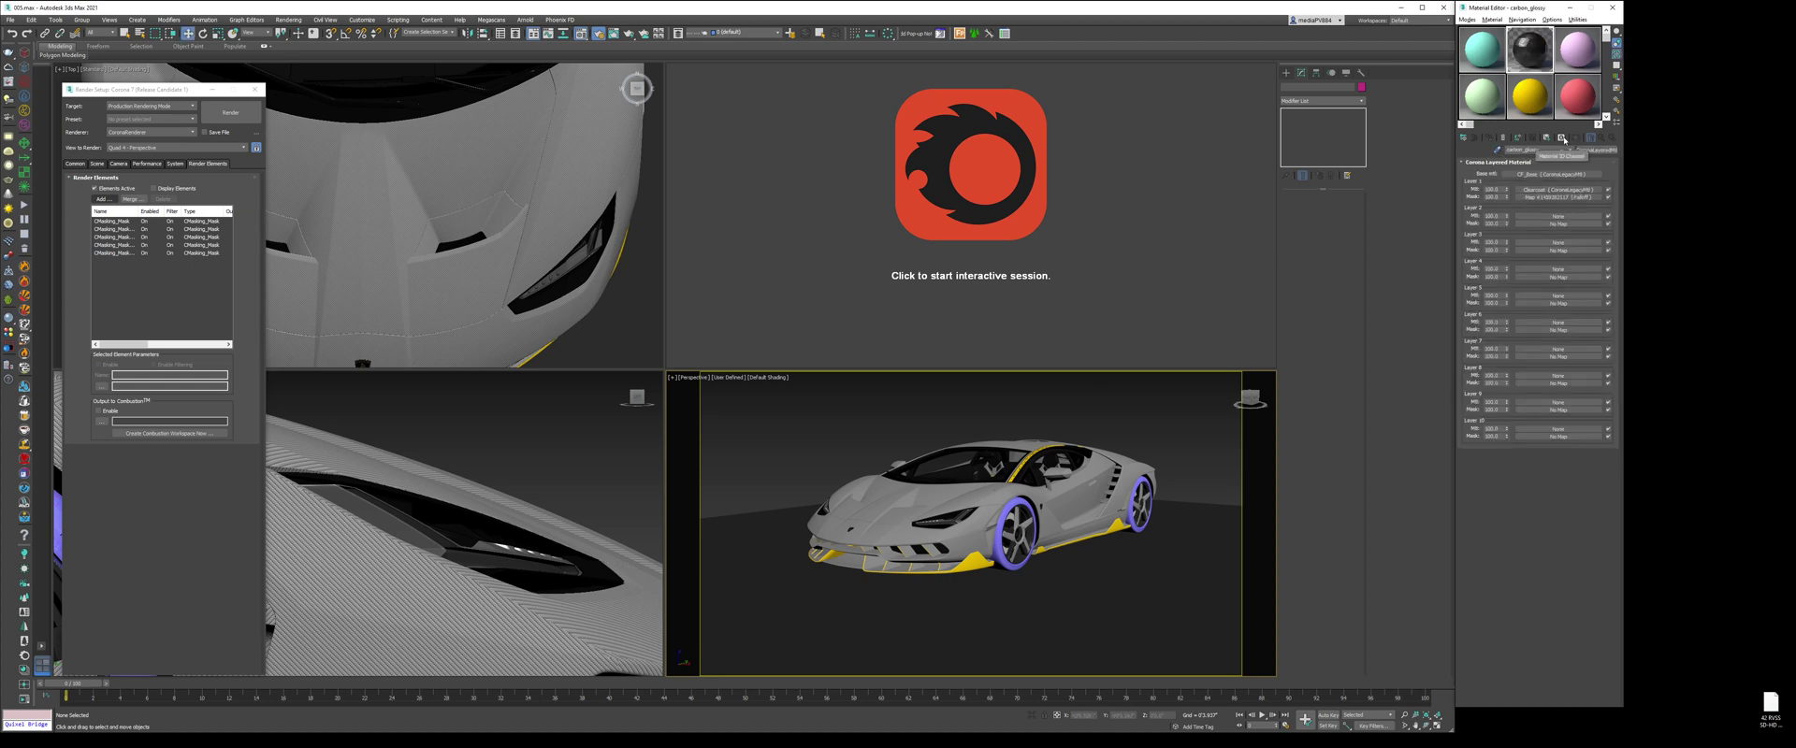
left_click(1561, 139)
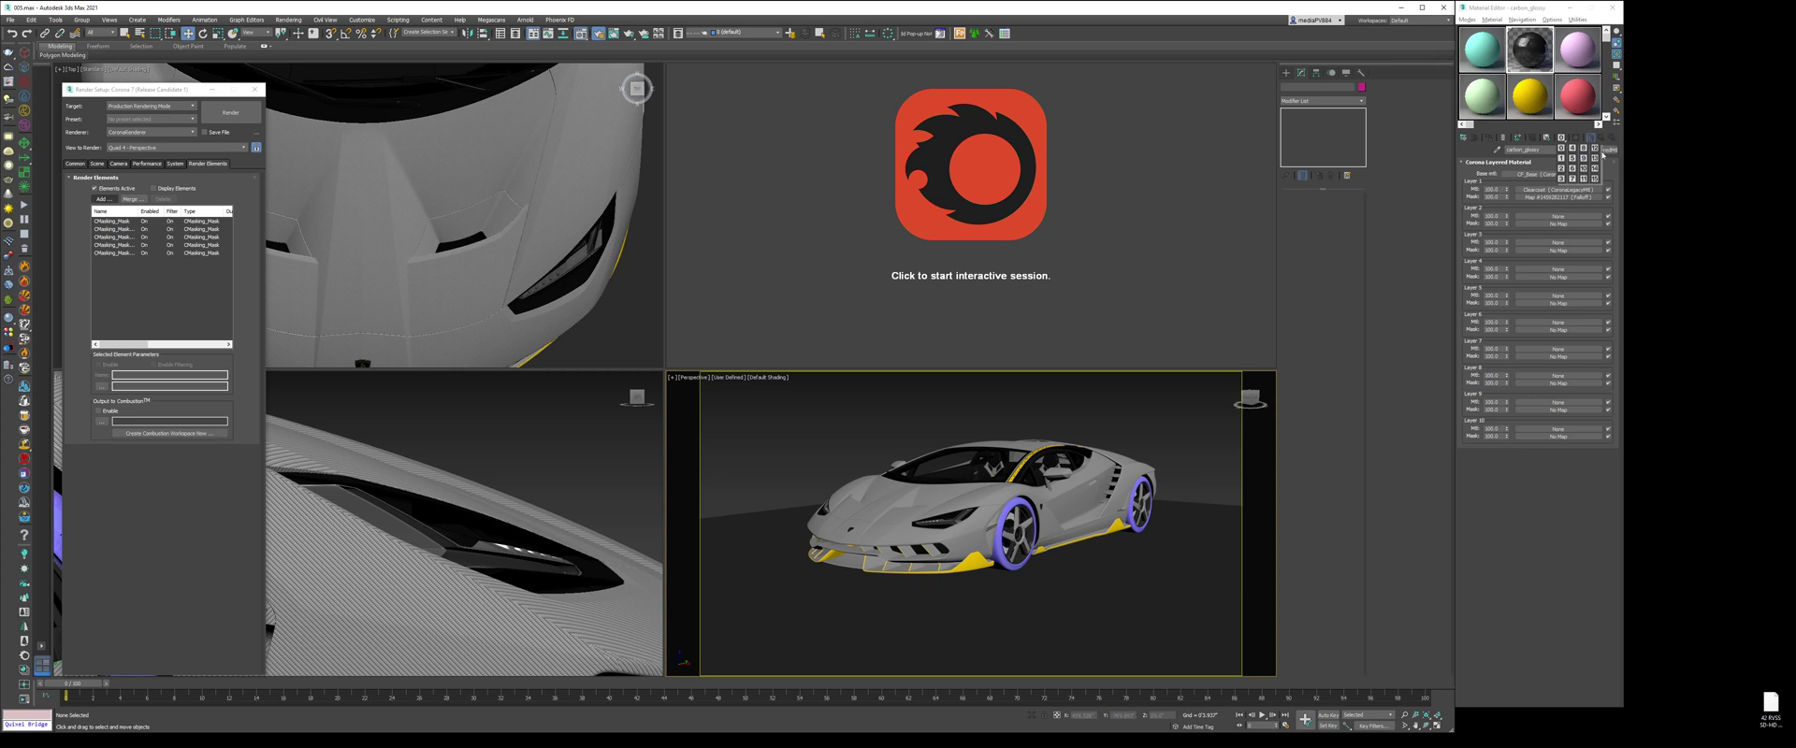
left_click(1566, 125)
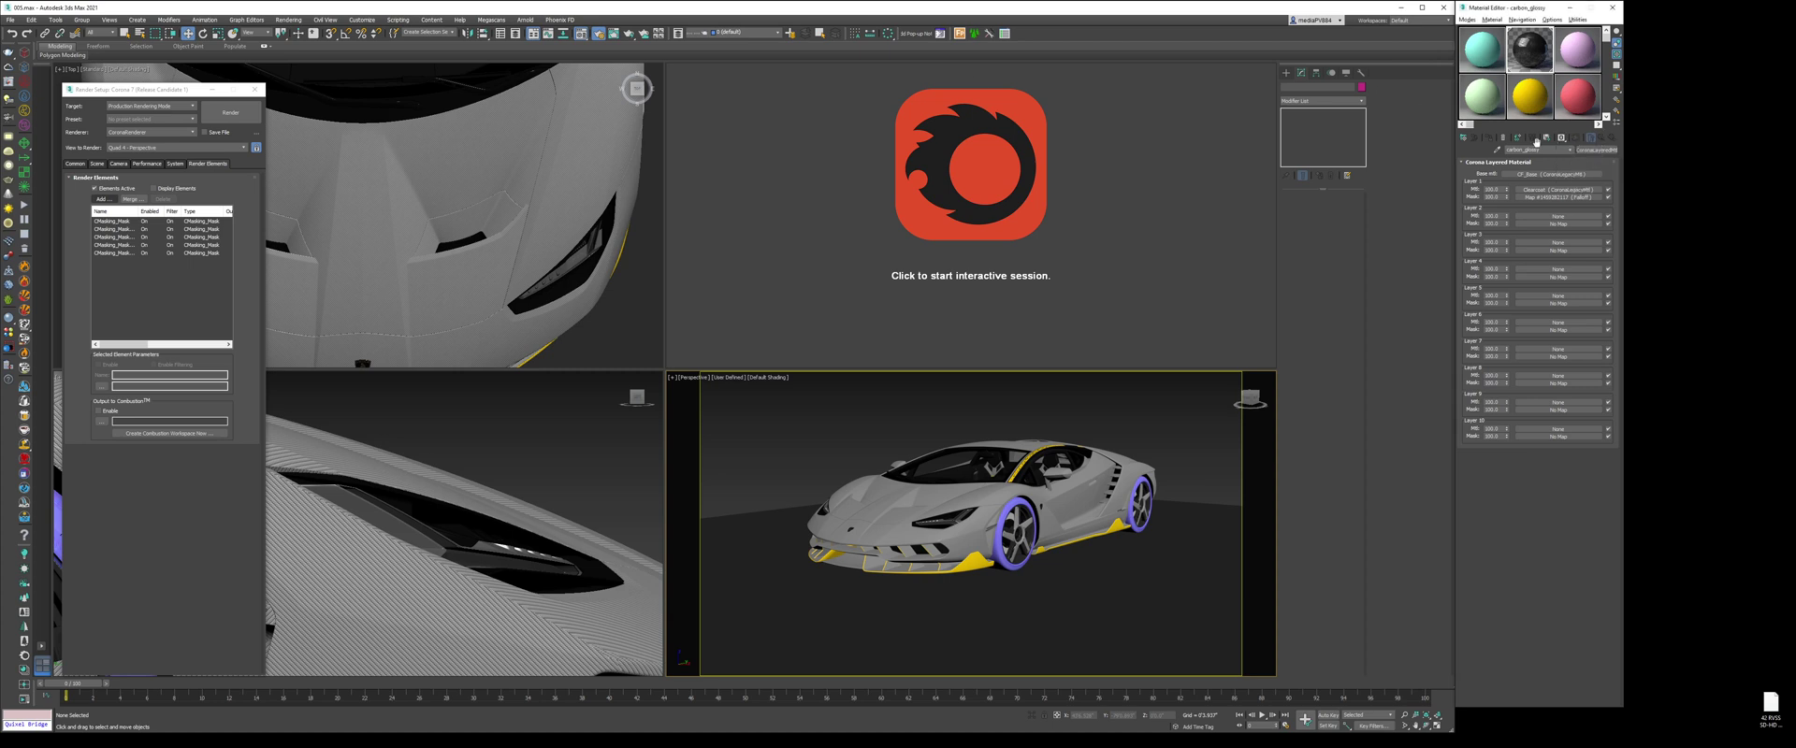
left_click(1561, 138)
left_click(1562, 161)
Step: Enlarge the car in the perspective view and start a production test render
middle_click_drag(1078, 450, 1073, 450)
left_click(1404, 714)
left_click_drag(1018, 552, 1019, 503)
key("w")
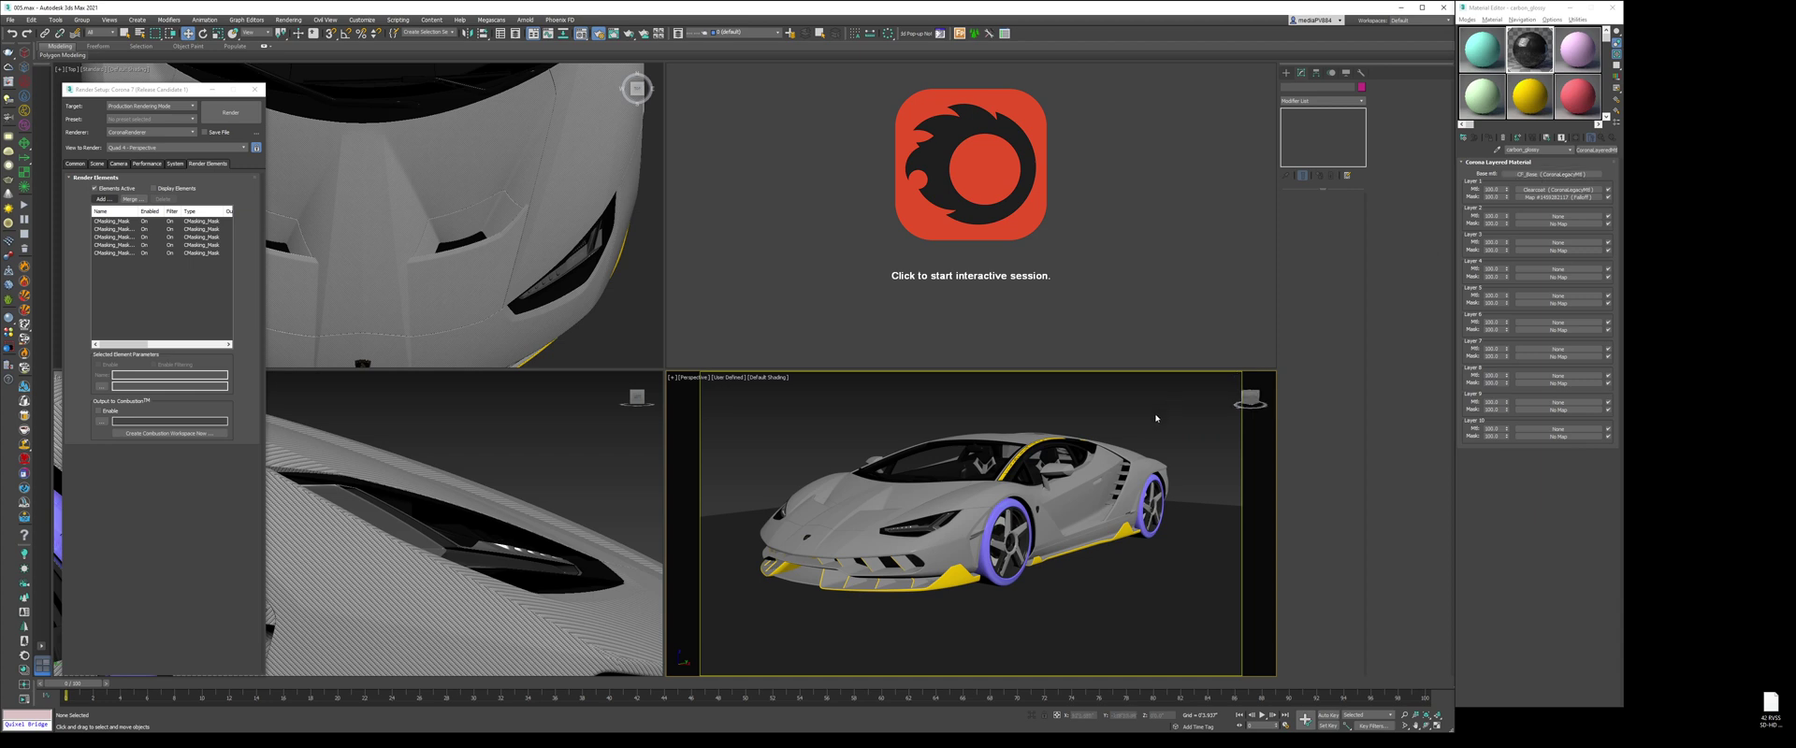
key("shift+q")
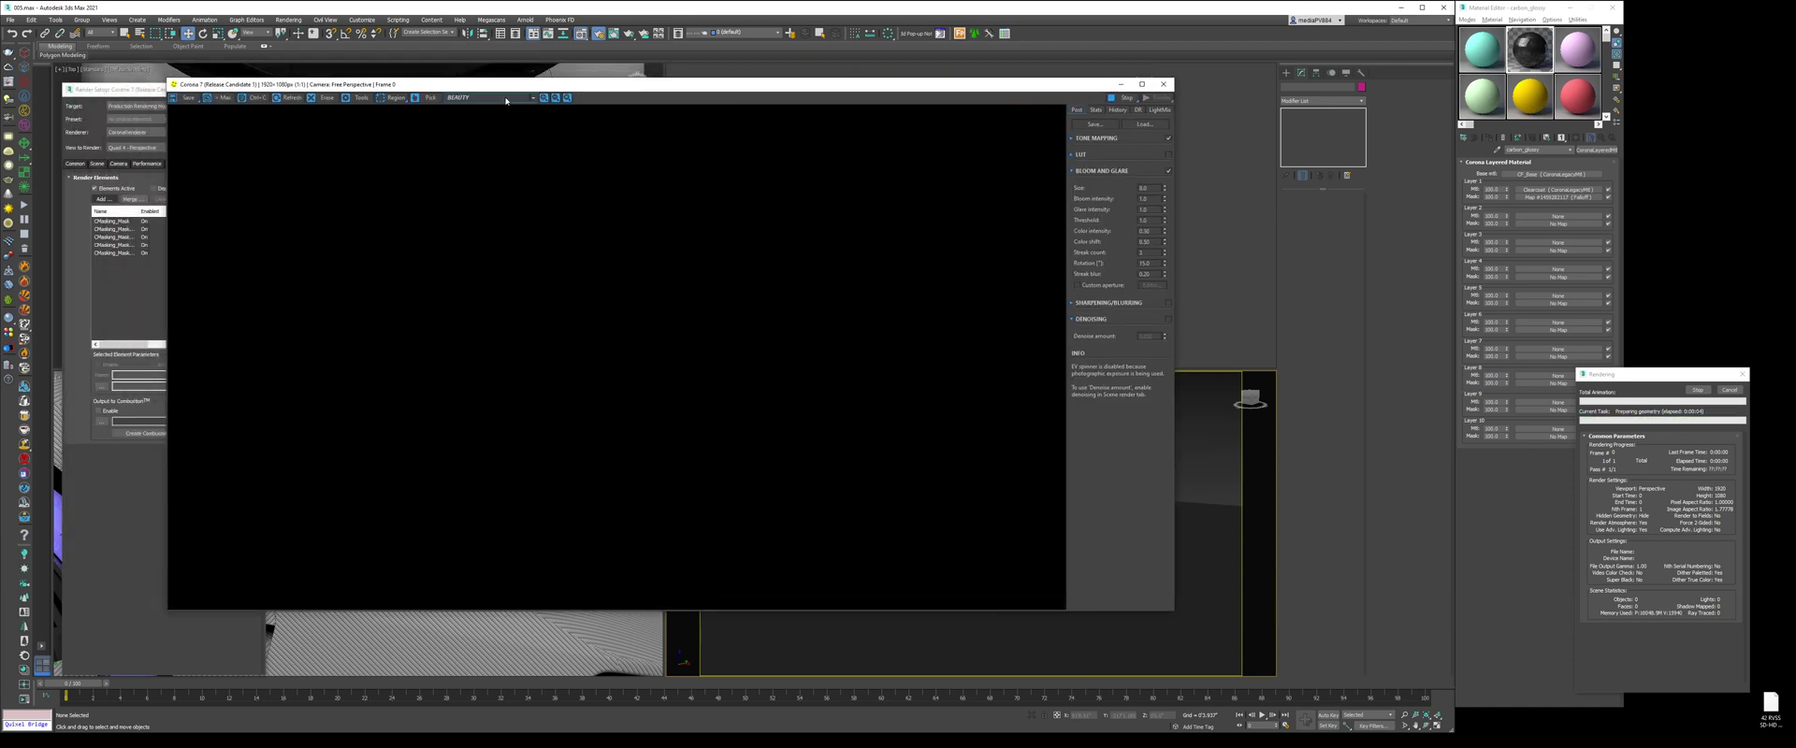
Step: Check the CMasking_Mask pass against the BEAUTY pass, then cancel the render and close the frame buffer
left_click(496, 98)
left_click(491, 98)
left_click(472, 125)
left_click(495, 97)
left_click(477, 110)
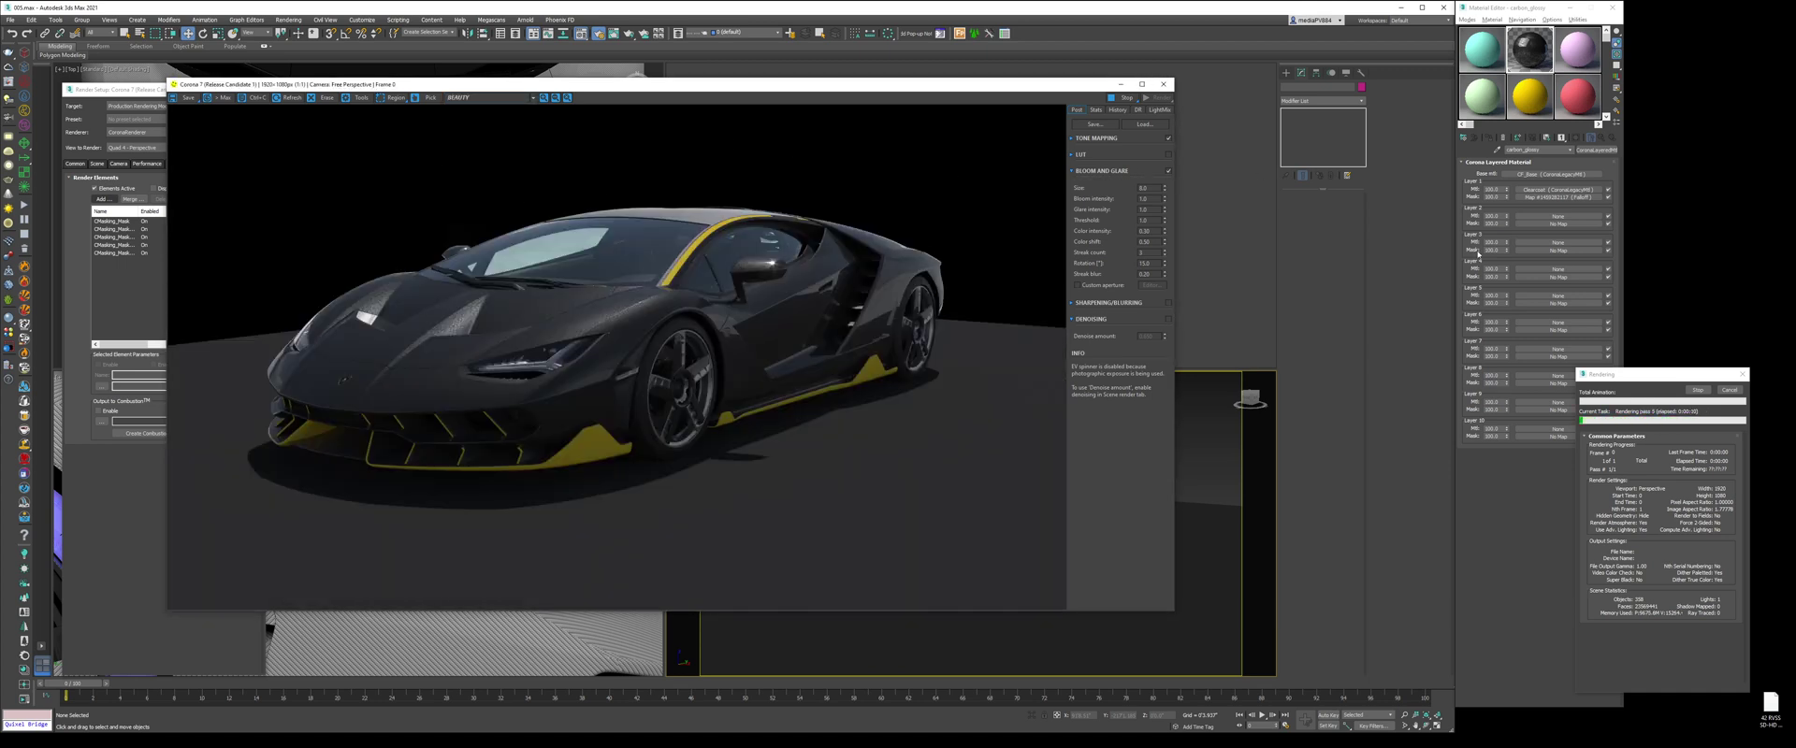
left_click(1729, 390)
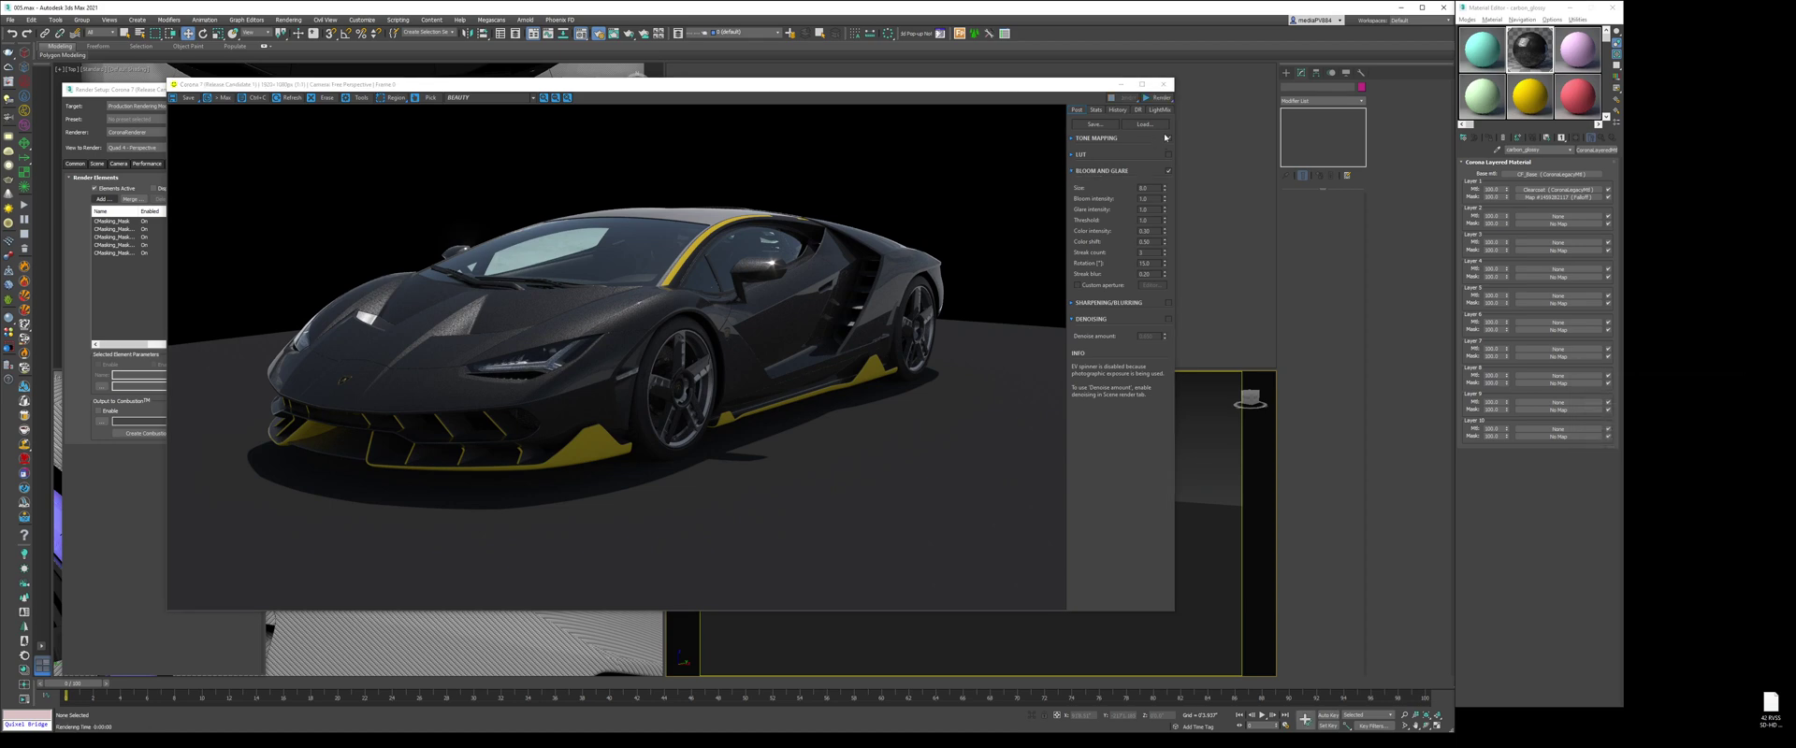
left_click(1164, 84)
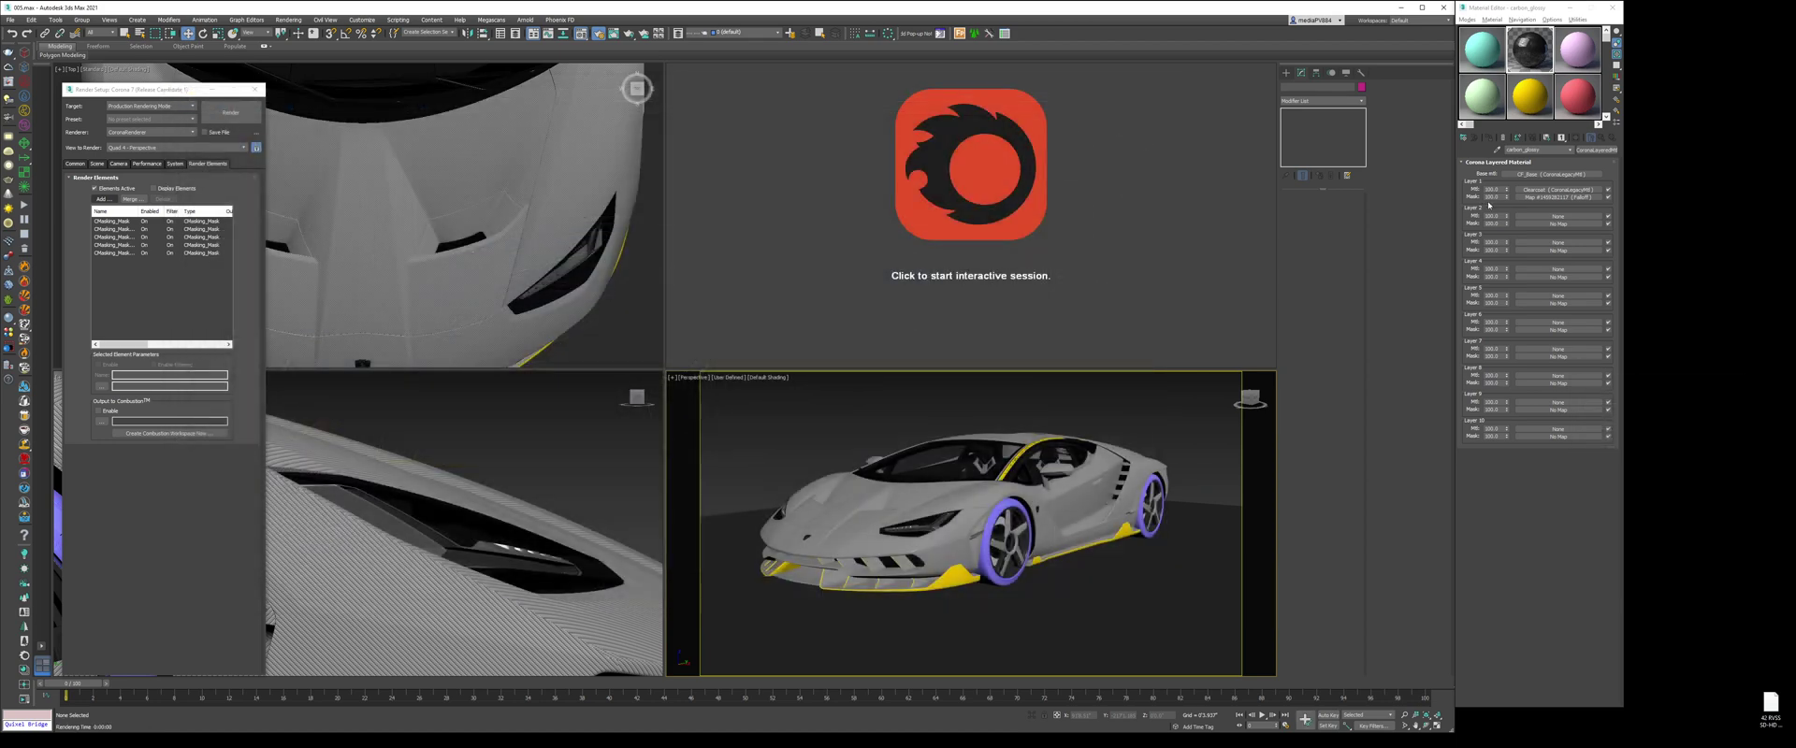
Step: Assign a material ID channel to the base material of the glossy carbon layered material
left_click(1530, 175)
left_click_drag(1561, 137, 1560, 167)
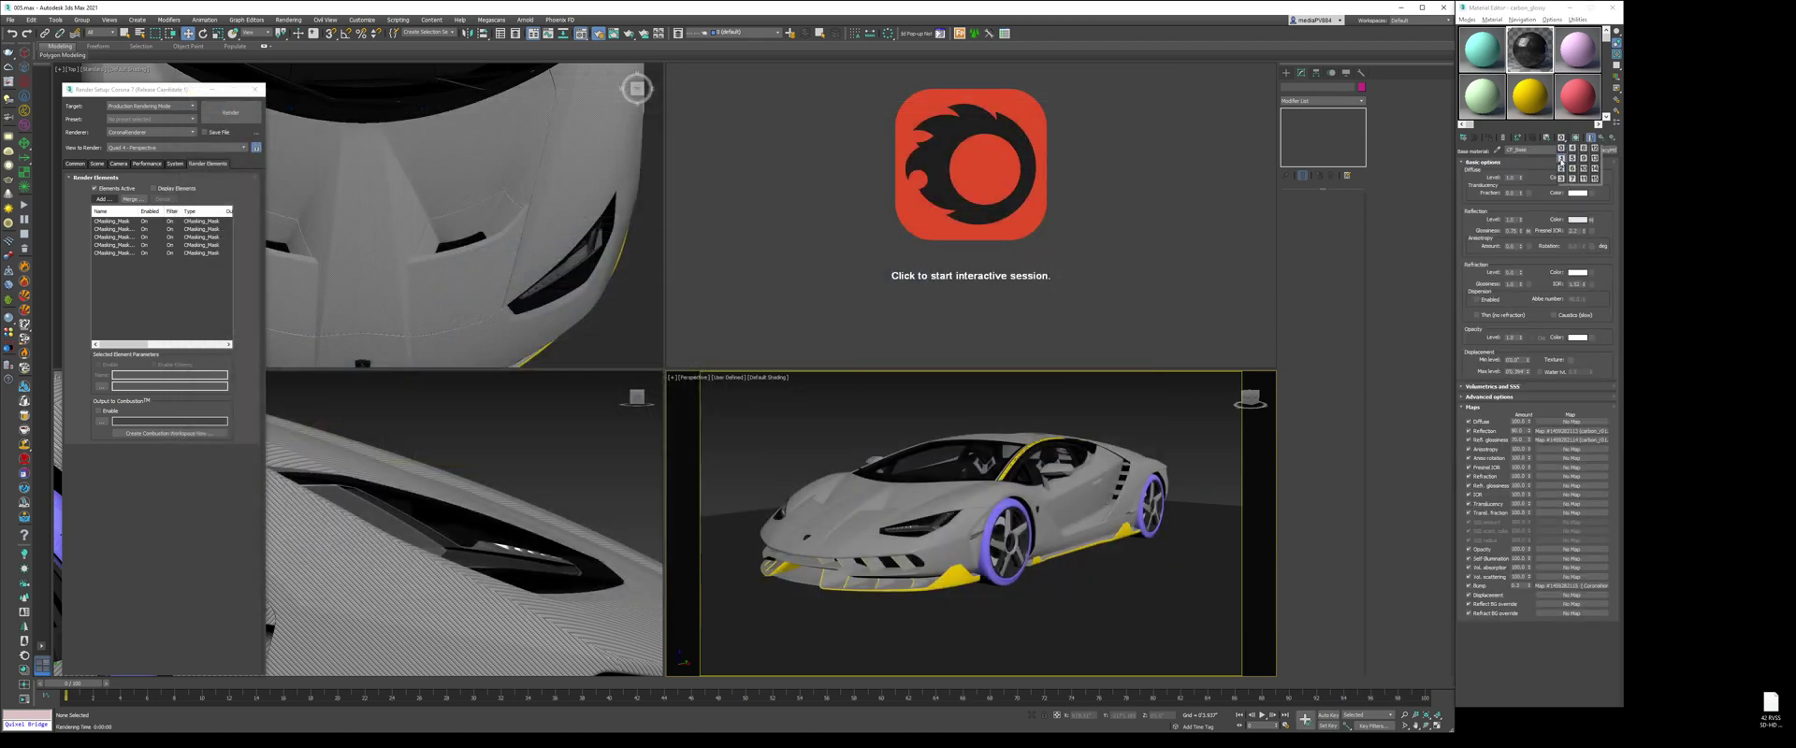
left_click(1601, 138)
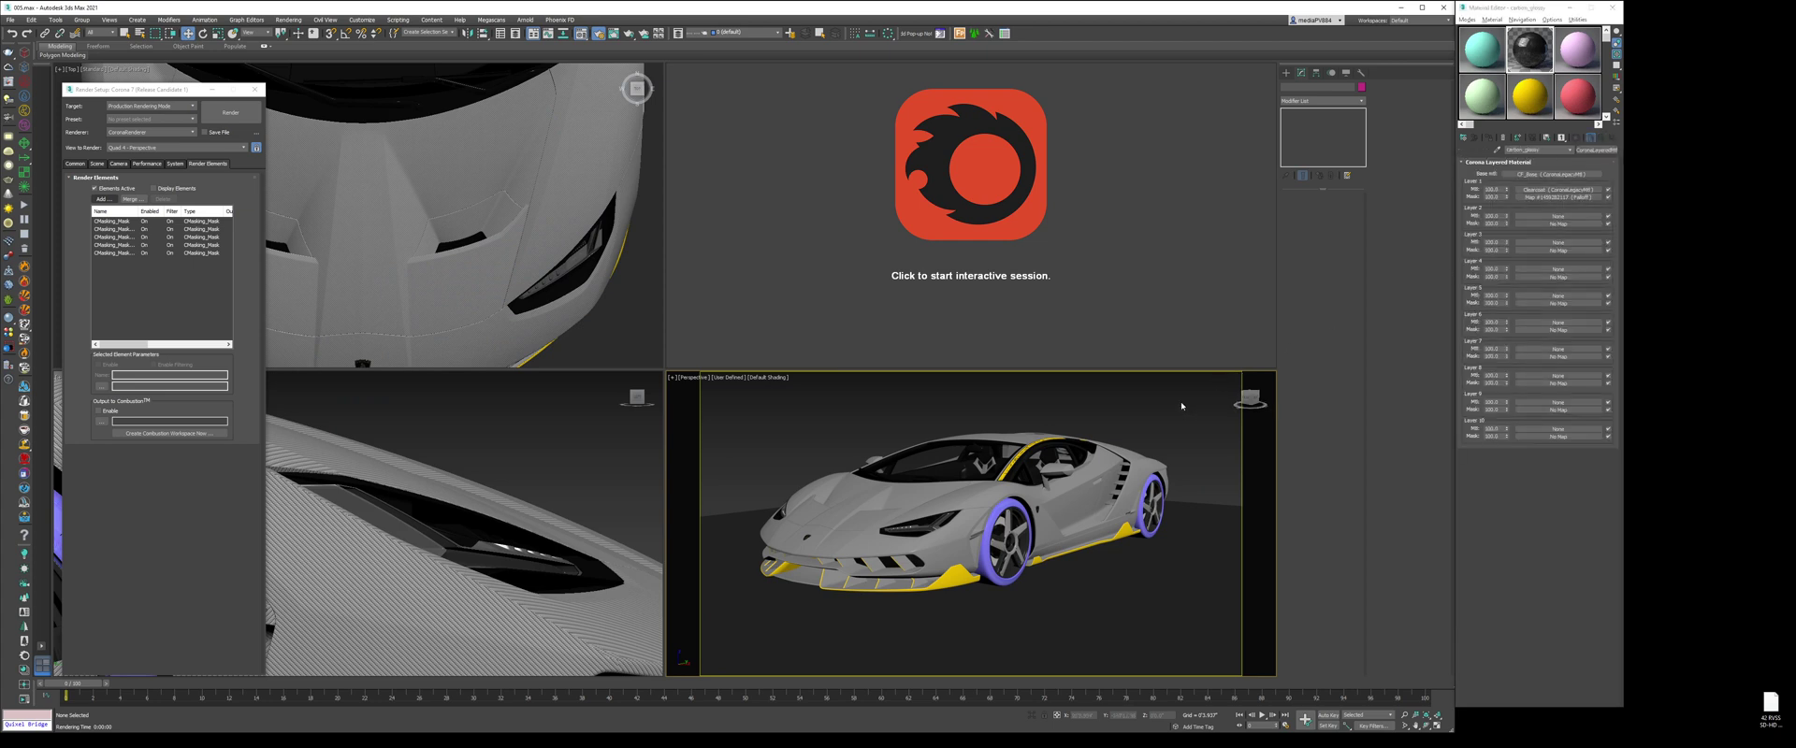
Step: Render the perspective view again and display the CMasking_Mask pass
key("shift+q")
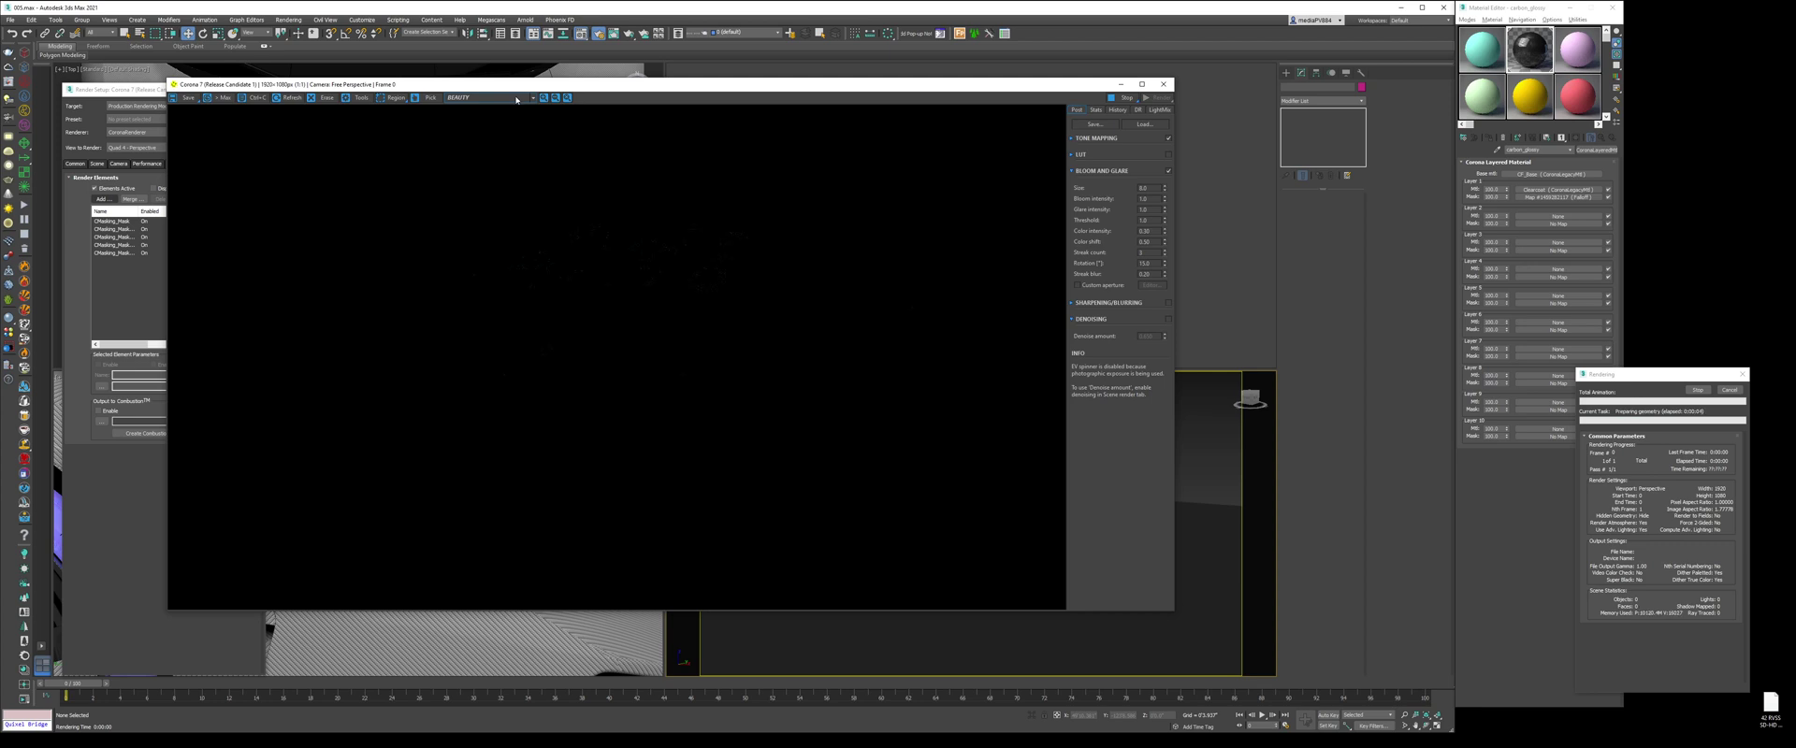
left_click(515, 97)
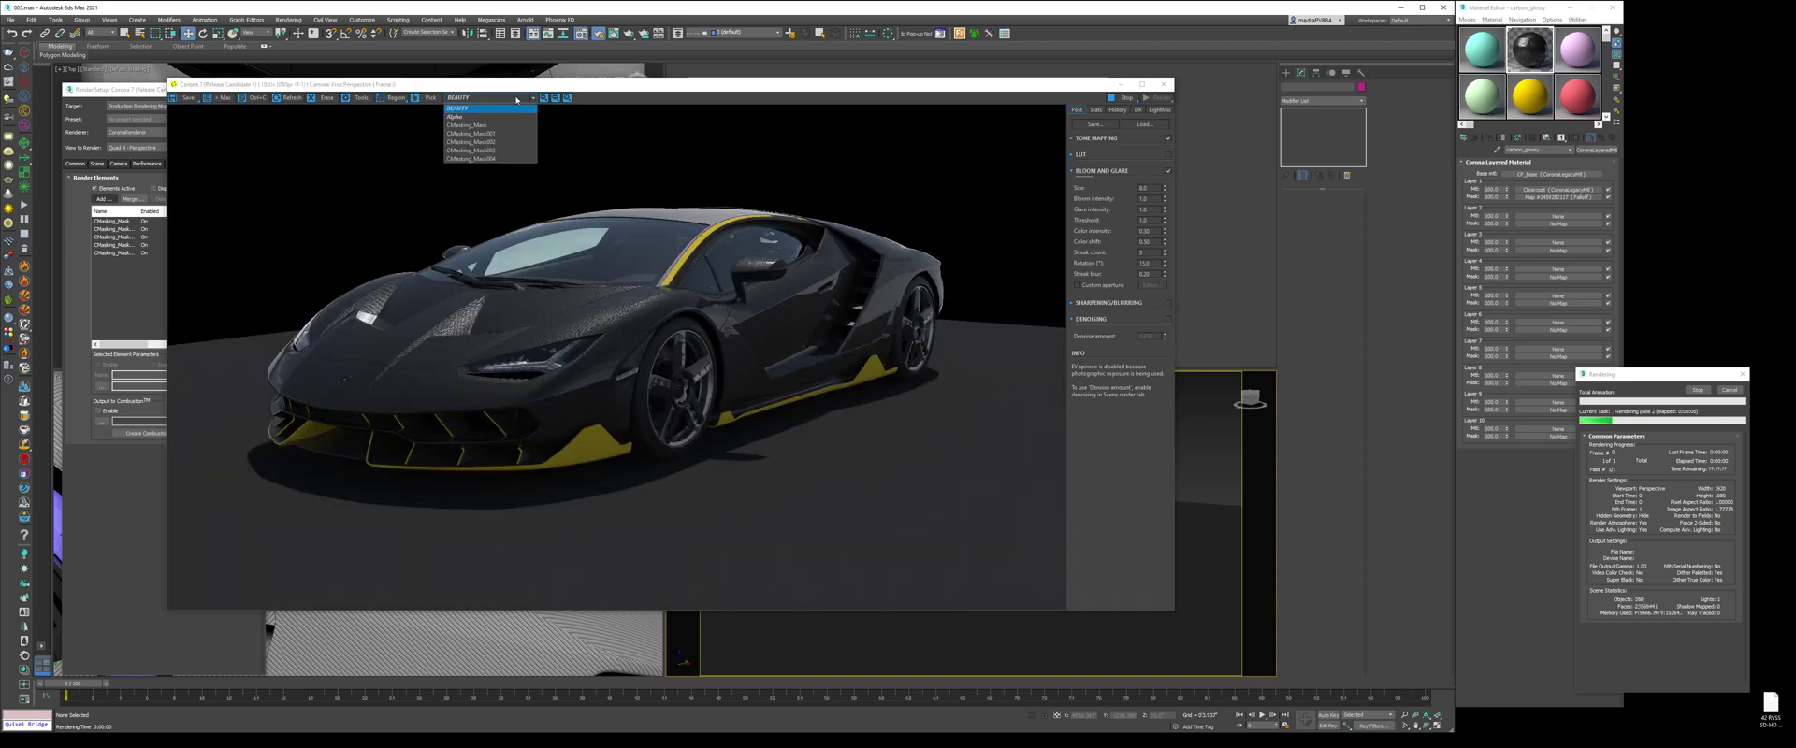
left_click(467, 125)
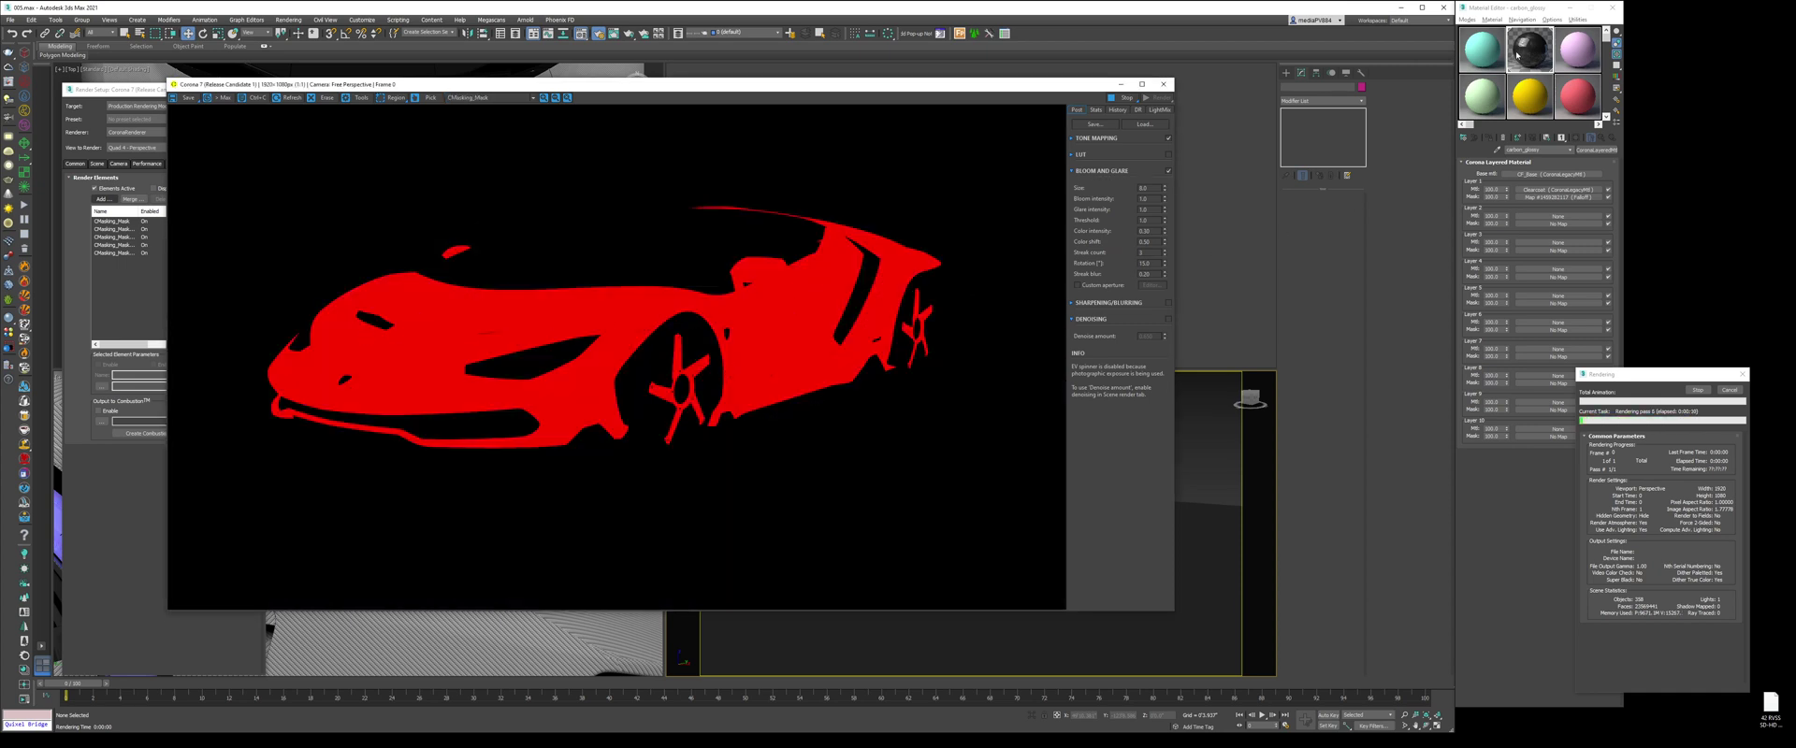
Step: Display the BEAUTY pass of the test render, then close the frame buffer
left_click(510, 97)
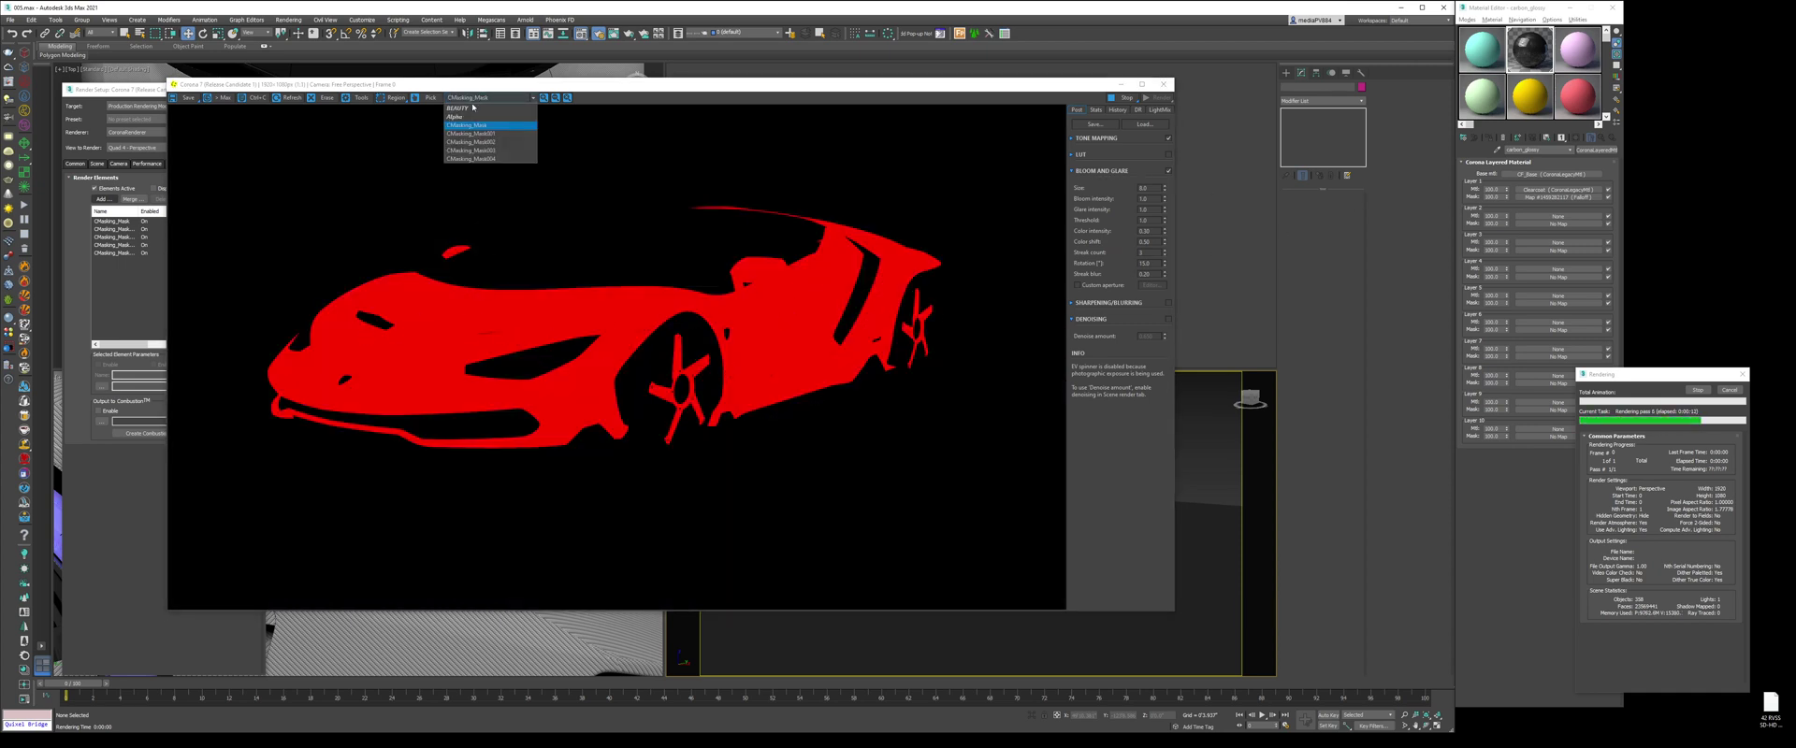
left_click(473, 108)
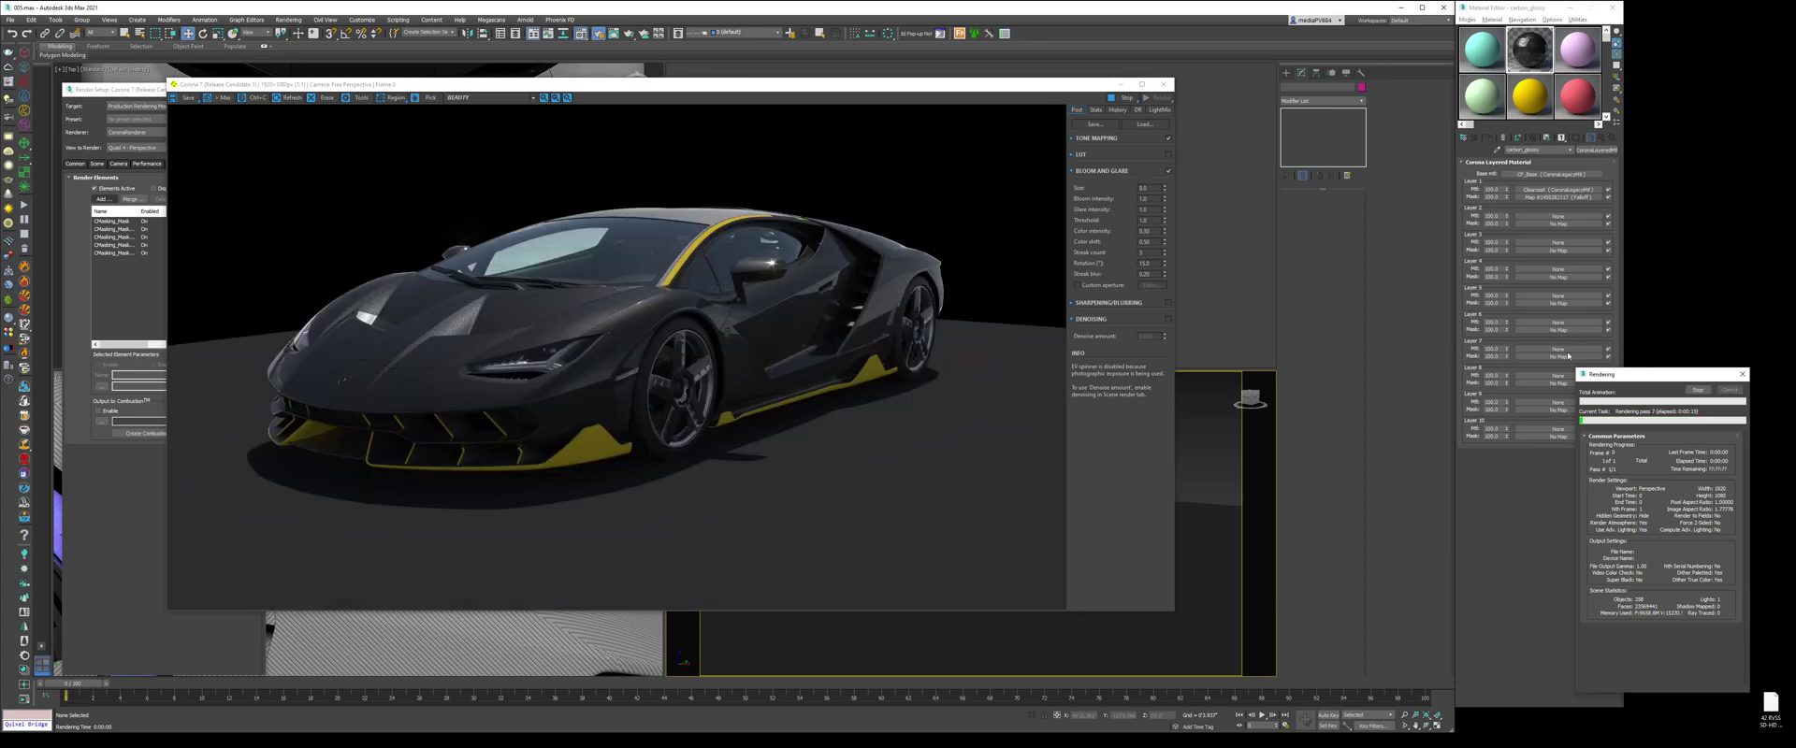
left_click(1163, 84)
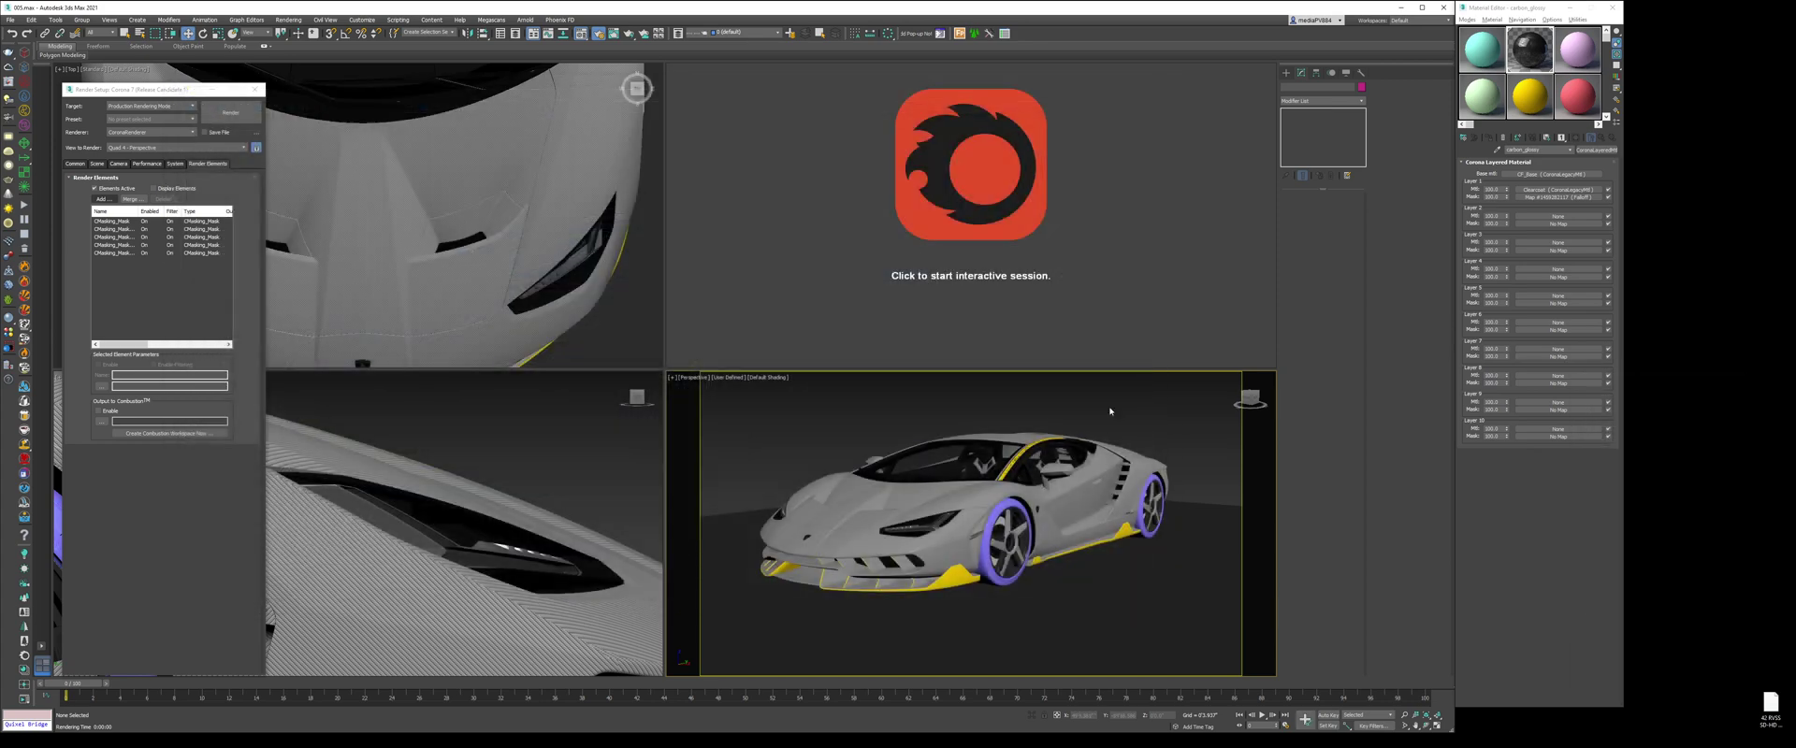
Step: Maximize the perspective view and load the yellow plastic material from the front splitter into the material editor
left_click(1438, 724)
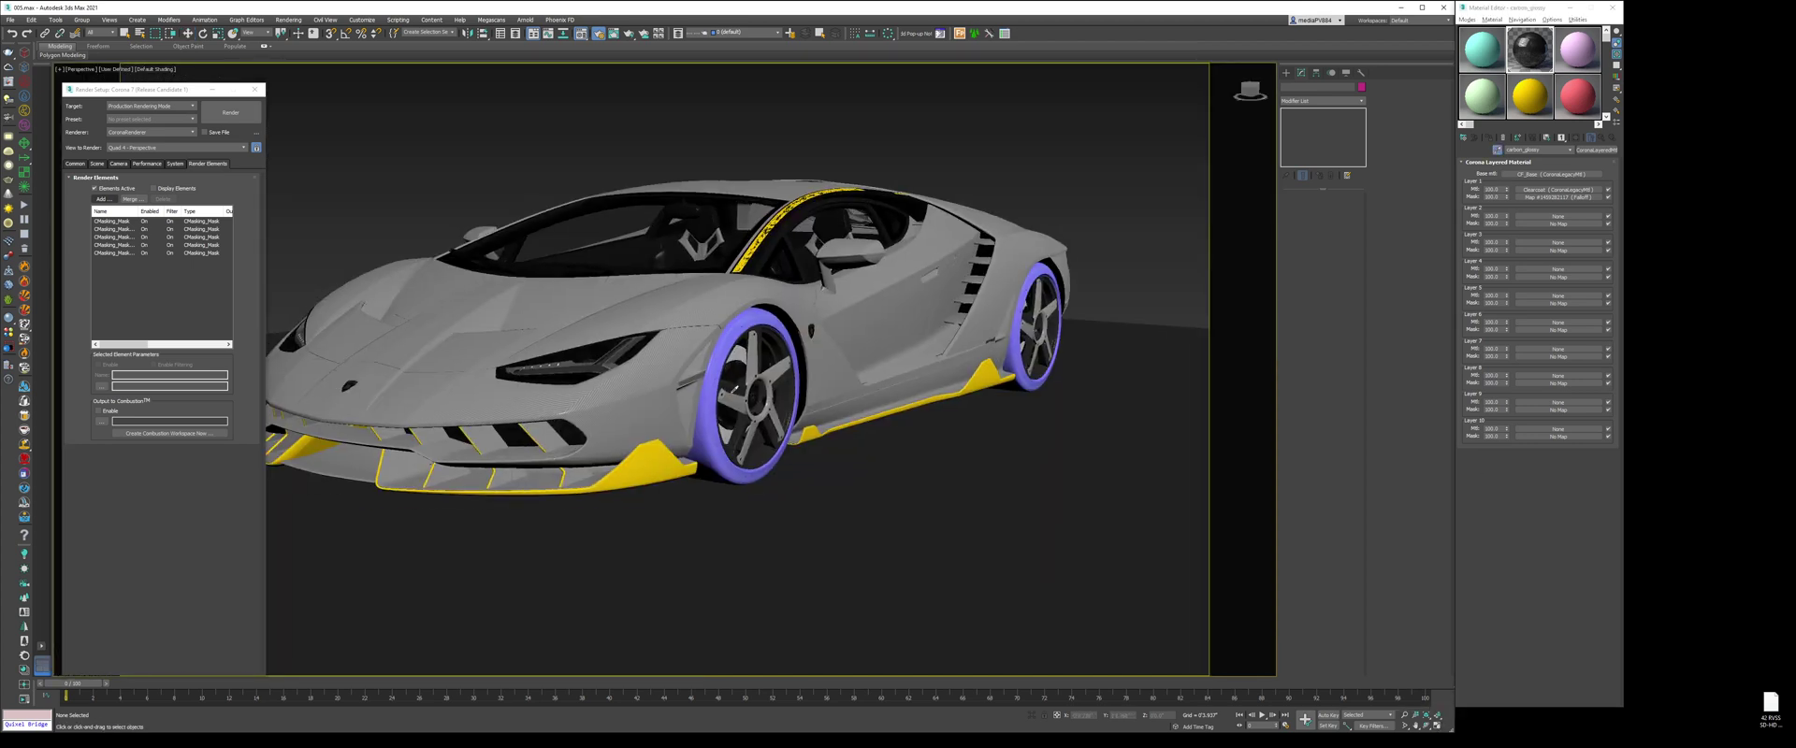
scroll(725, 394, "up", 3)
left_click(636, 491)
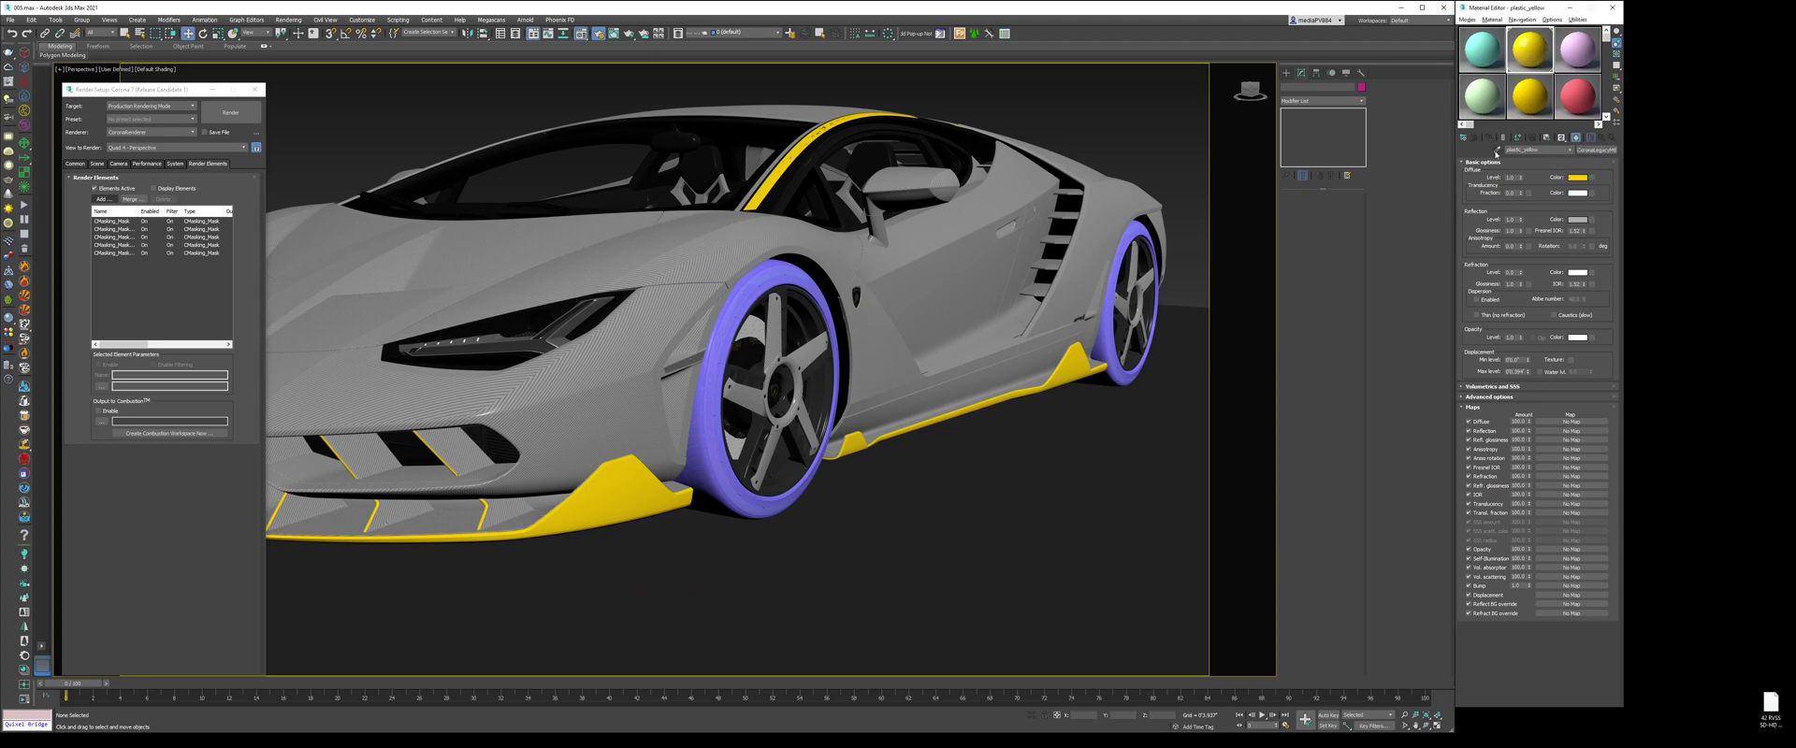
key("q")
Step: Load the carbon_rough layered material from the front bumper and assign a material ID channel to its base material
middle_click_drag(670, 400, 831, 372)
left_click(603, 484)
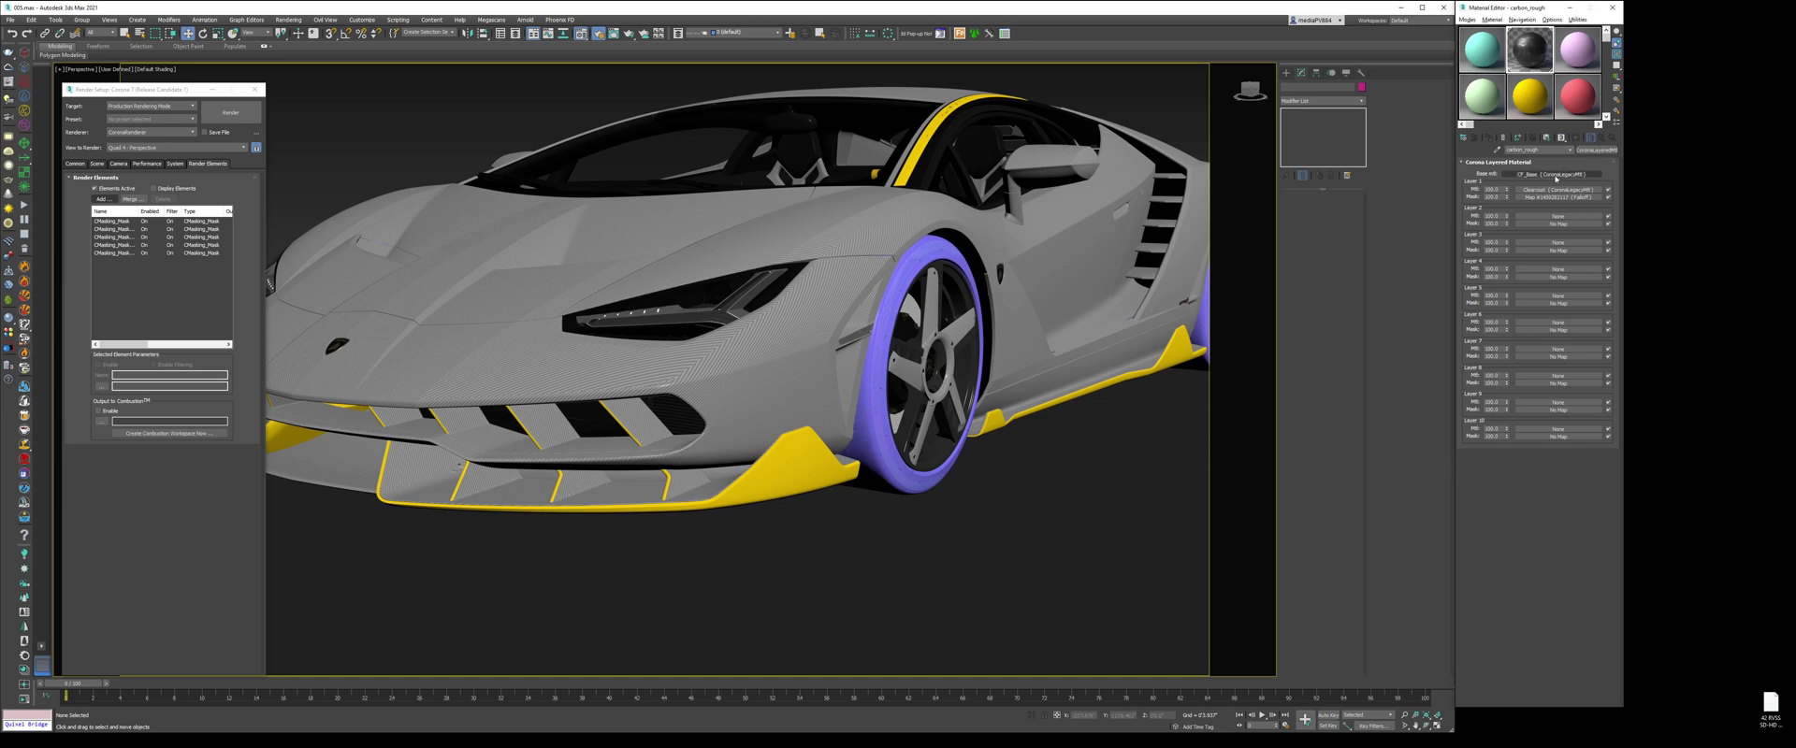
left_click(1554, 175)
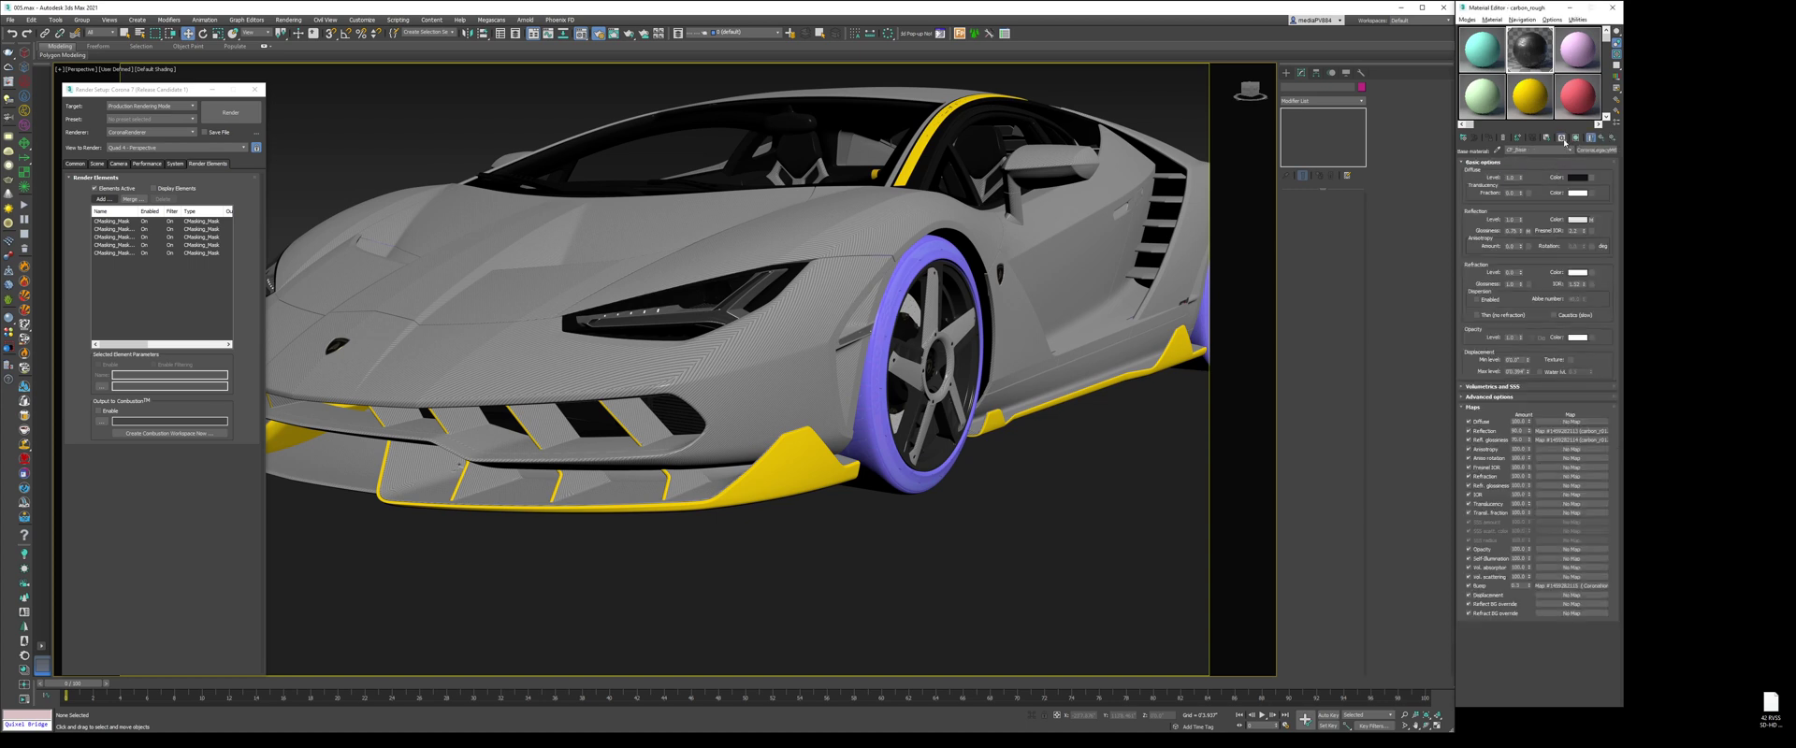
left_click(1601, 138)
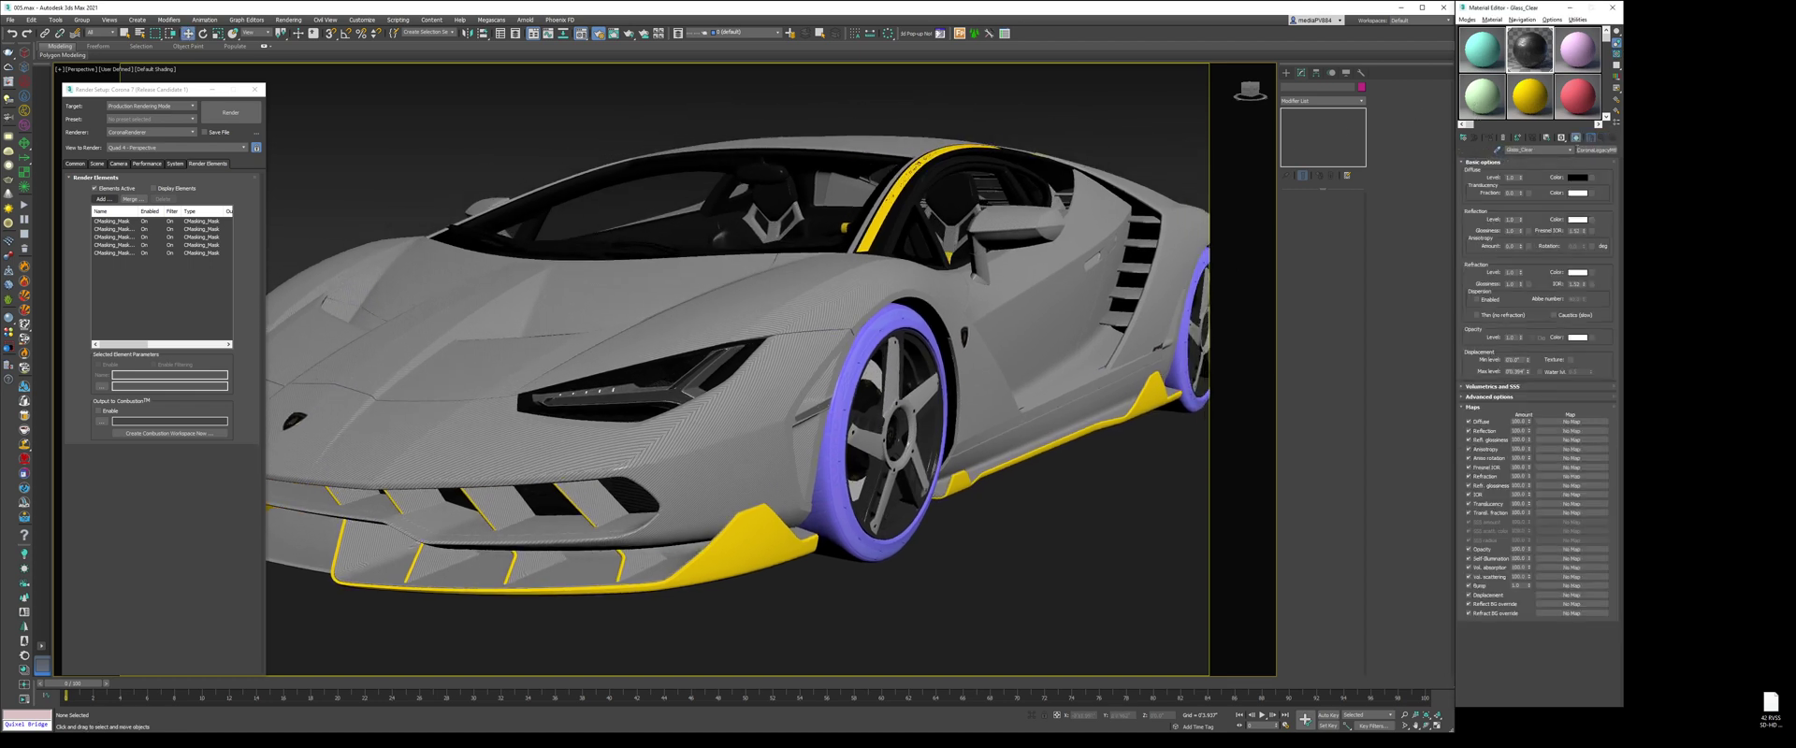
Step: Assign material ID channel 4 to the Glass_Clear material and channel 5 to the Glass_Window material
mouse_move(1560, 137)
left_mouse_down()
mouse_move(1559, 175)
mouse_move(1574, 149)
left_mouse_up()
left_click(1496, 150)
left_click(1015, 187)
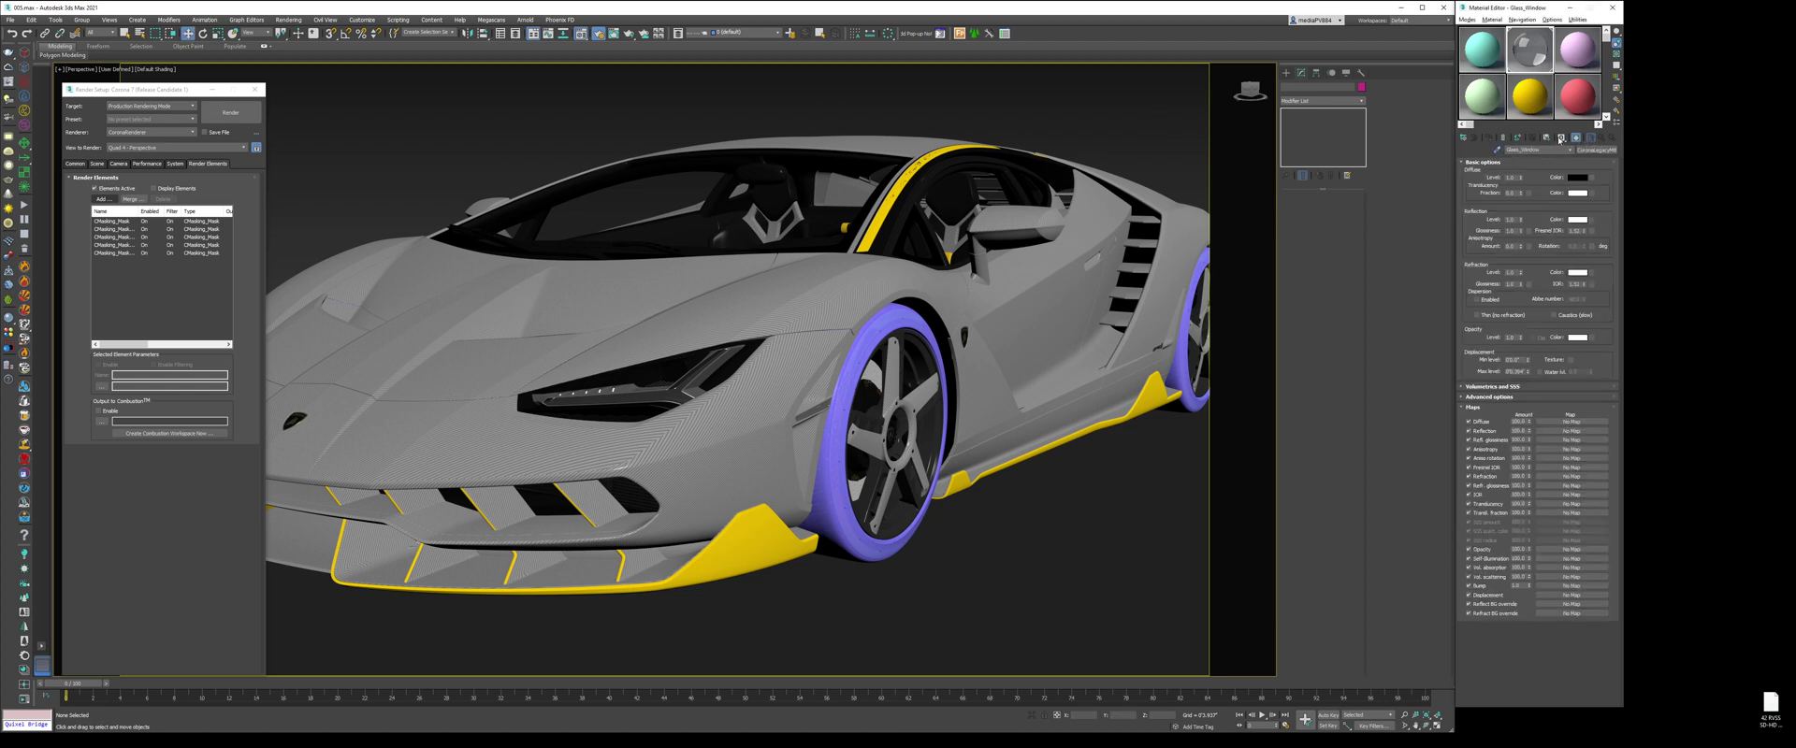
left_click_drag(1562, 139, 1573, 156)
Step: Load the black Rubber material from the side window trim and assign it material ID channel 6
left_click(1496, 150)
scroll(940, 182, "up", 5)
left_click(729, 332)
left_click(1497, 152)
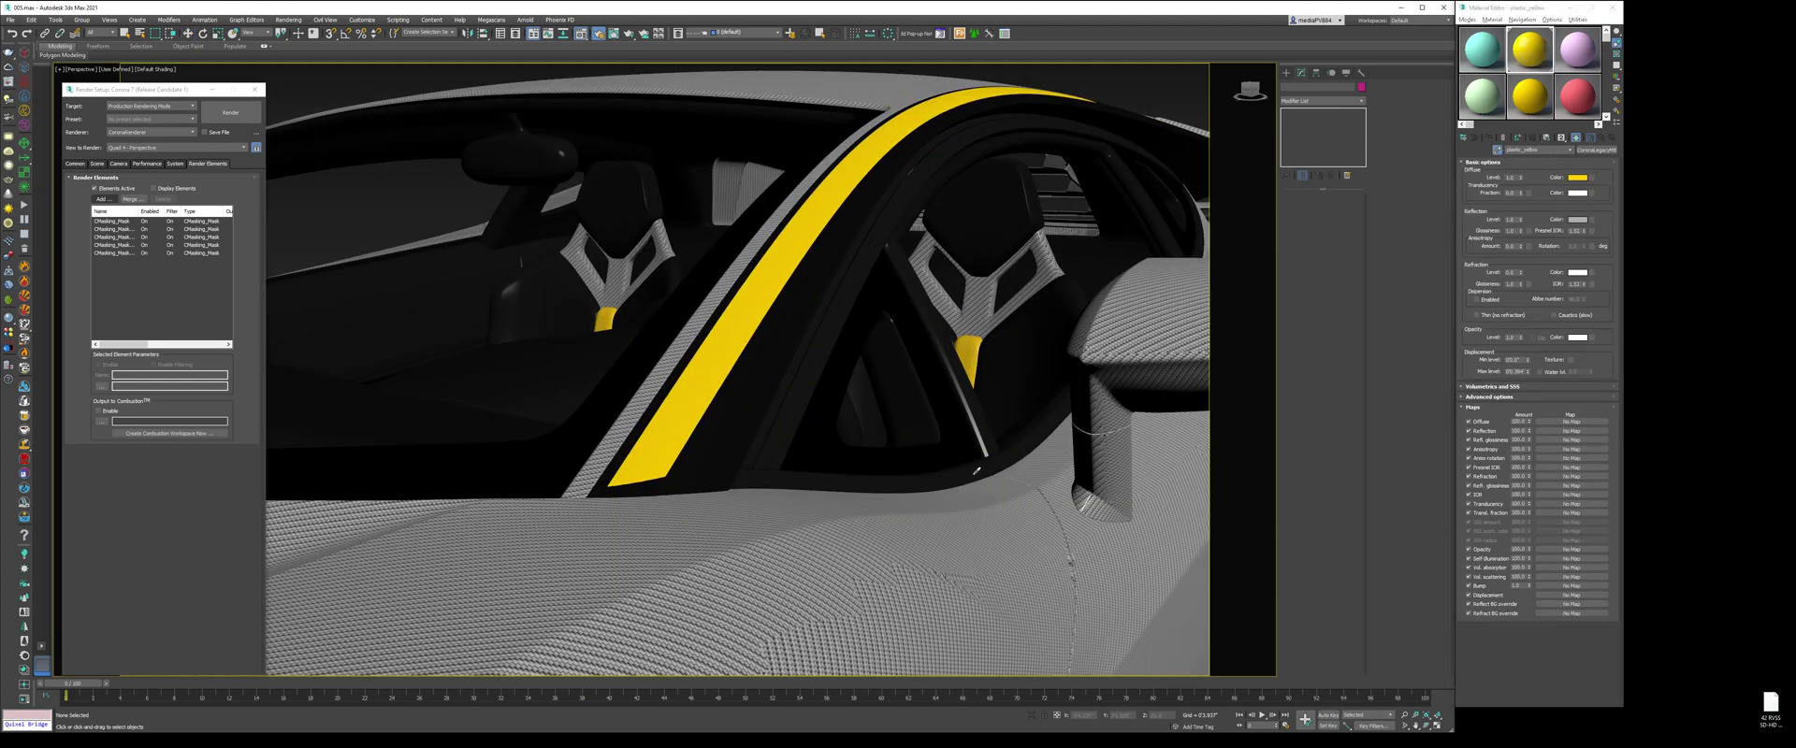
left_click(975, 470)
left_click(1560, 138)
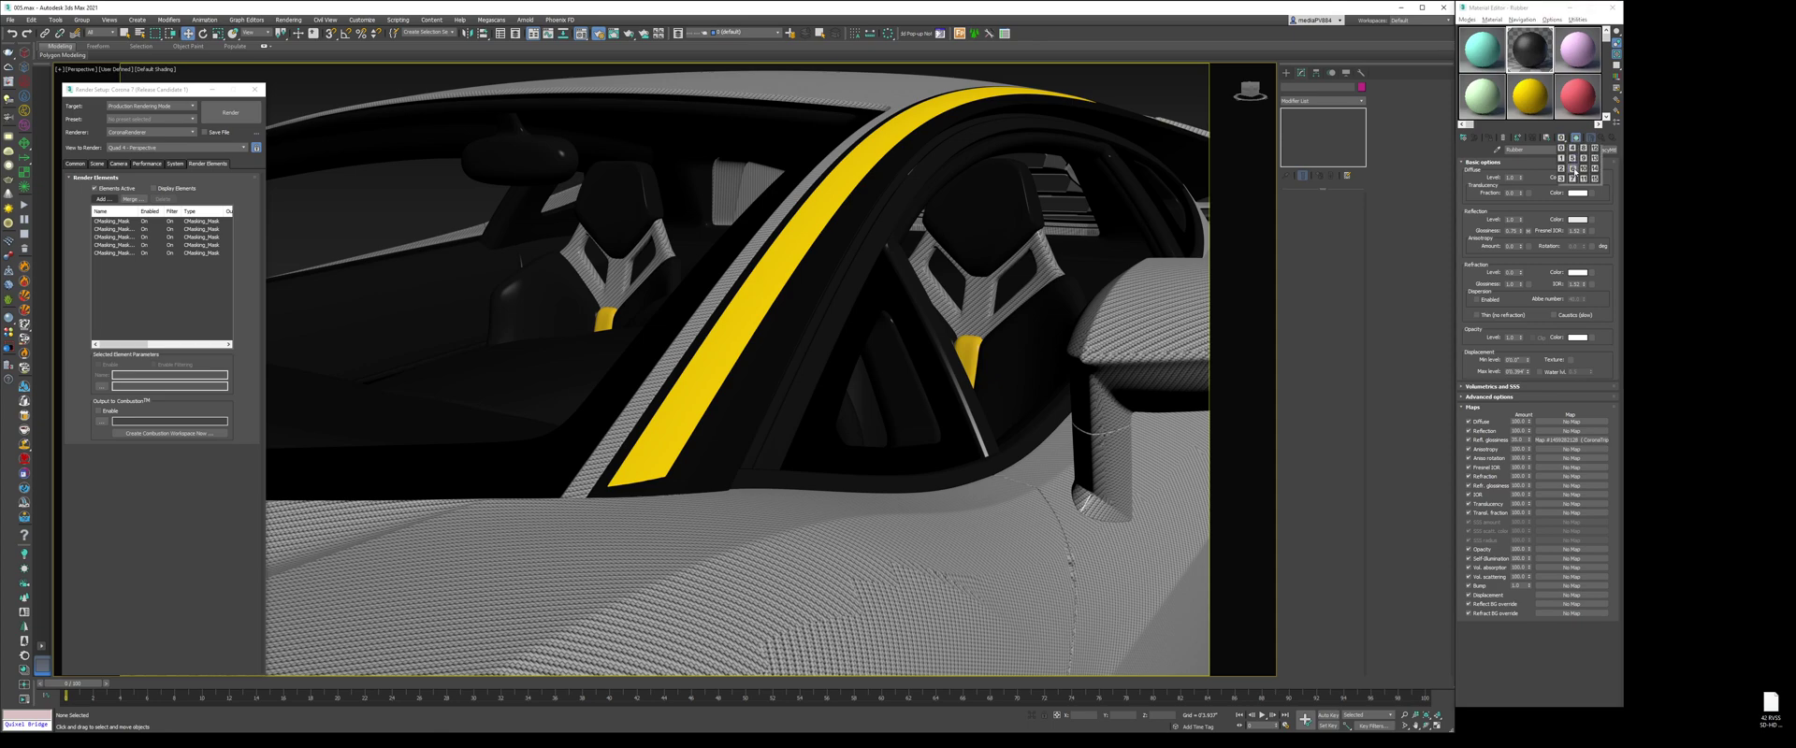
left_click(1574, 173)
Step: Show edged faces, load the black semi-gloss plastic material from the car and assign it material ID channel 7
key("q")
key("F4")
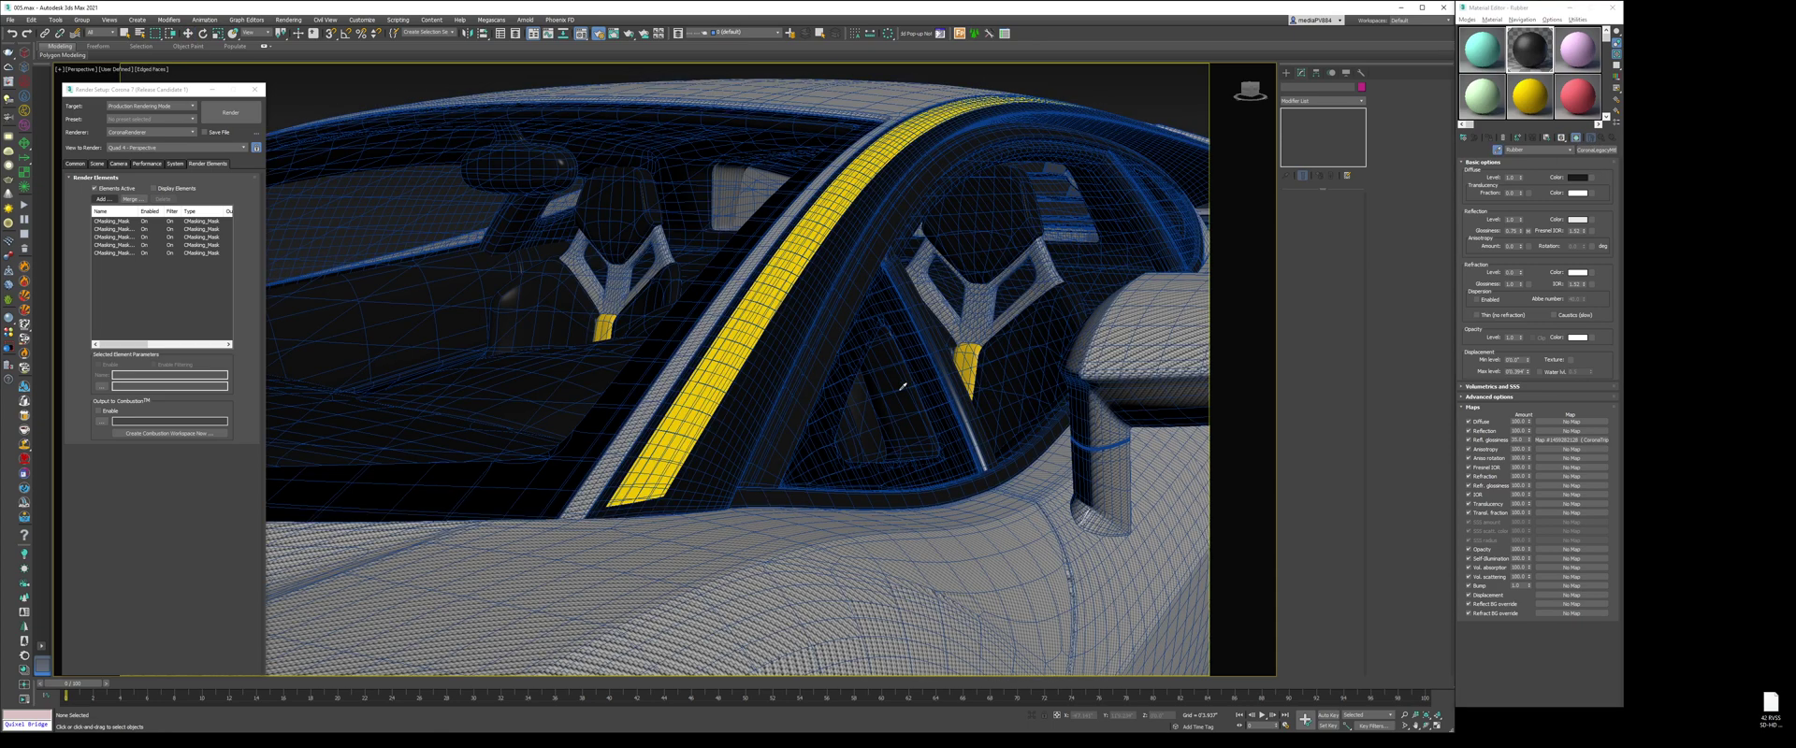
scroll(901, 386, "down", 5)
middle_click_drag(646, 421, 799, 331)
scroll(799, 329, "up", 5)
left_click(798, 330)
left_click(800, 328)
key("w")
left_click_drag(1564, 141, 1573, 178)
Step: Load the Glass_Front_Reflectors material from the front of the car and assign it material ID channel 8
left_click(1497, 149)
scroll(834, 414, "down", 5)
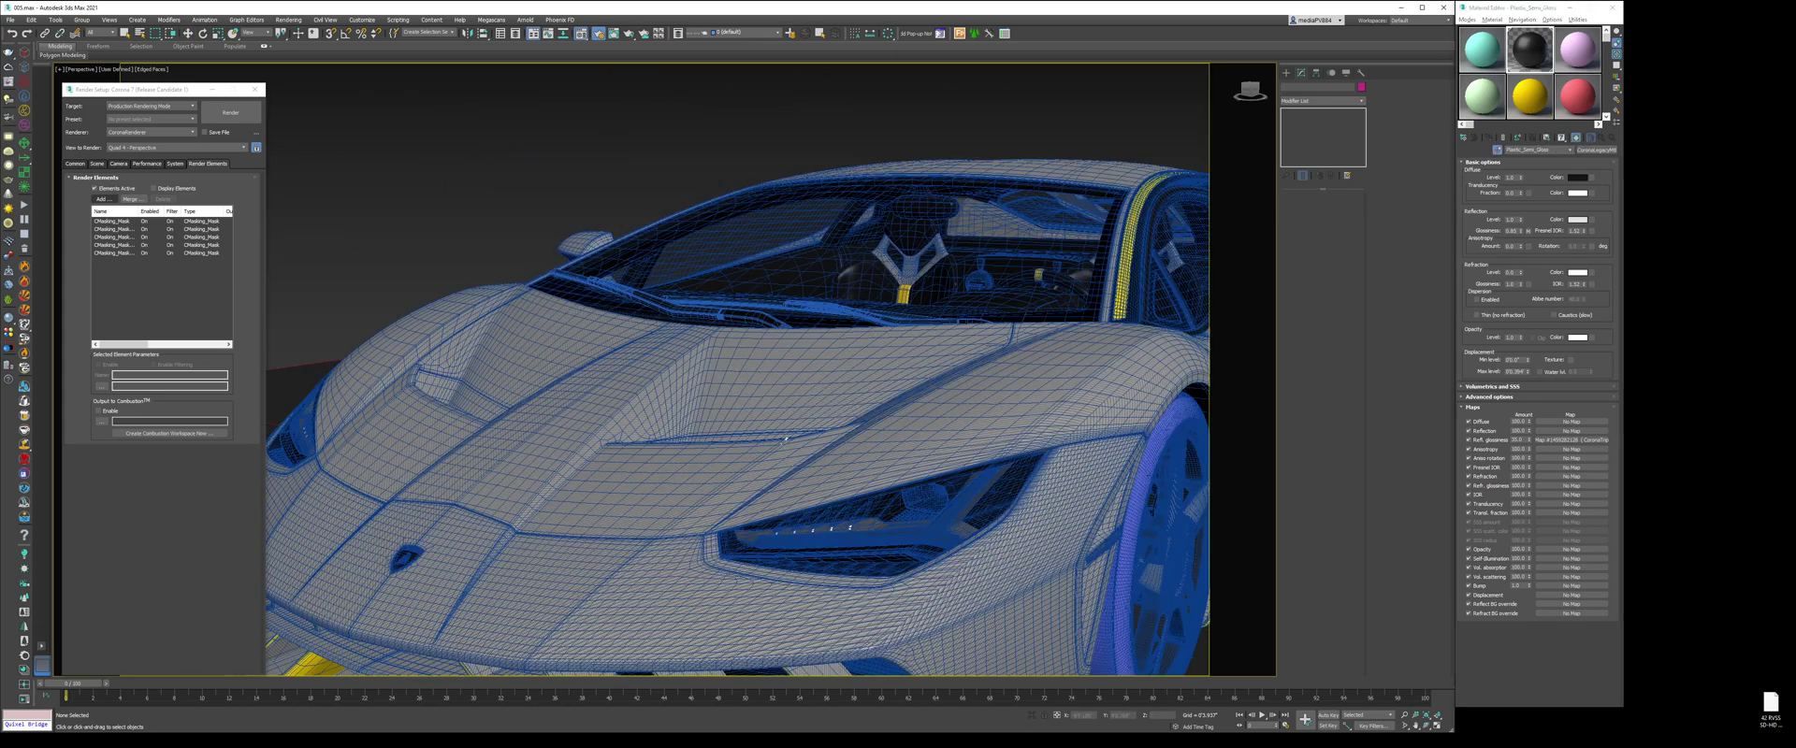
middle_click_drag(834, 415, 1039, 193)
middle_click_drag(1084, 437, 690, 411)
middle_click_drag(931, 440, 708, 449)
scroll(708, 449, "up", 4)
left_click(708, 449)
left_click(736, 263)
left_click_drag(1563, 139, 1584, 150)
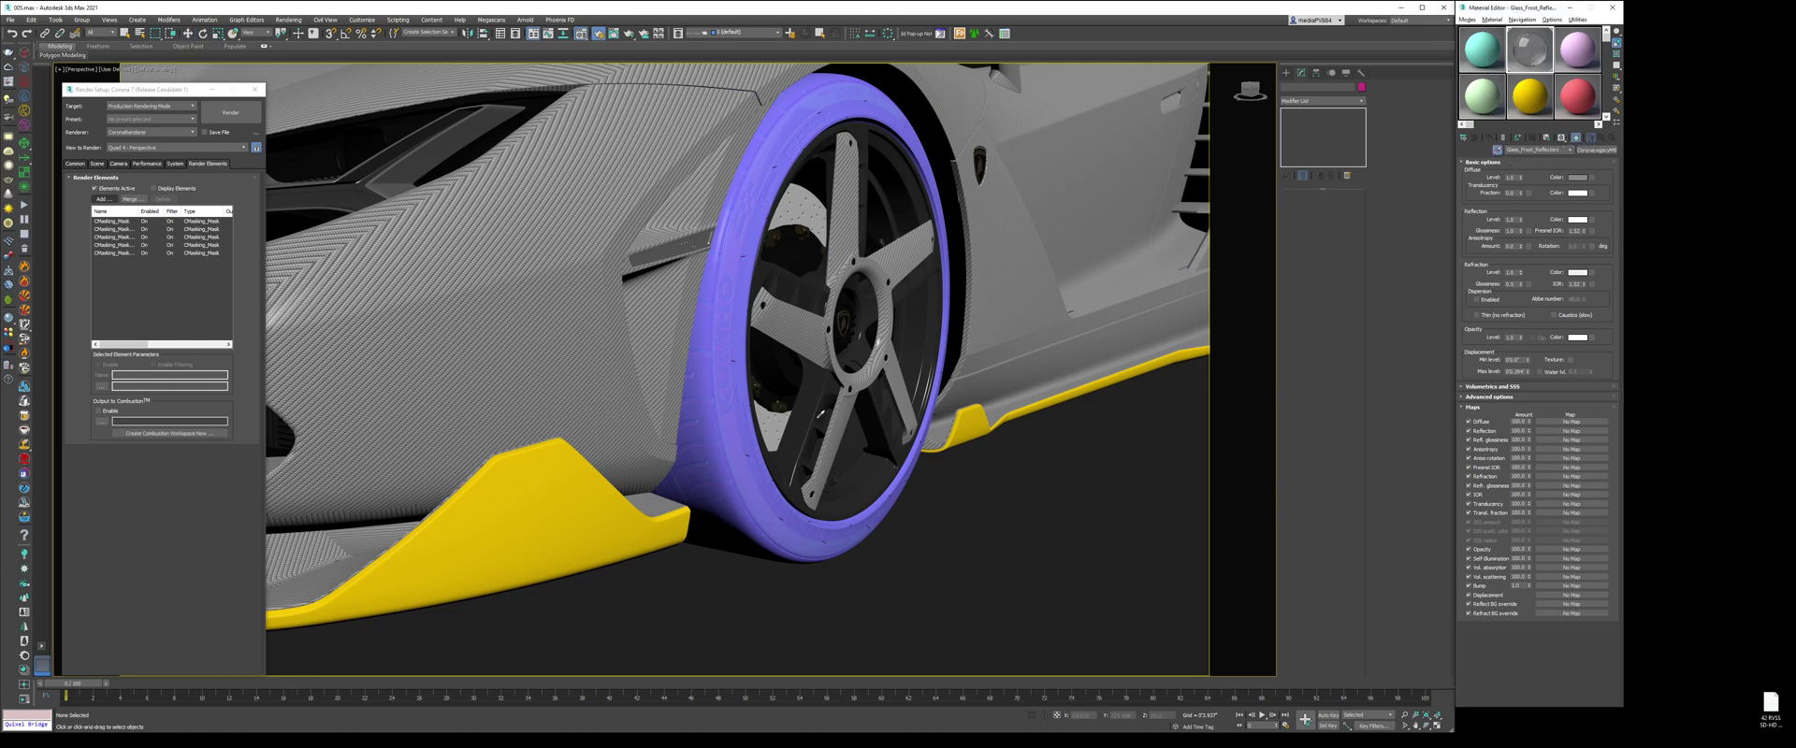
Step: Assign material ID channel 9 to the Tire_Face and Tire_Sidewall materials of the front tire
left_click(1561, 138)
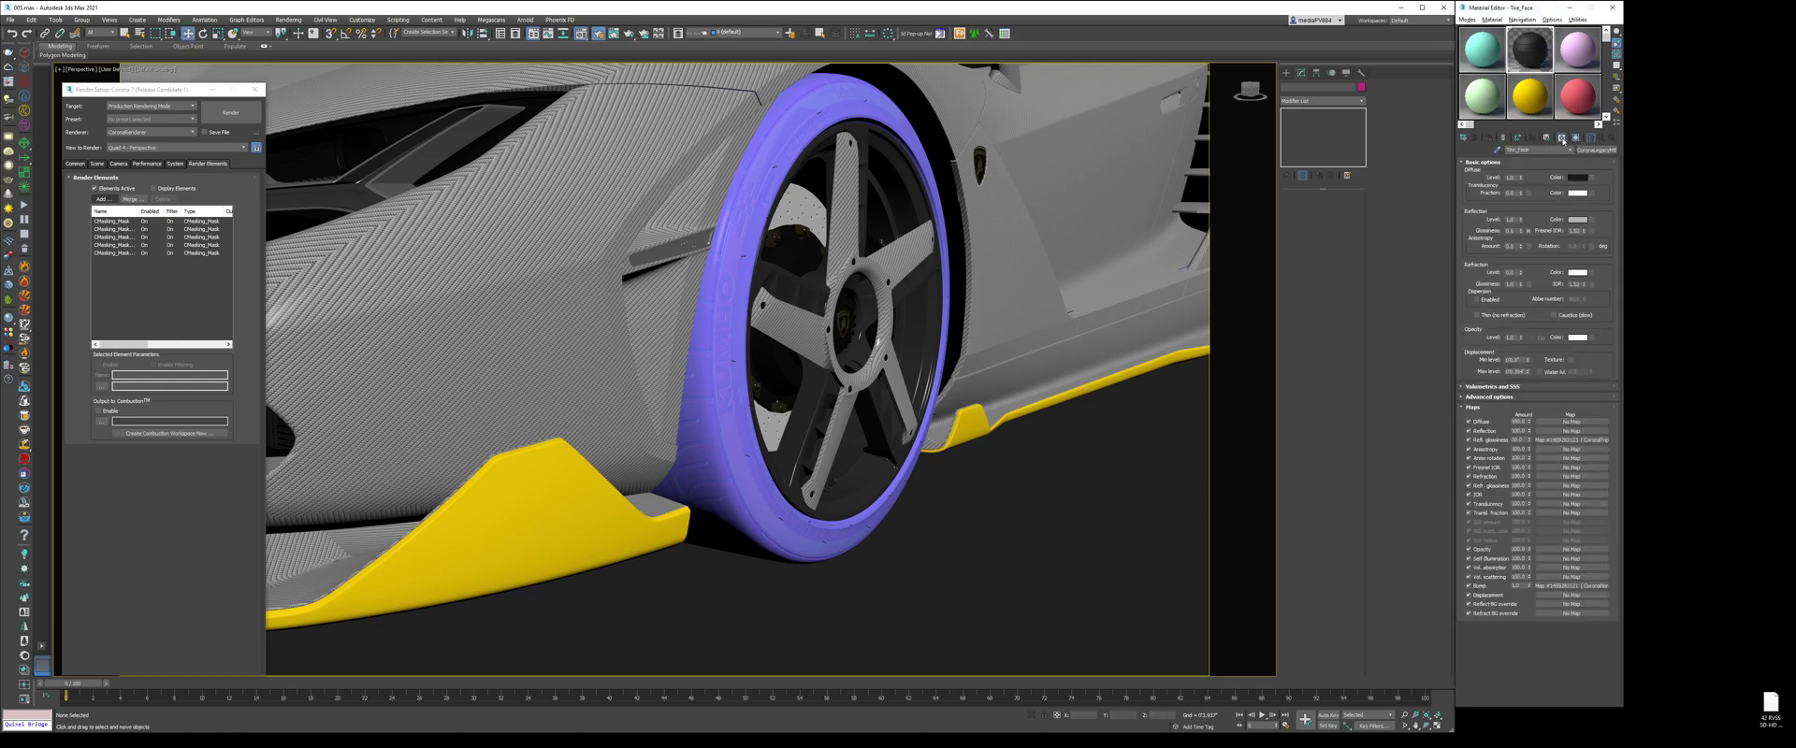
left_click_drag(1563, 141, 1585, 159)
left_click(747, 471)
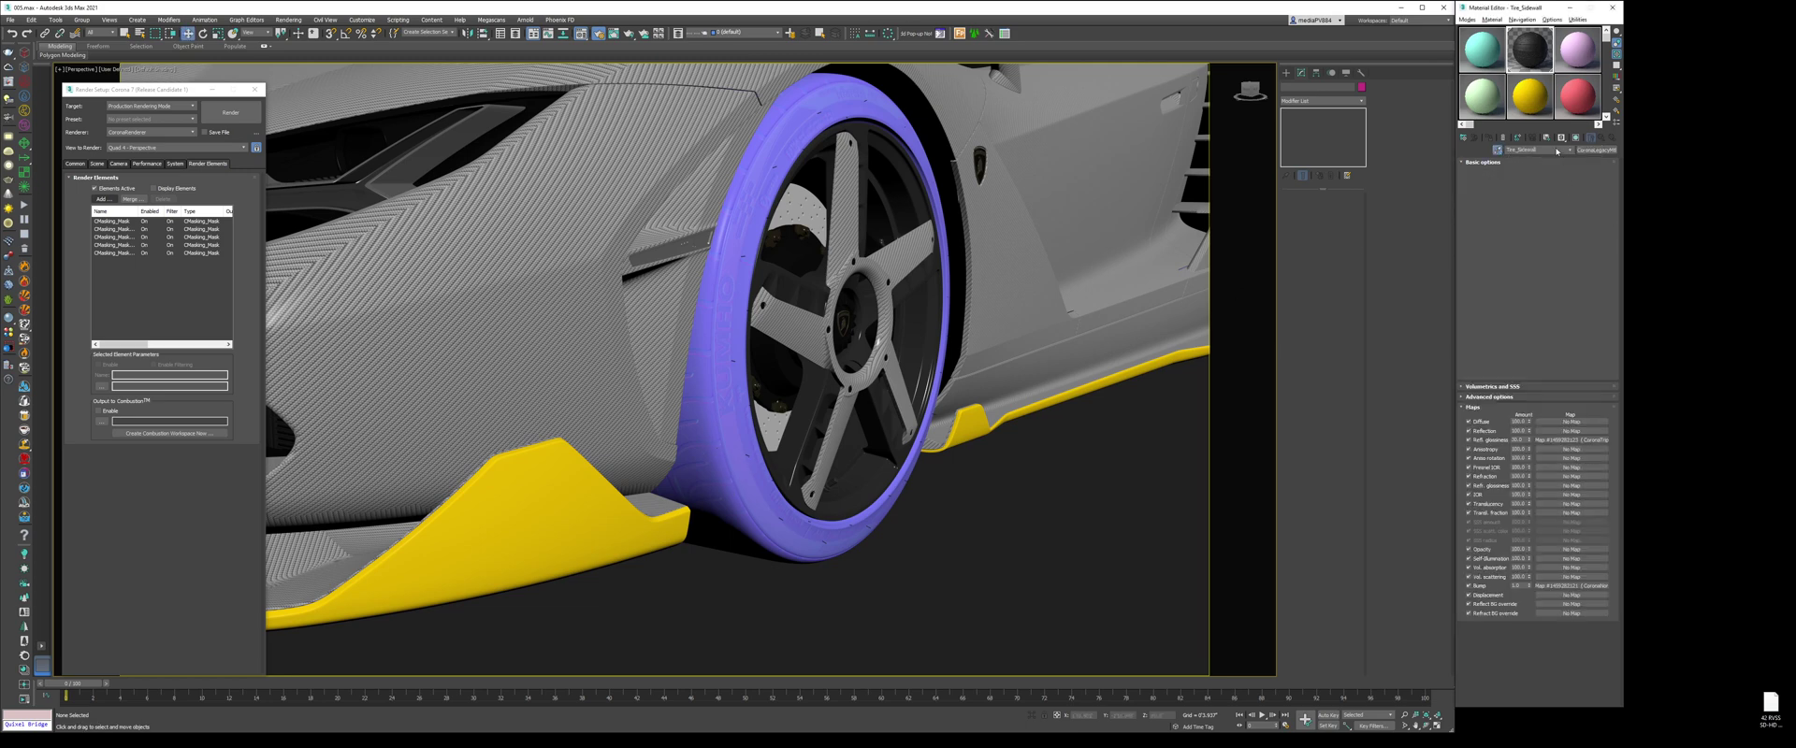
left_click_drag(1561, 138, 1582, 159)
Step: Load the Tire material from the small black marks on the front tire and assign it material ID channel 9
scroll(914, 485, "up", 5)
scroll(900, 504, "up", 3)
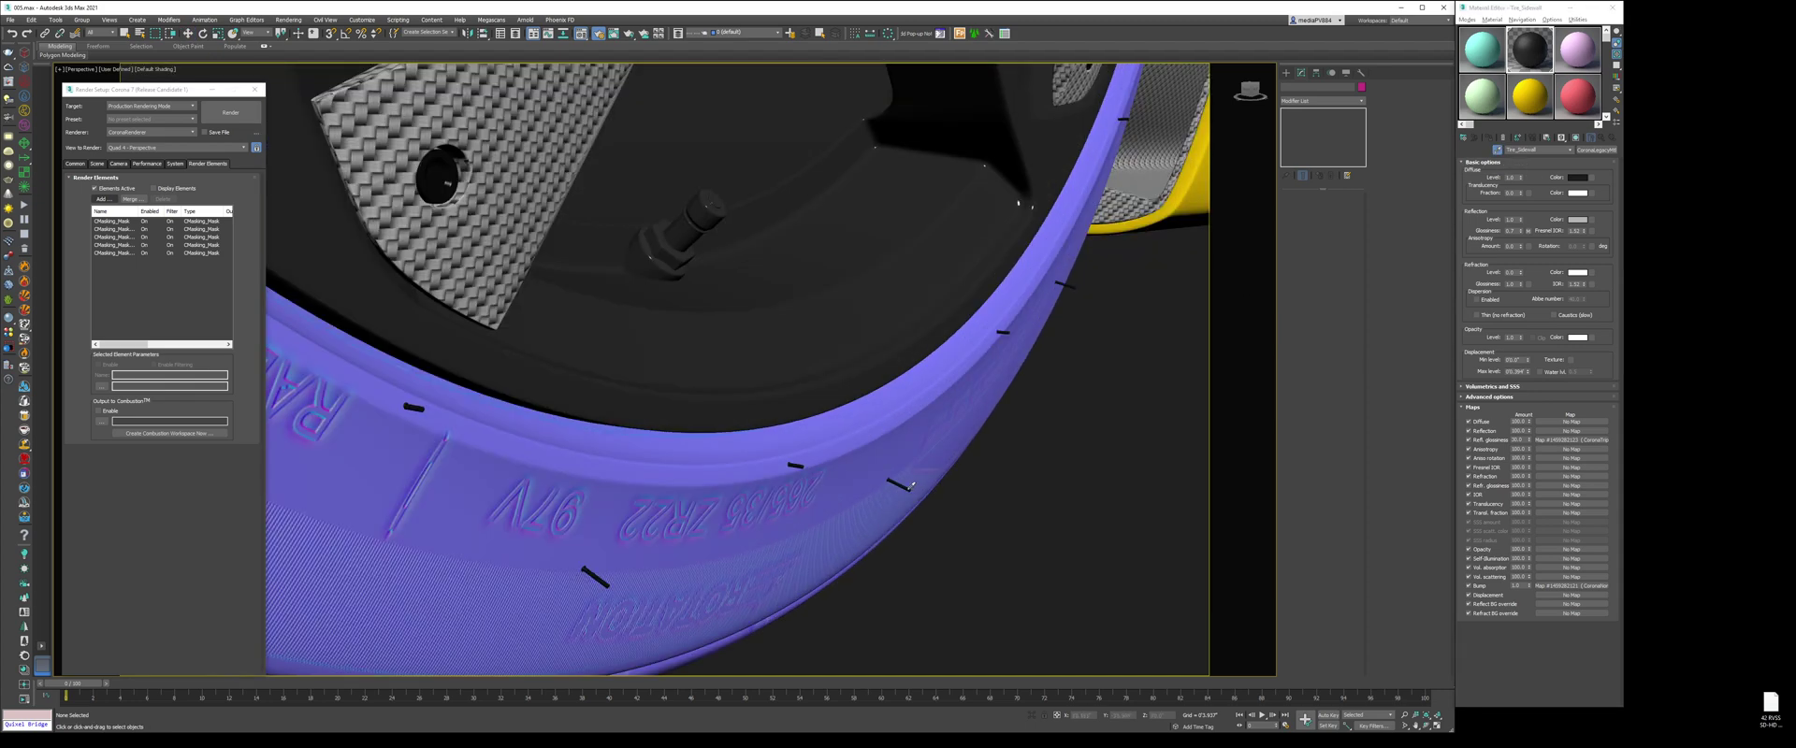
left_click(898, 487)
left_click_drag(1562, 137, 1584, 160)
Step: Load the dark rim material from the front wheel and assign it material ID channel 10
left_click(1496, 149)
scroll(563, 588, "down", 5)
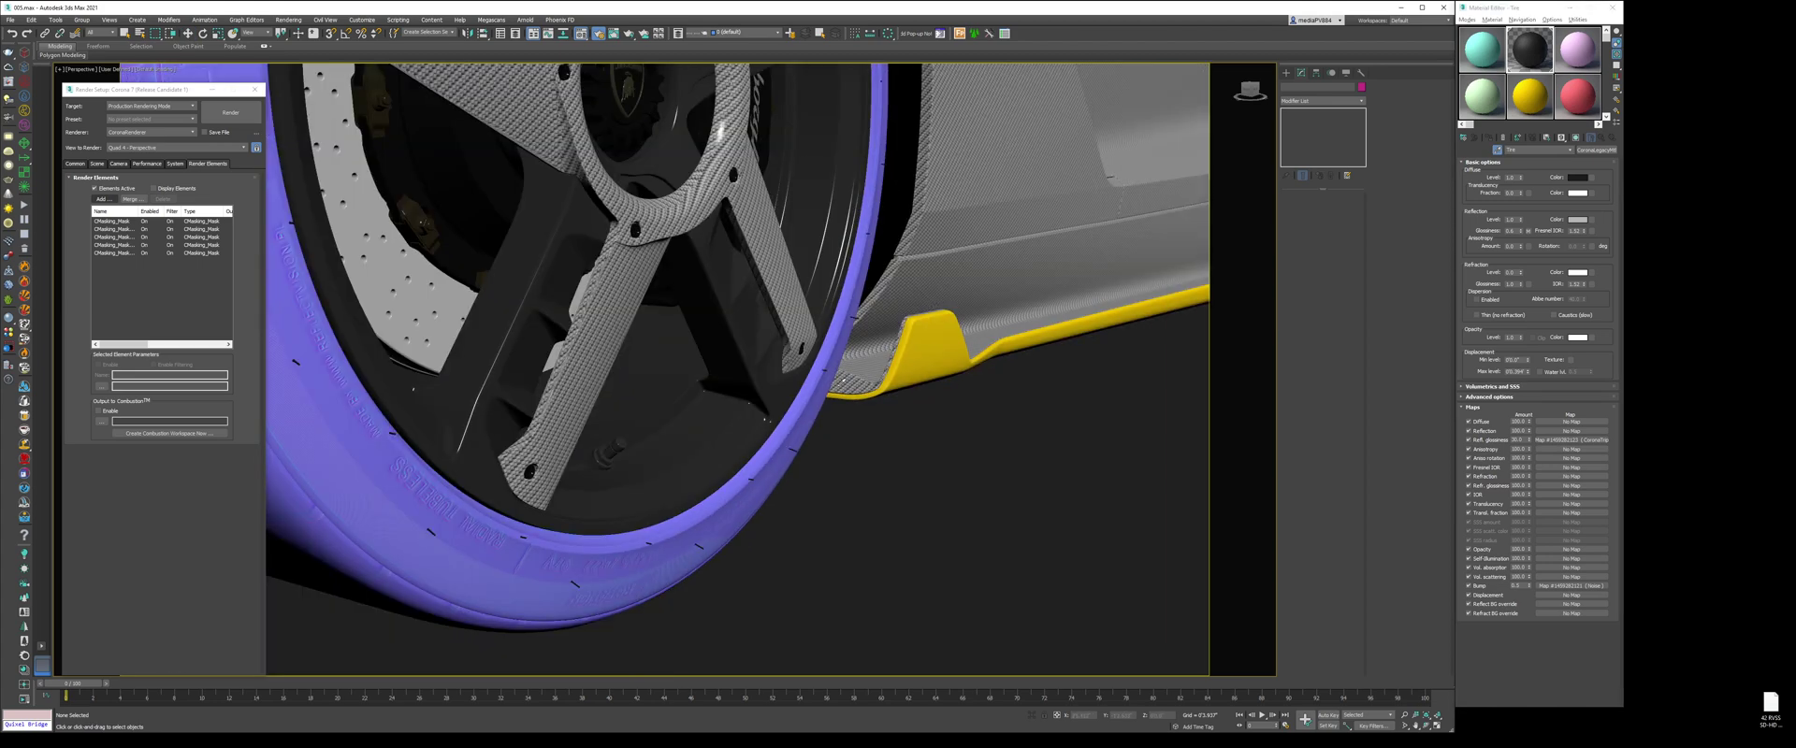
left_click(708, 437)
left_click_drag(1576, 137, 1585, 172)
Step: Assign material ID channel 11 to the Gold_Emblem layered material of the wheel's Lamborghini badge, and check its base material
left_click(1496, 149)
middle_click_drag(565, 136, 554, 351)
scroll(554, 351, "up", 5)
scroll(613, 293, "up", 3)
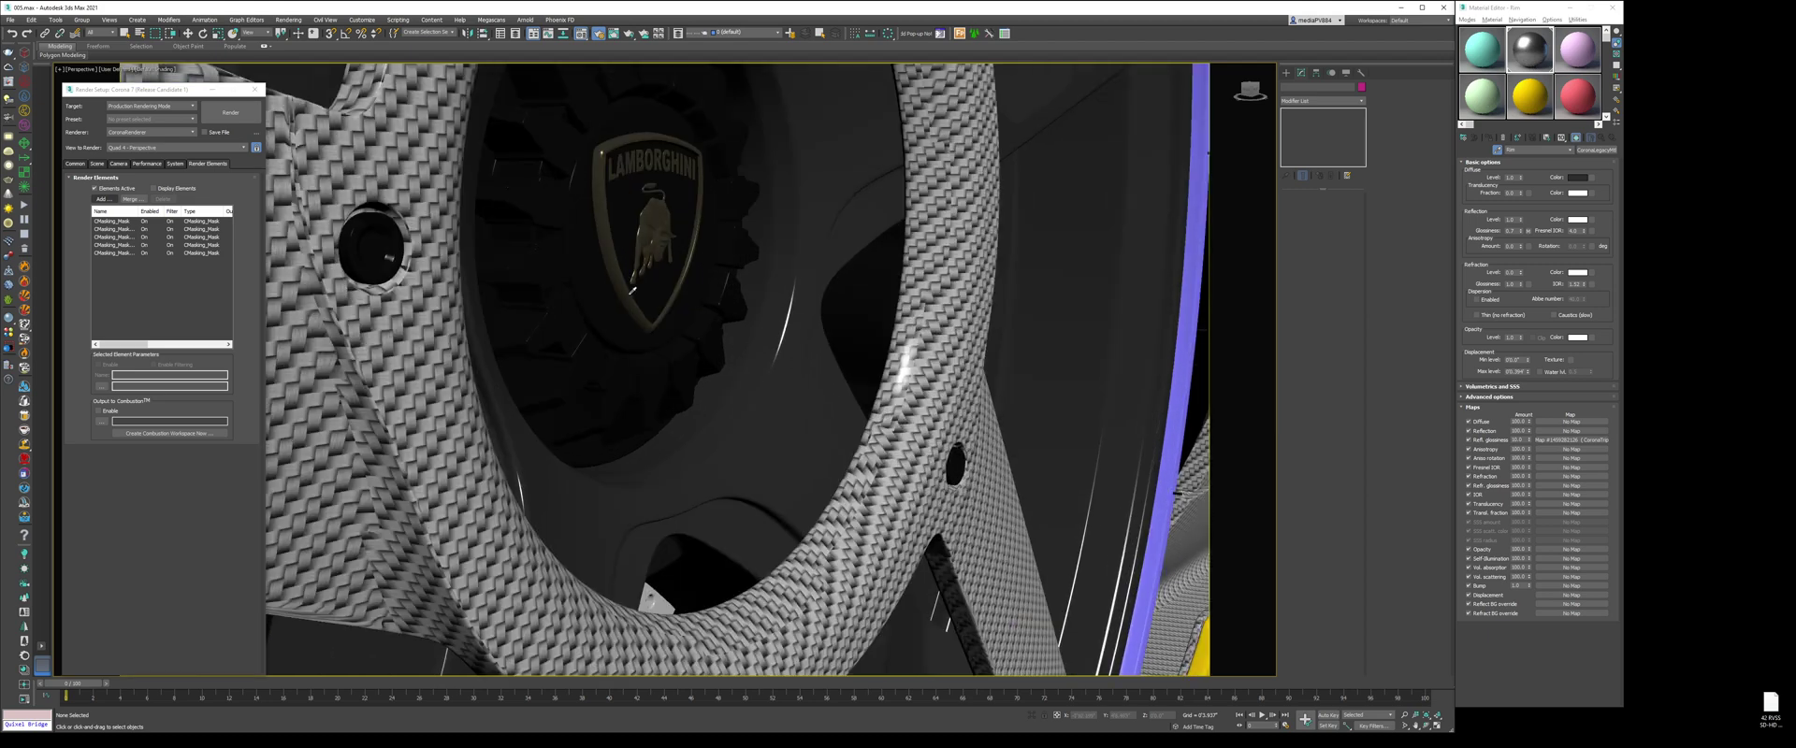
left_click(633, 290)
left_click_drag(1560, 137, 1587, 177)
left_click(1566, 174)
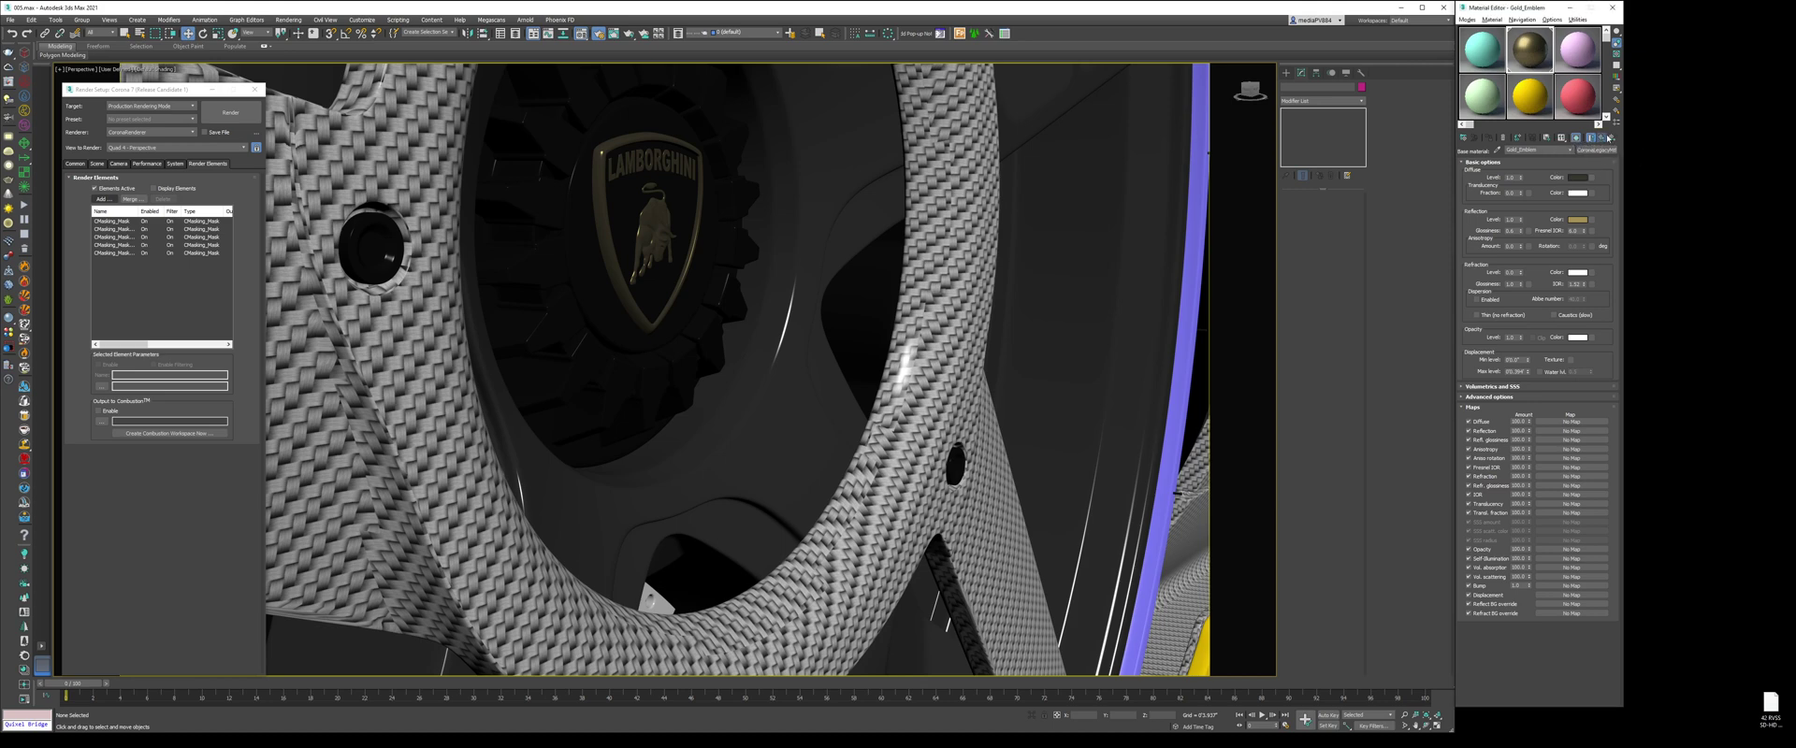
left_click(1603, 137)
Step: Load the black diffuser plastic material from around the wheel badge and assign it a material ID channel
left_click(1496, 150)
middle_click_drag(685, 304, 662, 339)
scroll(662, 340, "down", 3)
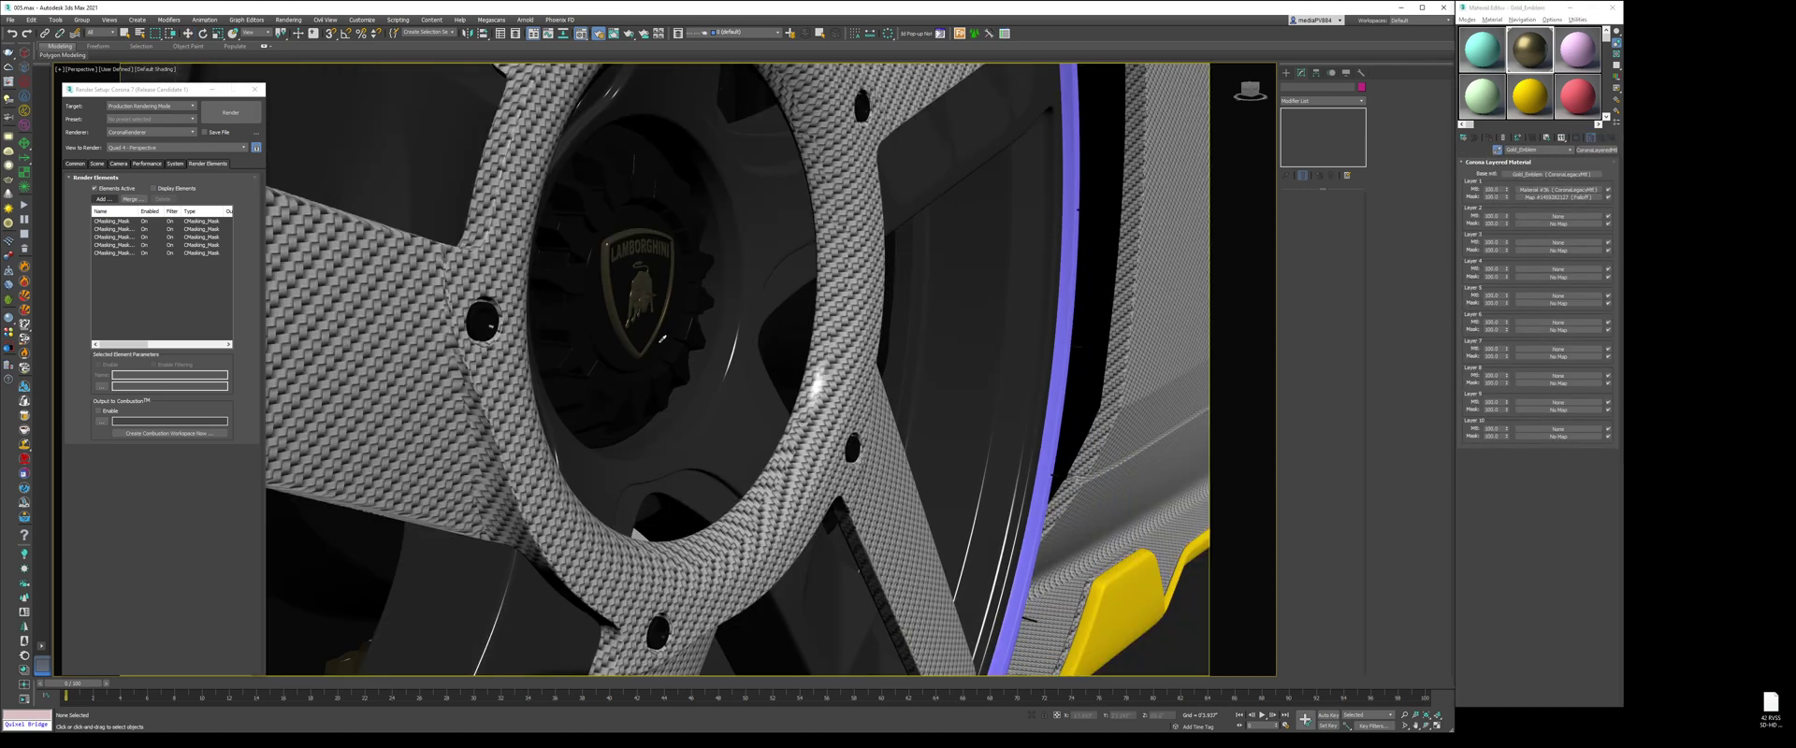
left_click(581, 345)
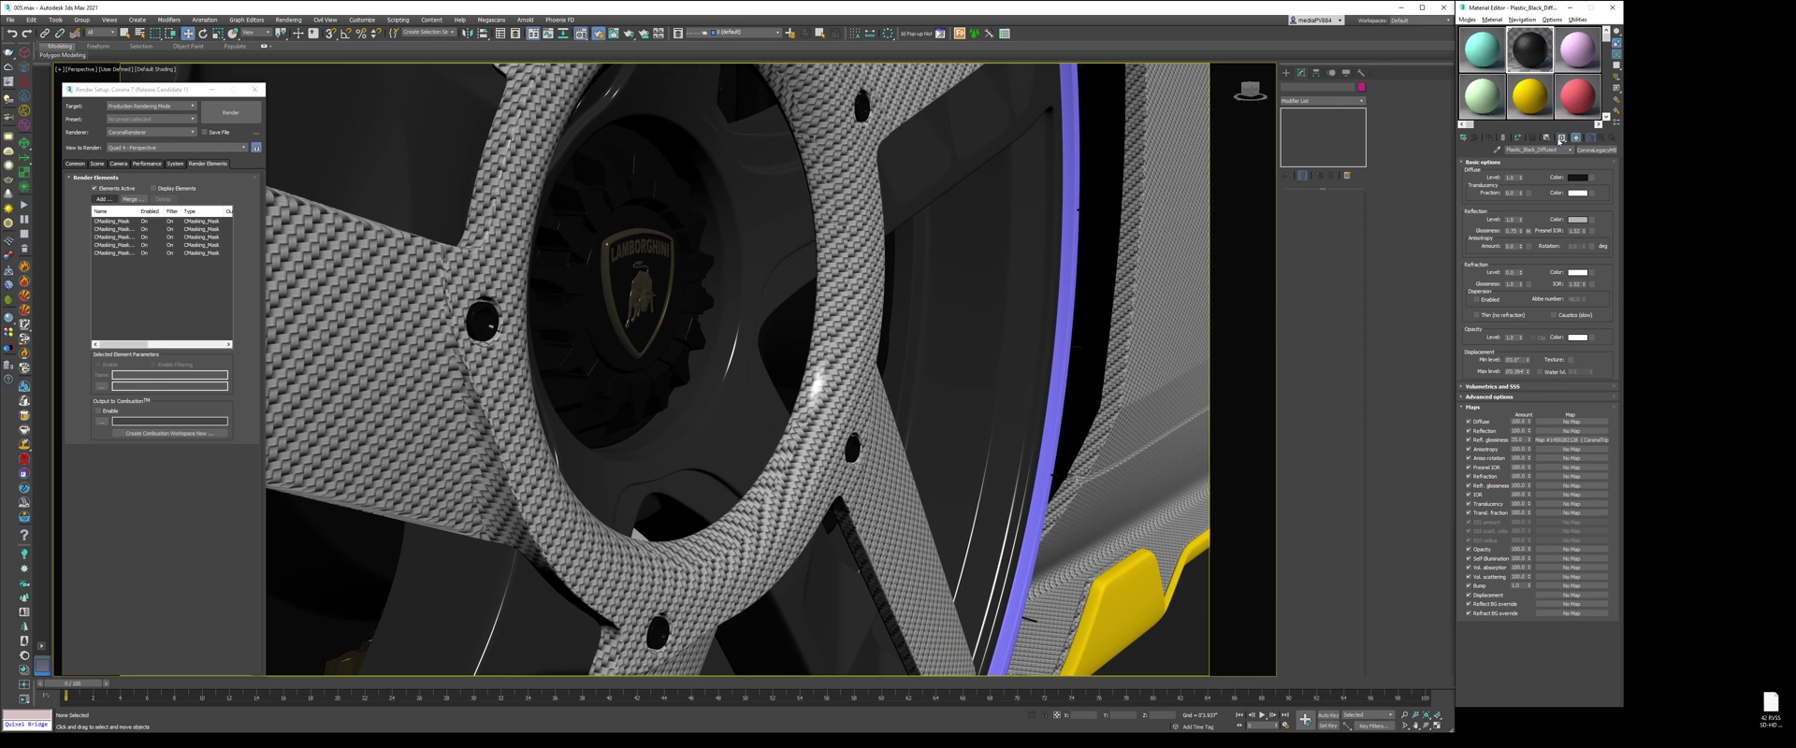
Step: Load the glass material from the rear light strip and assign it material ID channel 13
scroll(842, 328, "down", 10)
scroll(766, 380, "down", 5)
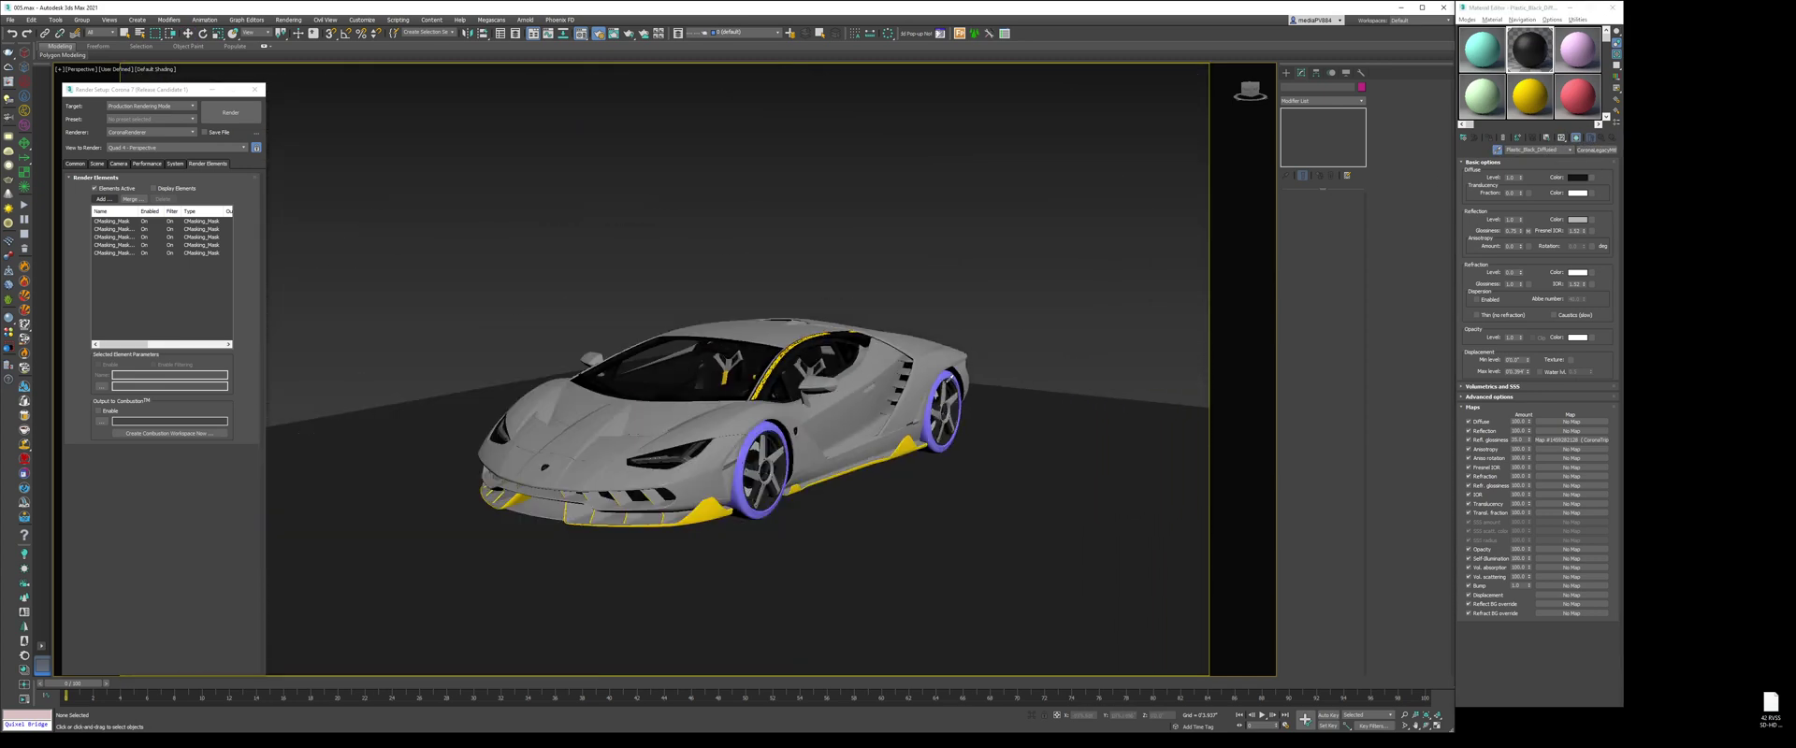
middle_click_drag(766, 380, 585, 384, "alt")
scroll(831, 392, "up", 5)
middle_click_drag(832, 391, 916, 336)
scroll(887, 367, "up", 5)
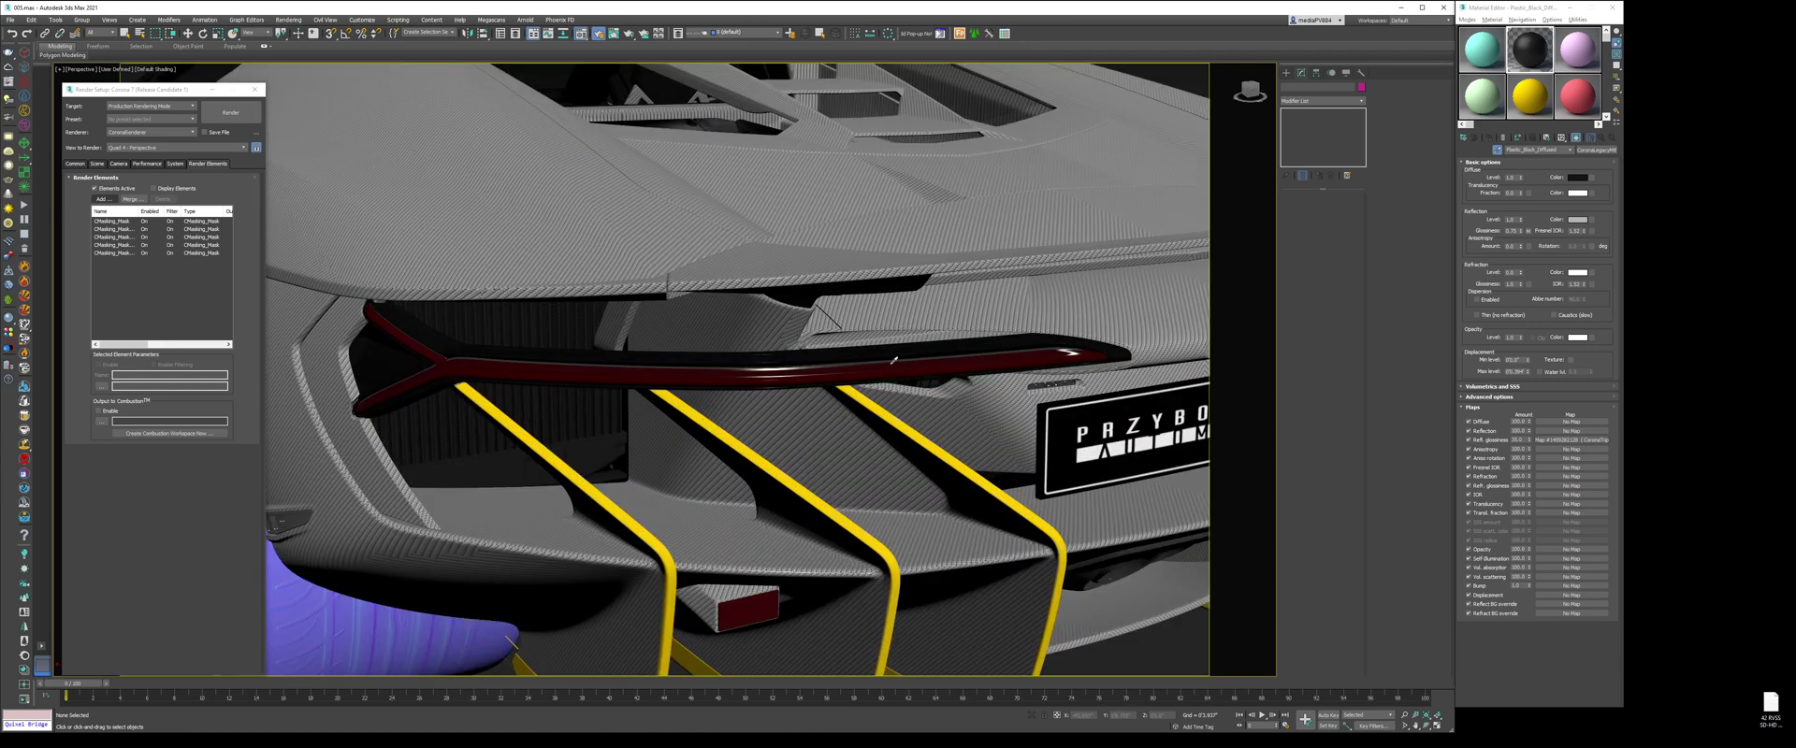
left_click(893, 362)
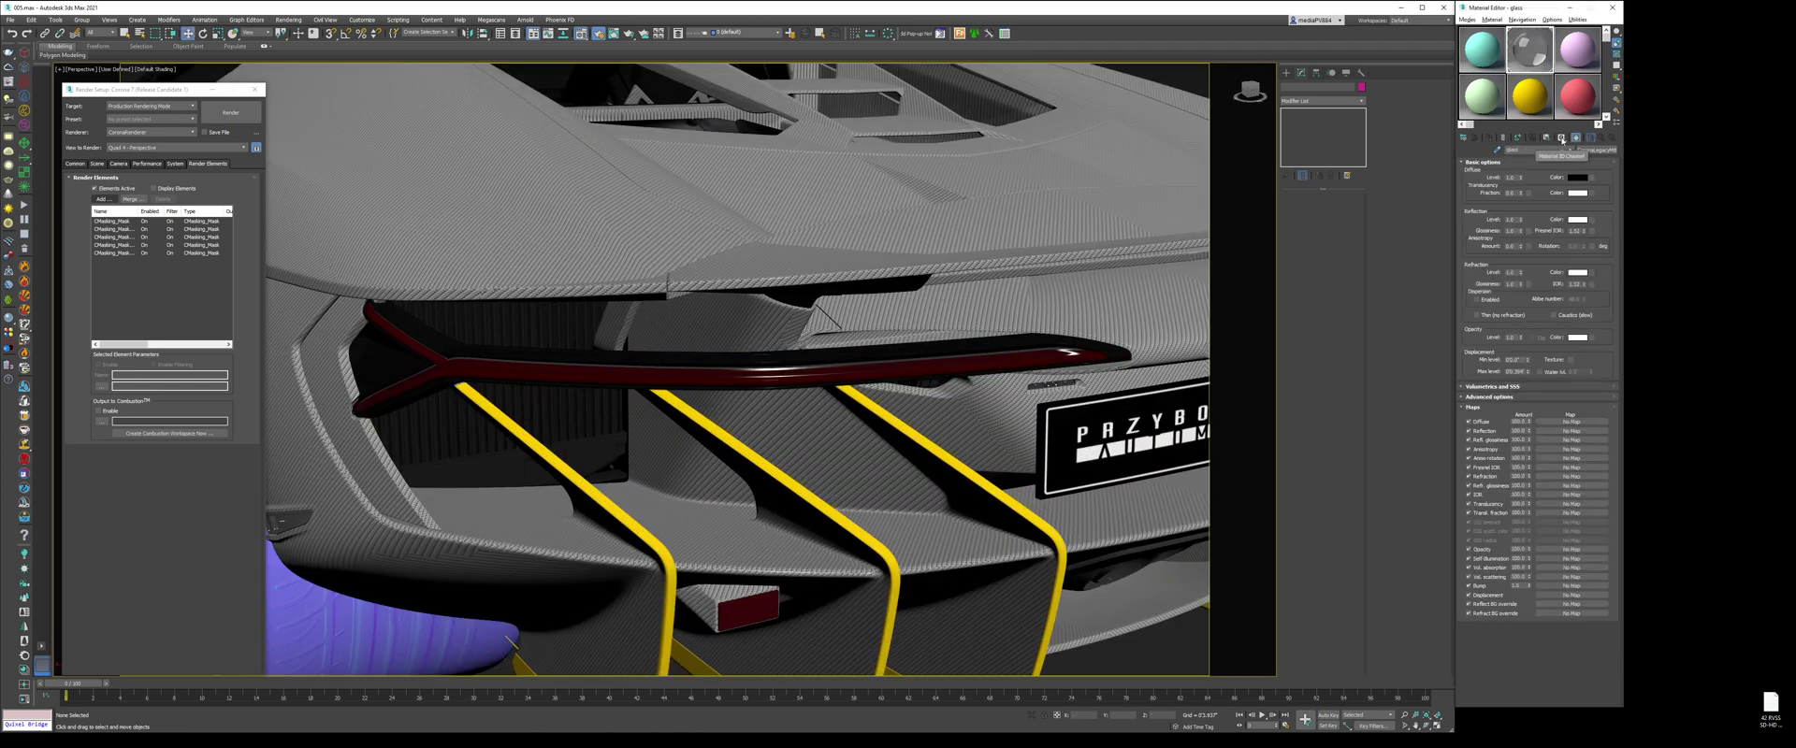
left_click(1560, 138)
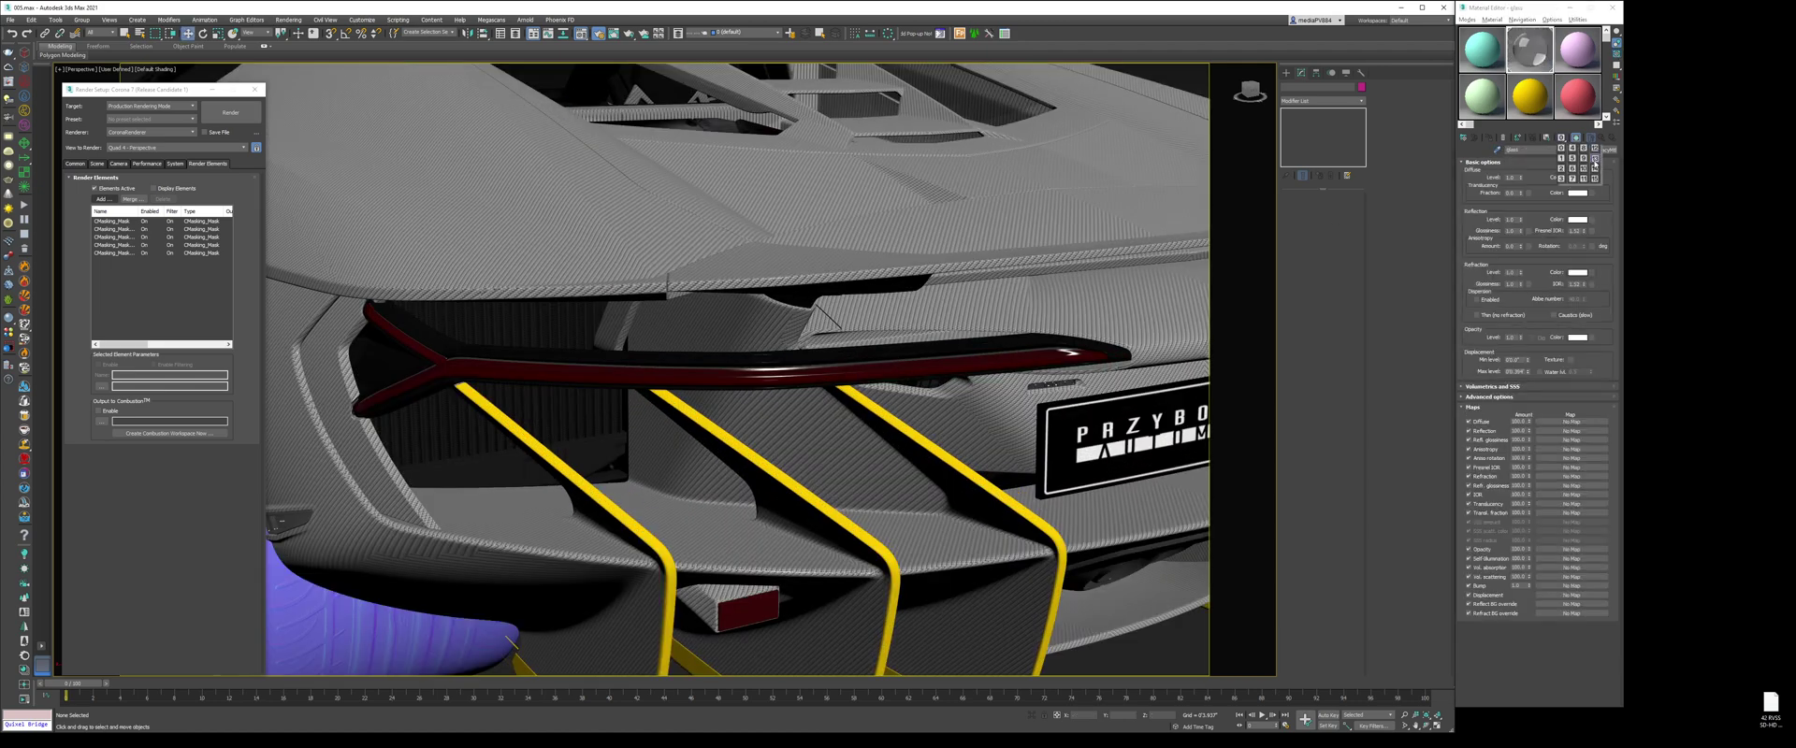
left_click(1594, 161)
Step: Load the red glass material from the lower rear reflector and assign it material ID channel 14
left_click(1497, 150)
middle_click_drag(798, 508, 920, 327)
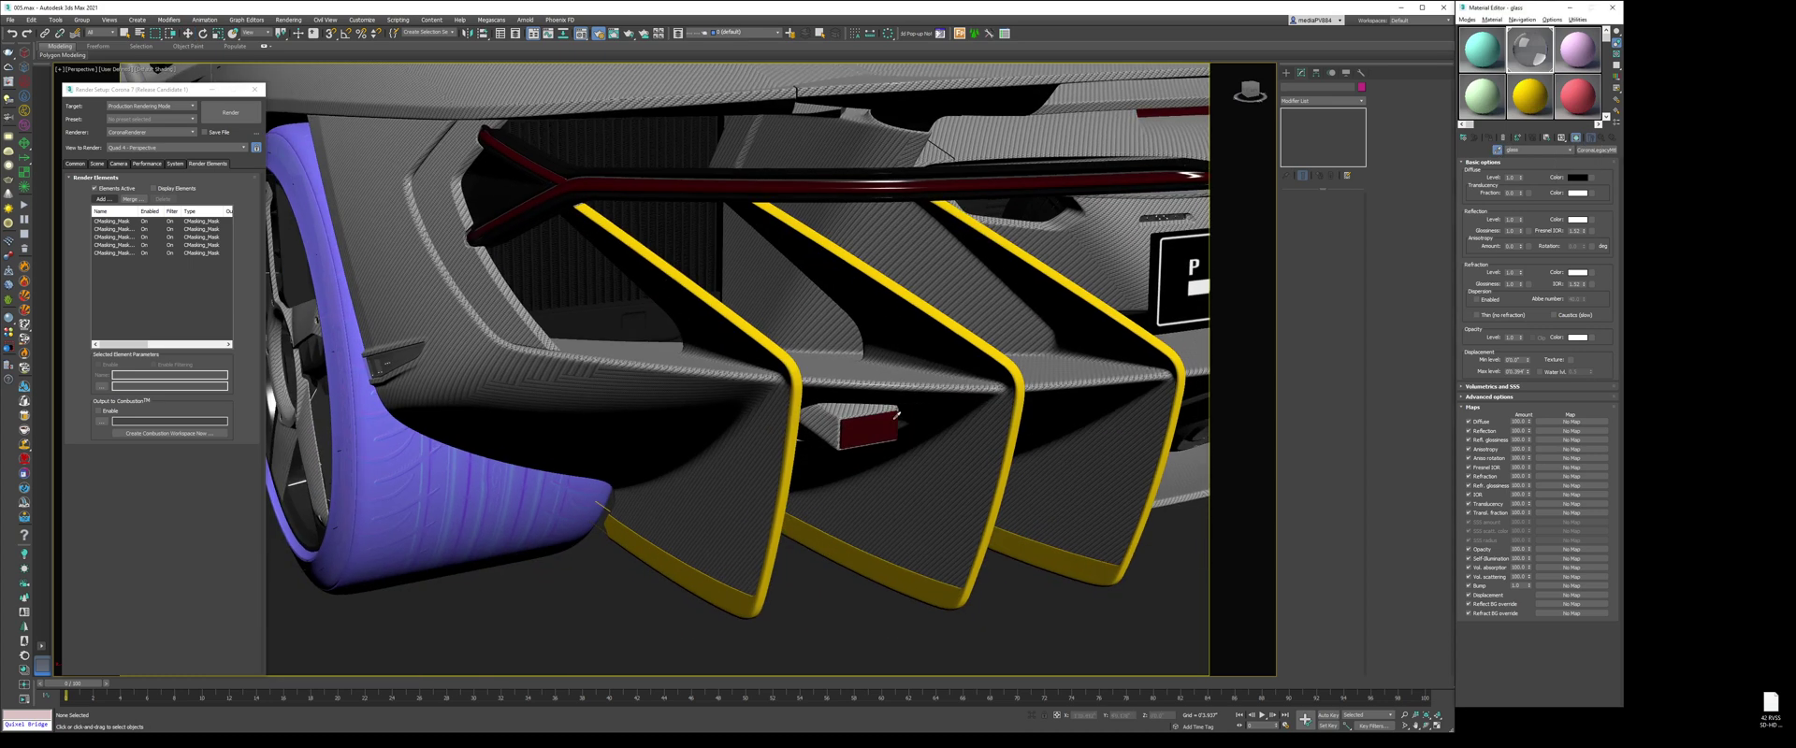
left_click(869, 429)
left_click(1559, 138)
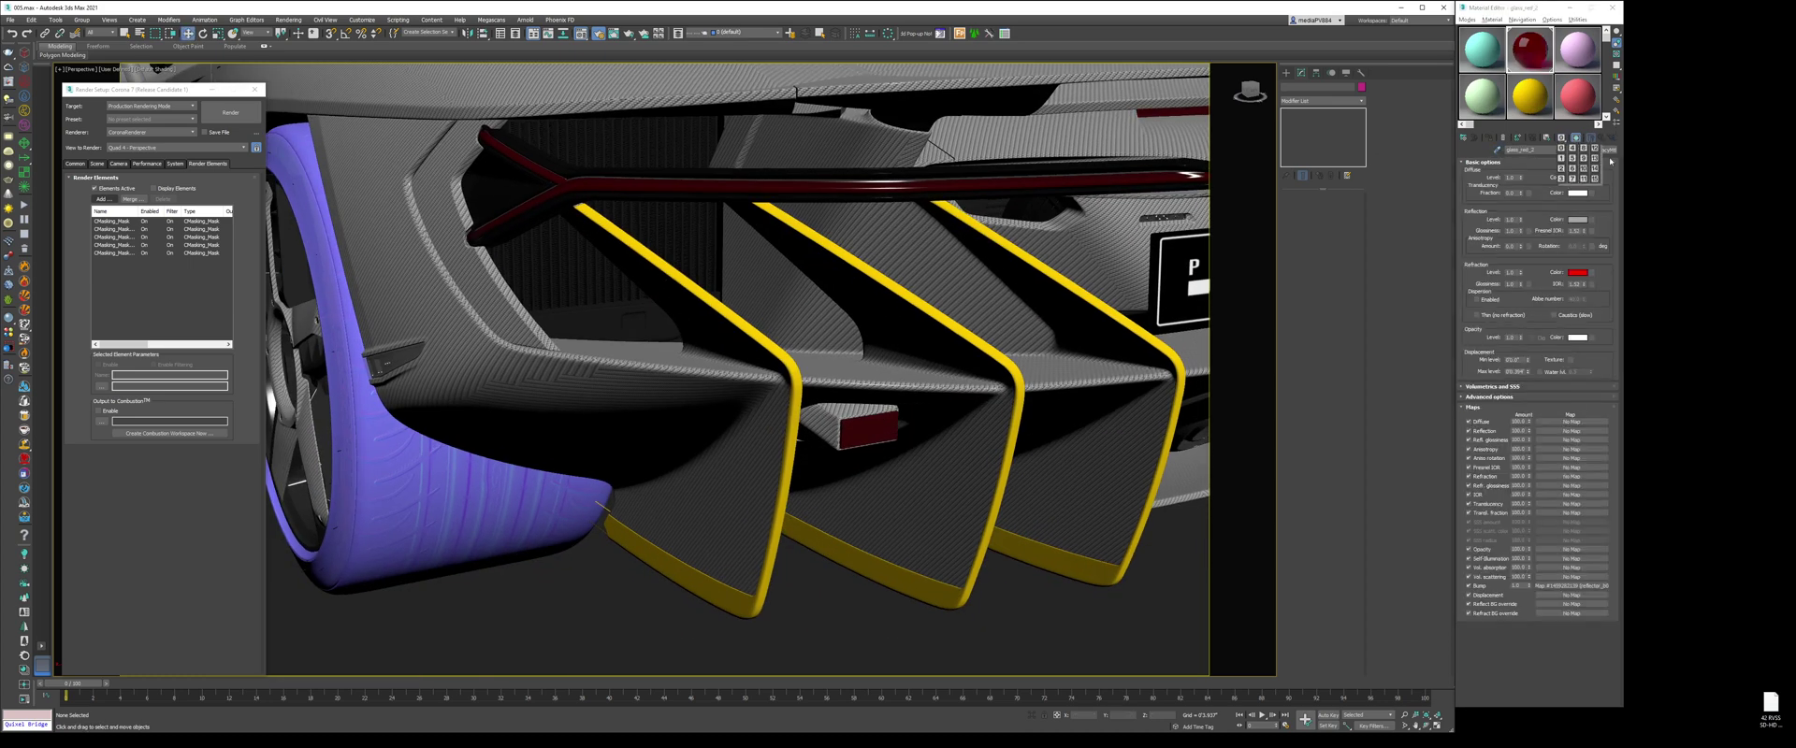
left_click(1594, 169)
Step: Load the brake caliper material from behind the wheel spokes and assign it a material ID channel
left_click(1497, 149)
scroll(912, 318, "down", 4)
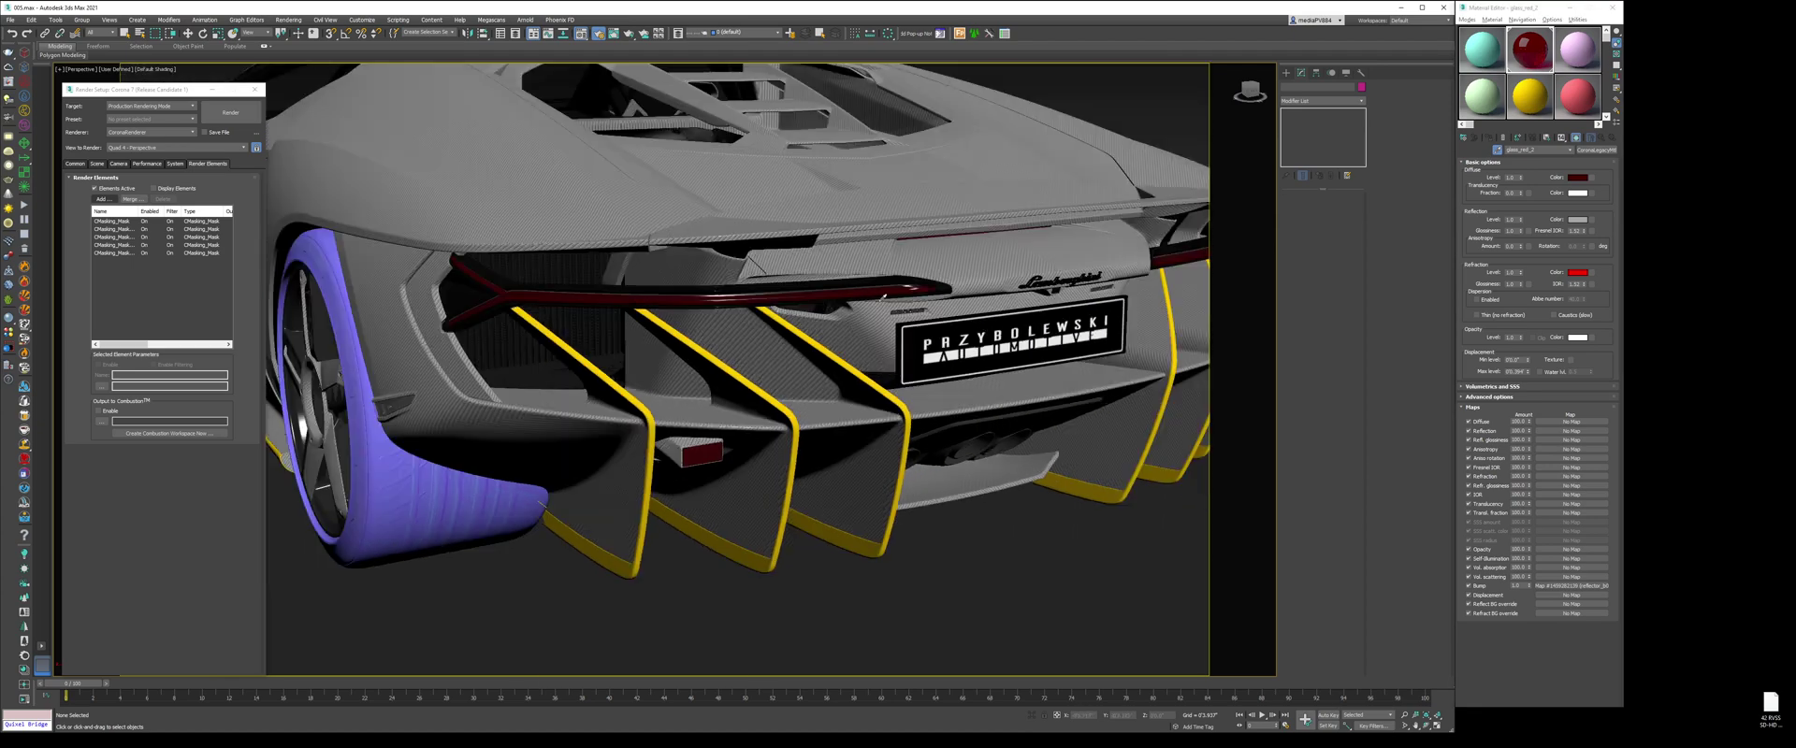
middle_click_drag(912, 318, 932, 417, "alt")
scroll(1147, 437, "up", 3)
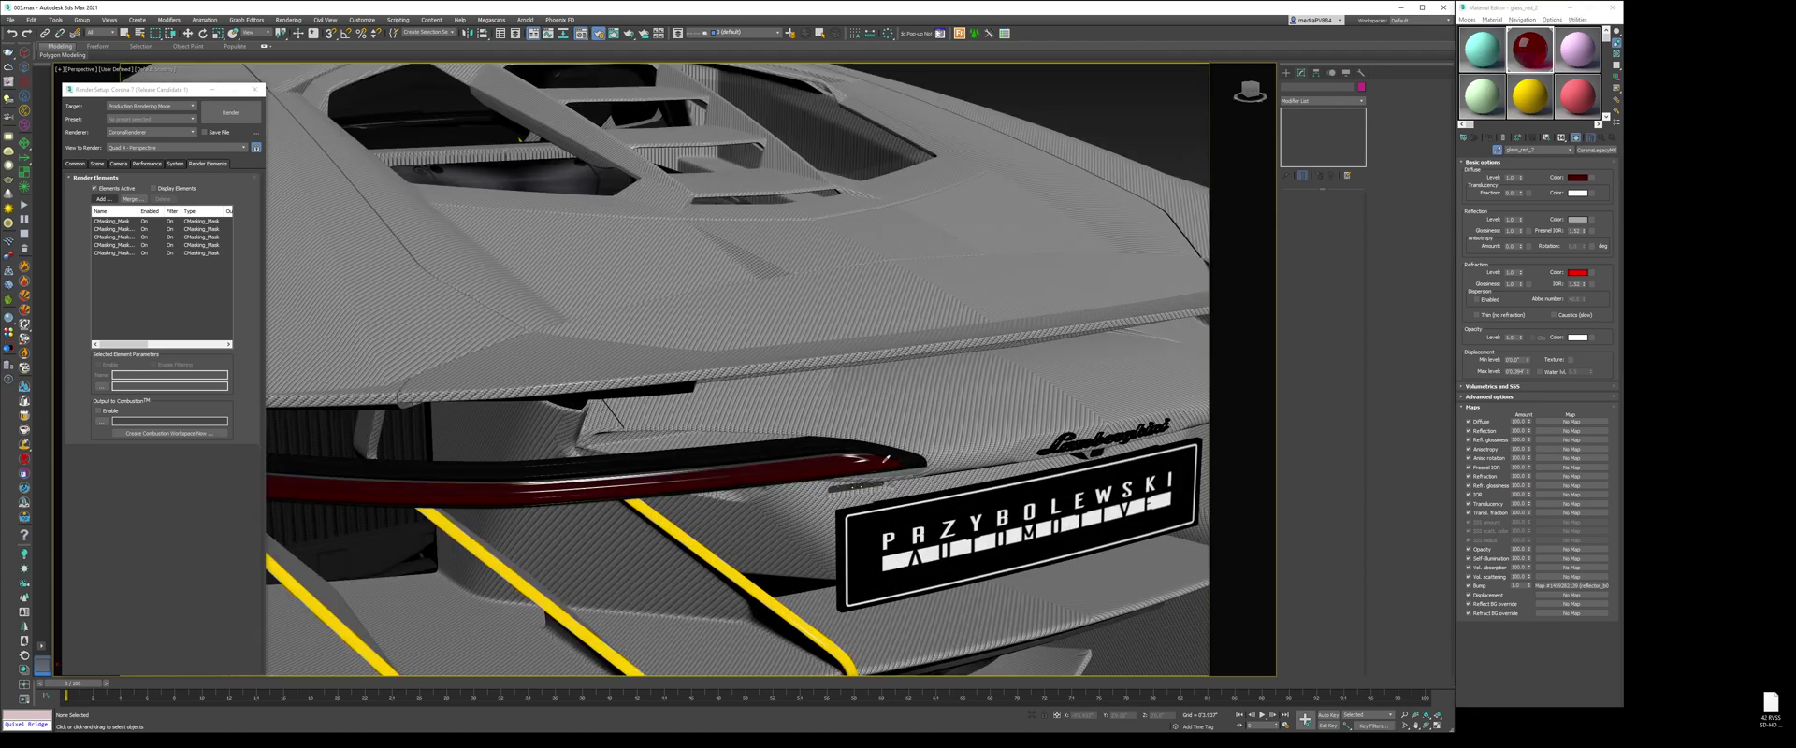
scroll(795, 397, "down", 5)
middle_click_drag(769, 352, 902, 385)
middle_click_drag(716, 372, 741, 401, "alt")
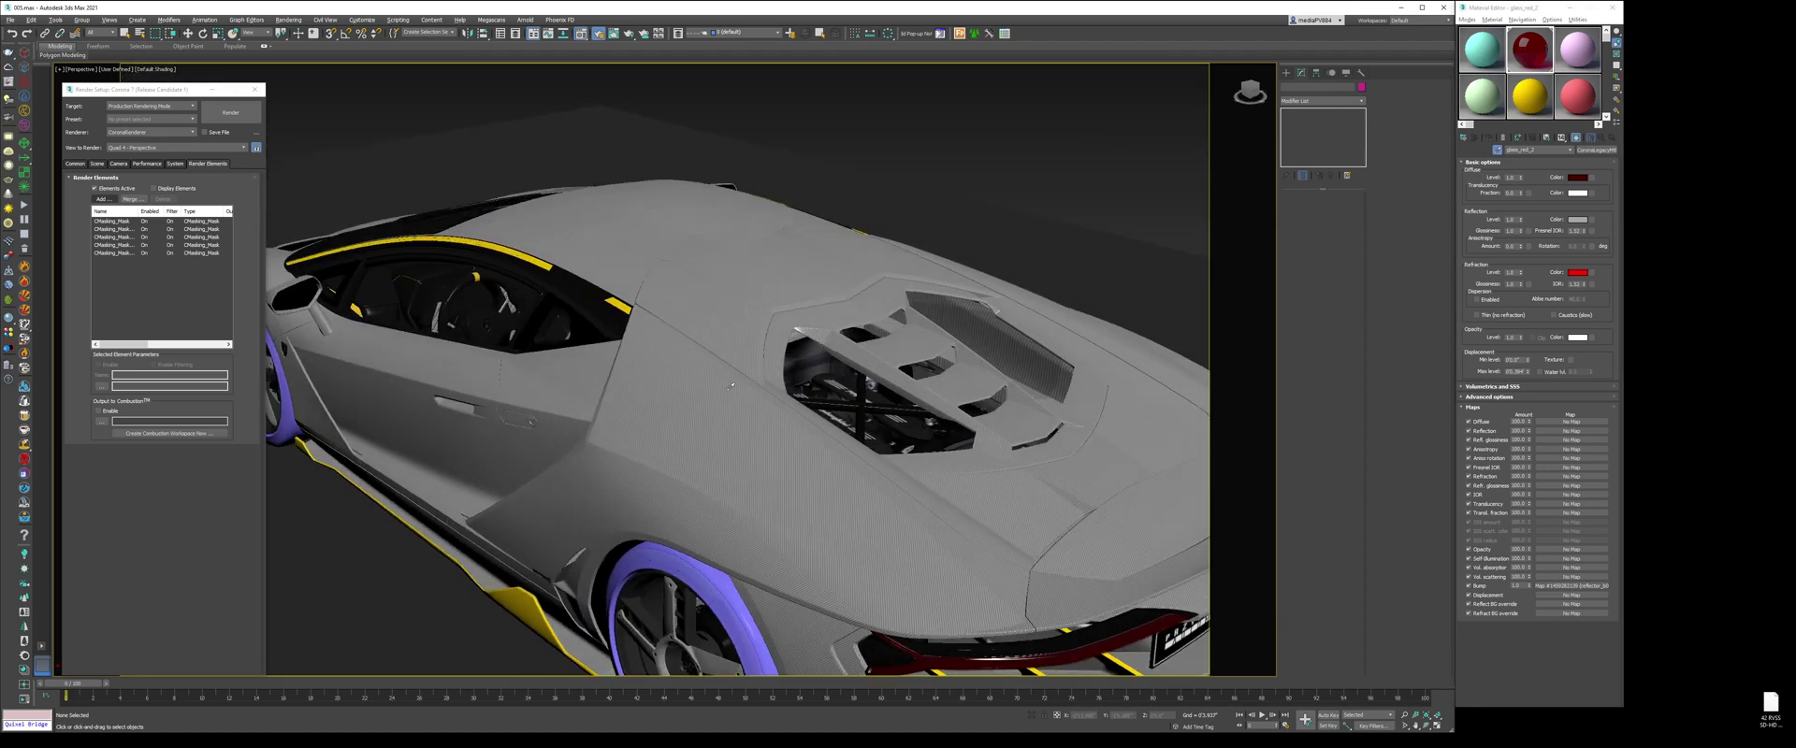
scroll(711, 407, "down", 3)
middle_click_drag(629, 428, 701, 427, "alt")
scroll(768, 400, "up", 6)
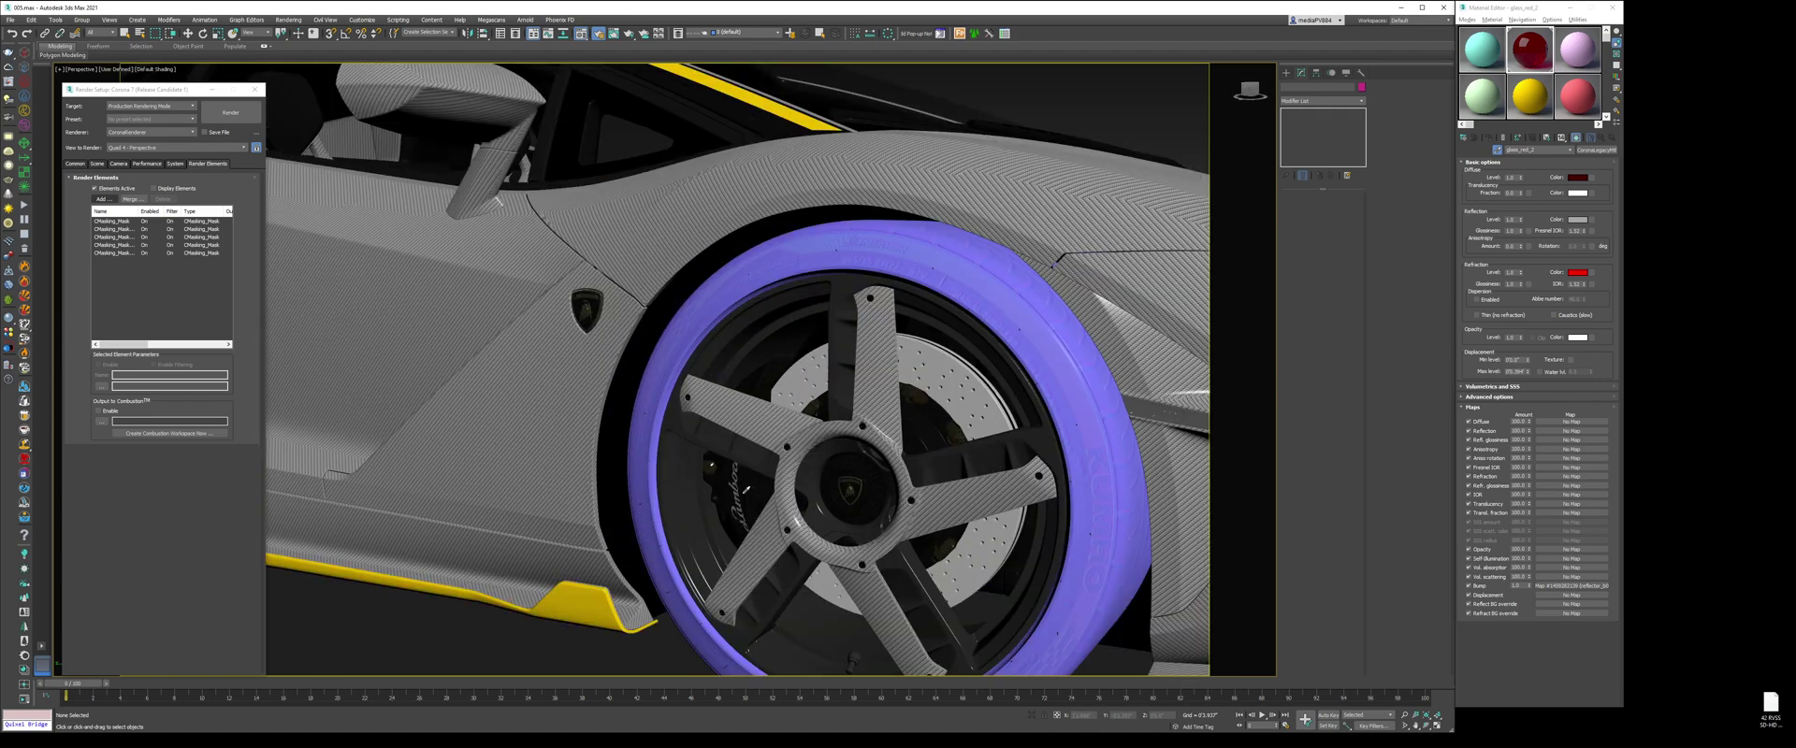
left_click(750, 489)
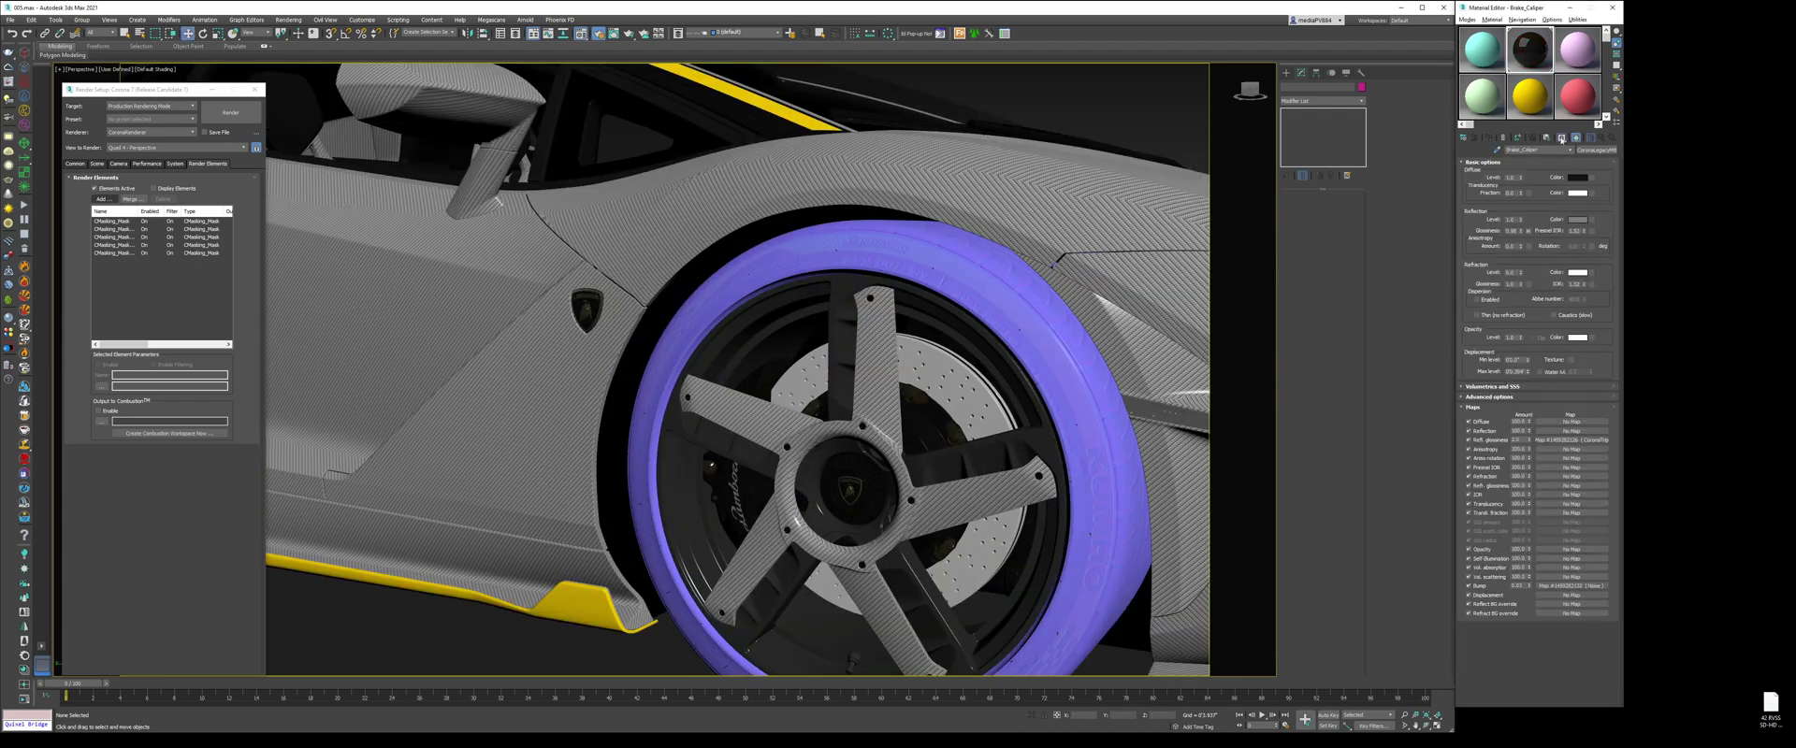
scroll(1026, 300, "down", 5)
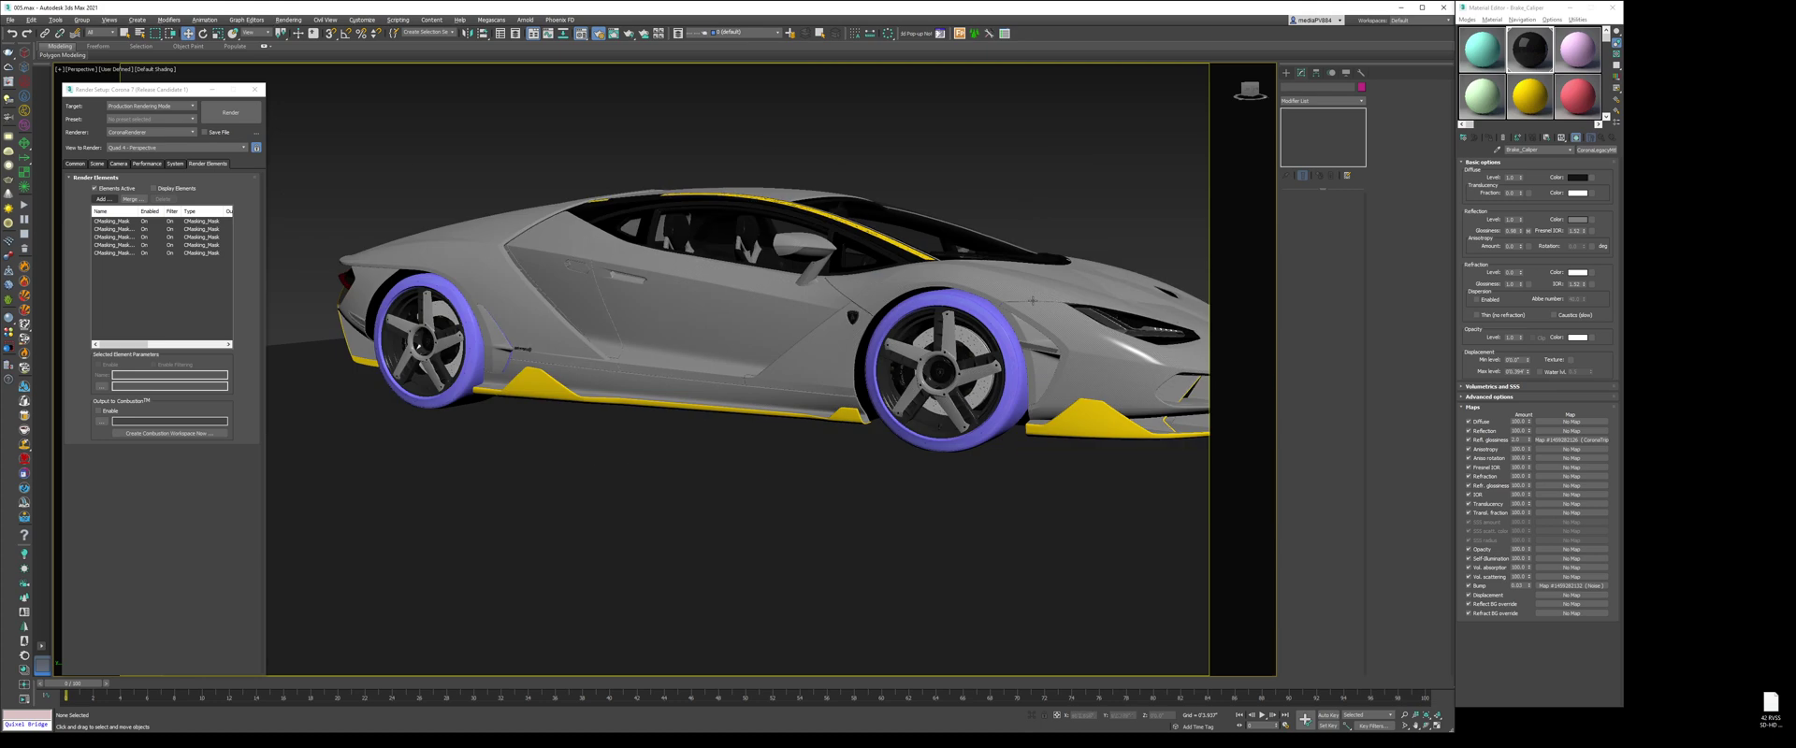
middle_click_drag(1026, 300, 802, 363, "alt")
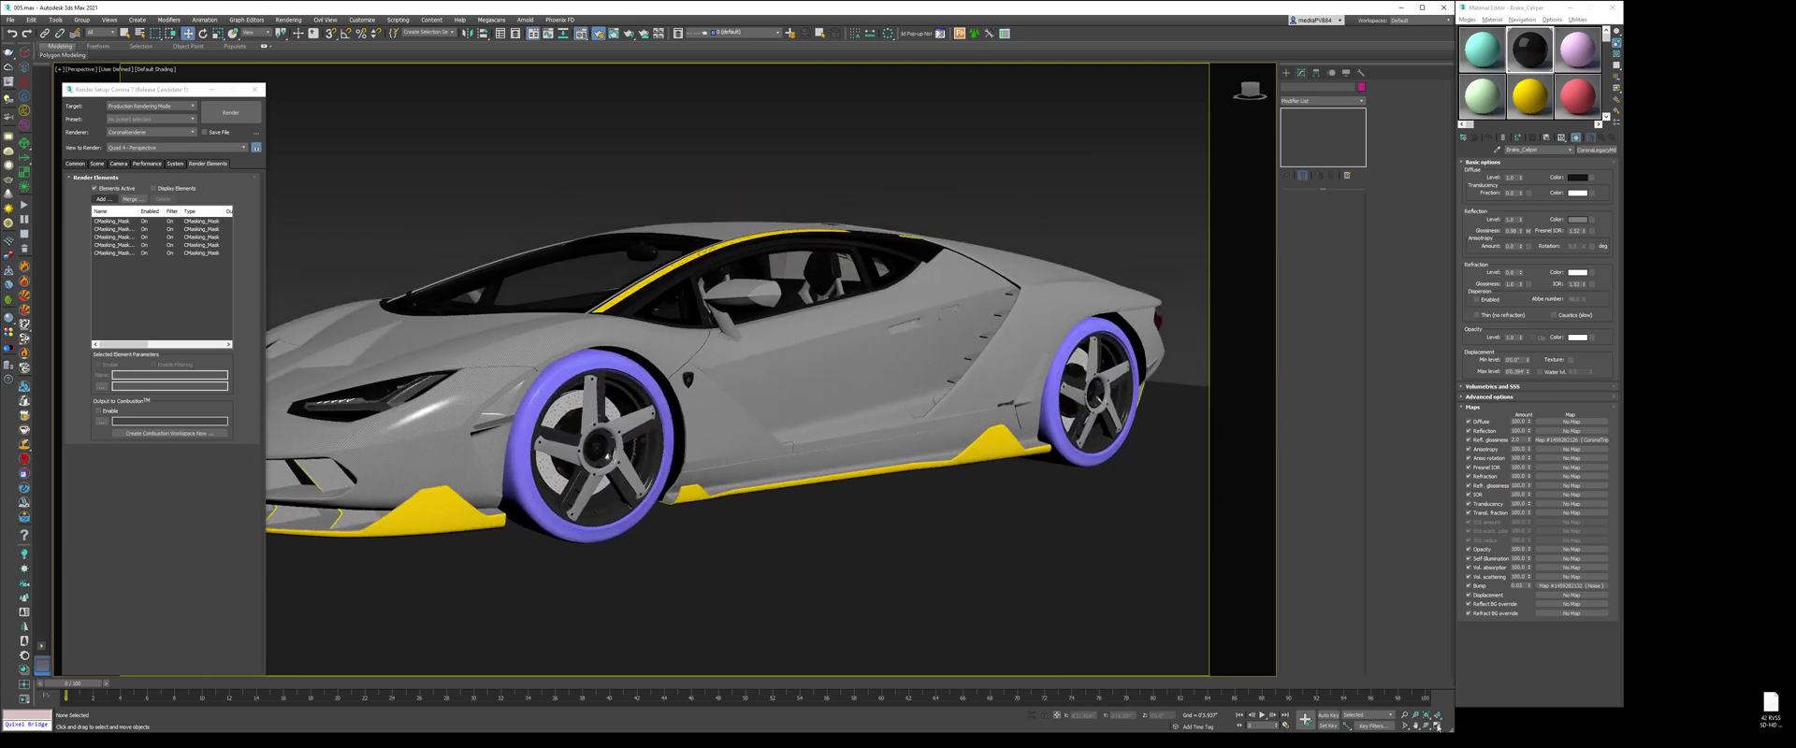
Step: Restore the four-viewport layout, frame the whole car in the perspective view and start a render
left_click(1437, 727)
middle_click_drag(1052, 513, 1127, 496, "alt")
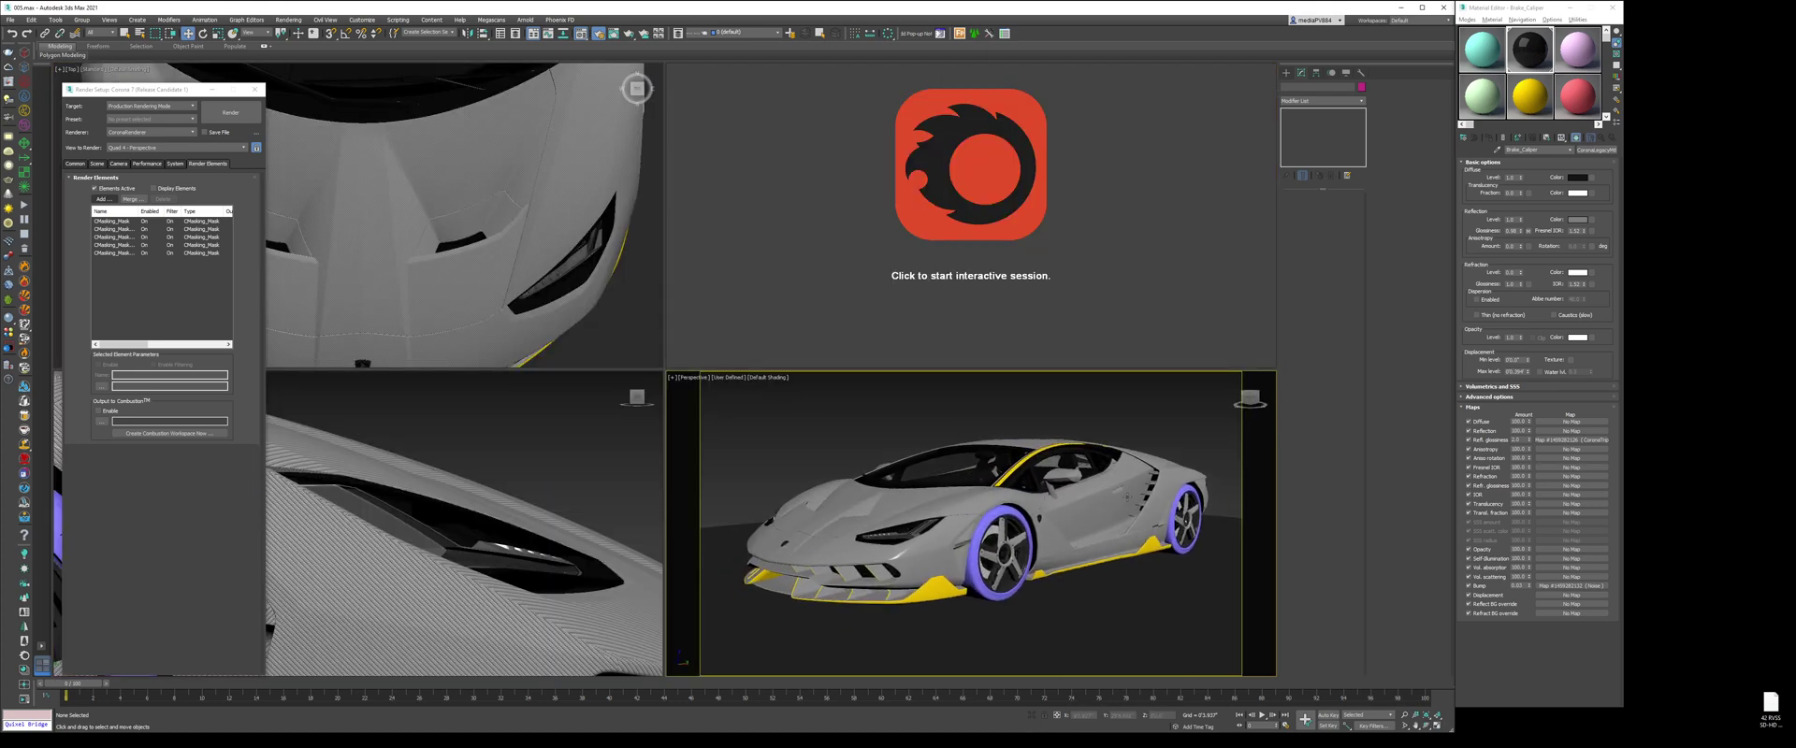
key("shift+q")
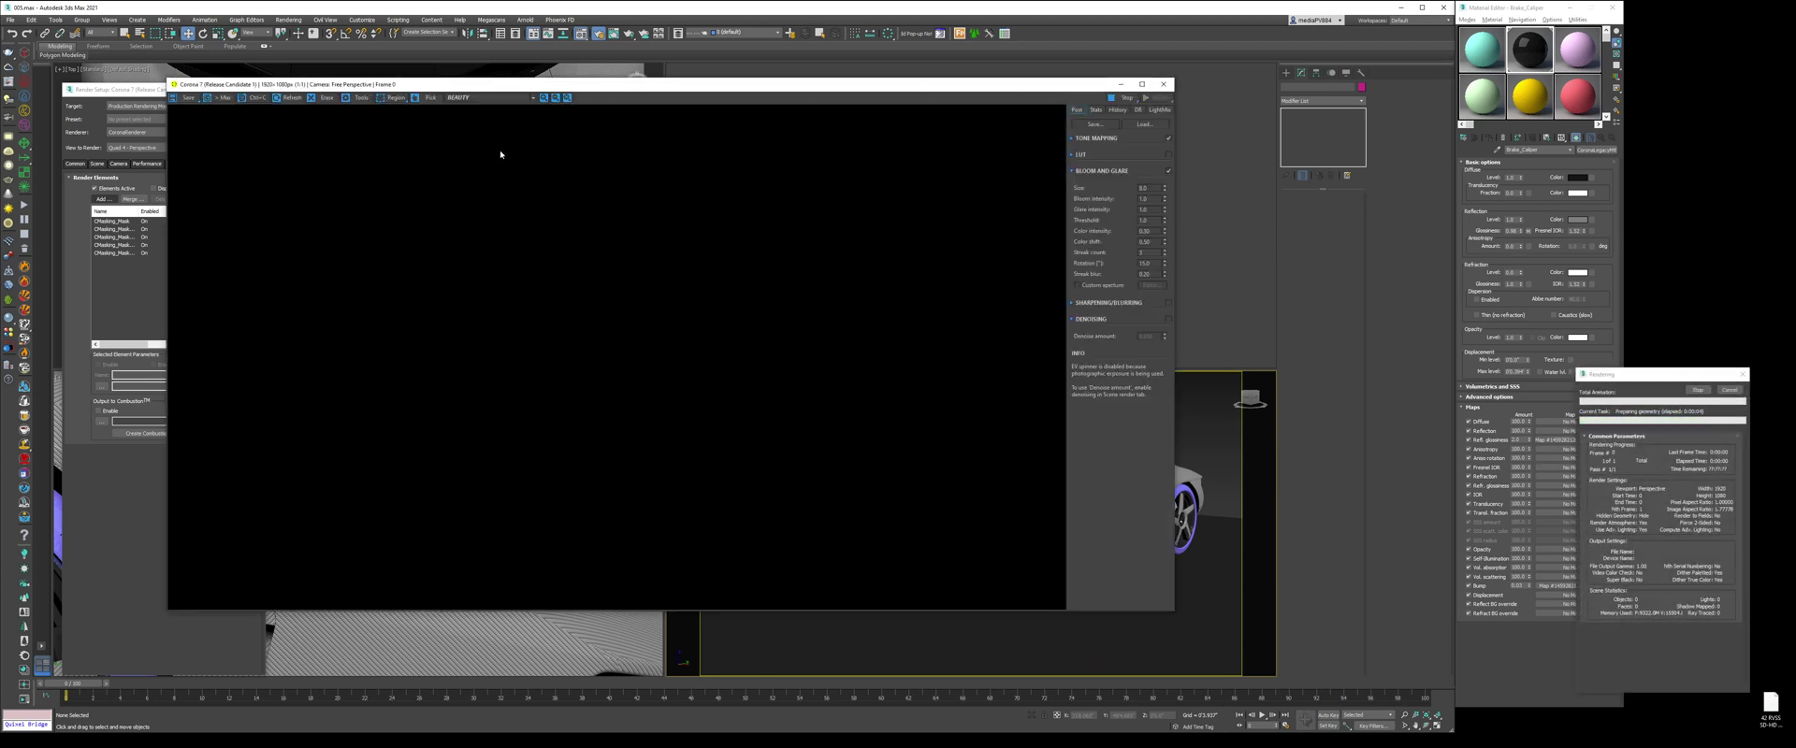
Step: Examine each CMasking_Mask element of the render in turn, then return the display to BEAUTY
left_click(488, 97)
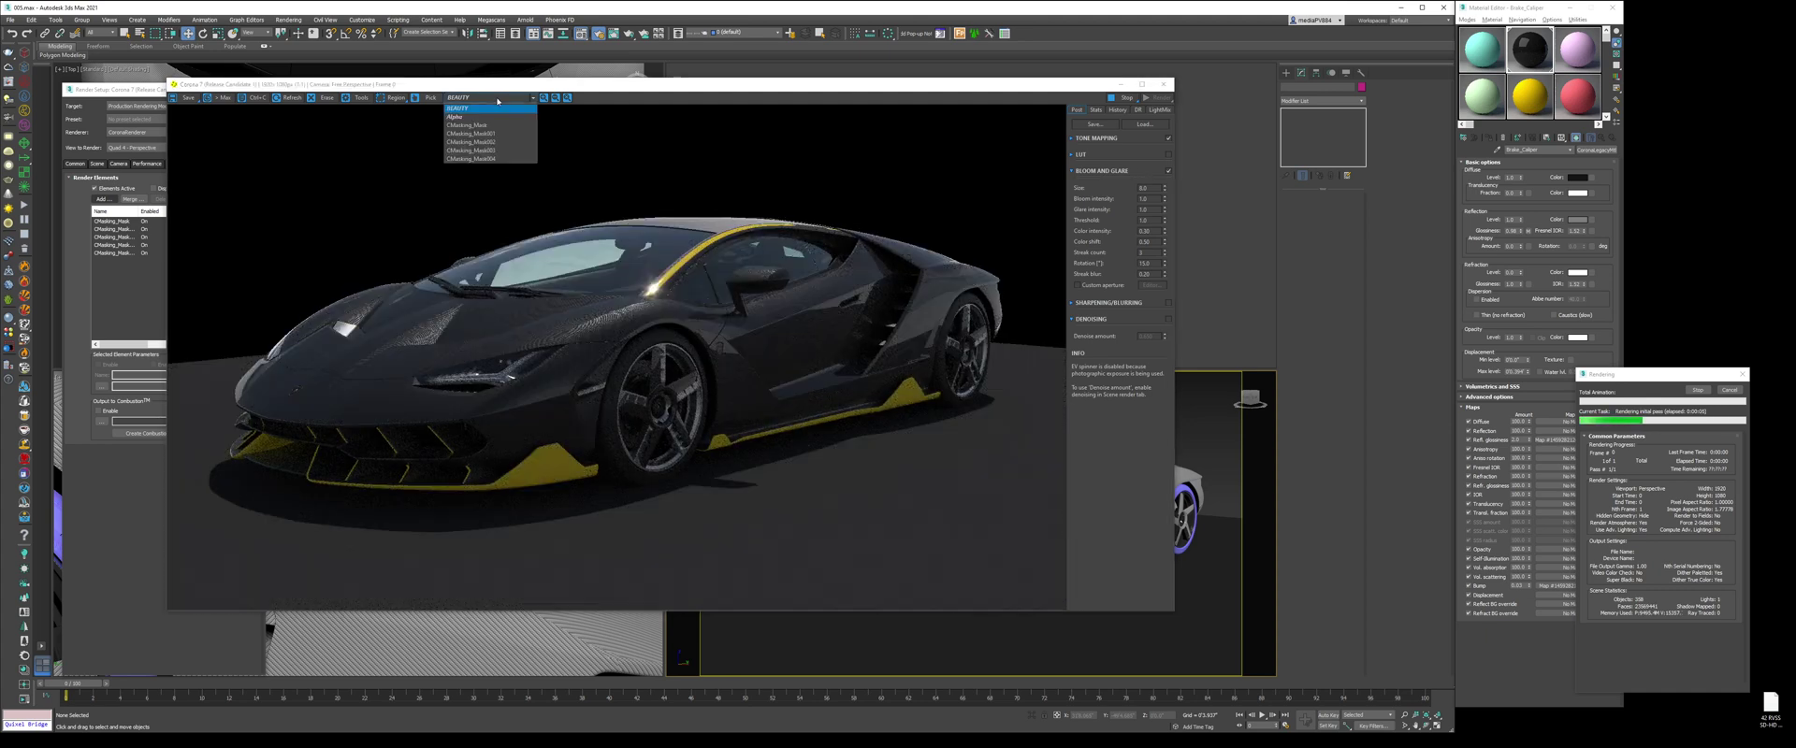
left_click(486, 125)
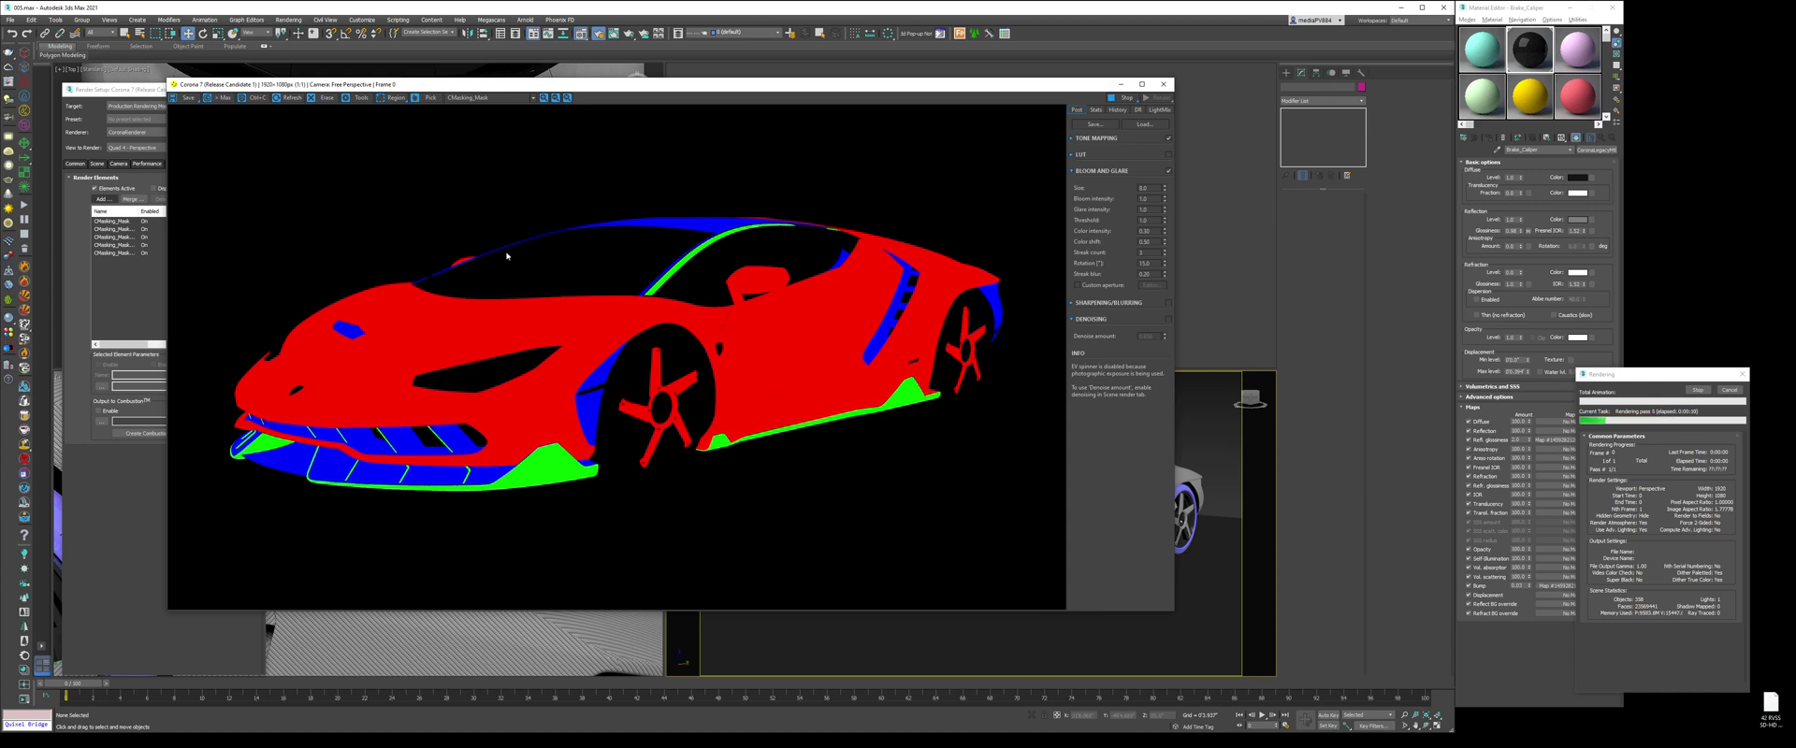
left_click(492, 98)
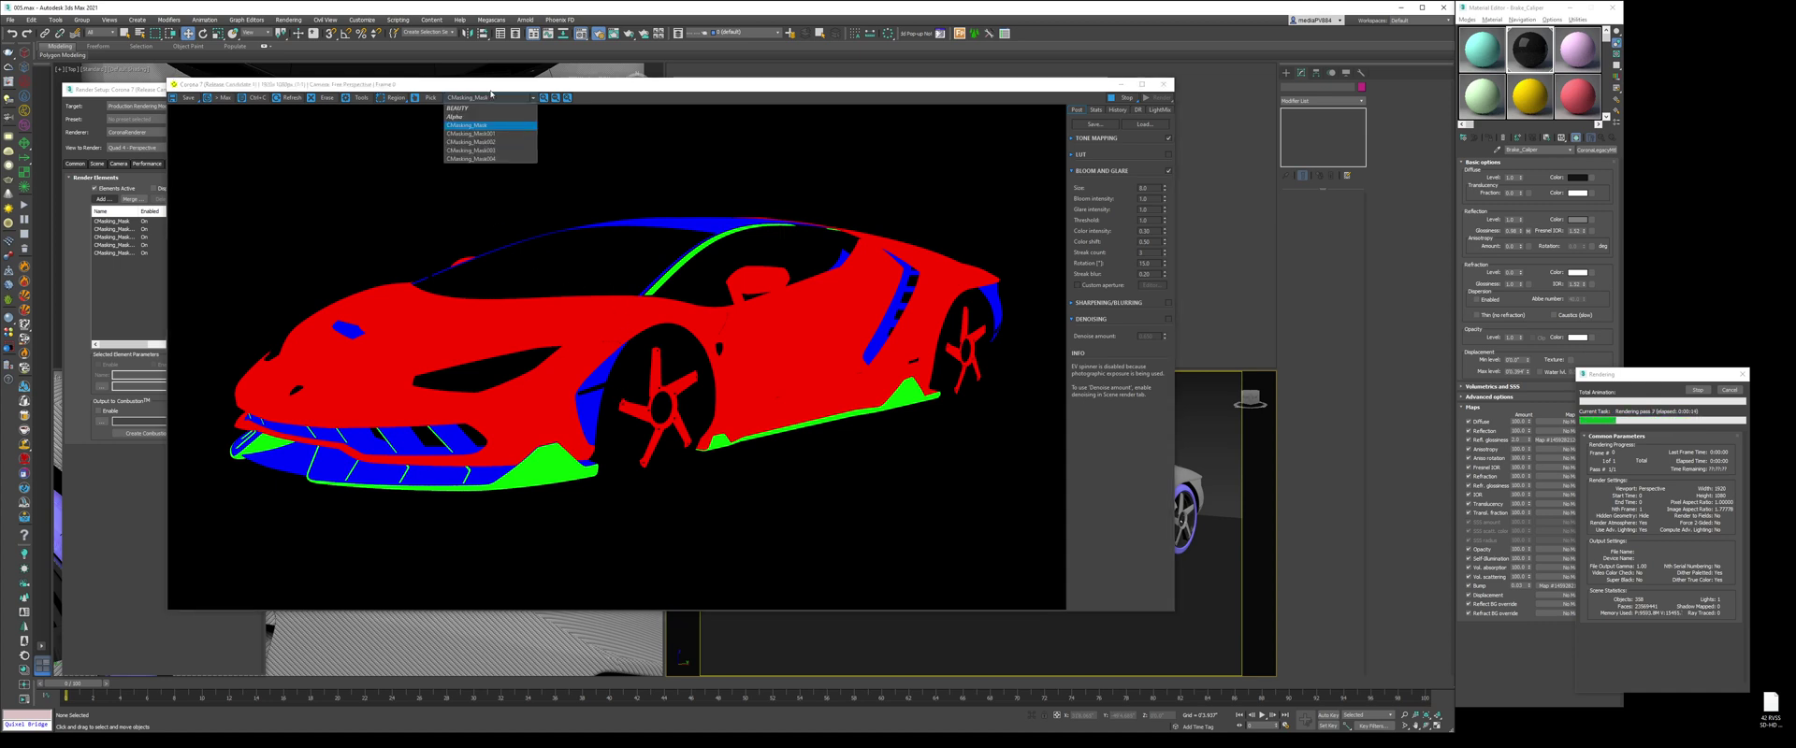
left_click(470, 134)
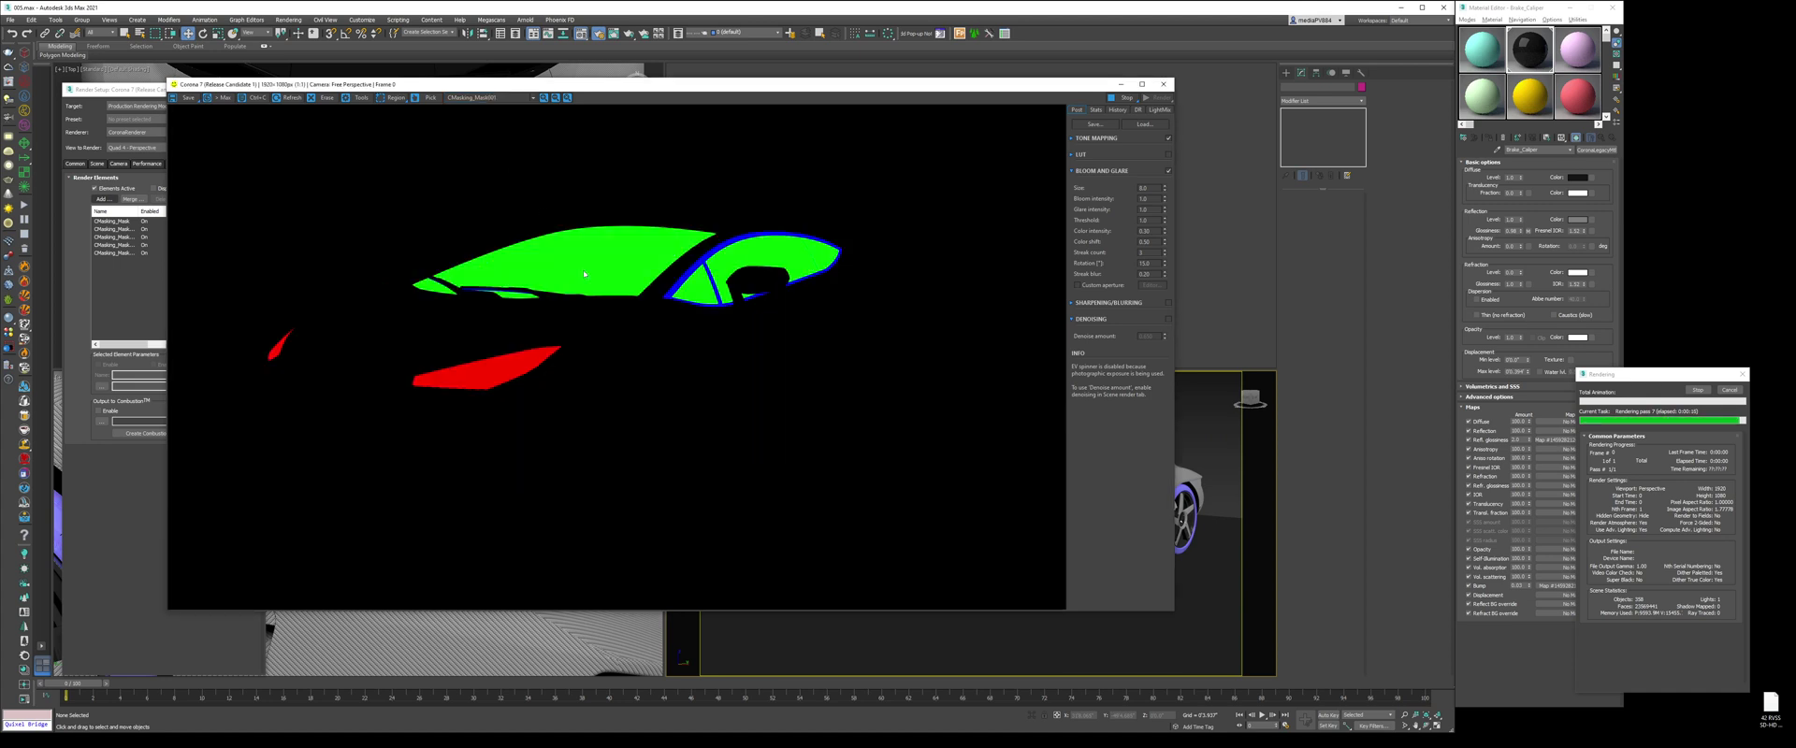
left_click(505, 97)
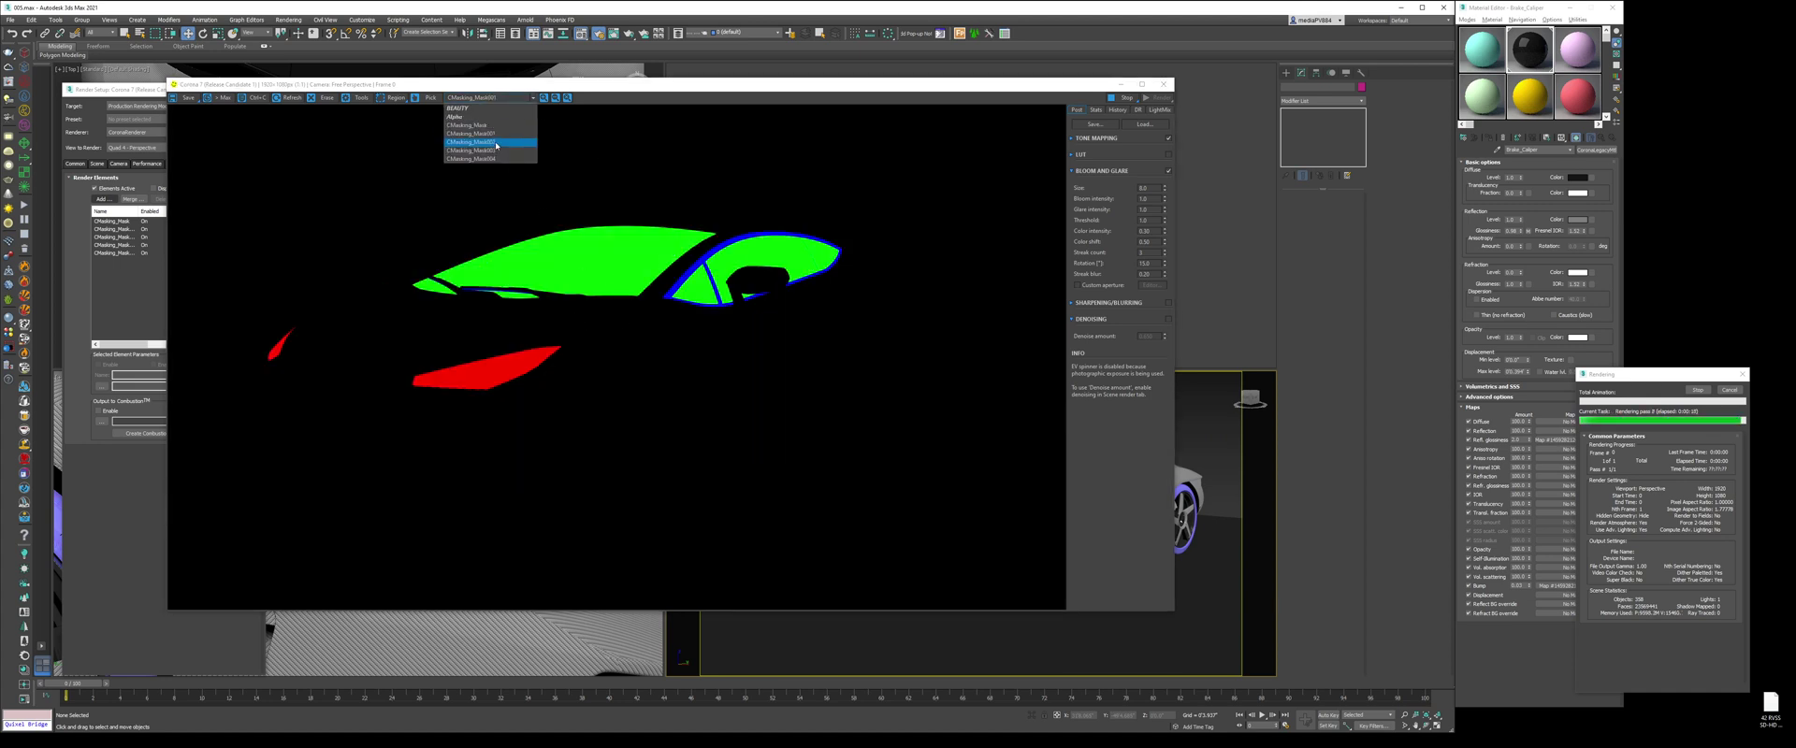
left_click(495, 141)
left_click(496, 97)
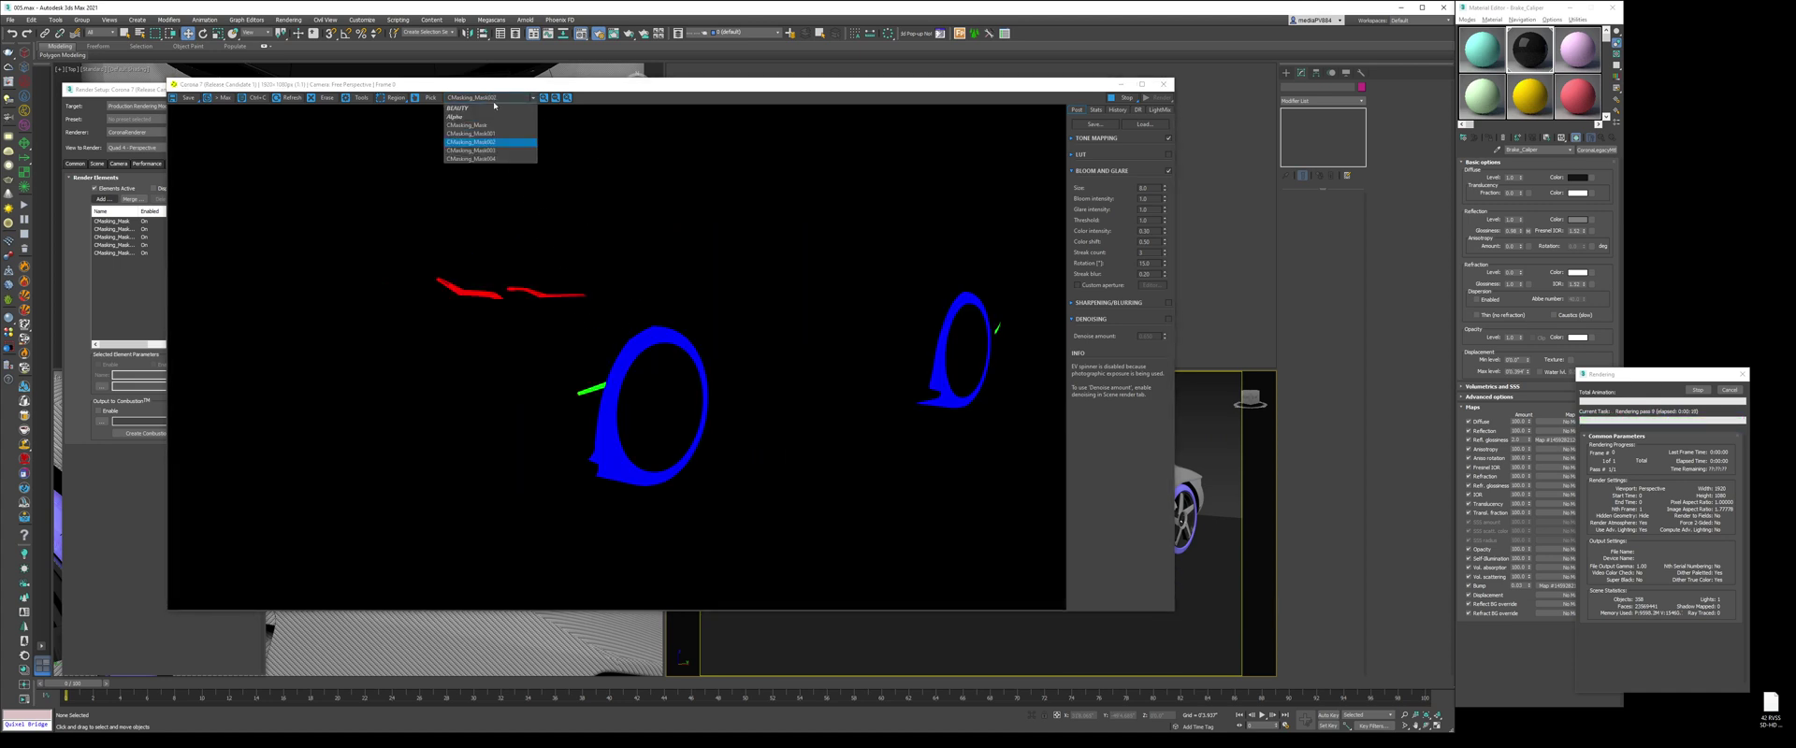
left_click(495, 149)
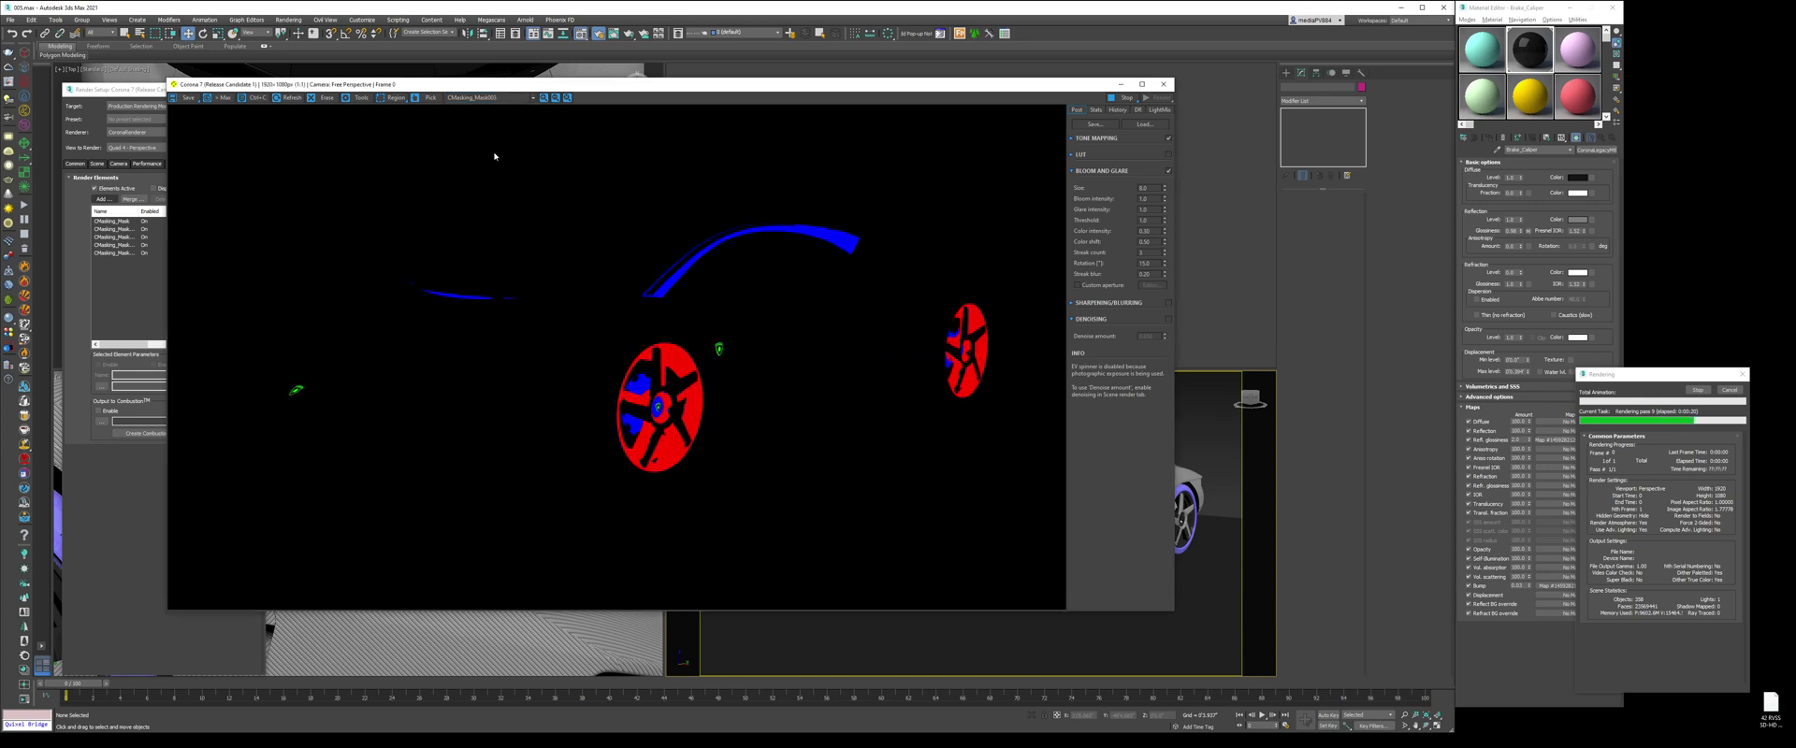
left_click(496, 98)
left_click(498, 160)
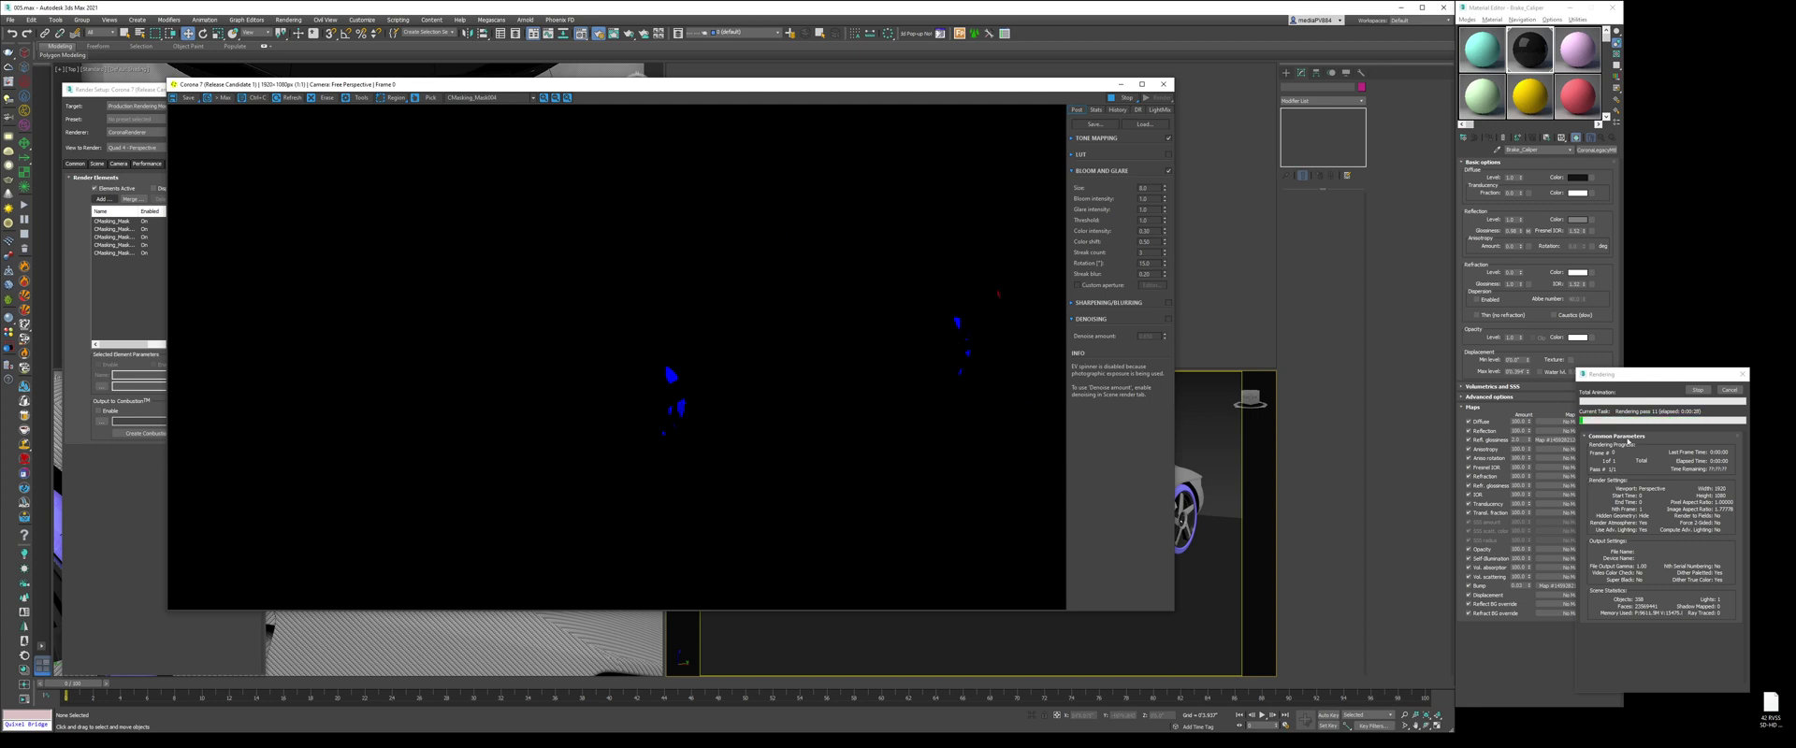
left_click(488, 98)
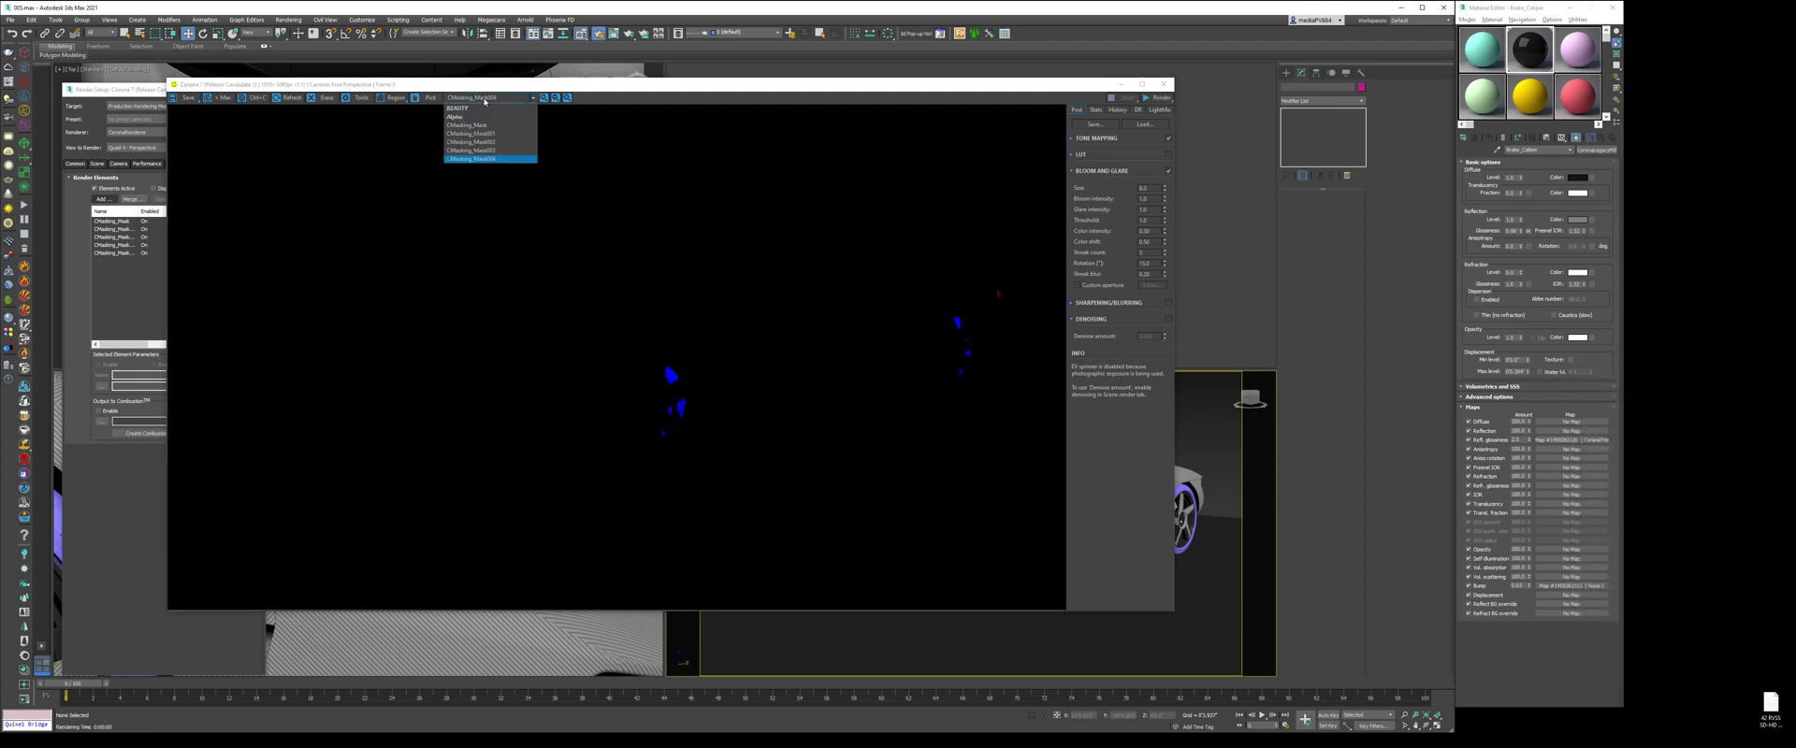
left_click(477, 107)
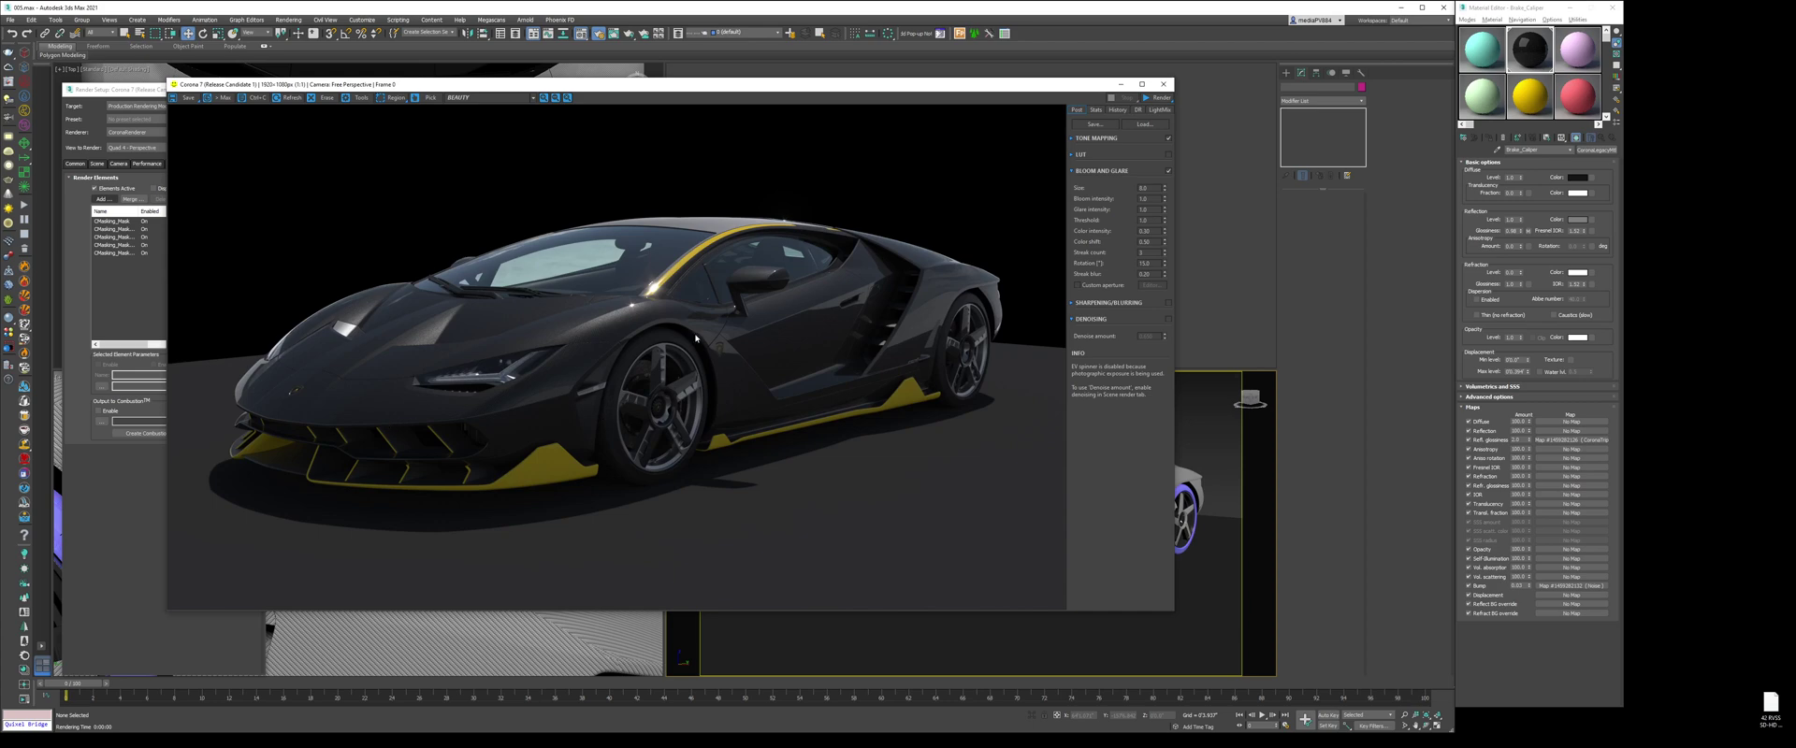
Step: Close the frame buffer and reset the material editor slots
left_click(1163, 84)
left_click(1581, 22)
left_click(1610, 74)
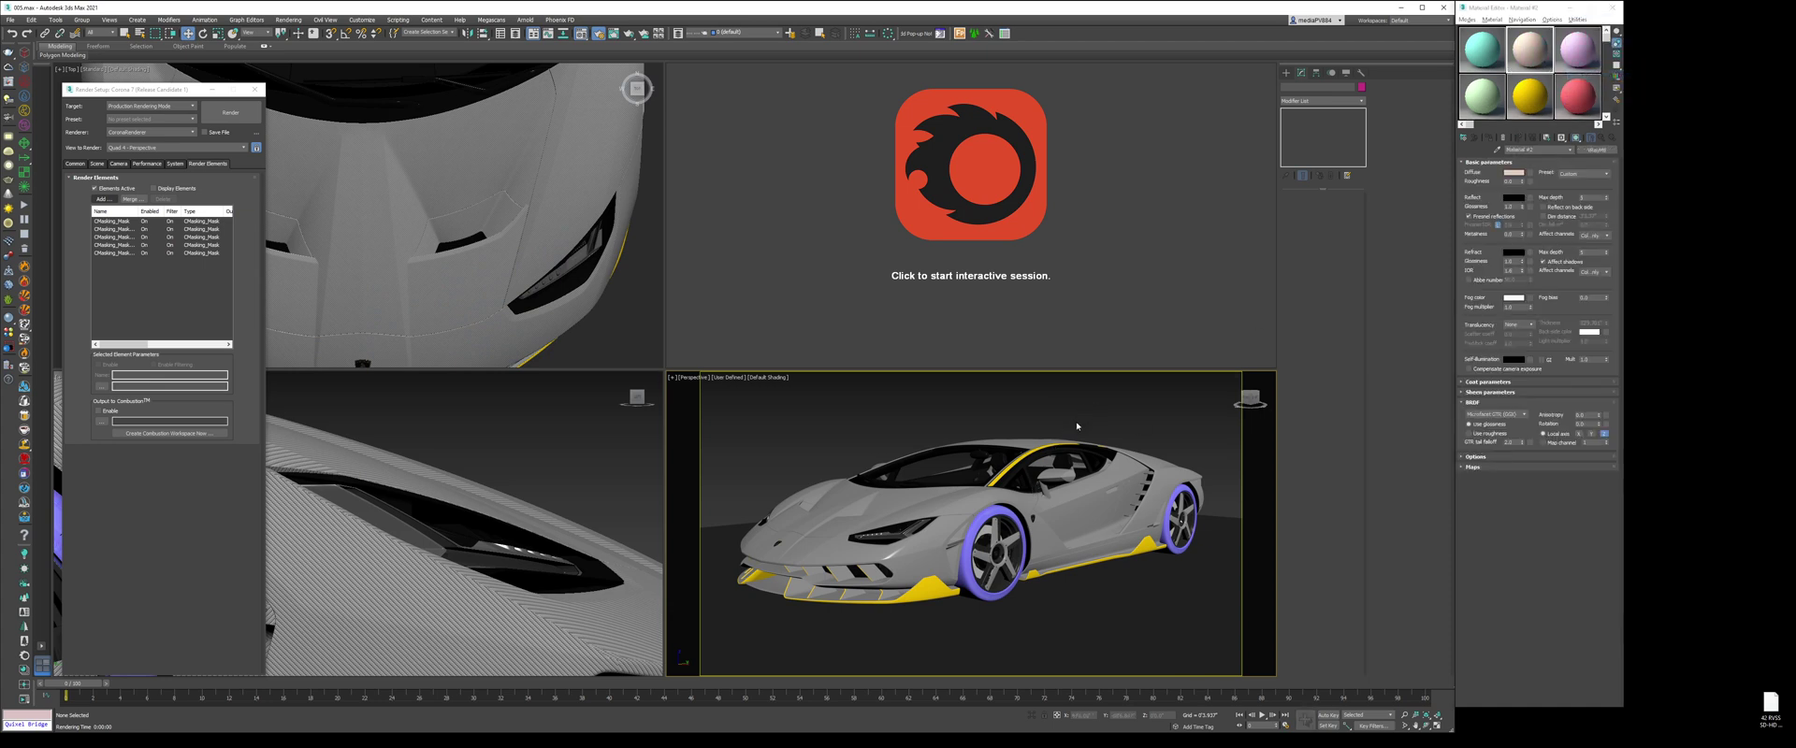
Step: Add the CGeometry_NormalsShading render element to the render elements list
scroll(1076, 421, "down", 5)
scroll(1075, 421, "up", 5)
mouse_move(1081, 419)
middle_mouse_down("alt")
mouse_move(1074, 432)
mouse_move(1095, 423)
middle_mouse_up("alt")
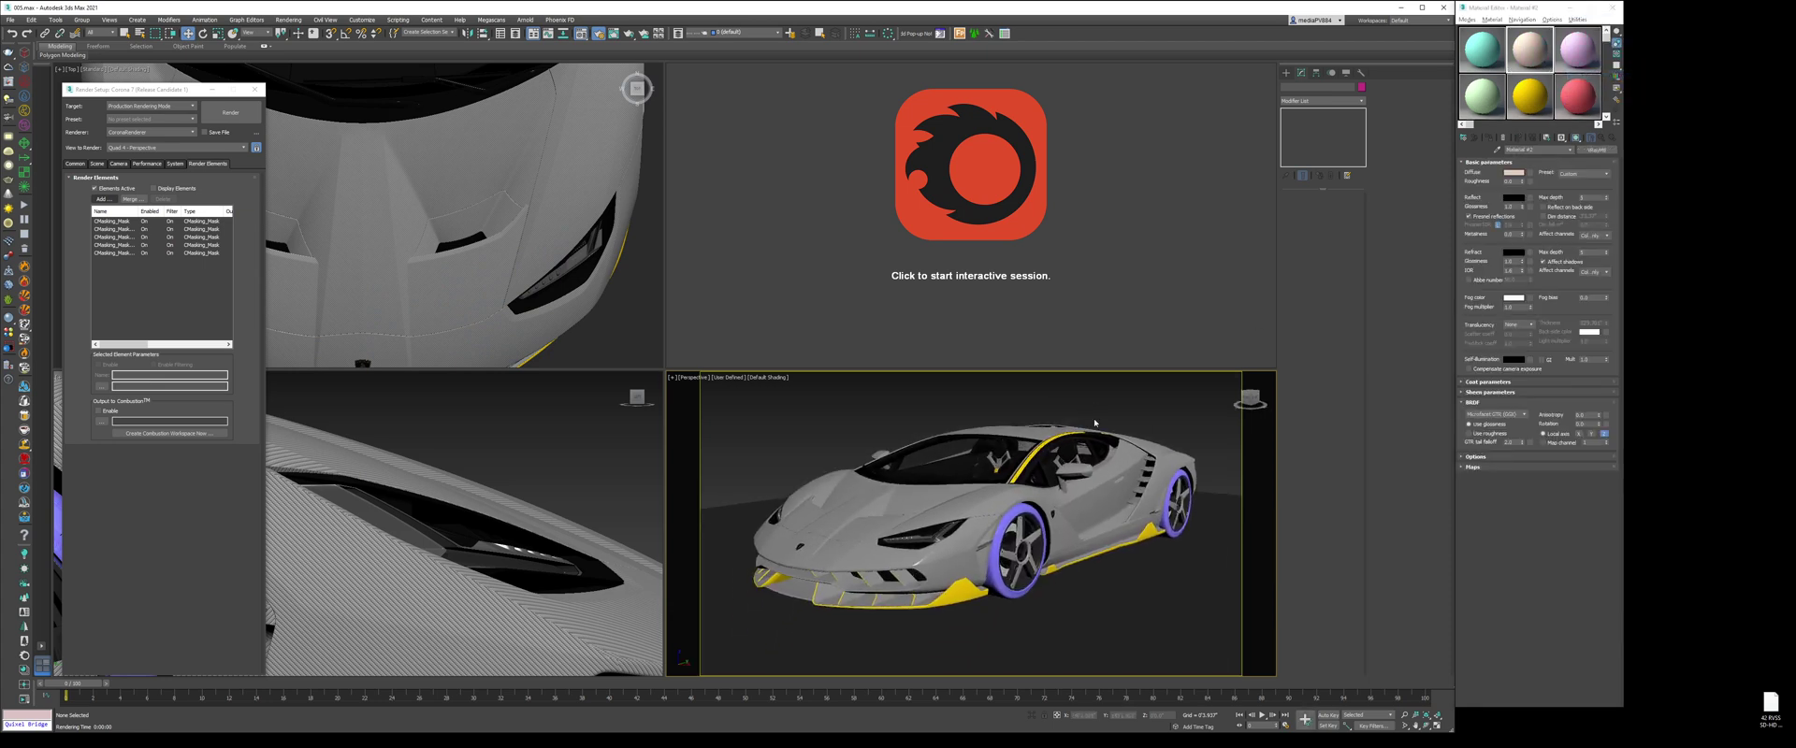
left_click(103, 199)
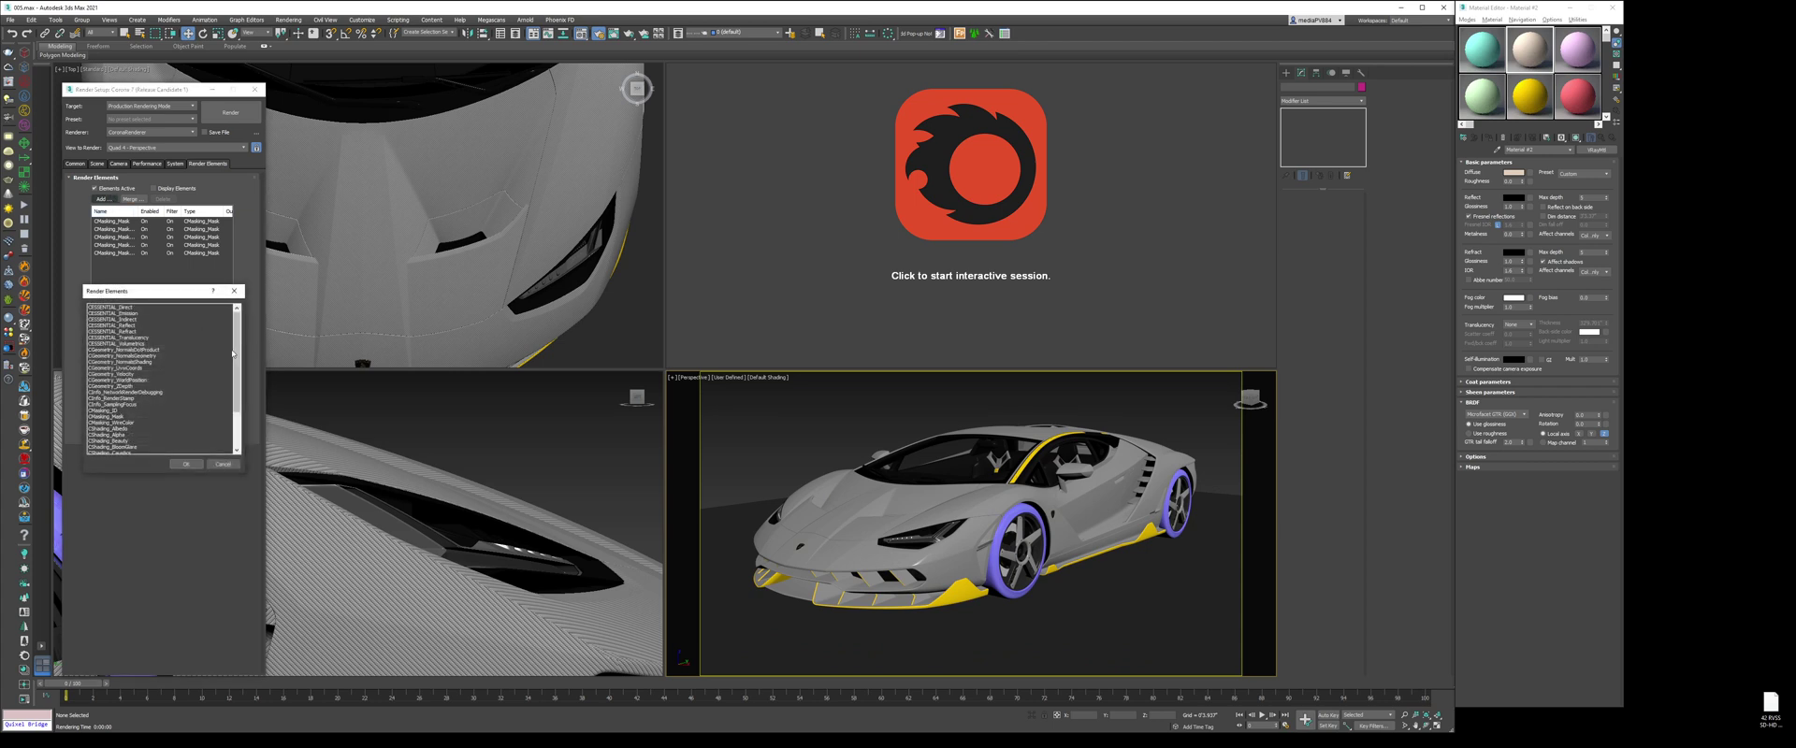
mouse_move(235, 370)
left_mouse_down()
mouse_move(230, 408)
mouse_move(235, 363)
left_mouse_up()
double_click(138, 363)
Step: Render the car, examine the CGeometry_NormalsShading pass up close, return to BEAUTY, then cancel the render and close the frame buffer
key("shift+q")
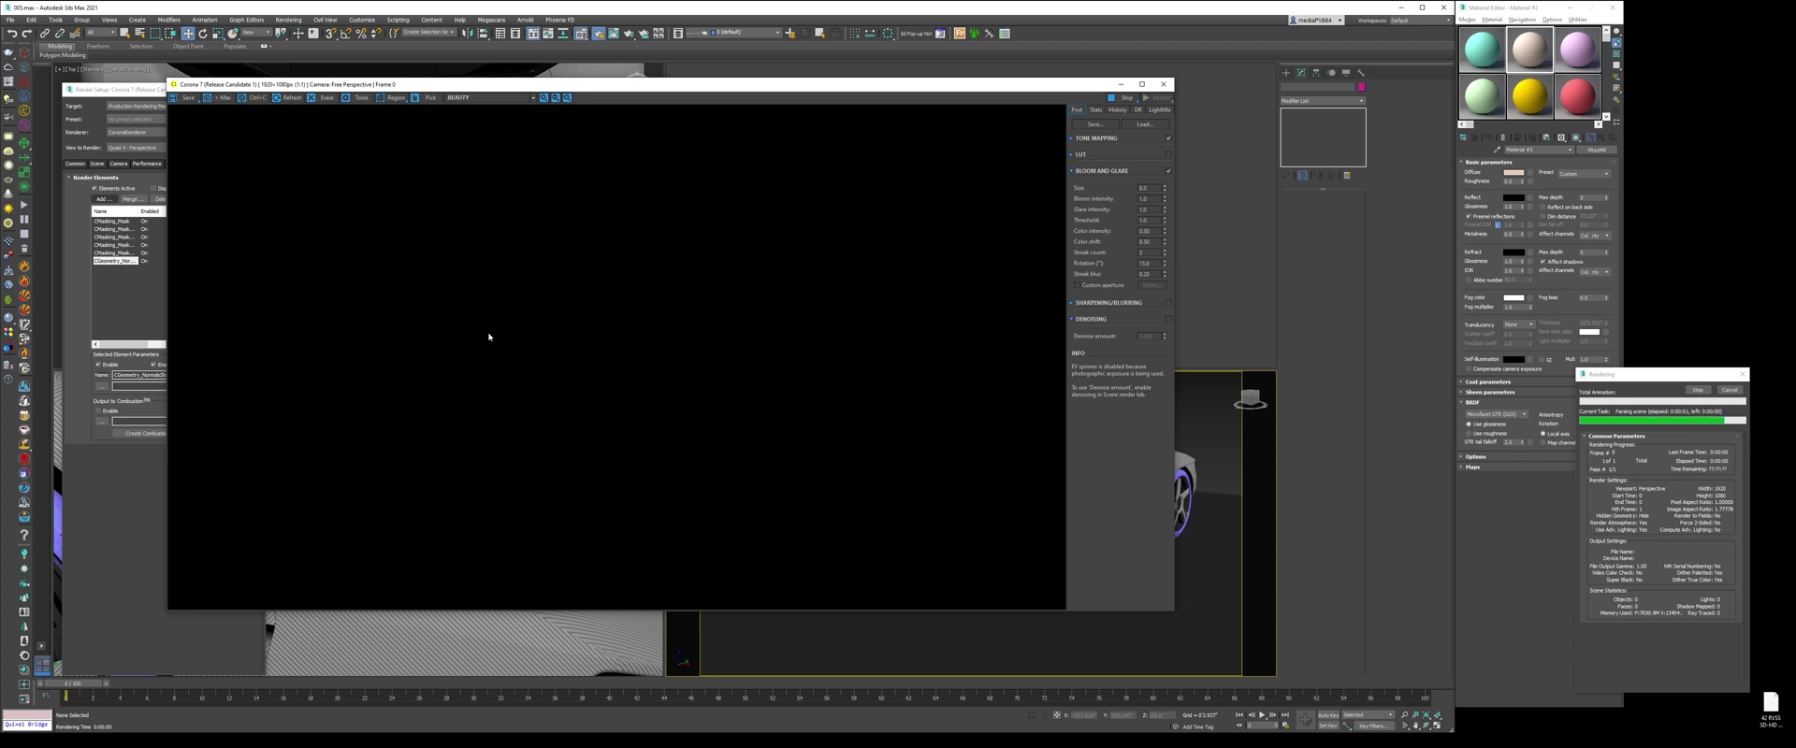
left_click(488, 100)
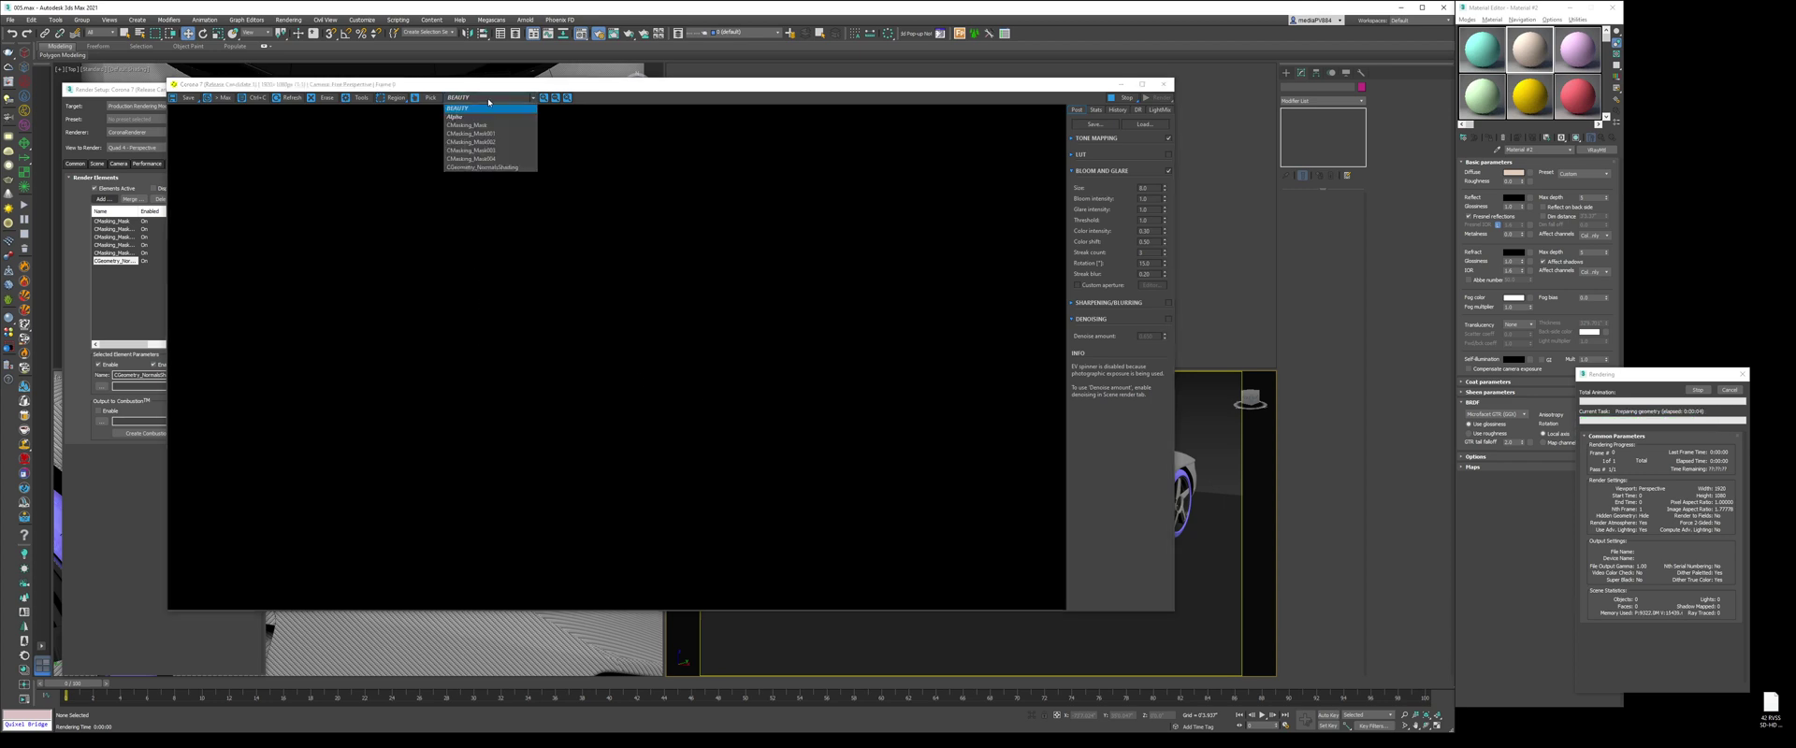
left_click(517, 167)
scroll(685, 306, "up", 2)
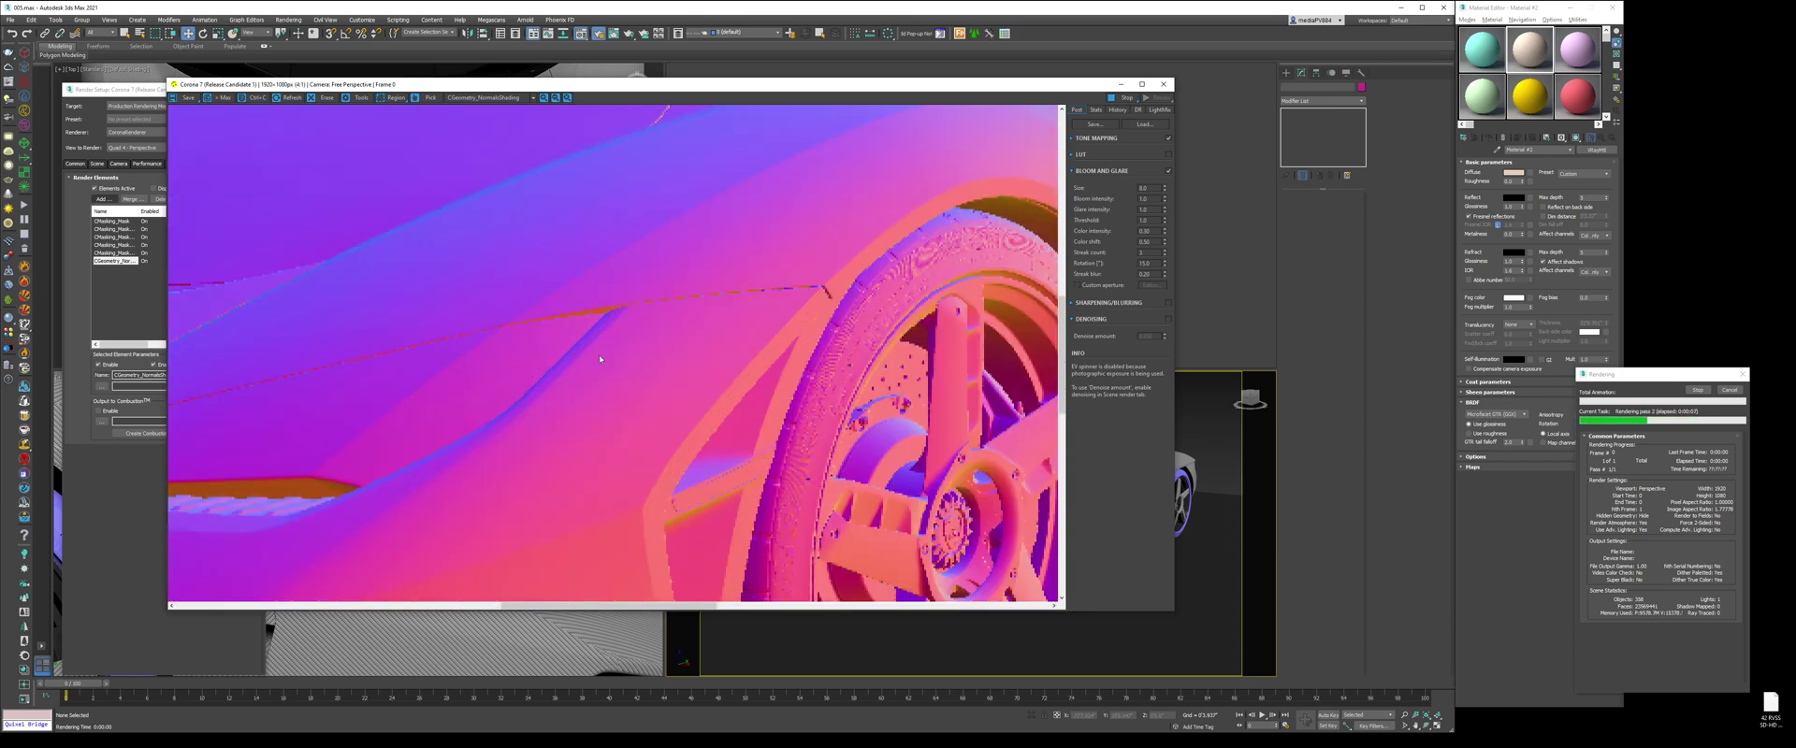
middle_click_drag(685, 306, 452, 377)
scroll(797, 284, "down", 2)
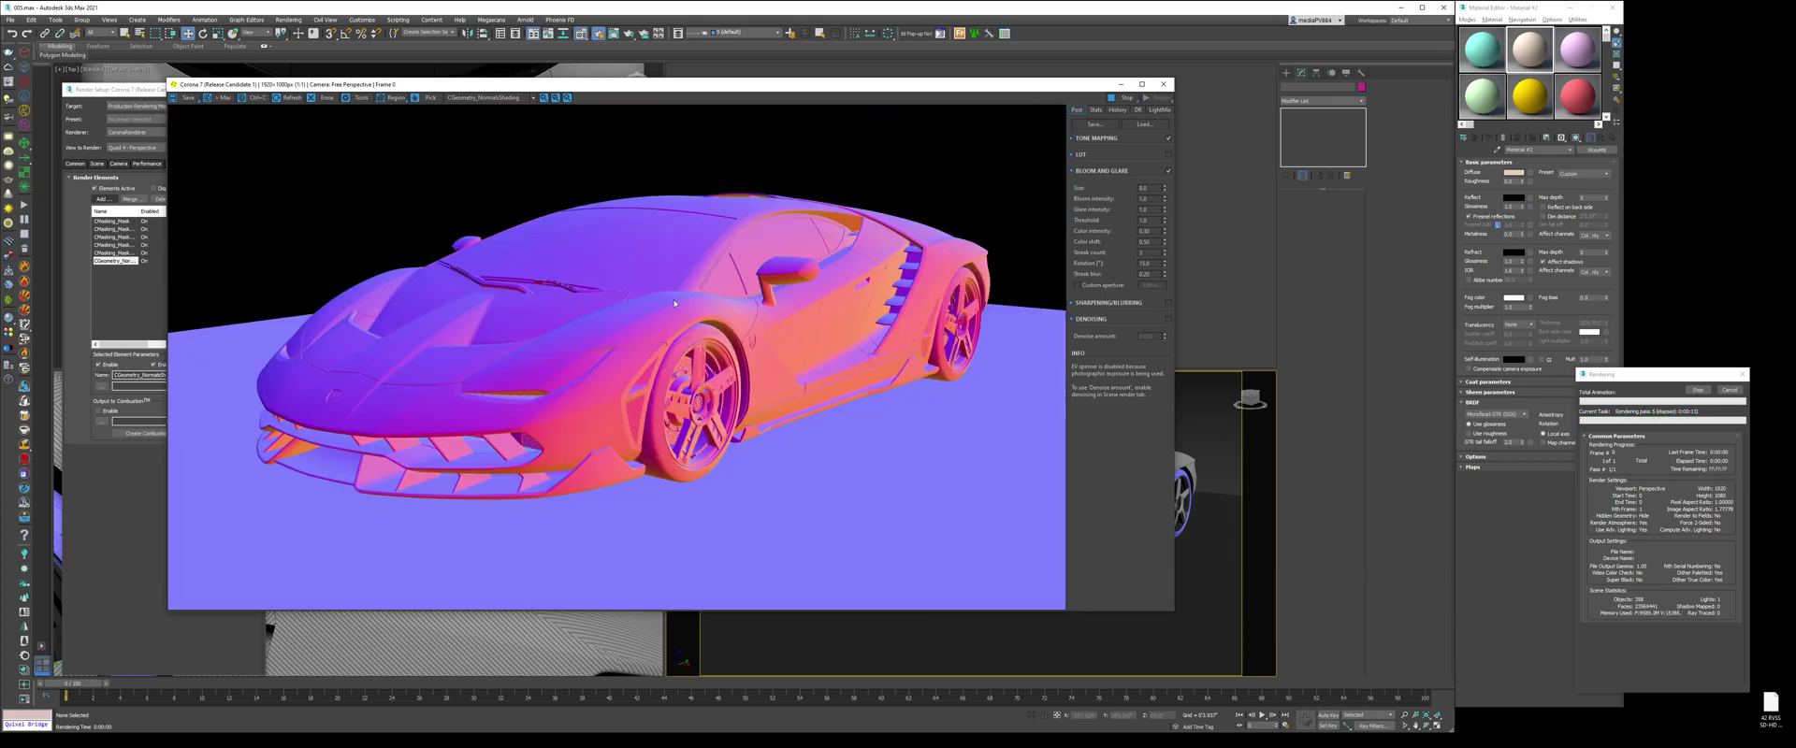
left_click(482, 99)
left_click(487, 109)
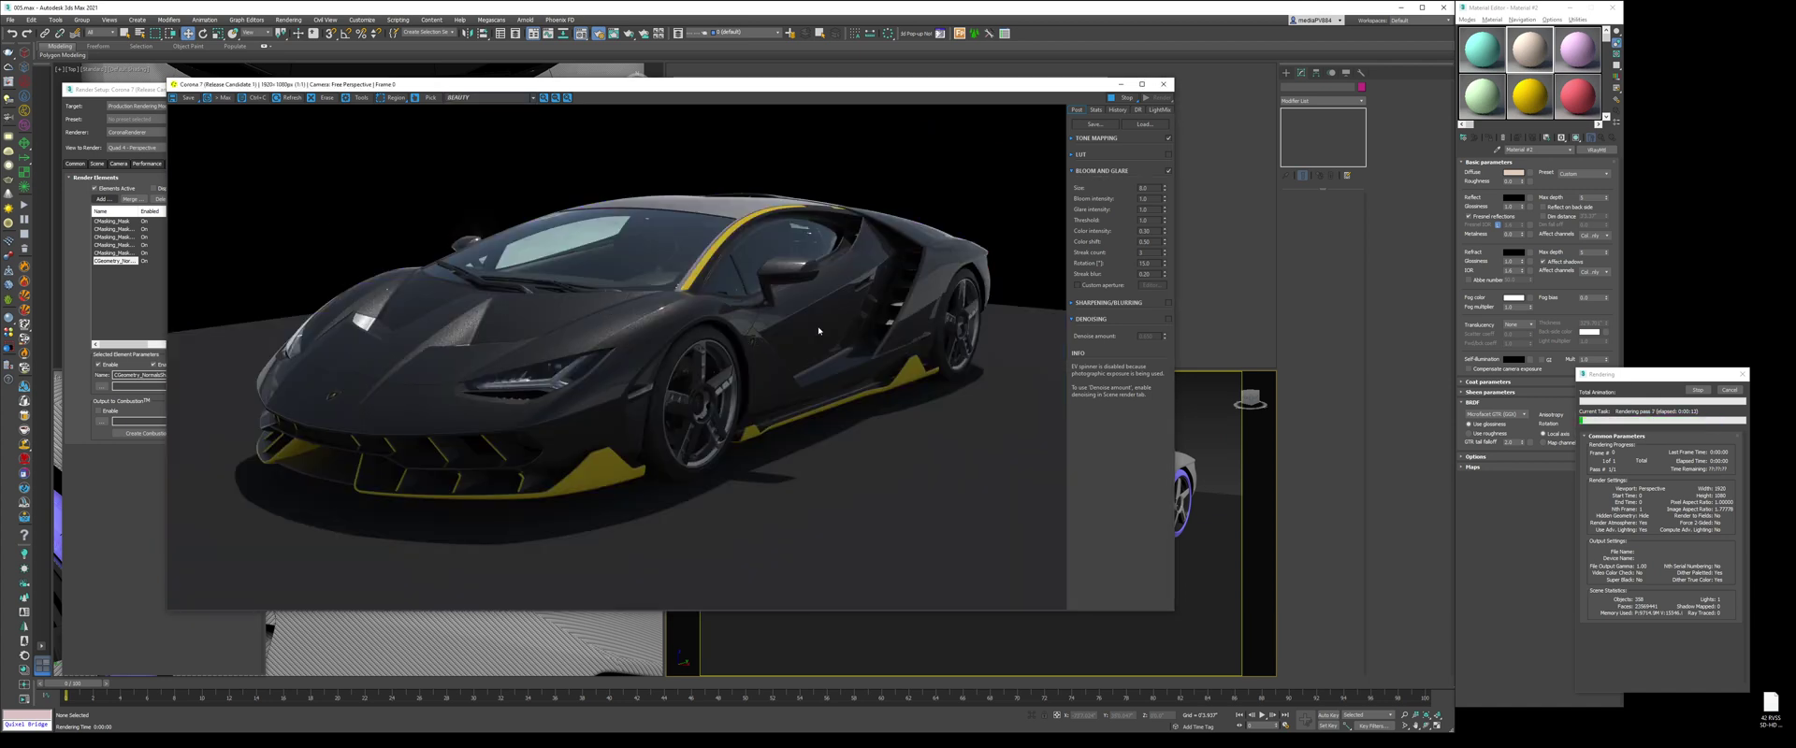
left_click(1729, 390)
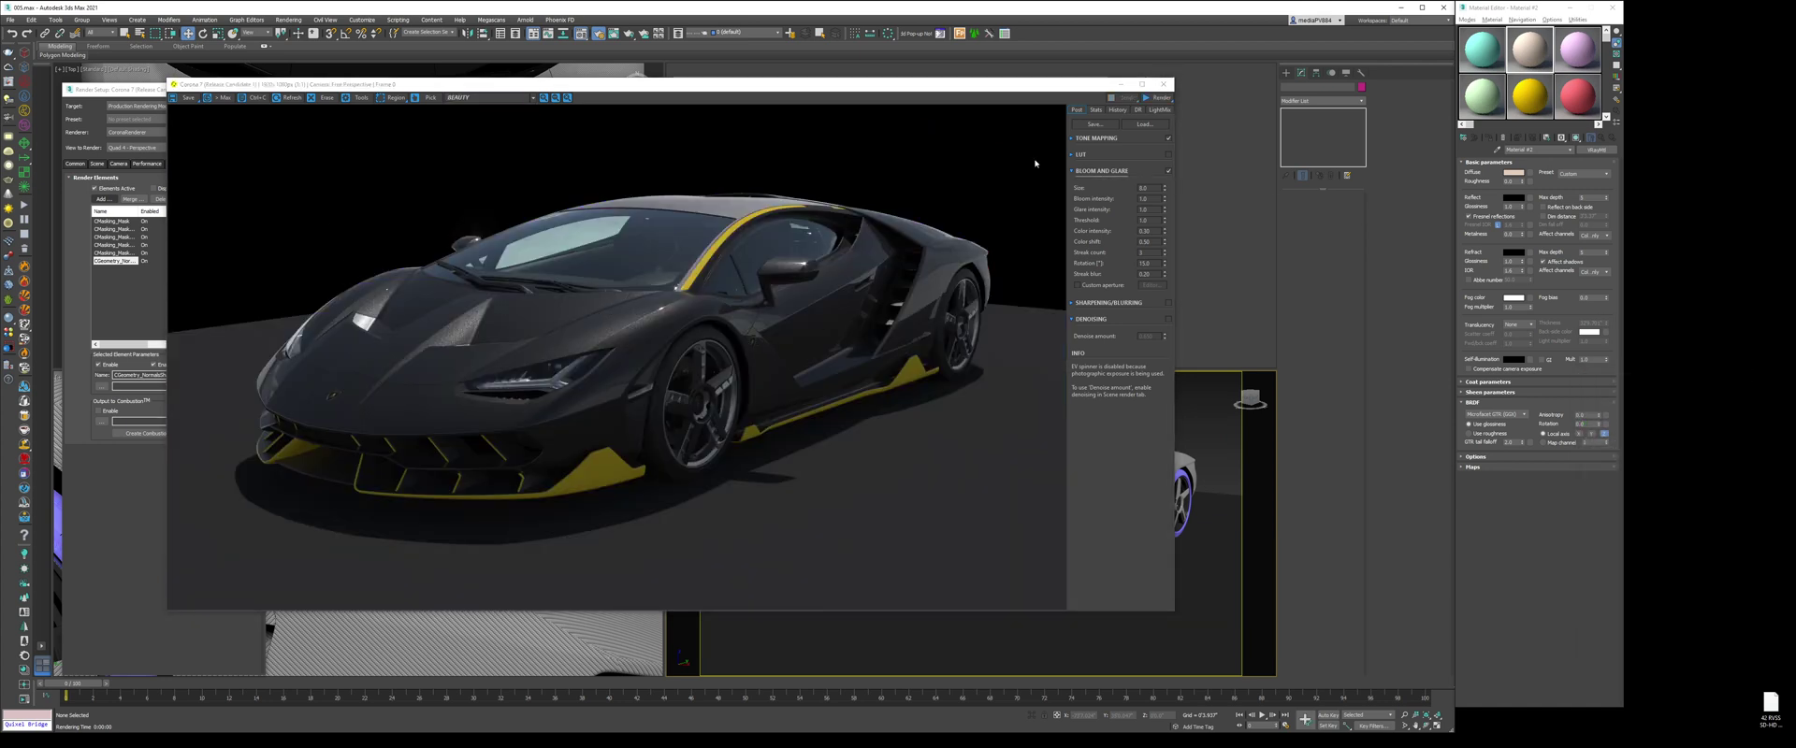
left_click(1169, 88)
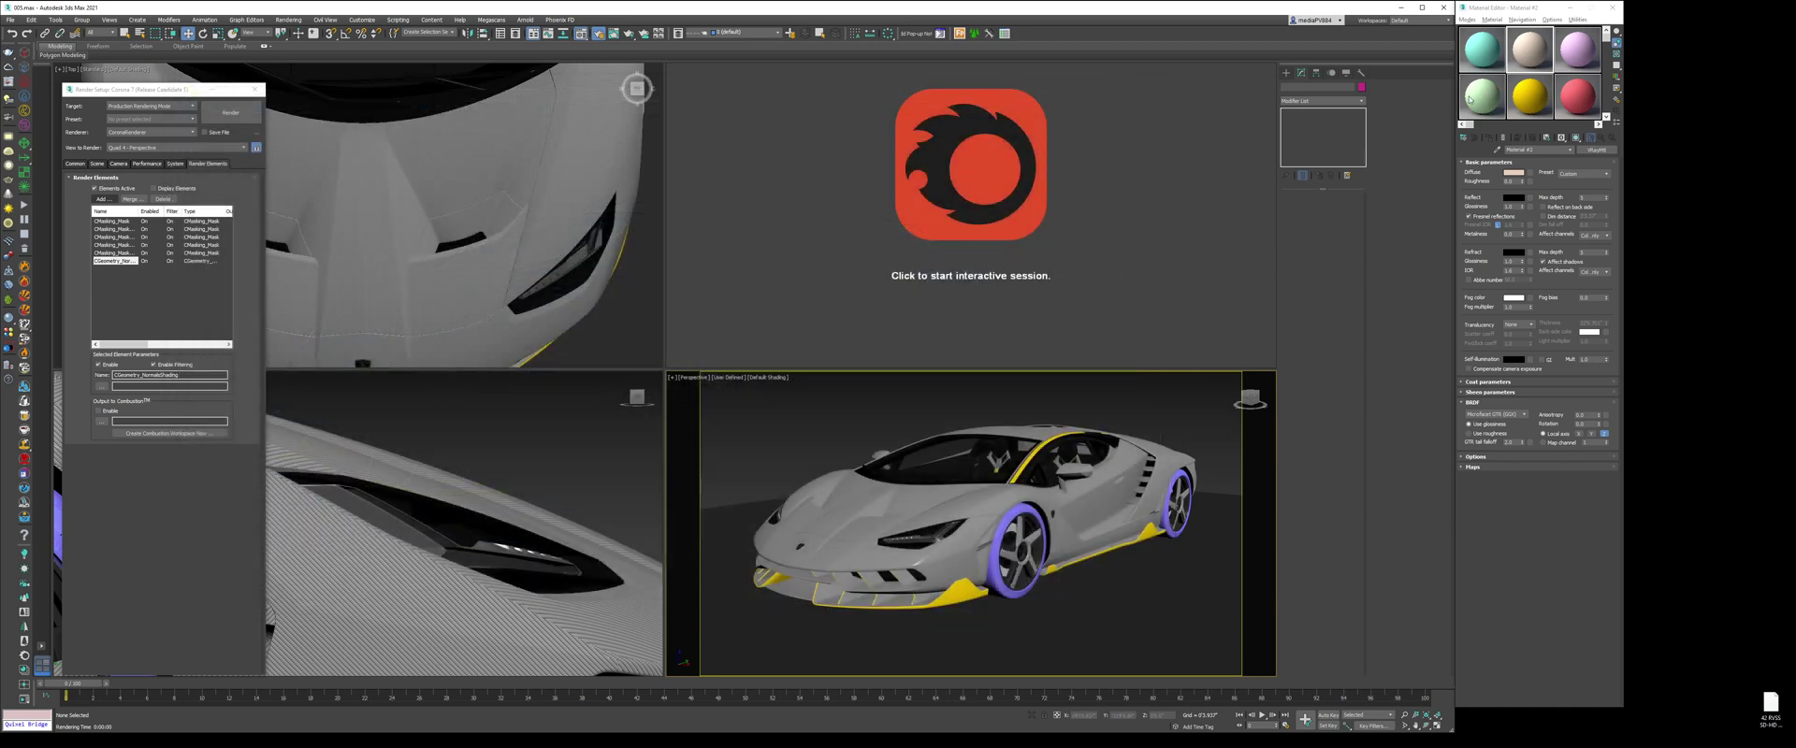
Step: Start the interactive render, load the car's window glass material into the first slot and darken its refraction colour to light grey
left_click(1482, 49)
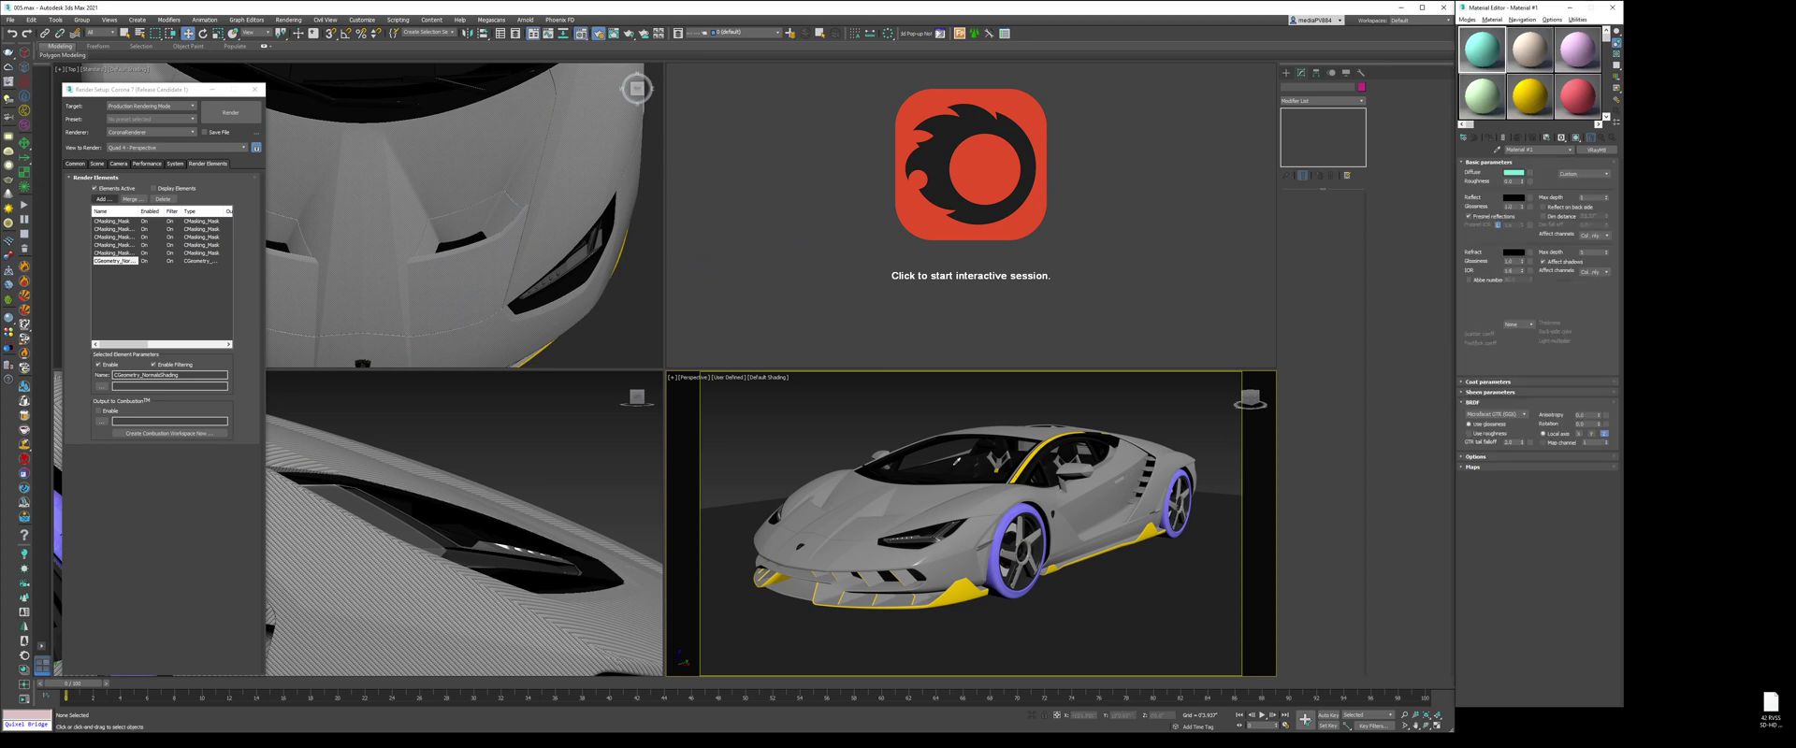
left_click(968, 462)
scroll(968, 462, "up", 3)
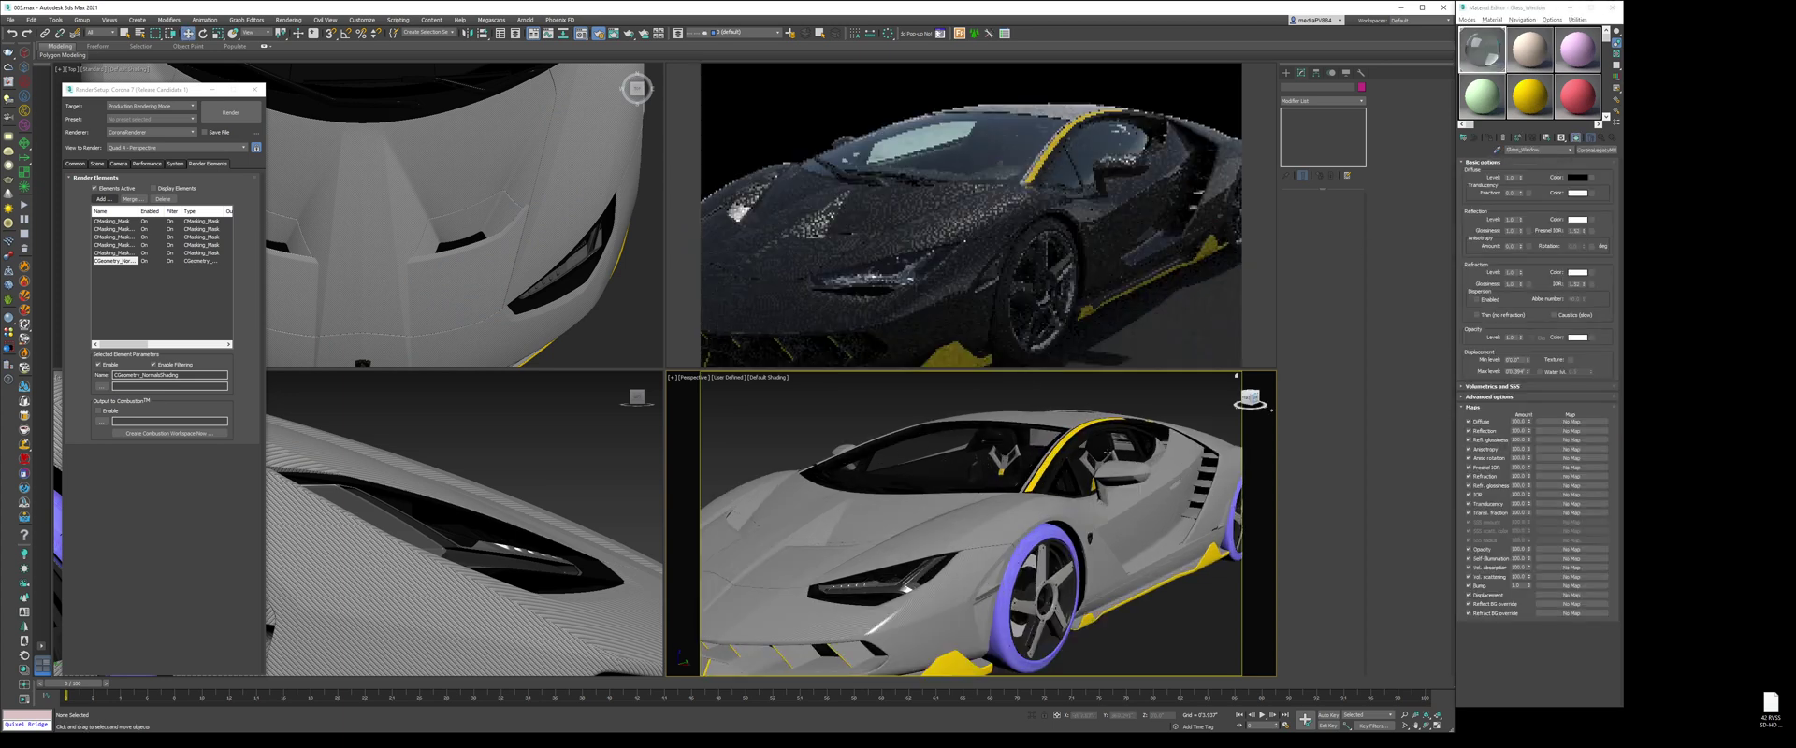
left_click(1578, 272)
left_click_drag(1197, 262, 1135, 256)
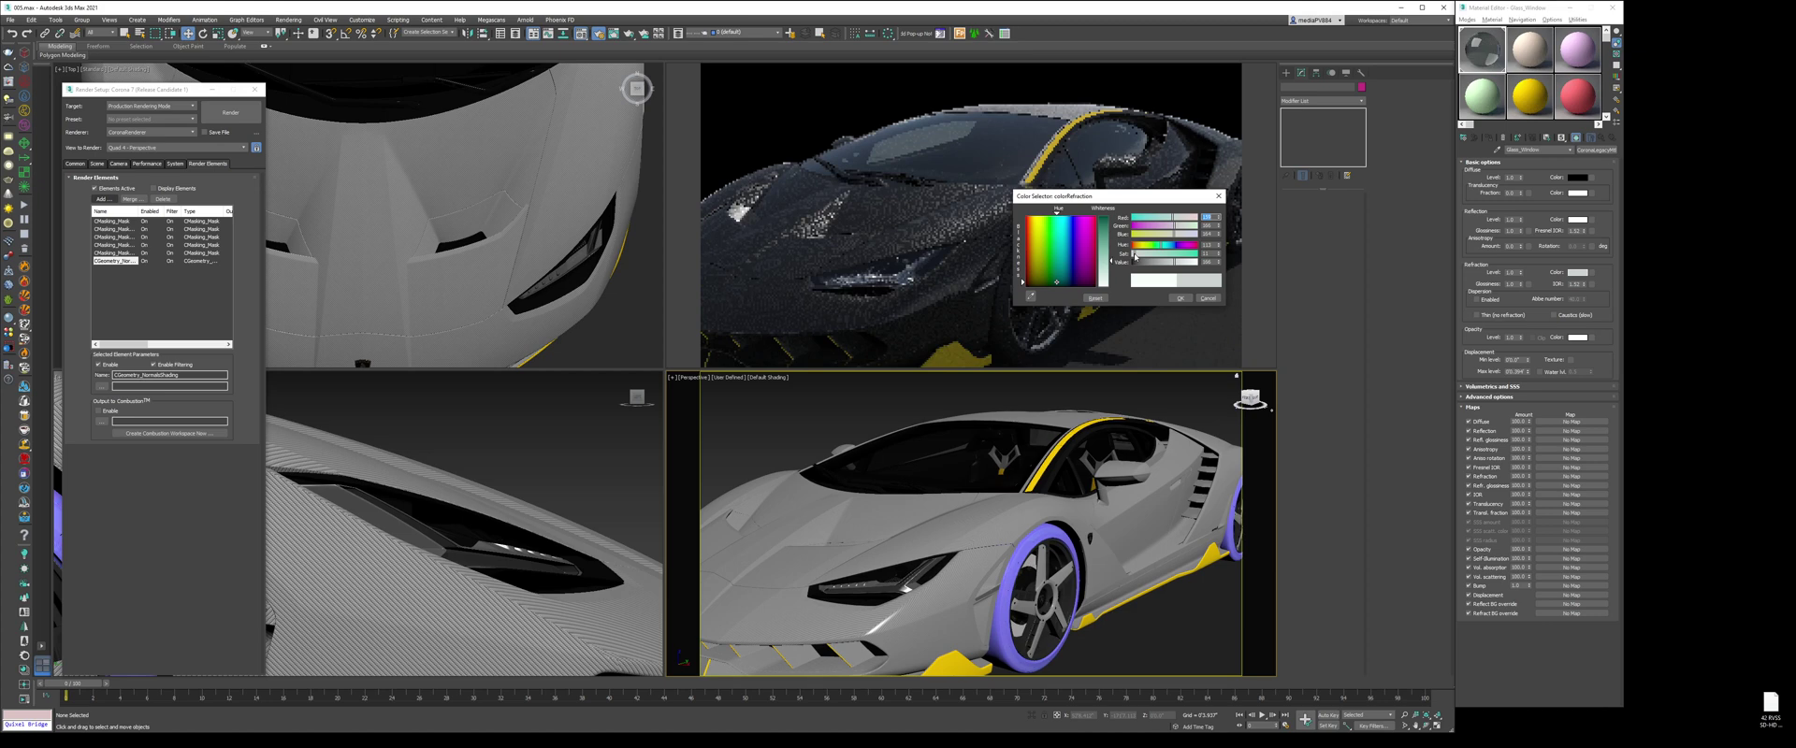
left_click(1181, 298)
Step: Select the glass panes of the rear engine cover and load their glass material into the fourth material slot
scroll(963, 534, "down", 3)
middle_click_drag(963, 534, 1225, 541, "alt")
middle_click_drag(936, 507, 1008, 534, "alt")
scroll(1008, 534, "up", 5)
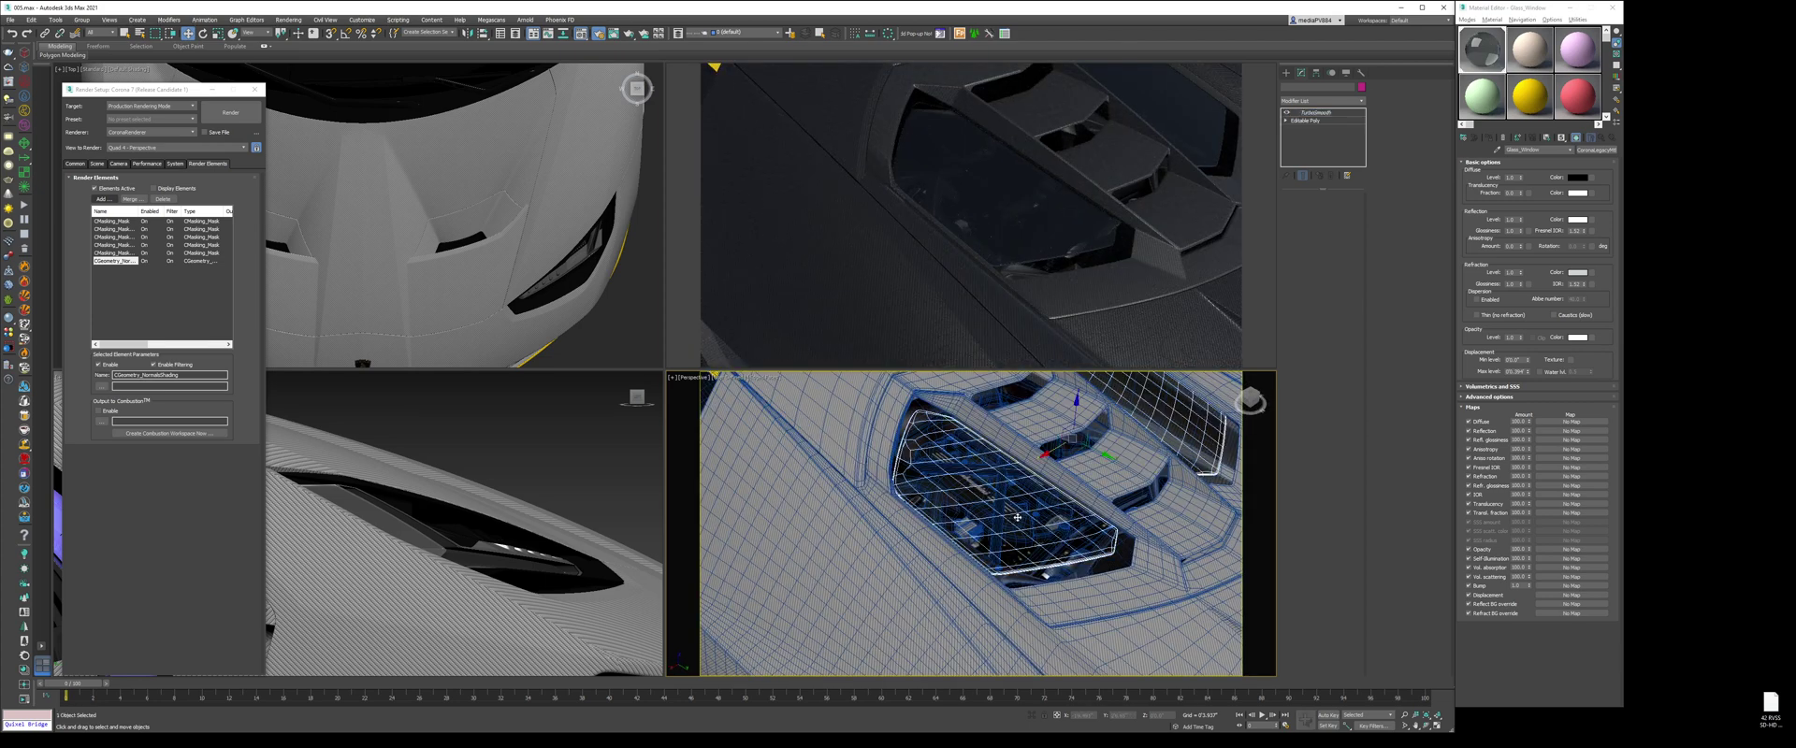
left_click(1006, 534)
scroll(1000, 538, "down", 3)
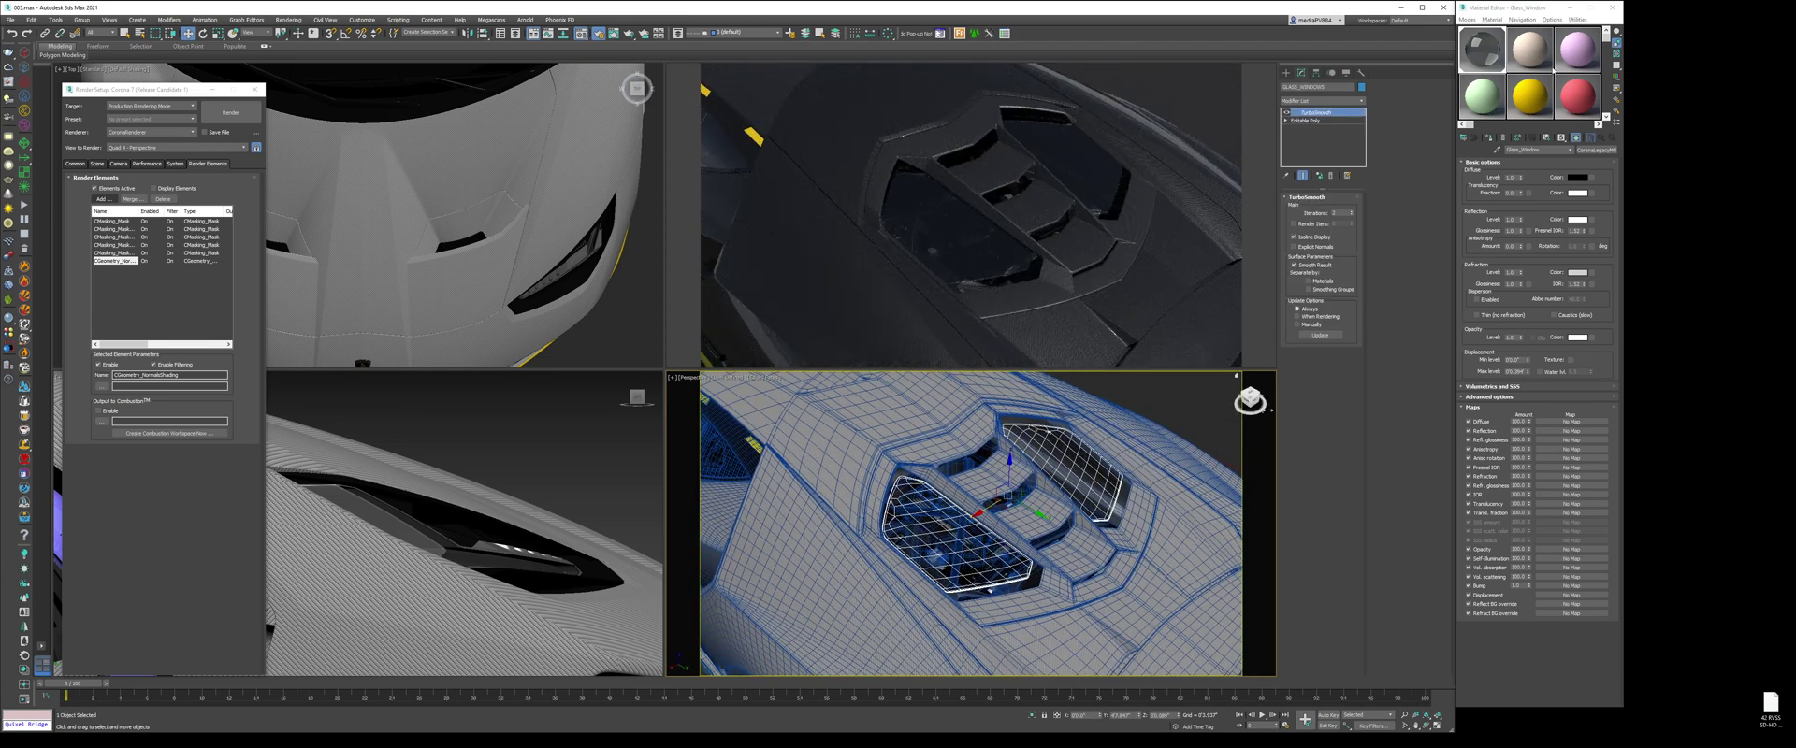
left_click(1484, 95)
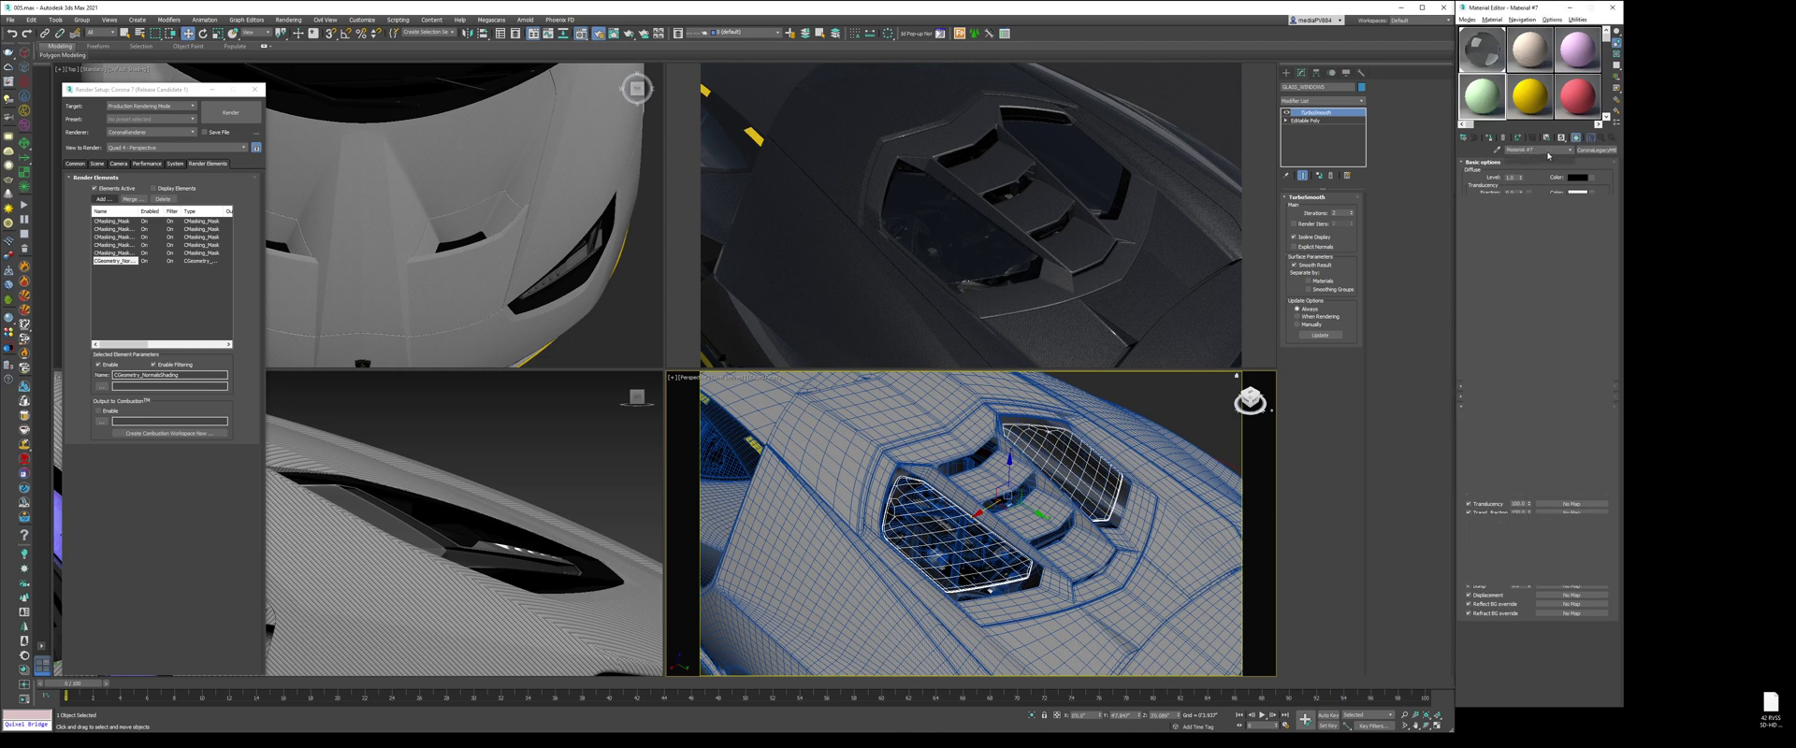
left_click(1006, 534)
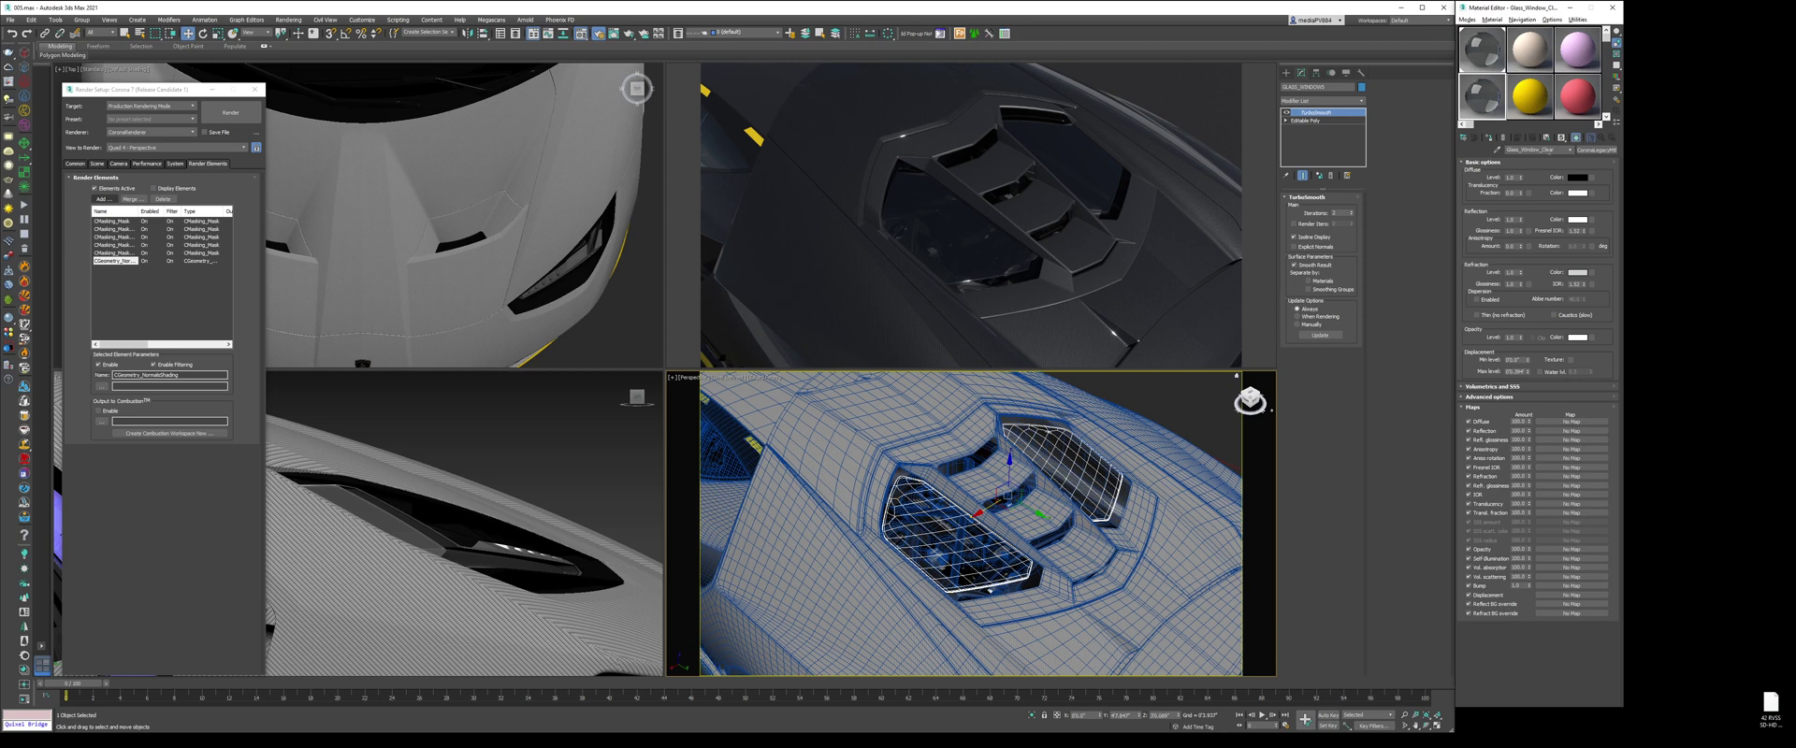
Step: Brighten the refraction colour of the engine cover's glass material to white
left_click(1576, 272)
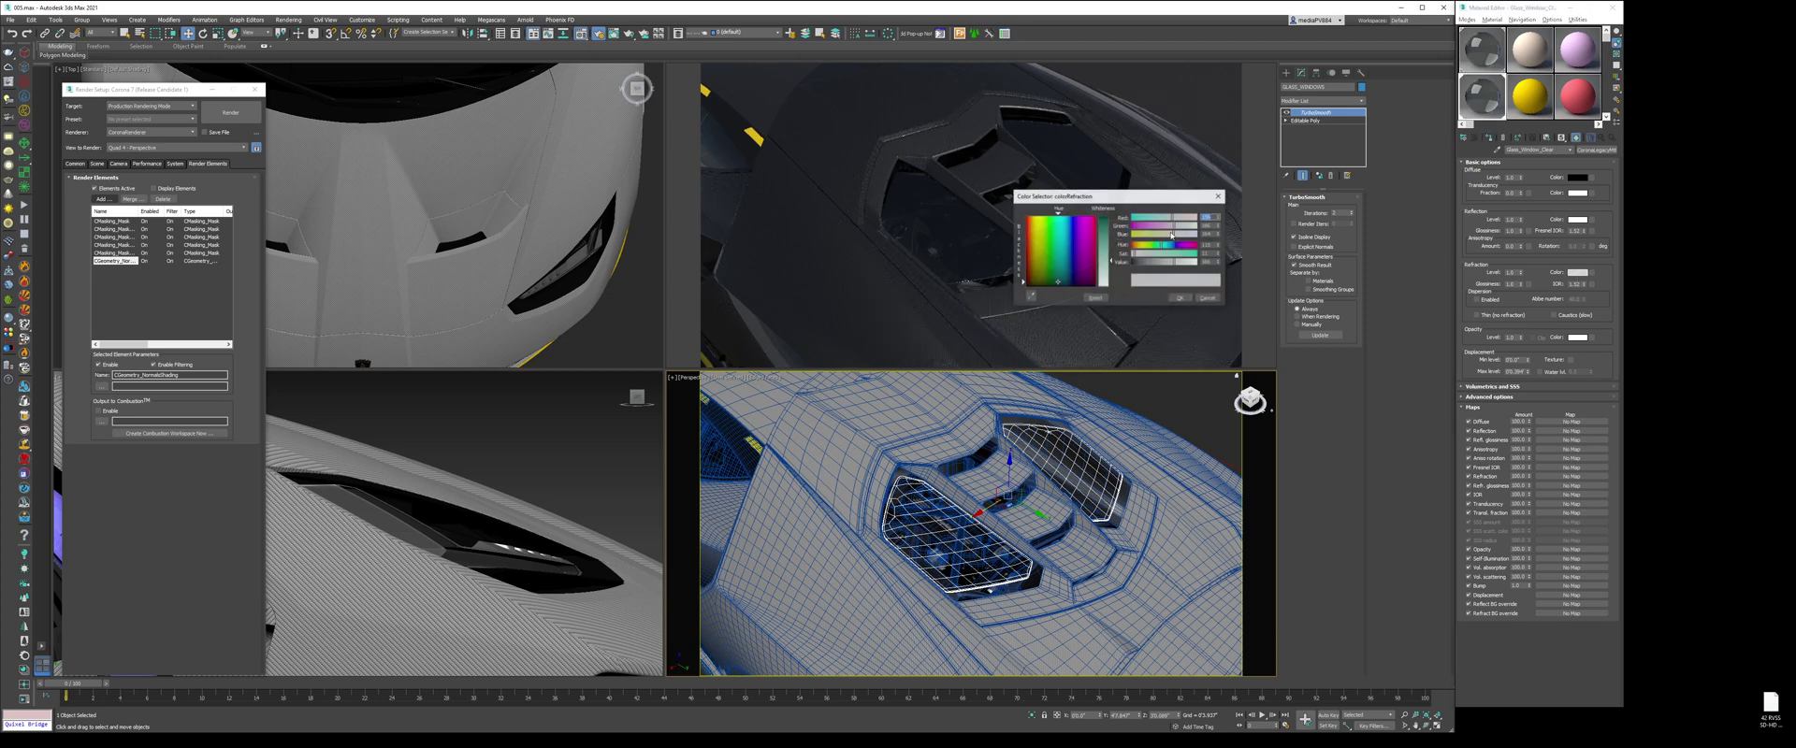
left_click_drag(1193, 266, 1220, 266)
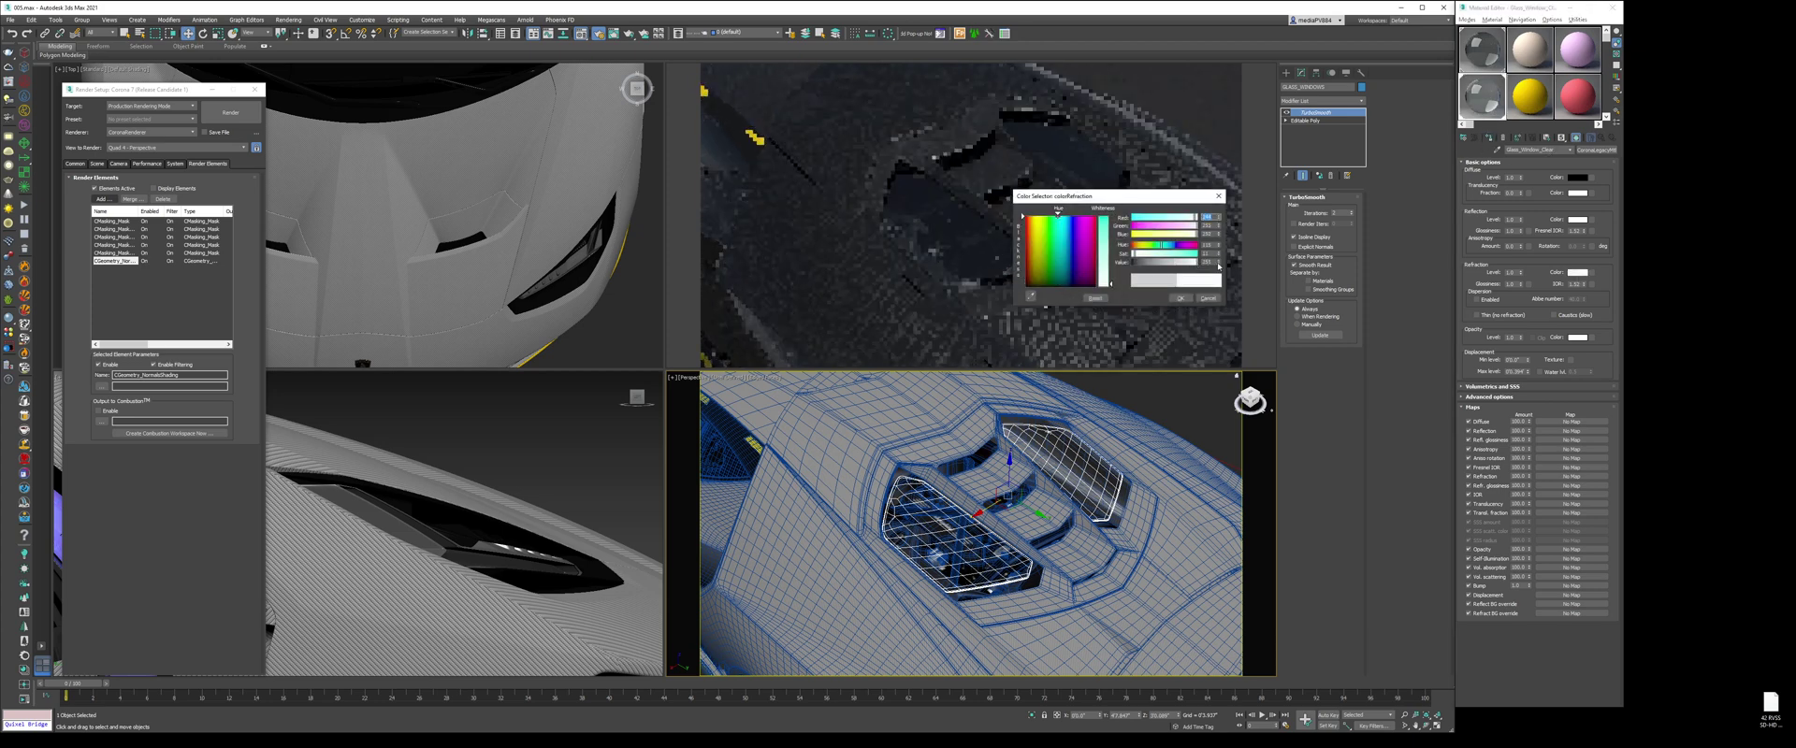
left_click(1179, 298)
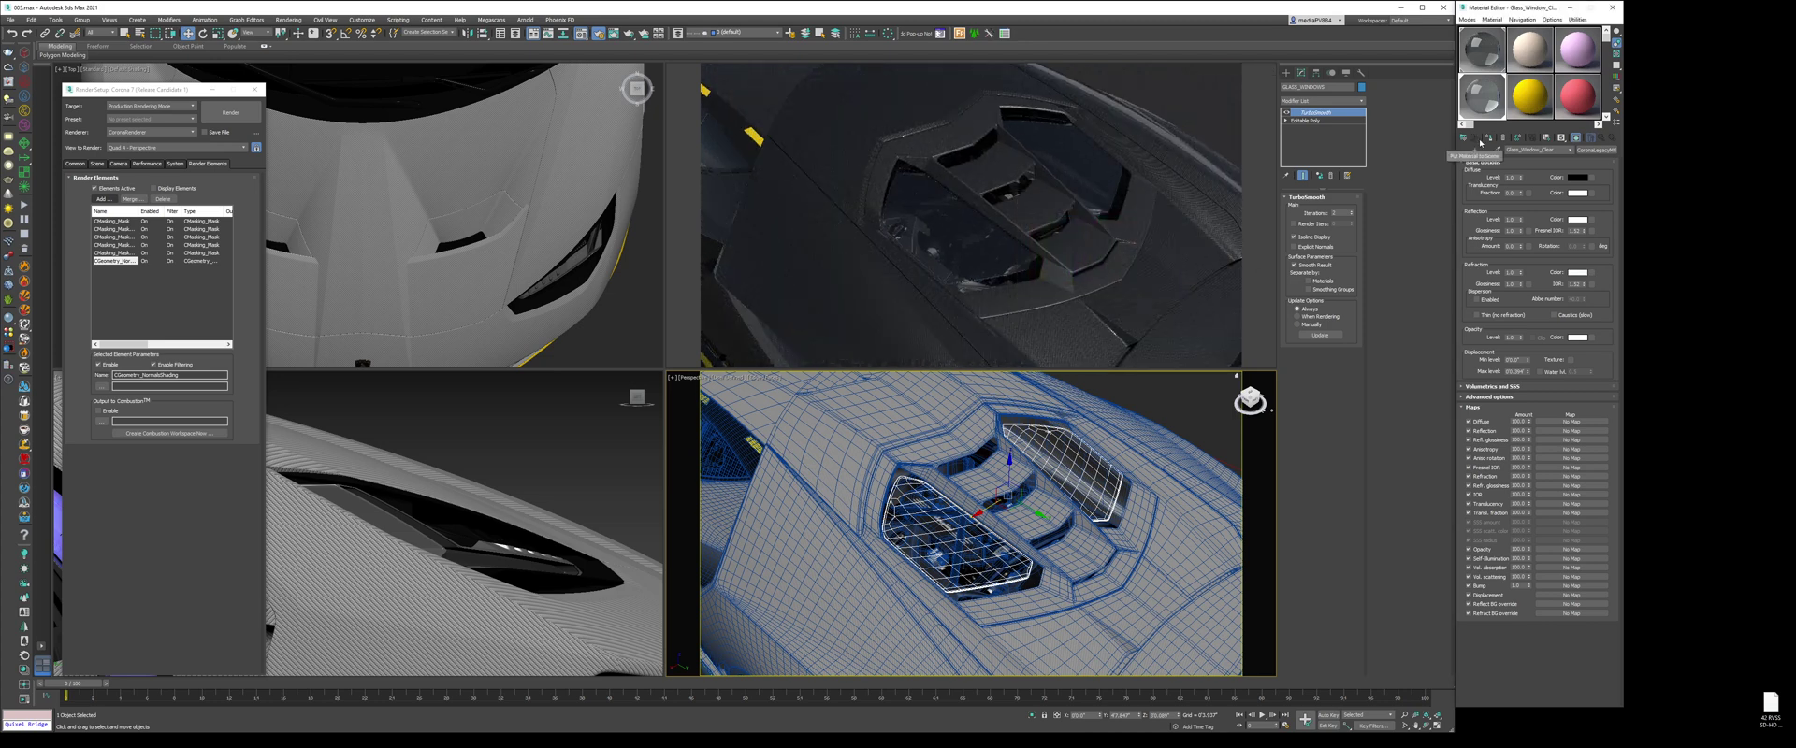
Step: Clear the selection and check the reflection colour of the engine cover's glass material
middle_click_drag(1056, 468, 1061, 432, "alt")
scroll(944, 459, "down", 5)
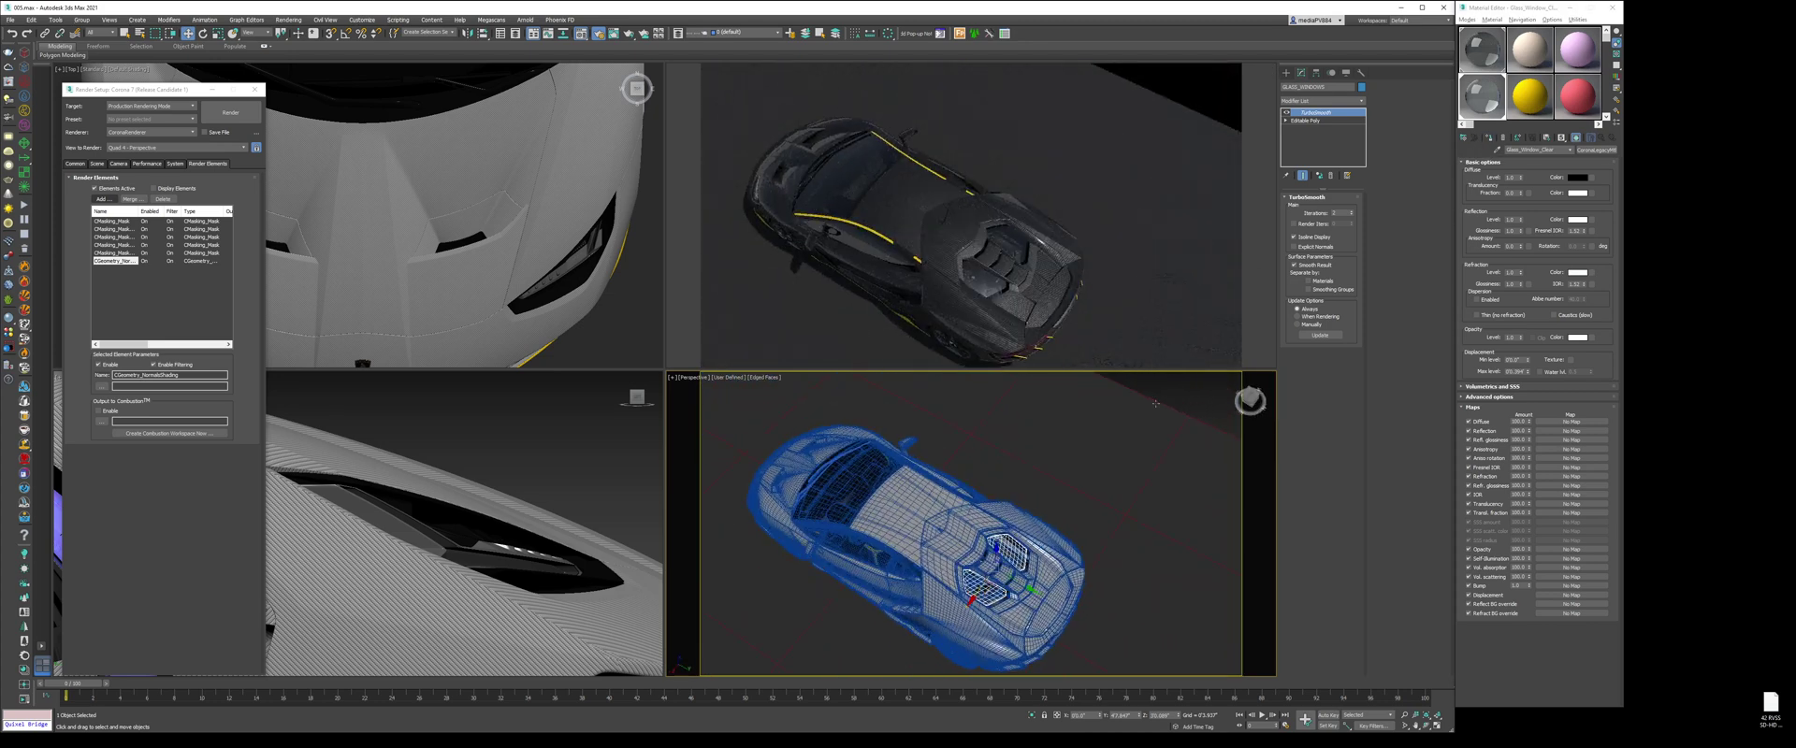
left_click(1065, 429)
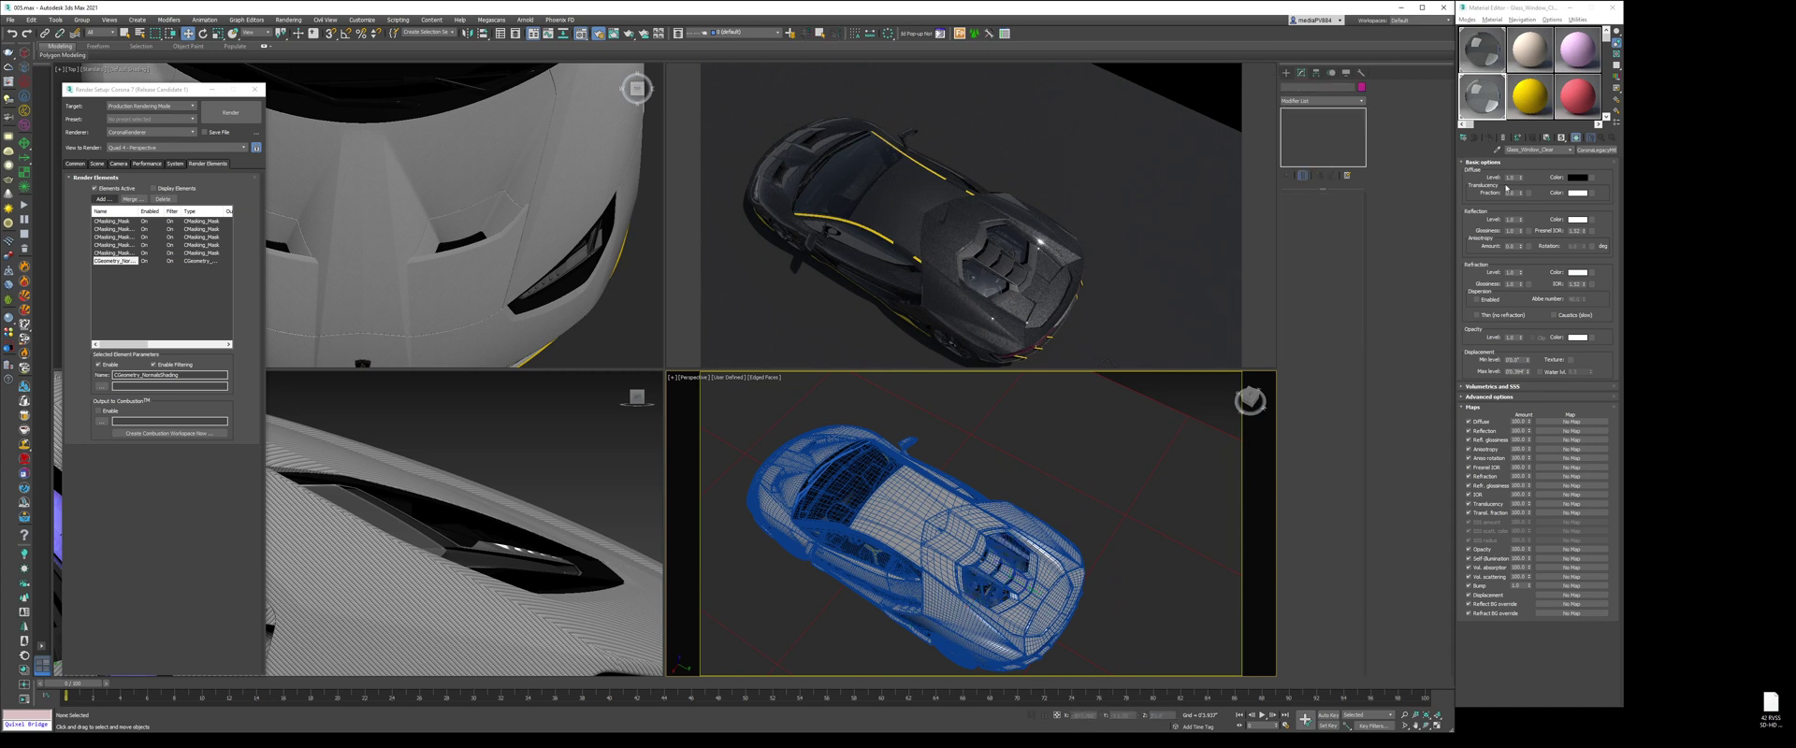
left_click(1578, 221)
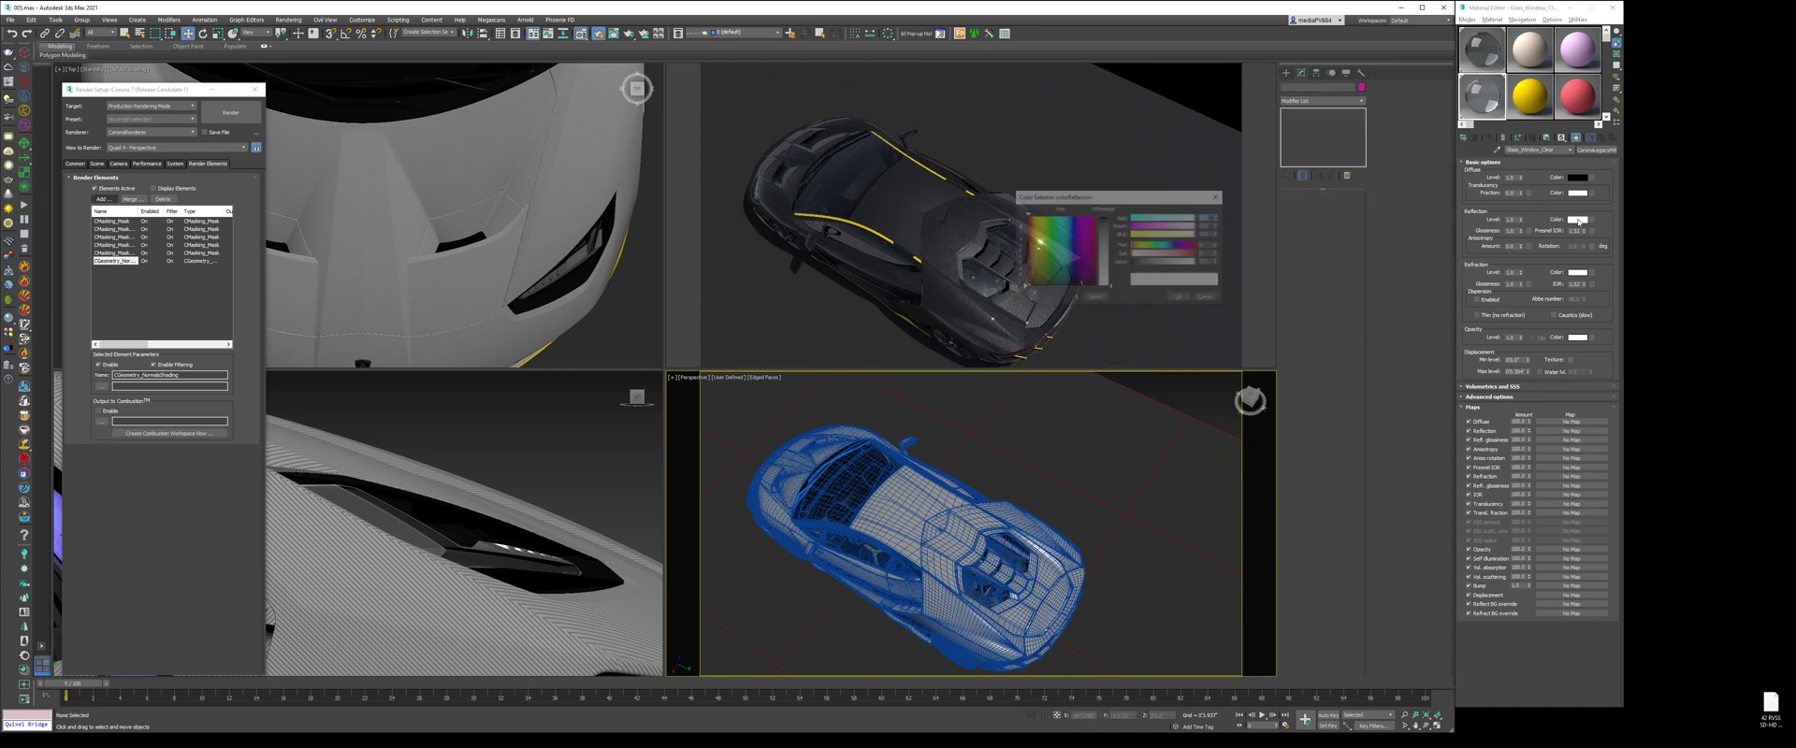
left_click(1177, 295)
Step: Turn off edged faces, return the perspective view to the car's front three-quarter angle and stop the interactive render
mouse_move(1015, 561)
middle_mouse_down("alt")
mouse_move(1083, 514)
mouse_move(1016, 502)
middle_mouse_up("alt")
scroll(1083, 514, "up", 3)
key("F4")
scroll(1008, 504, "up", 2)
scroll(1007, 504, "down", 2)
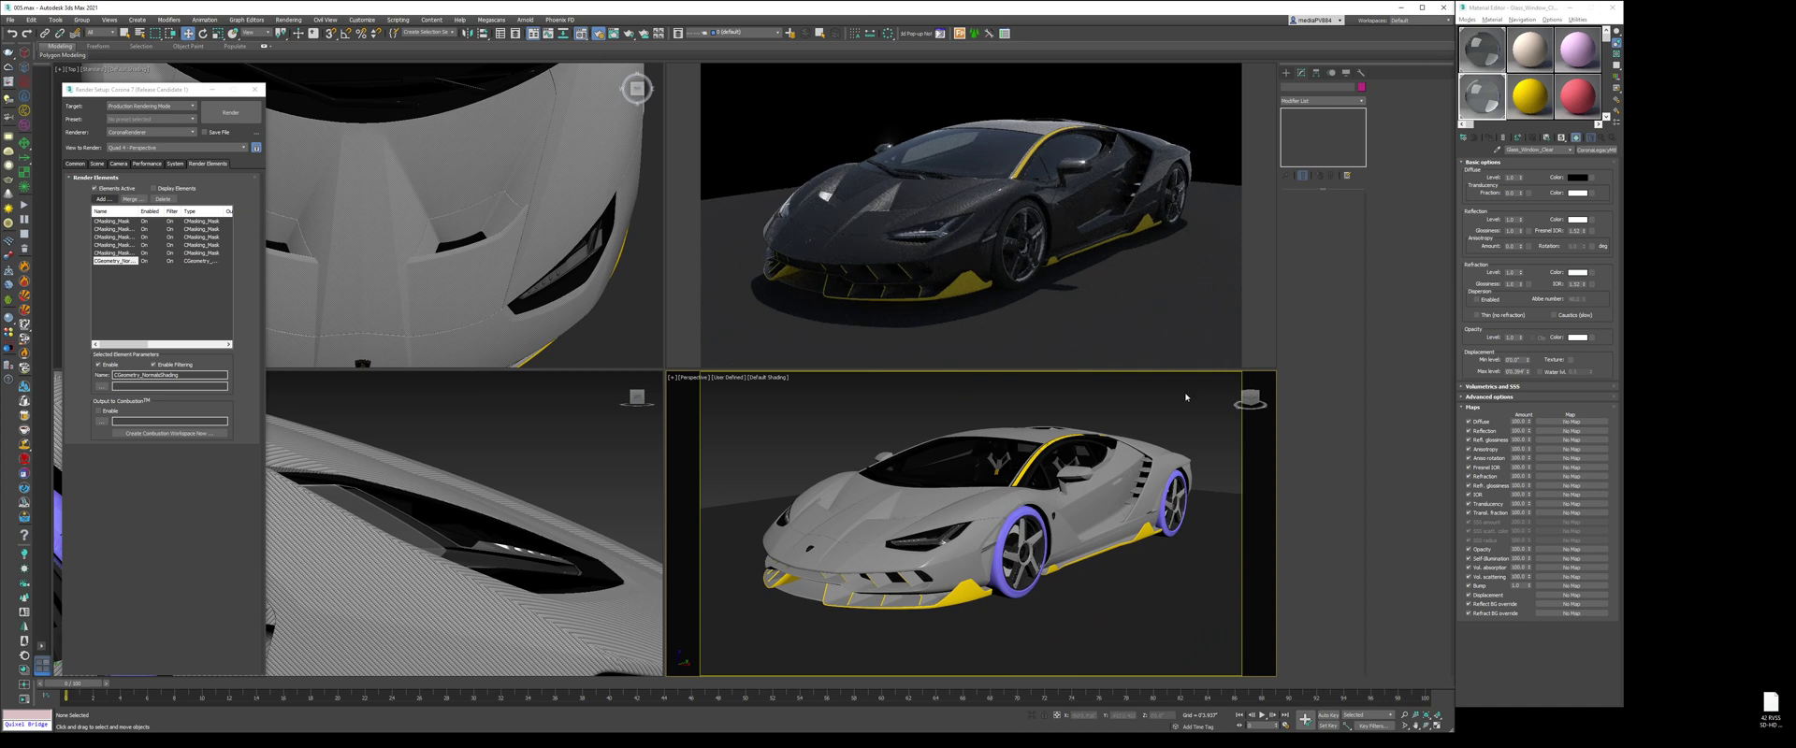
right_click(1055, 232)
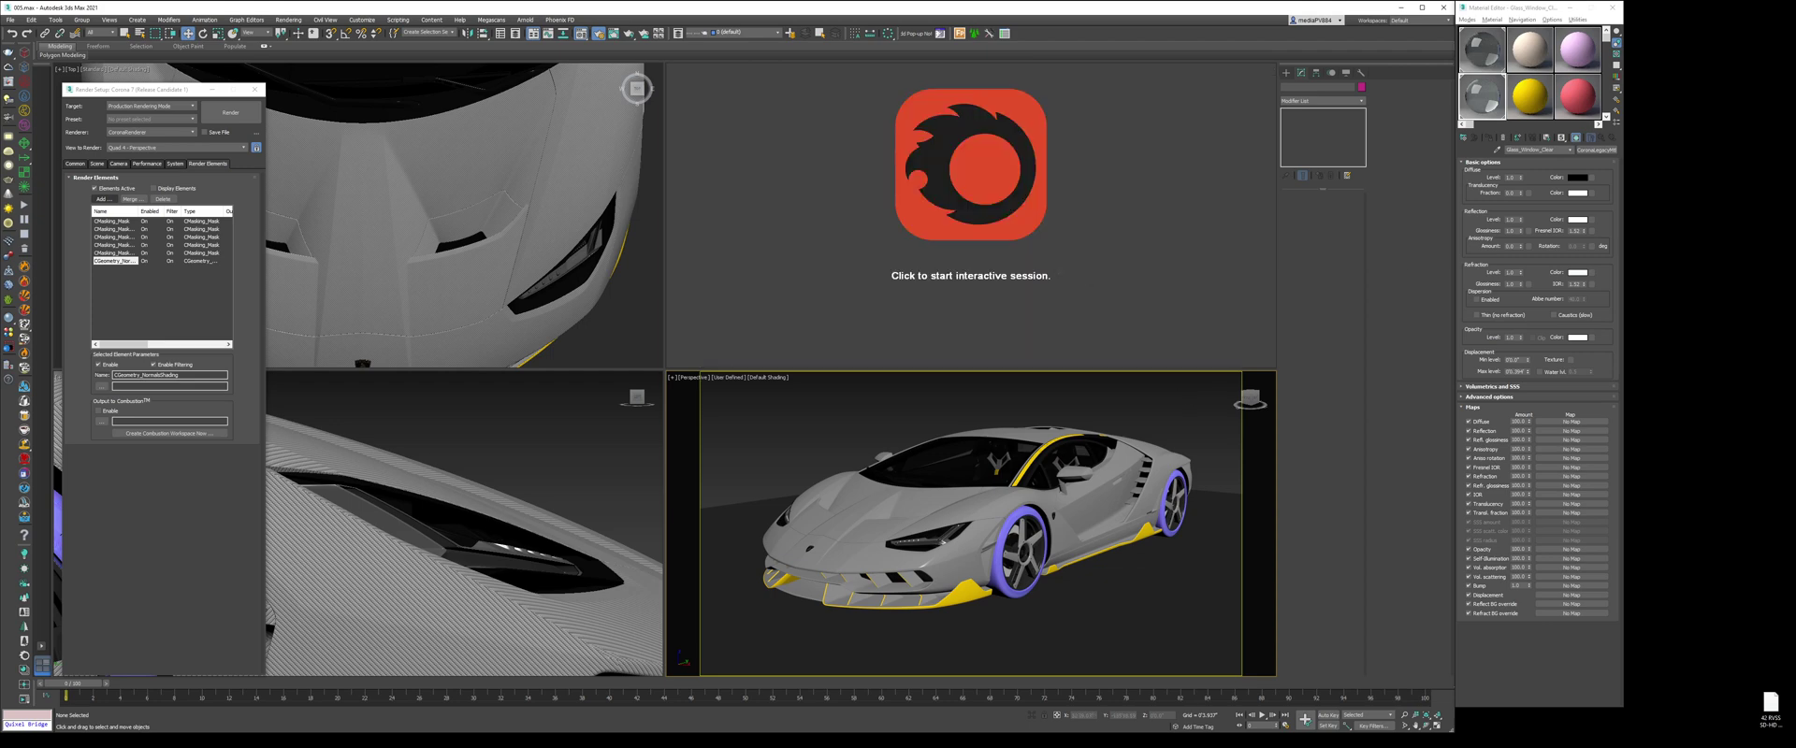